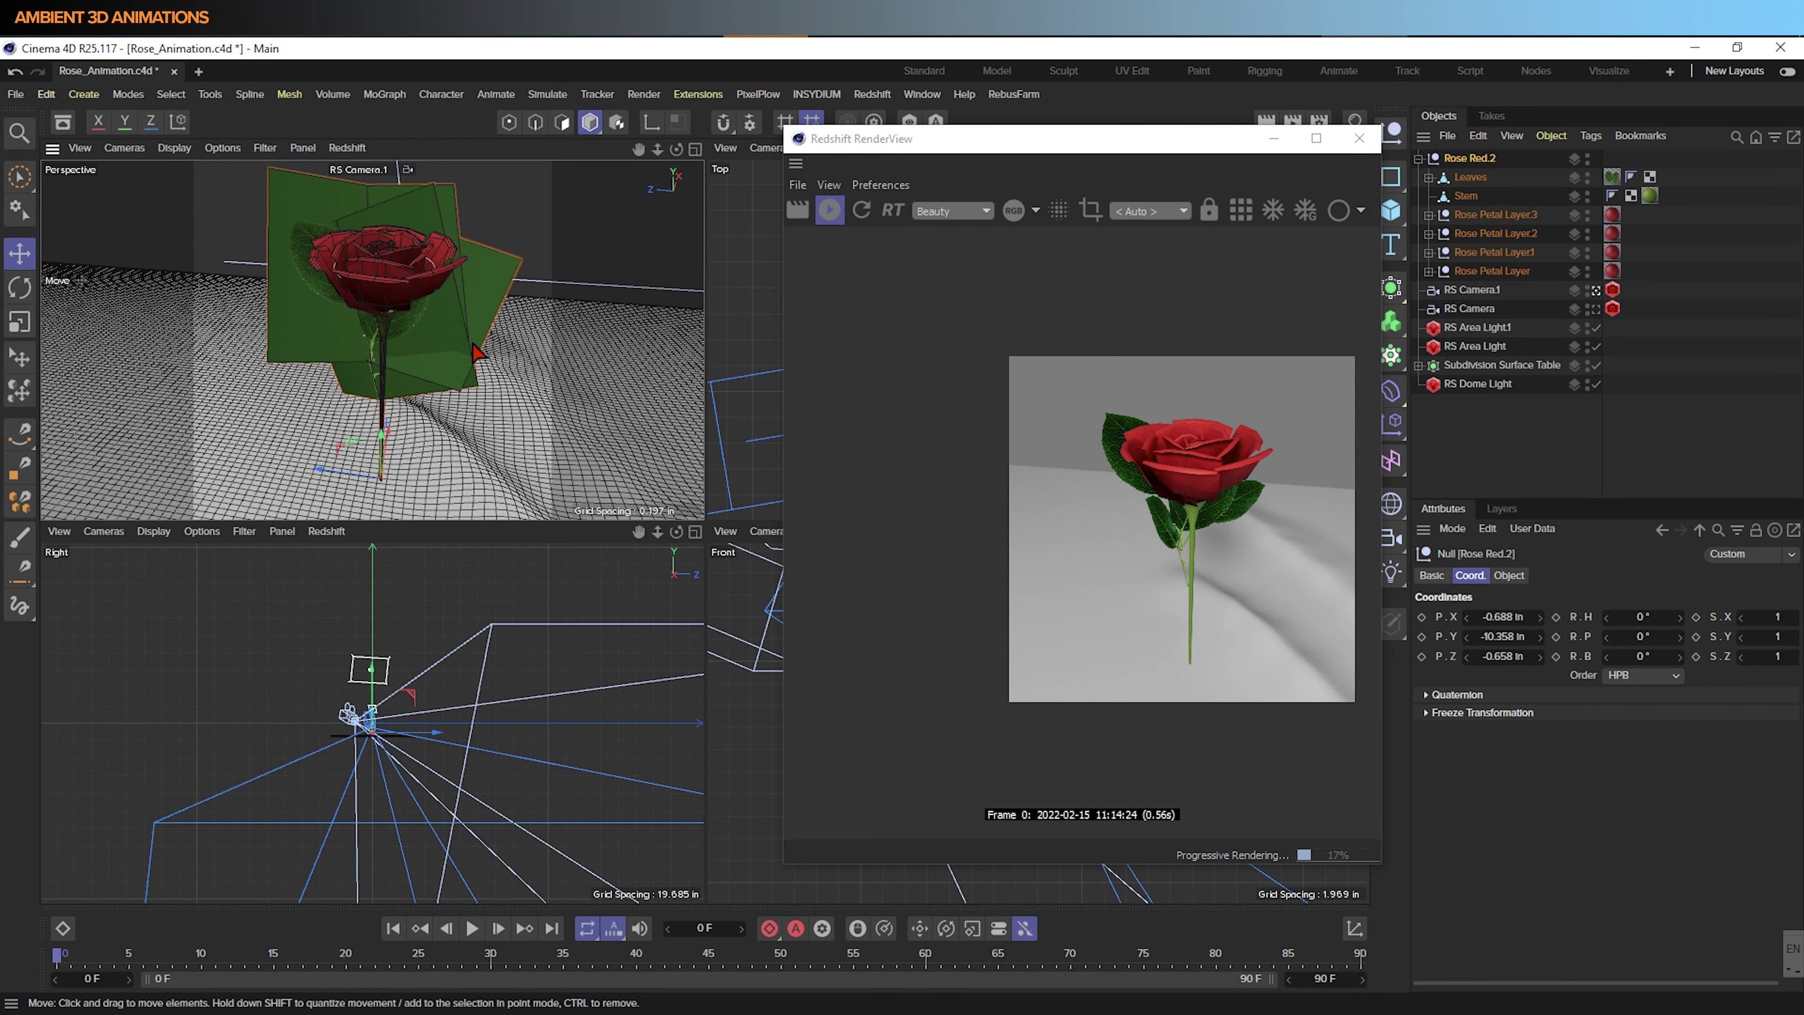
Add a Pose Morph rigging tag to the Rose Red.2 null object
mouse_move(460, 324)
alt+mouse_down()
mouse_move(483, 414)
mouse_move(471, 341)
alt+mouse_up()
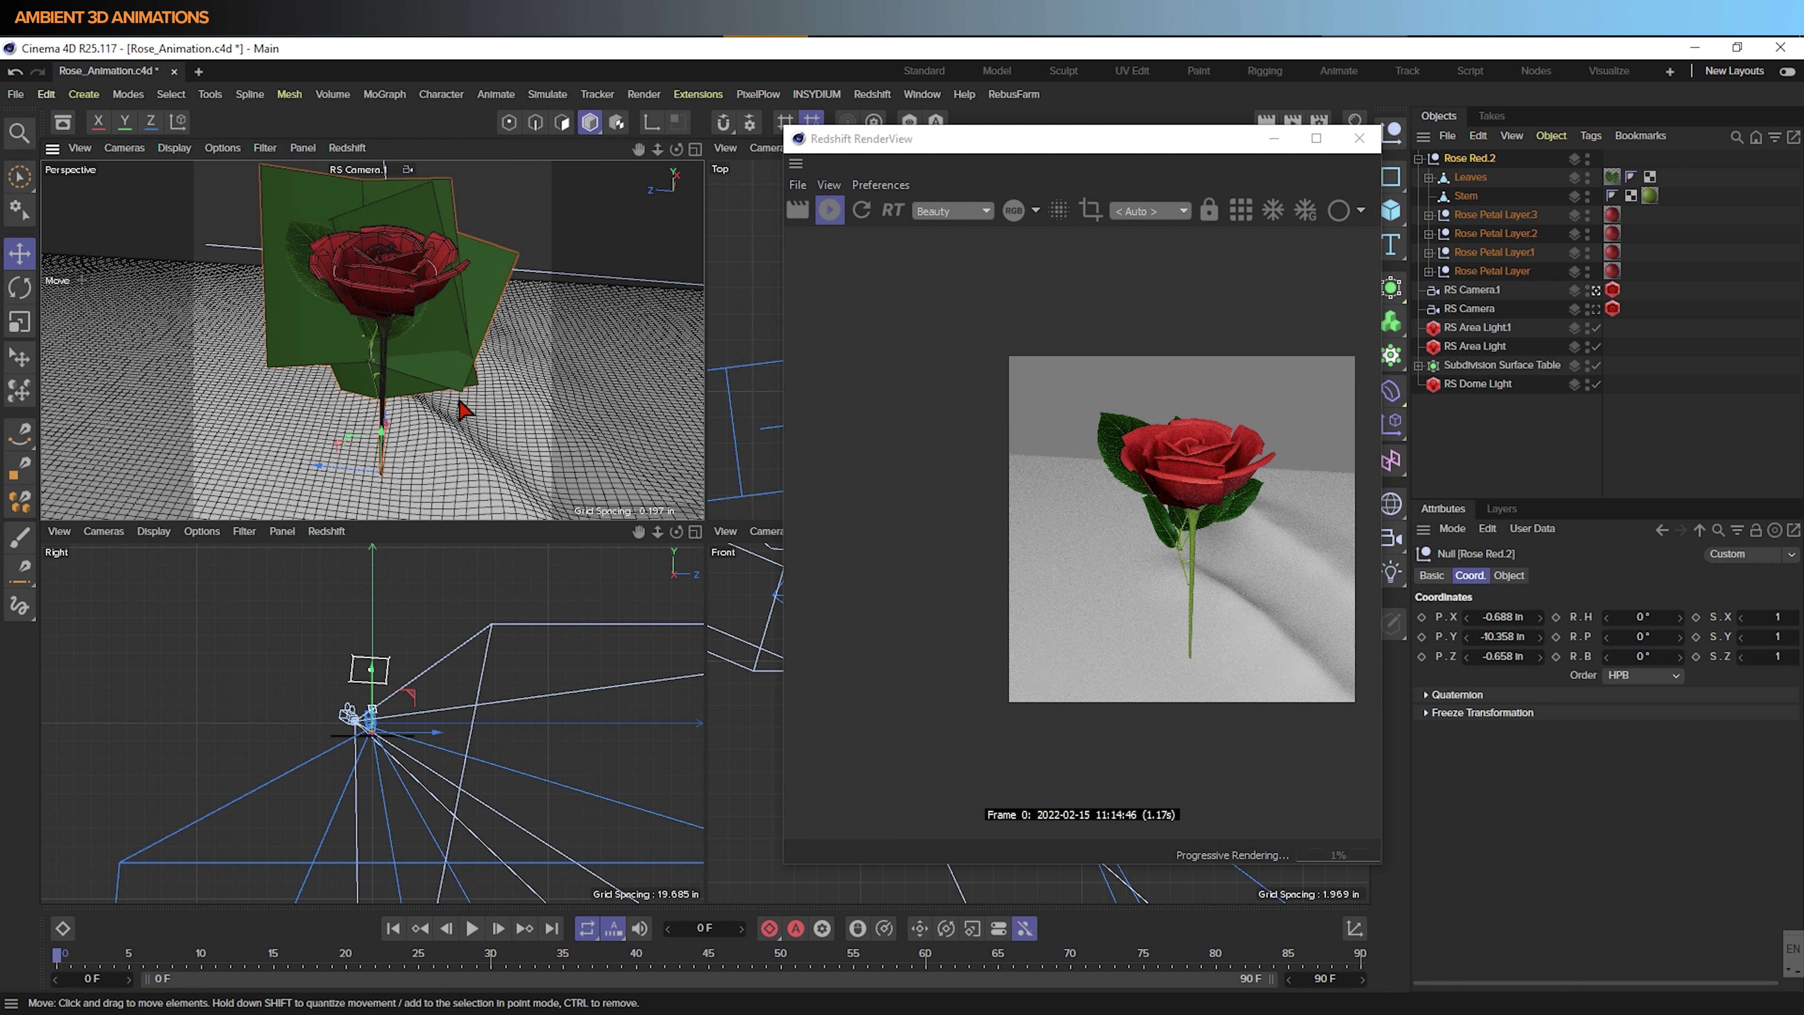
right_click(1475, 165)
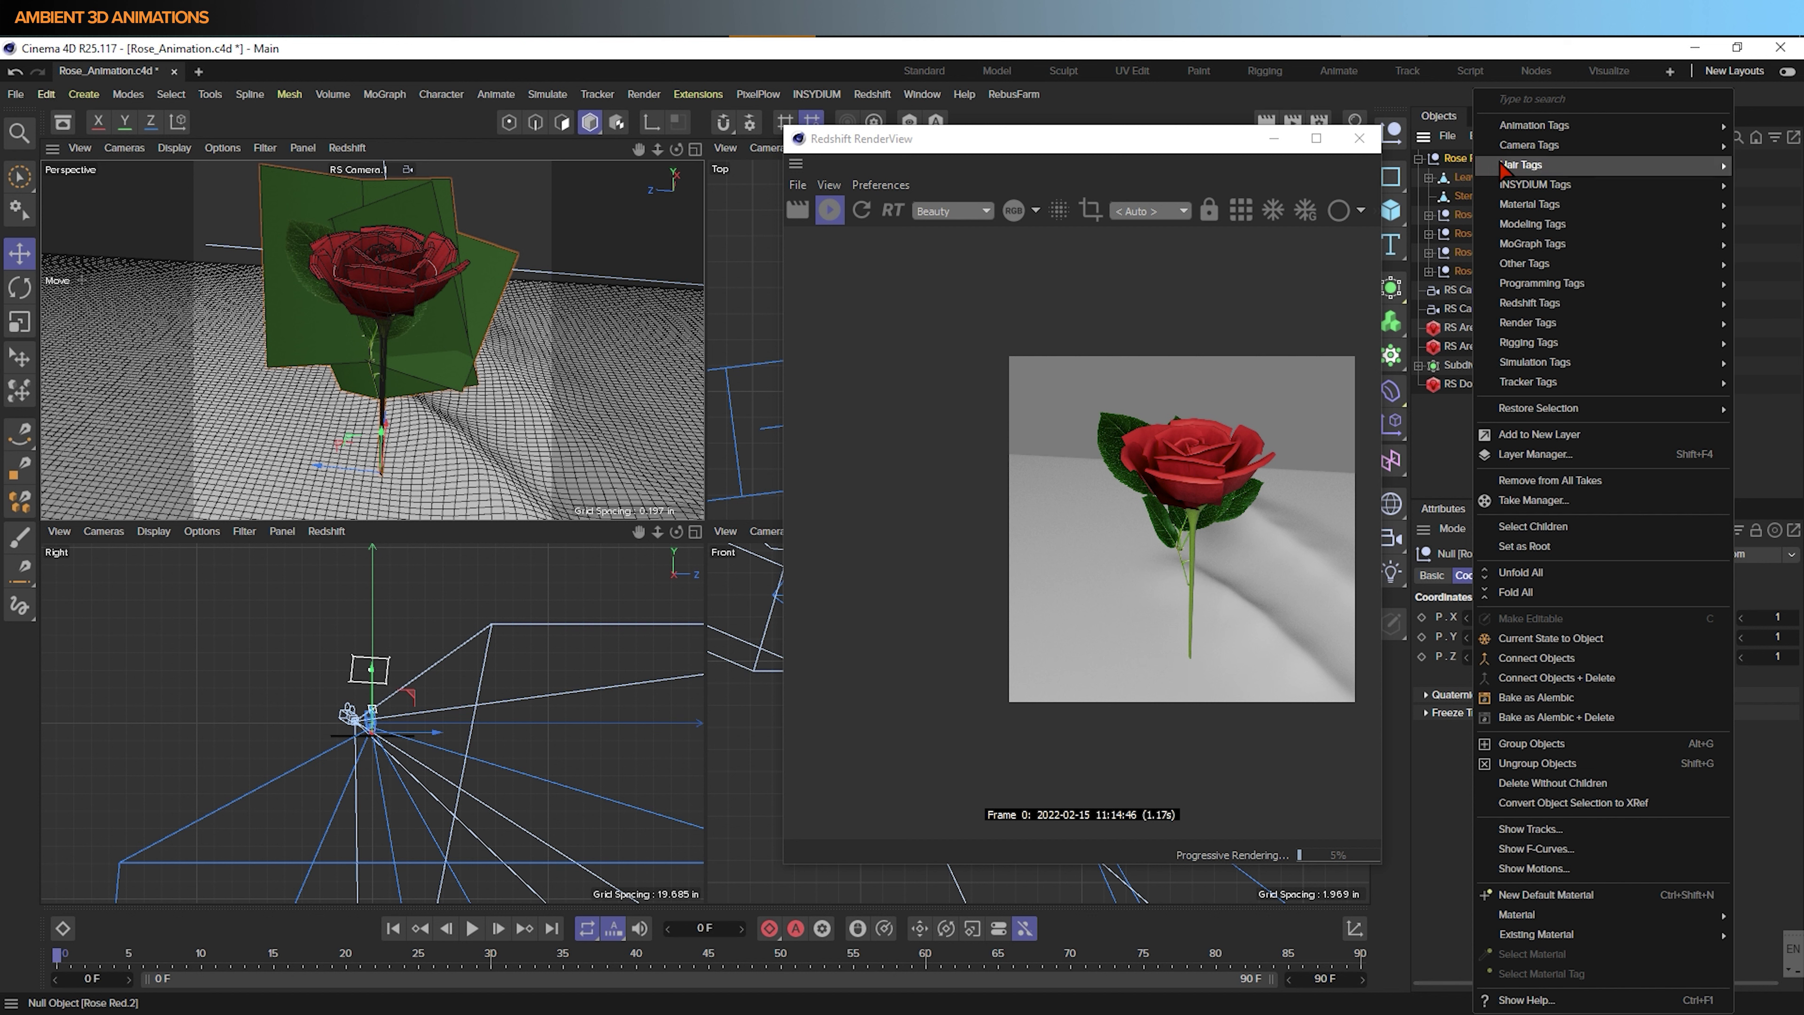
mouse_move(1528, 329)
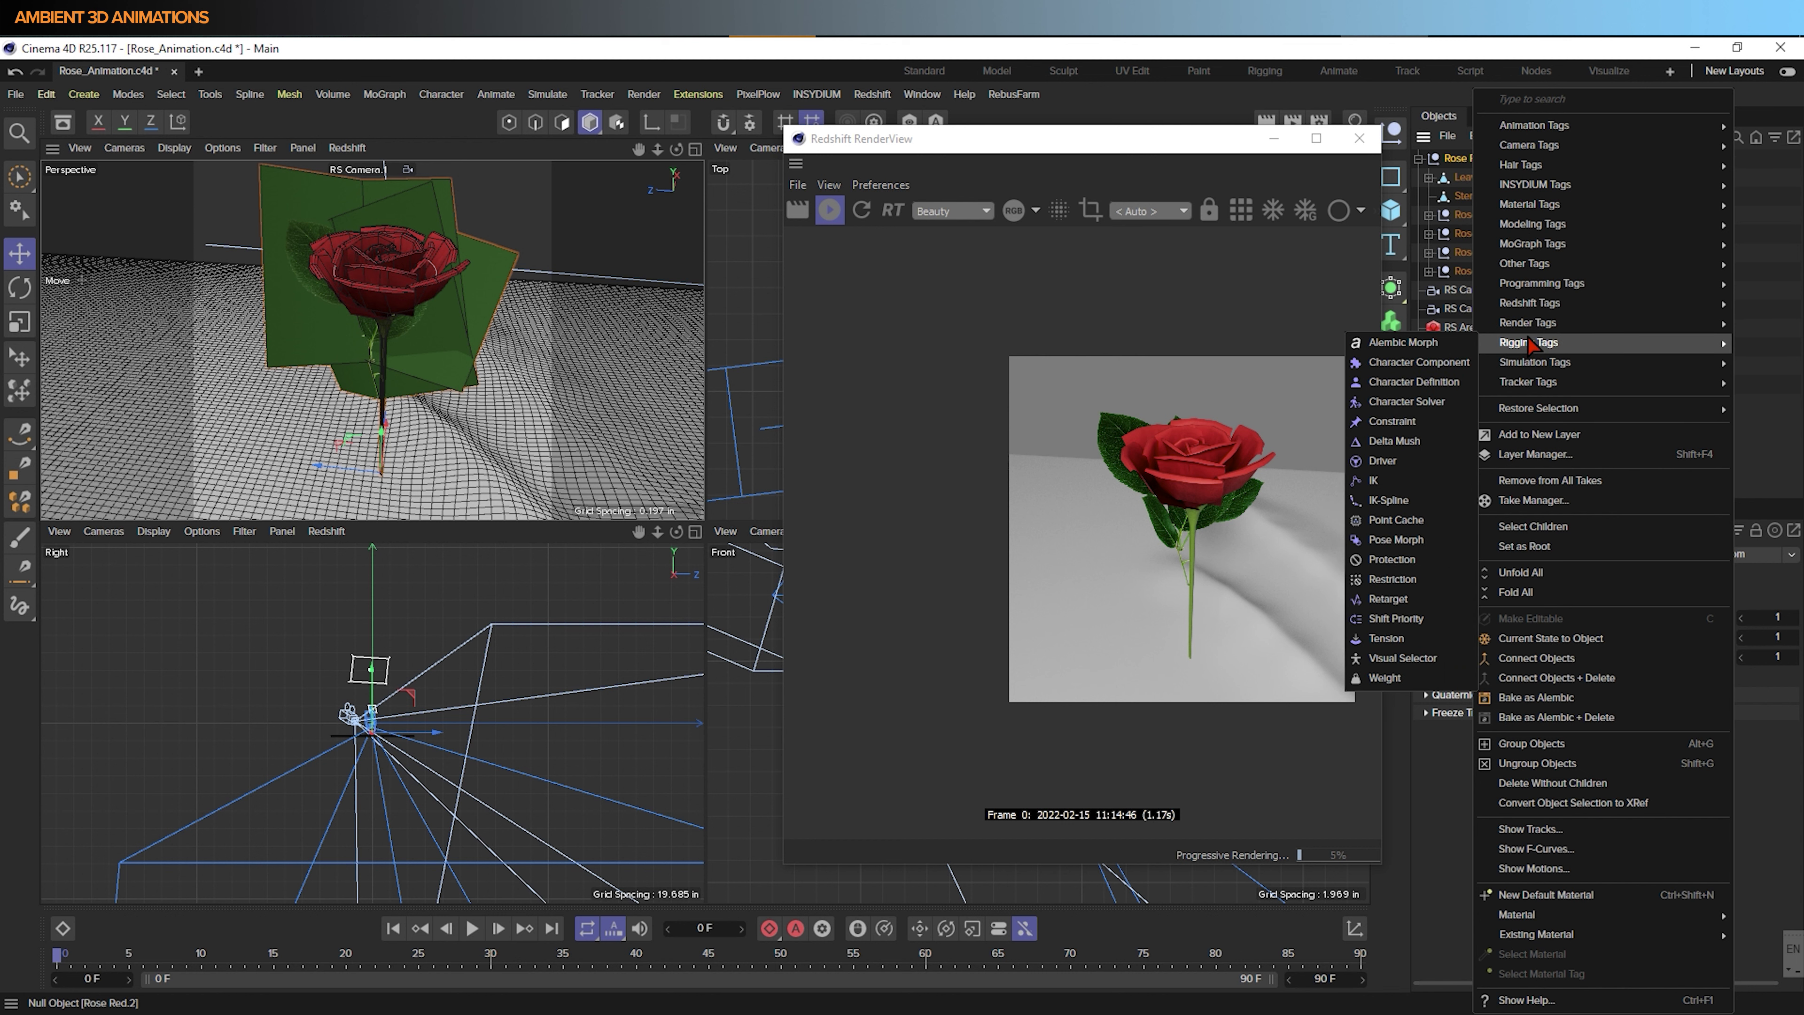
click(1399, 542)
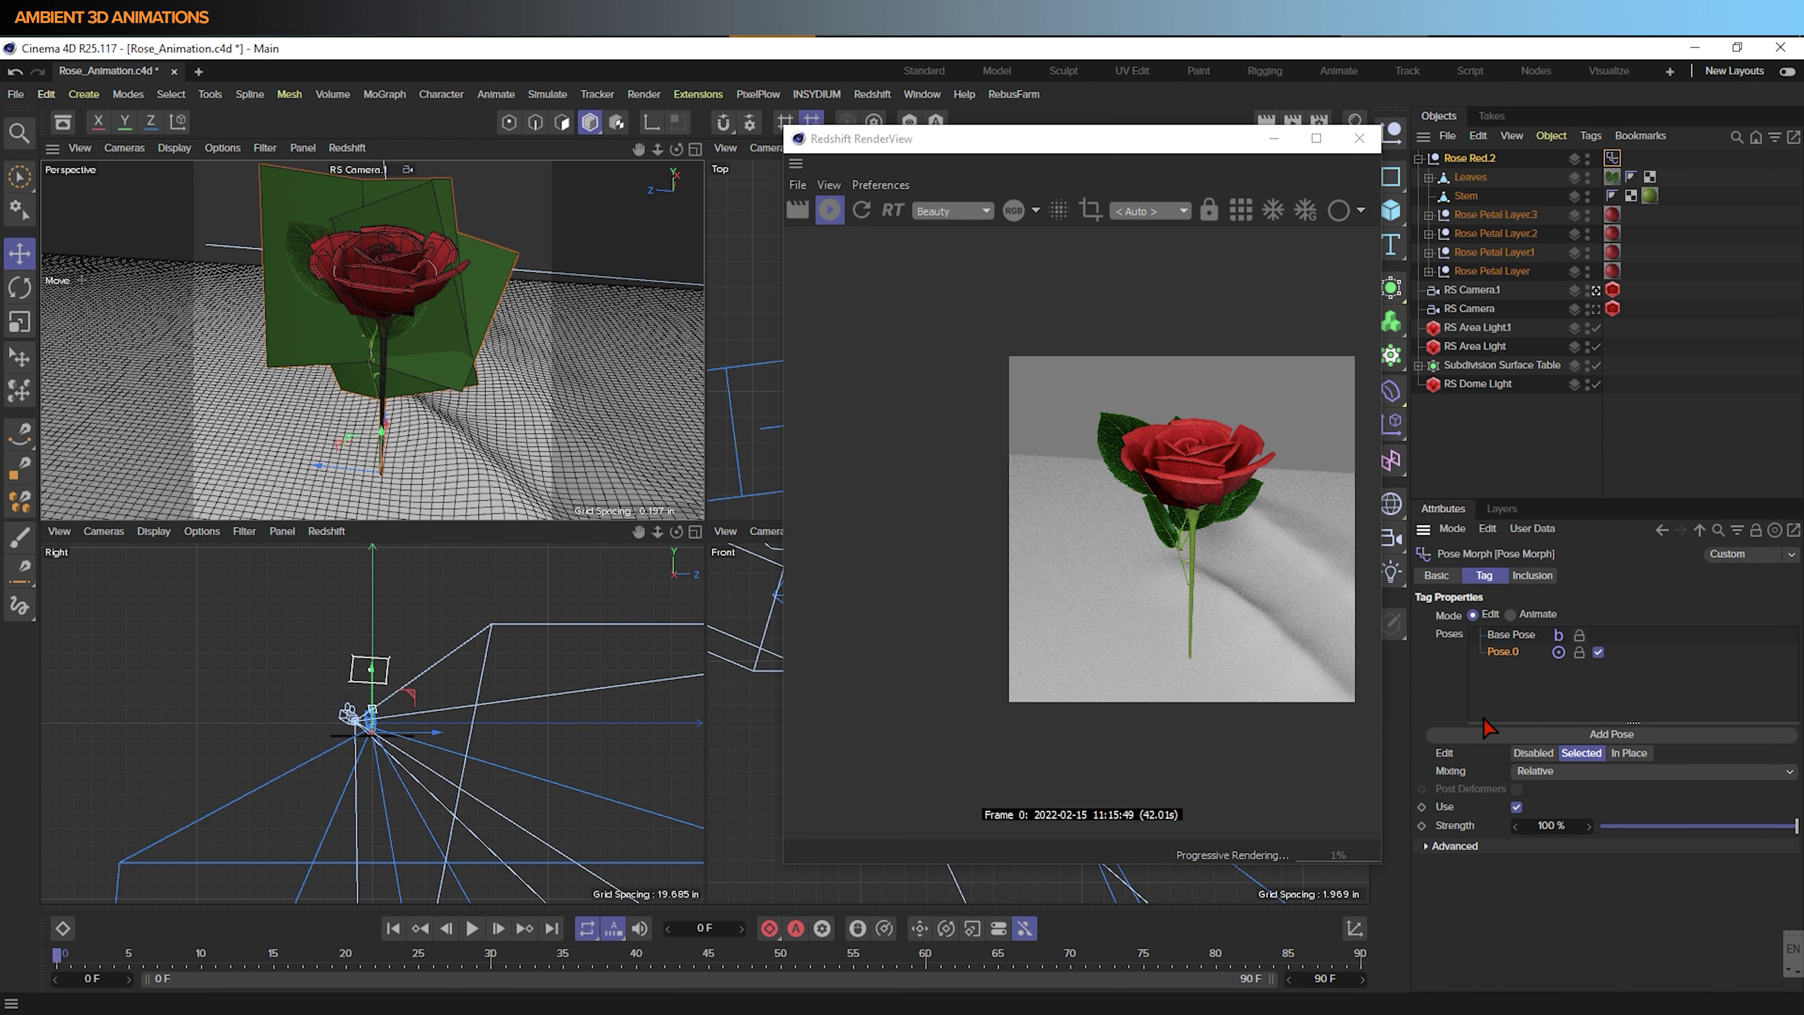
Rename the pose Pose.0 in the Pose Morph tag to Bud
double_click(1503, 654)
key(BackSpace)
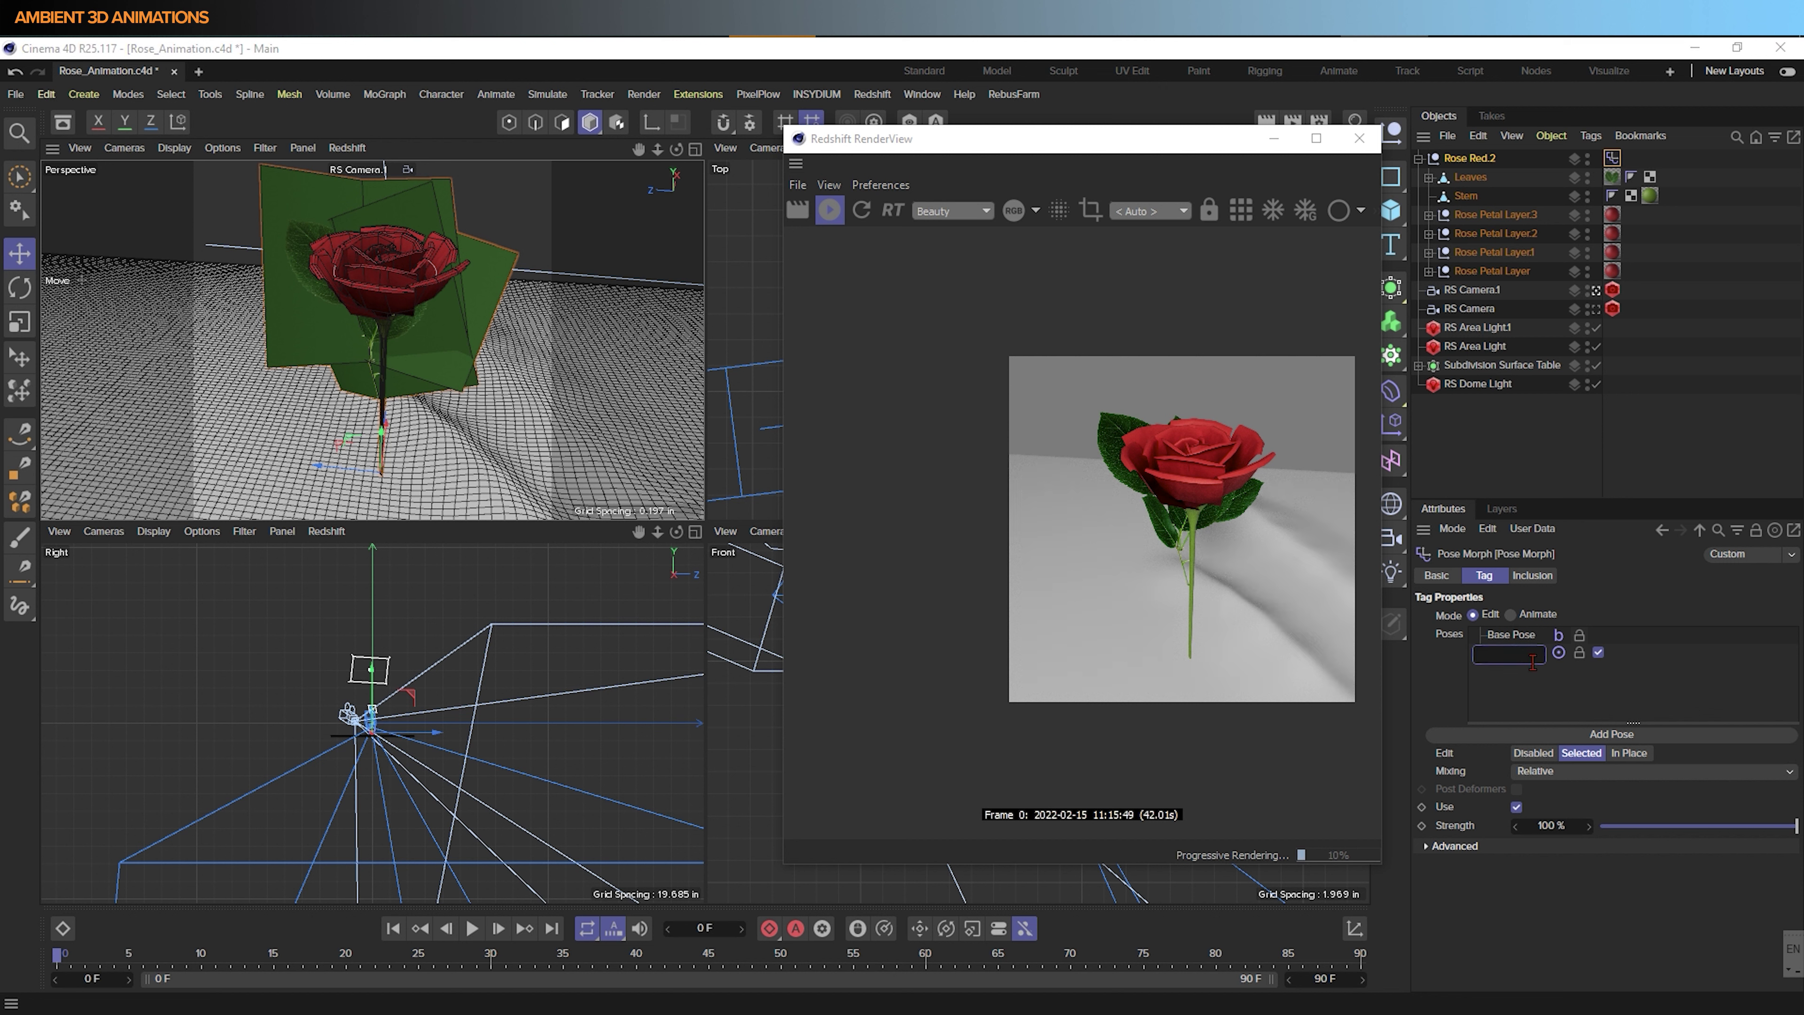
text(Bud)
key(Return)
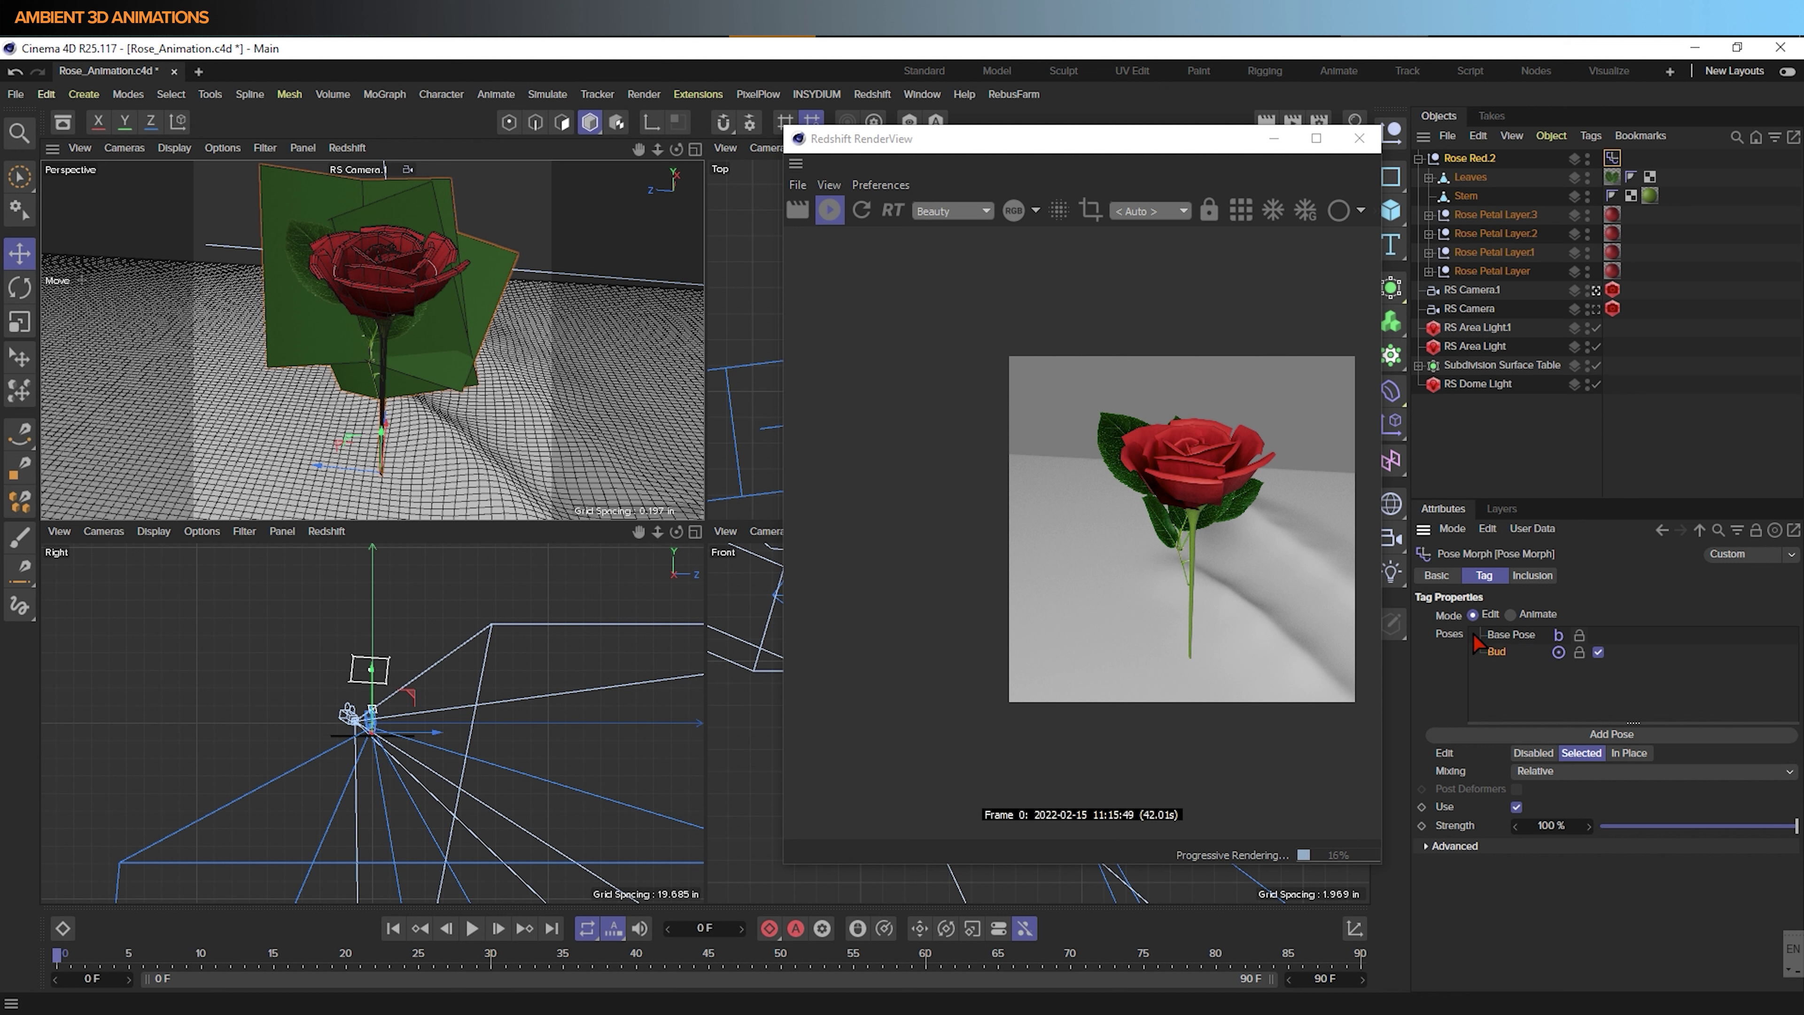
Enable Points, Hierarchy, Rotation, Scale, Parameters and UV mixing for the Pose Morph tag
click(1437, 576)
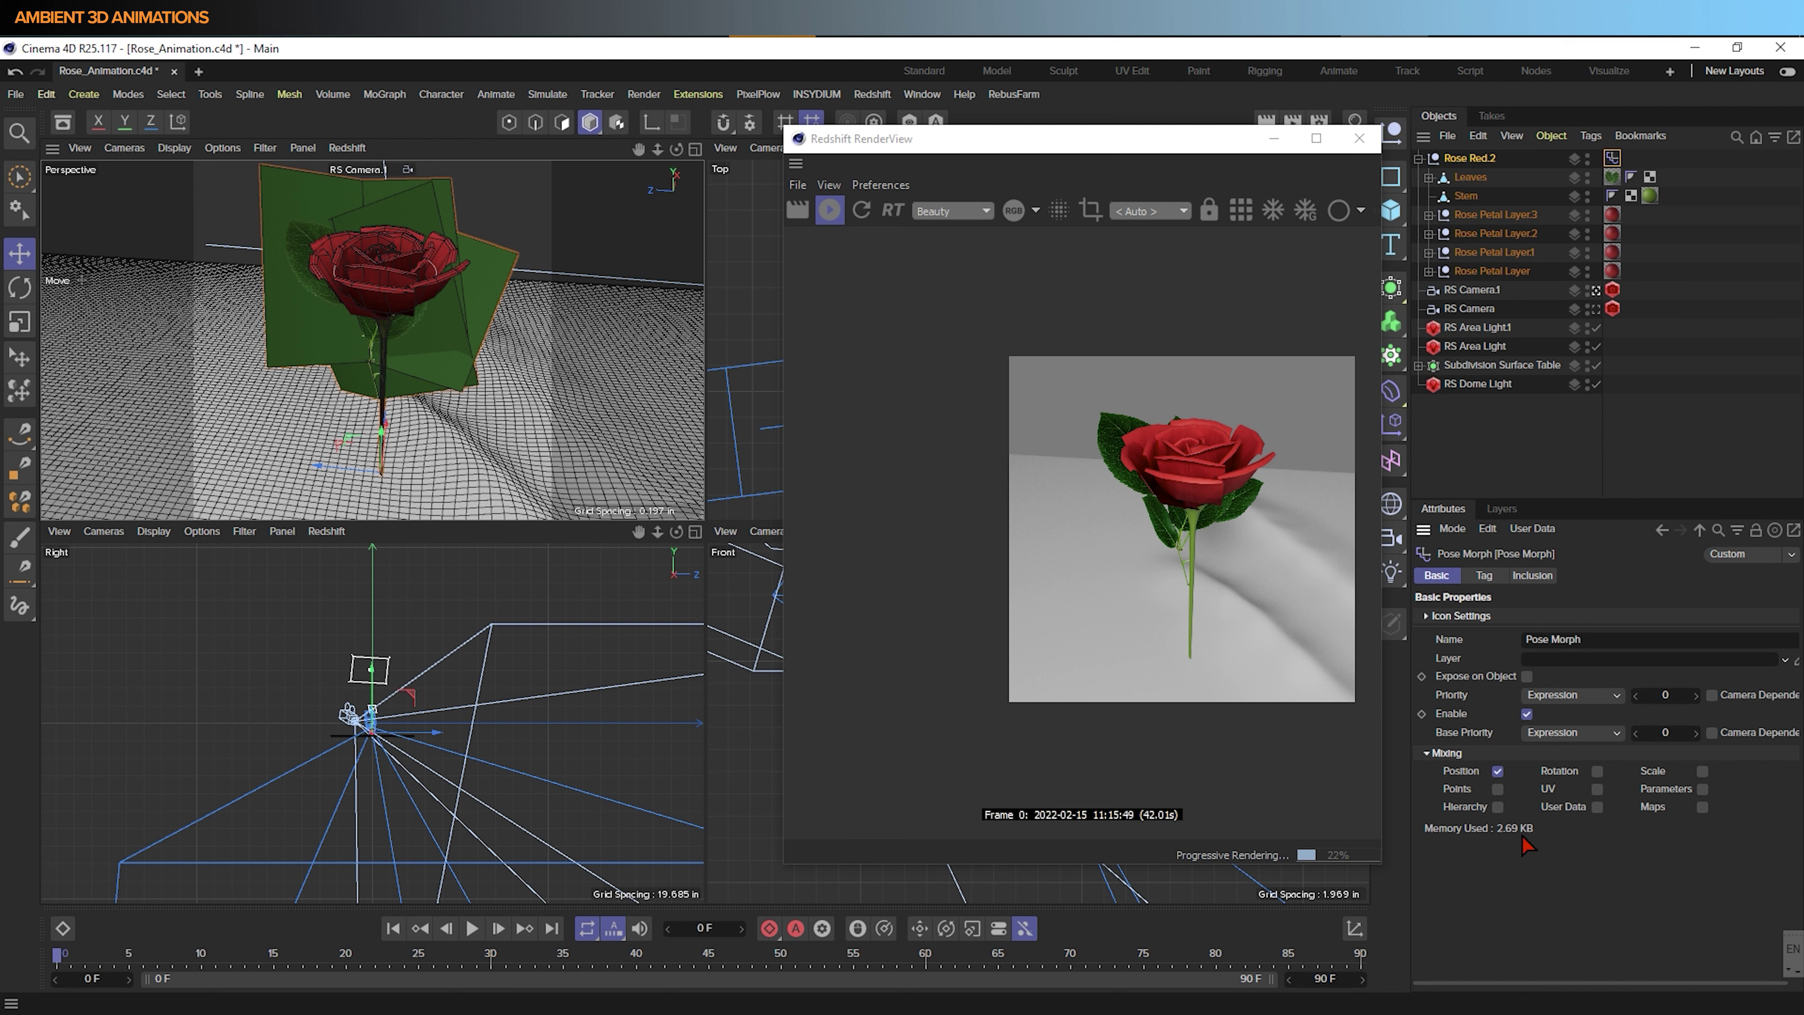
click(1497, 789)
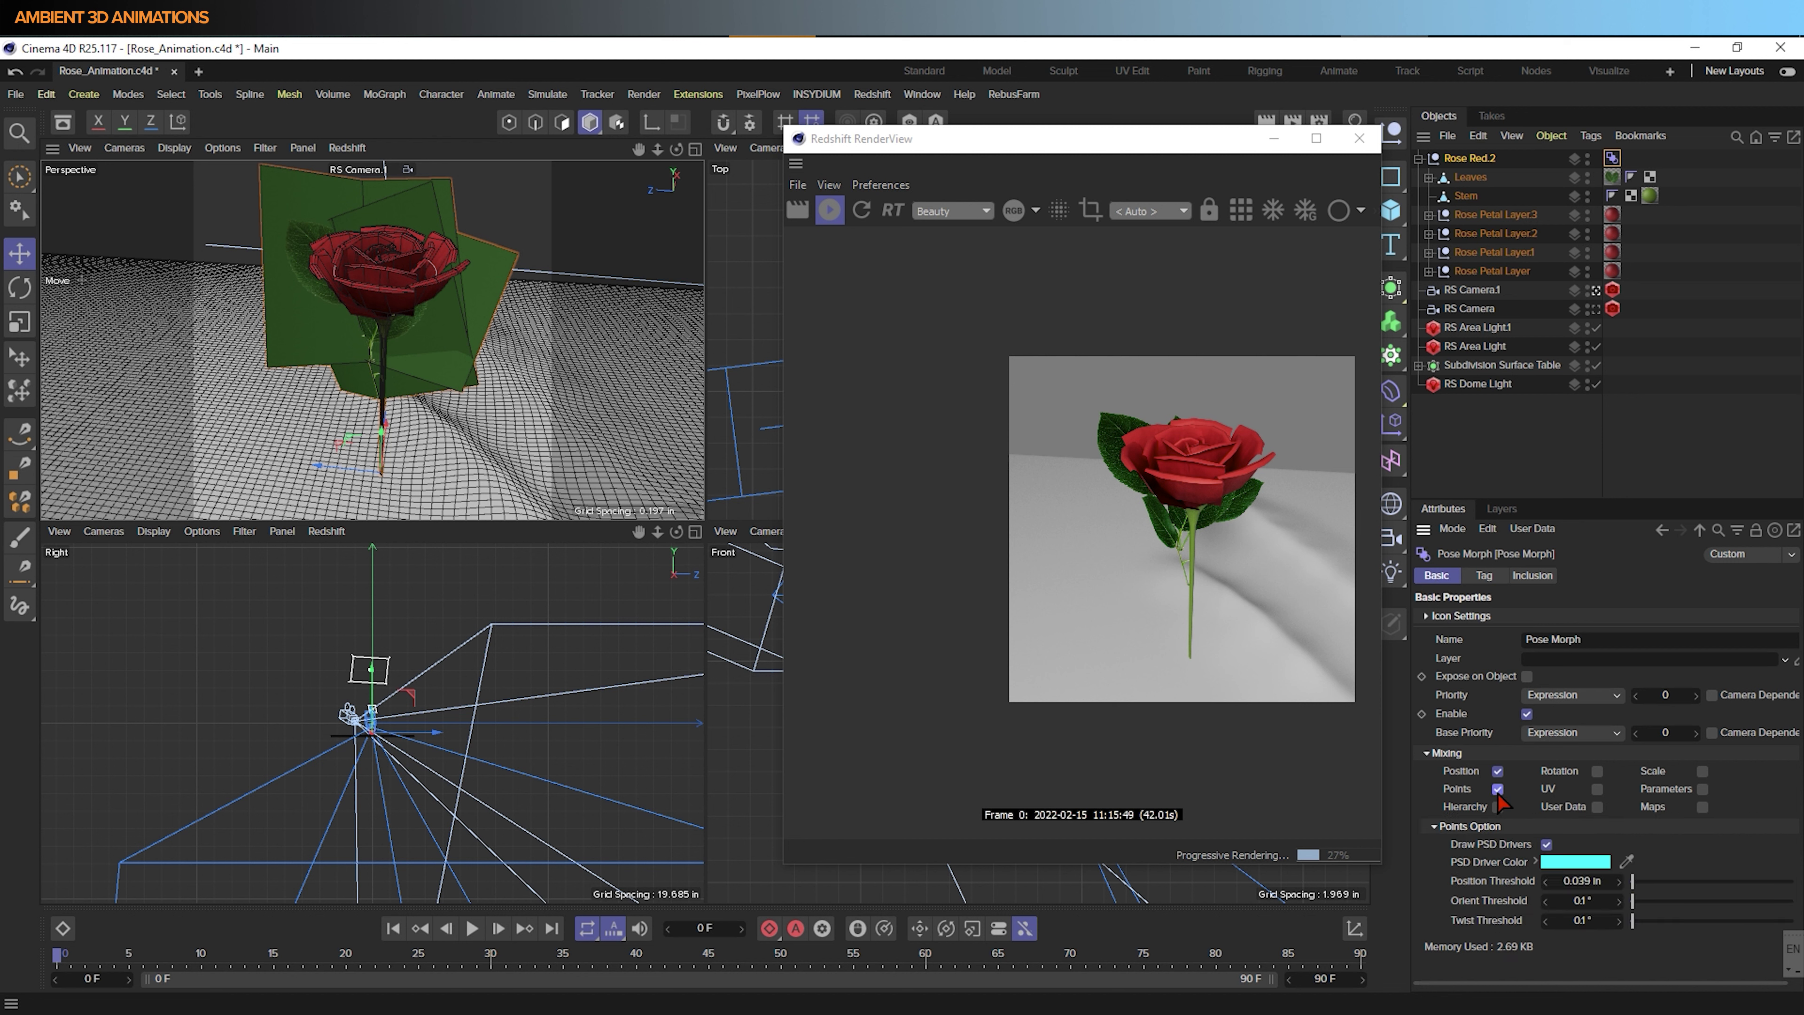
click(1498, 807)
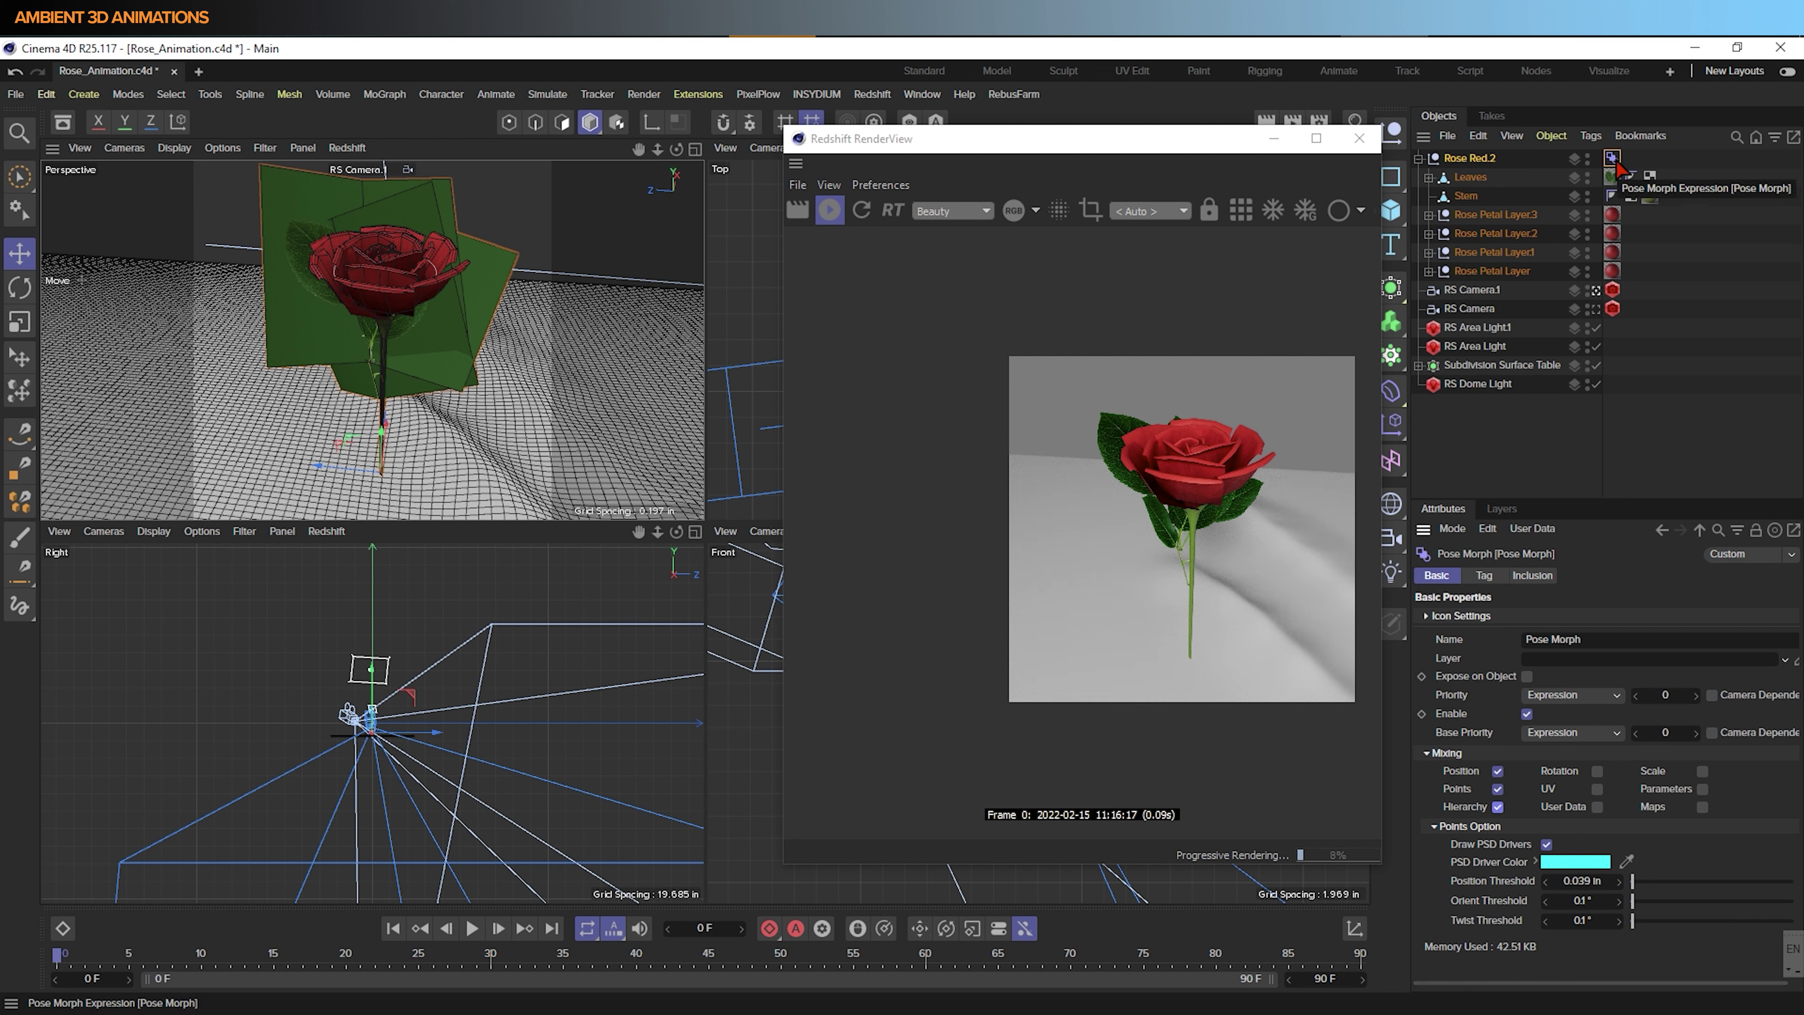
click(1597, 771)
click(1703, 771)
click(1703, 788)
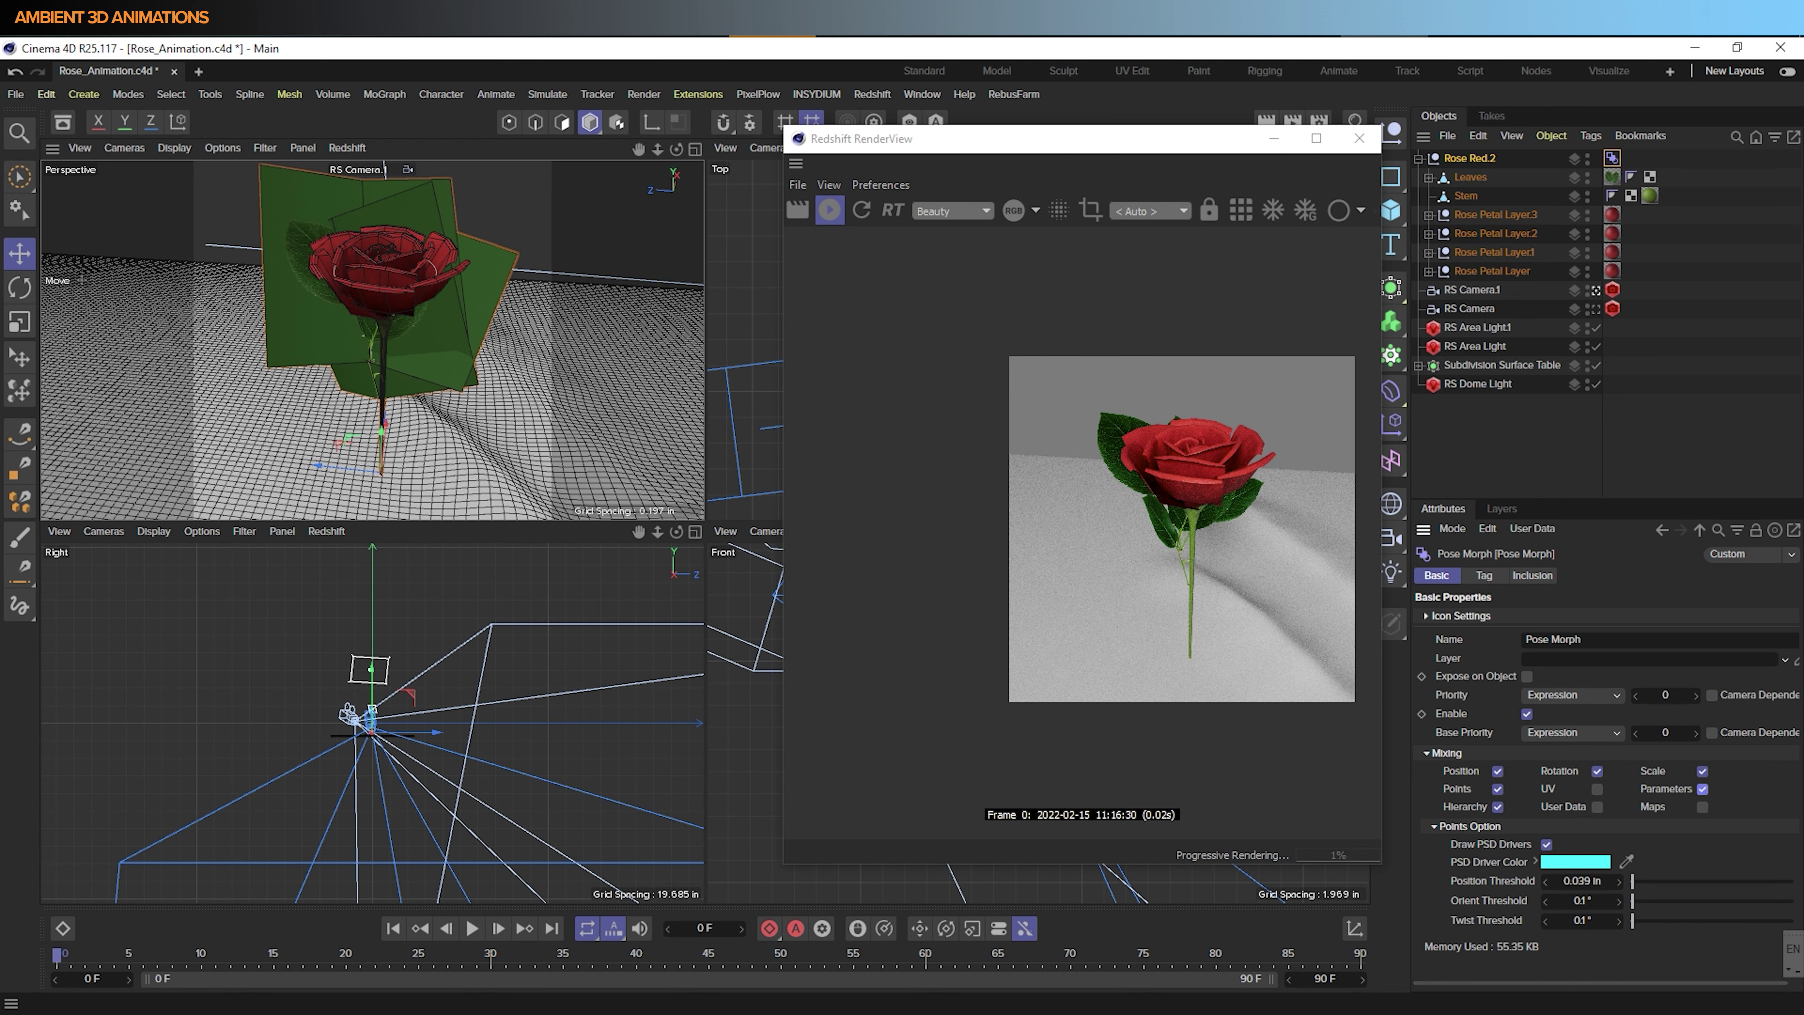
click(1597, 790)
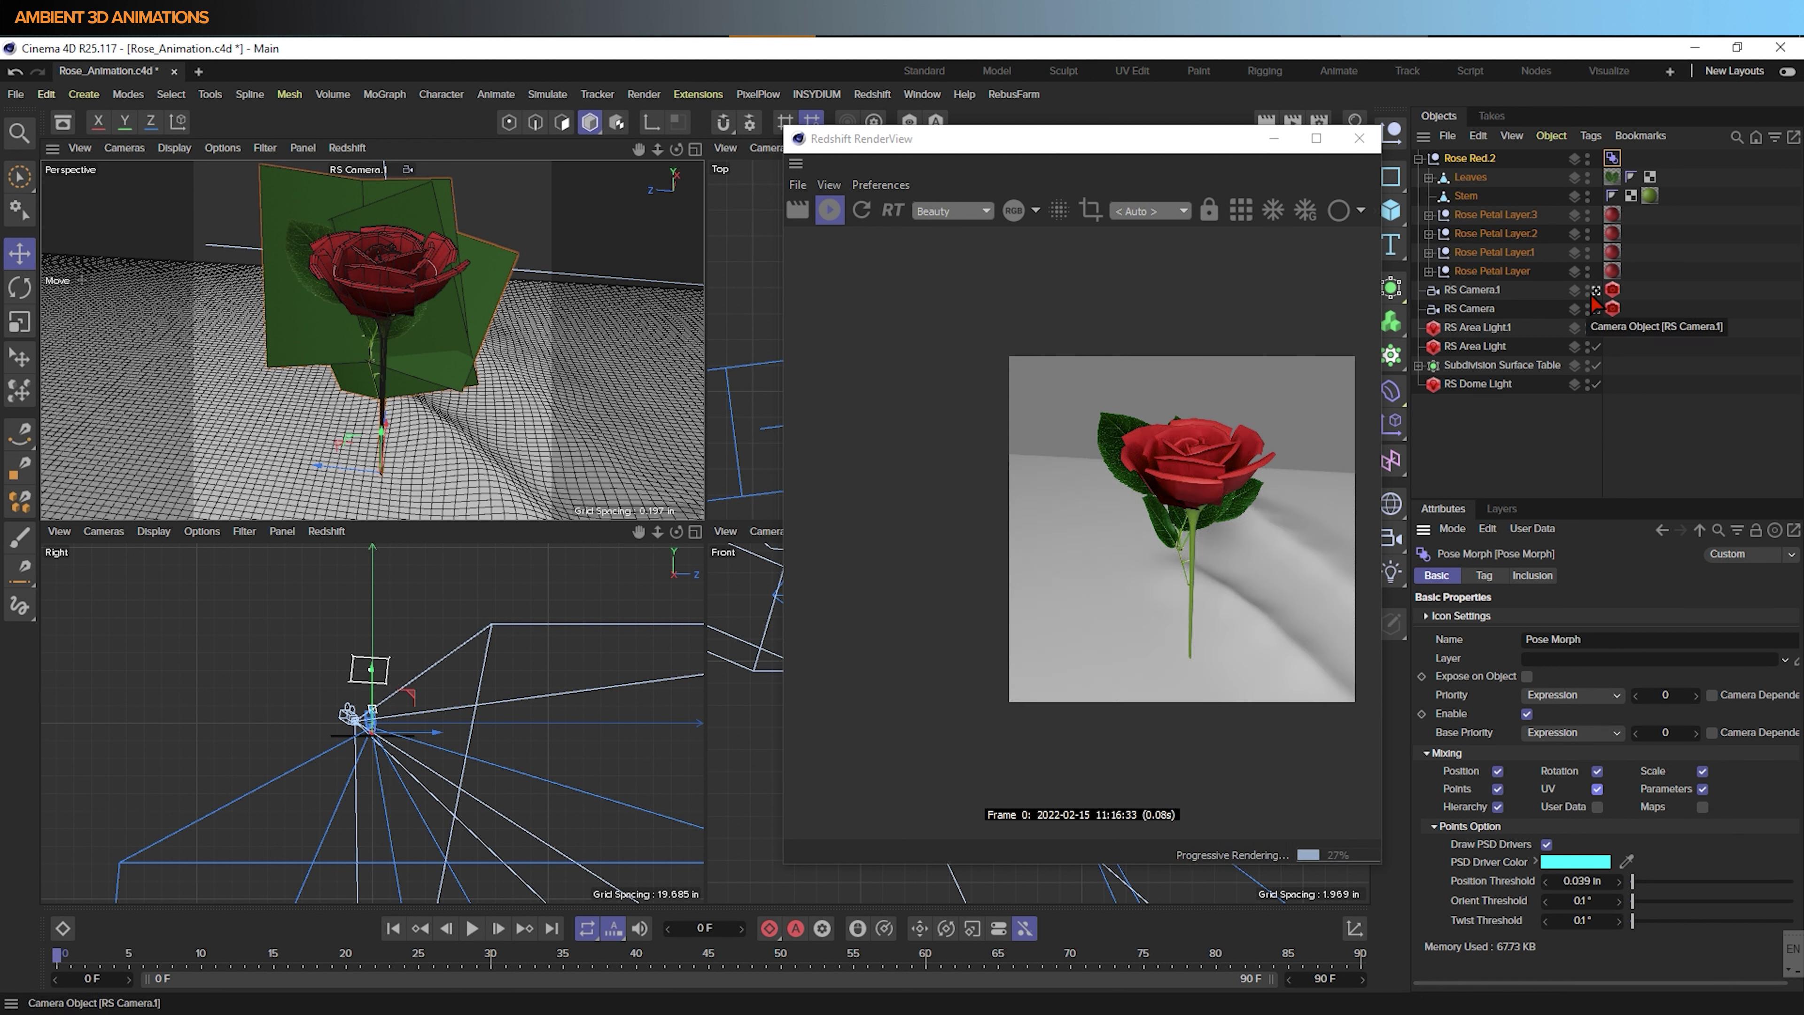
Add a Pin Material tag to Rose Petal Layer.3 and show its tag properties
click(1488, 219)
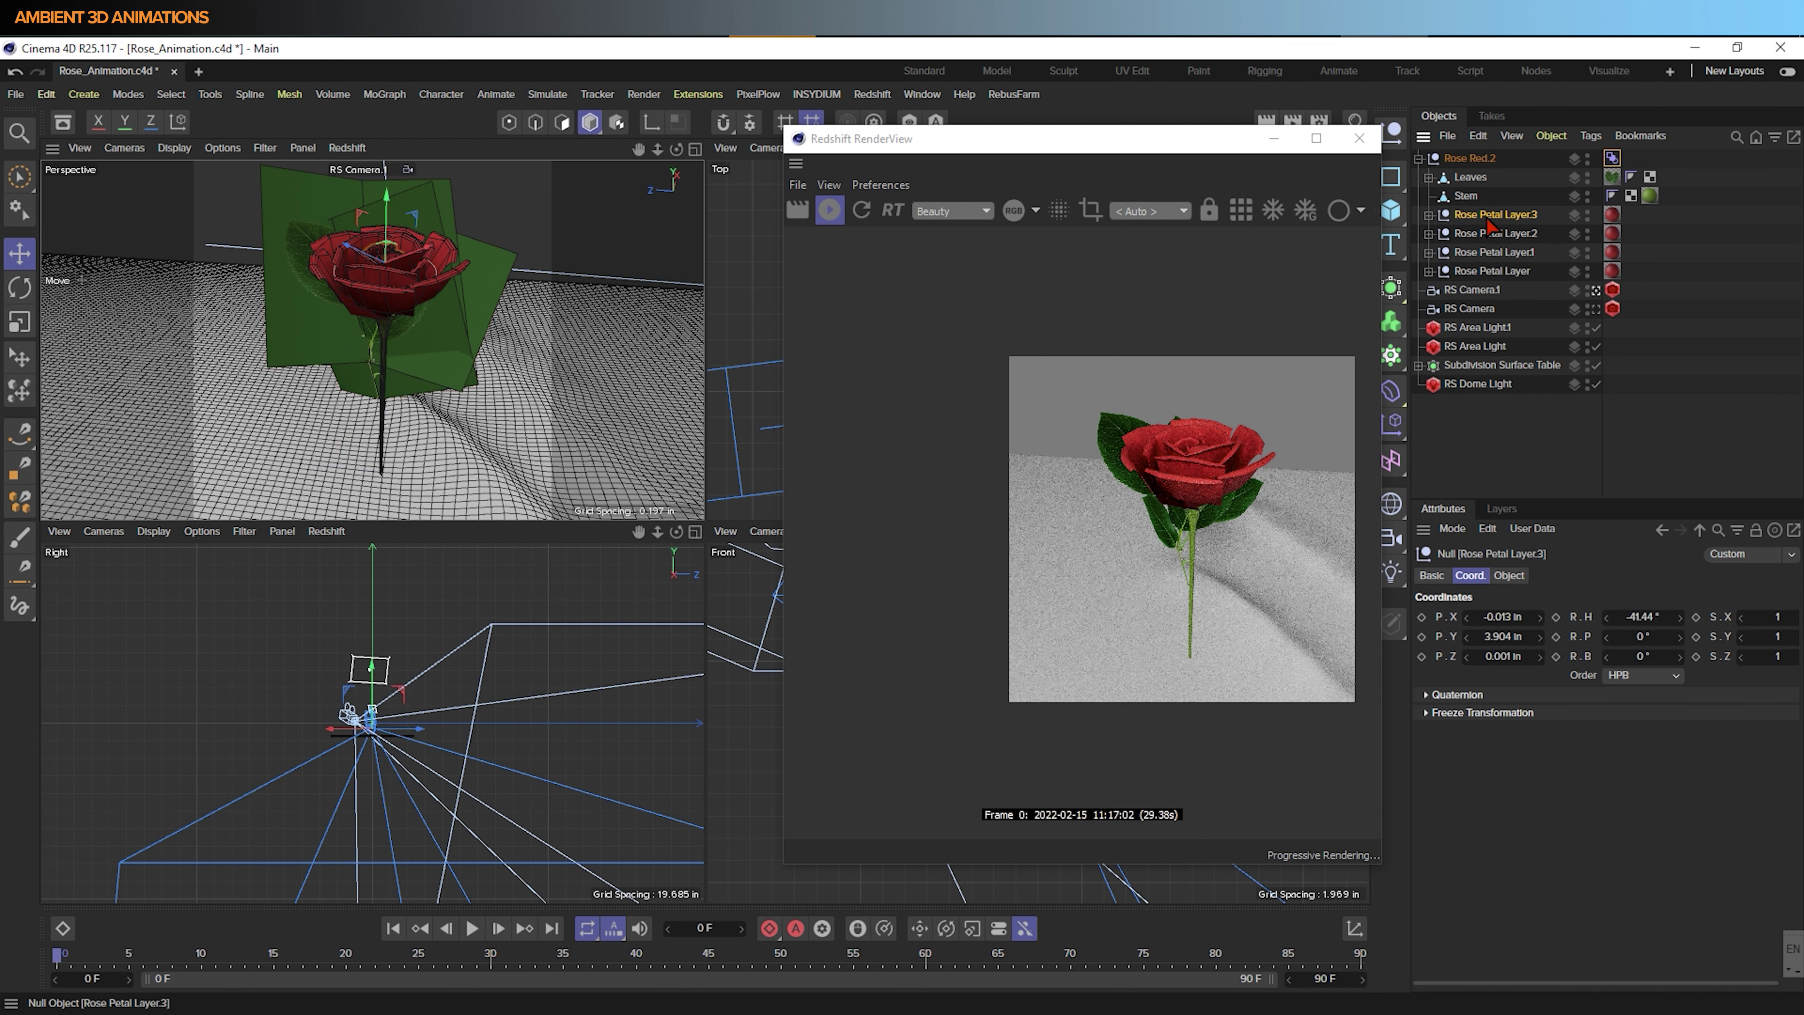
right_click(1489, 221)
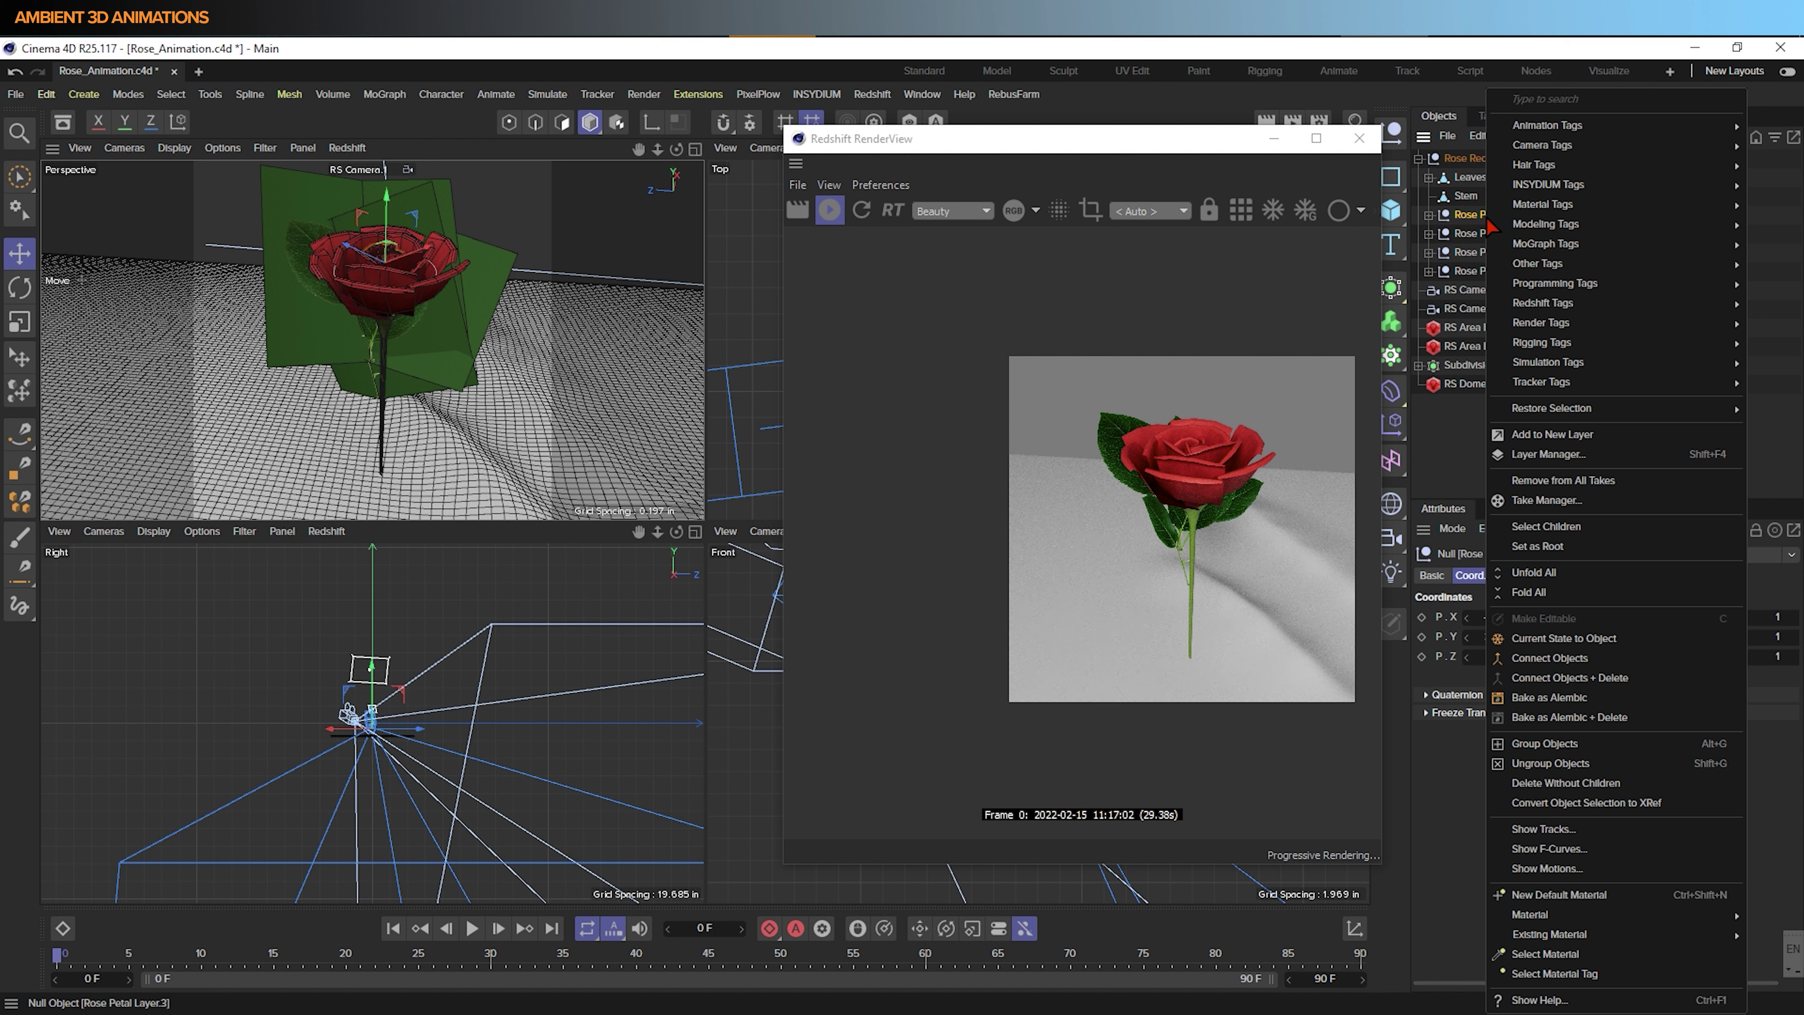
mouse_move(1542, 216)
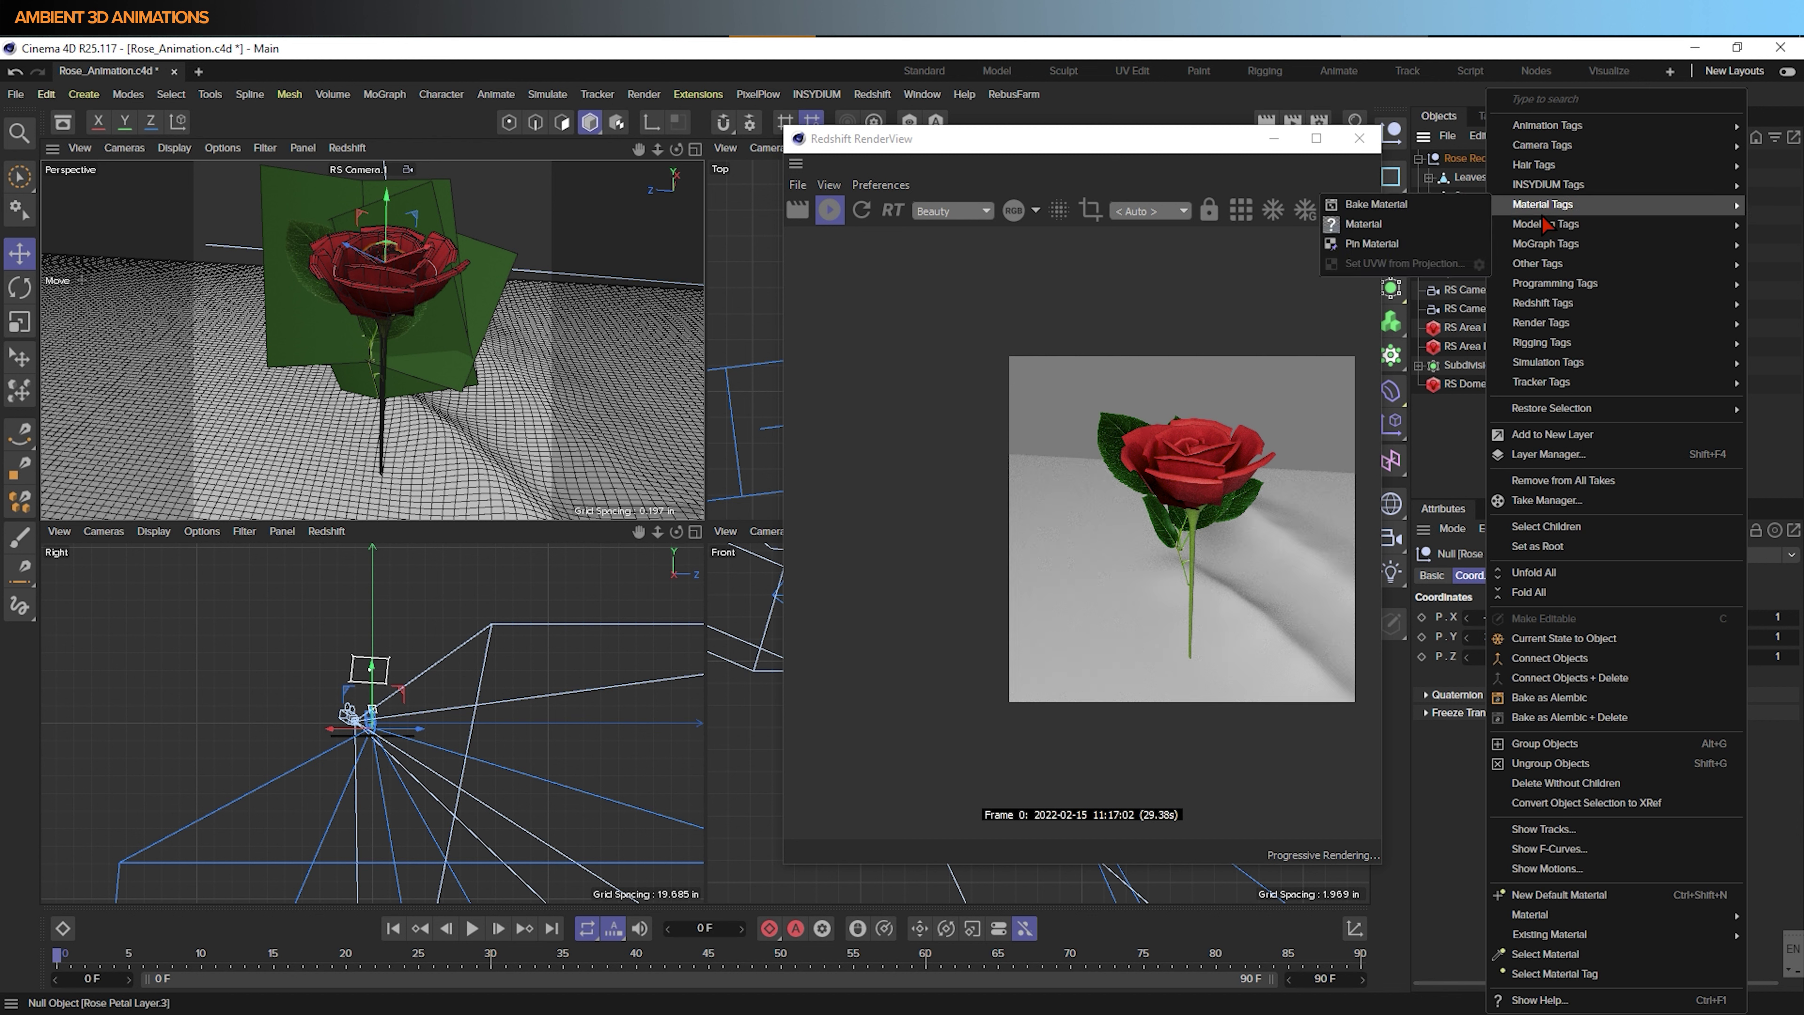
click(1378, 244)
click(1462, 575)
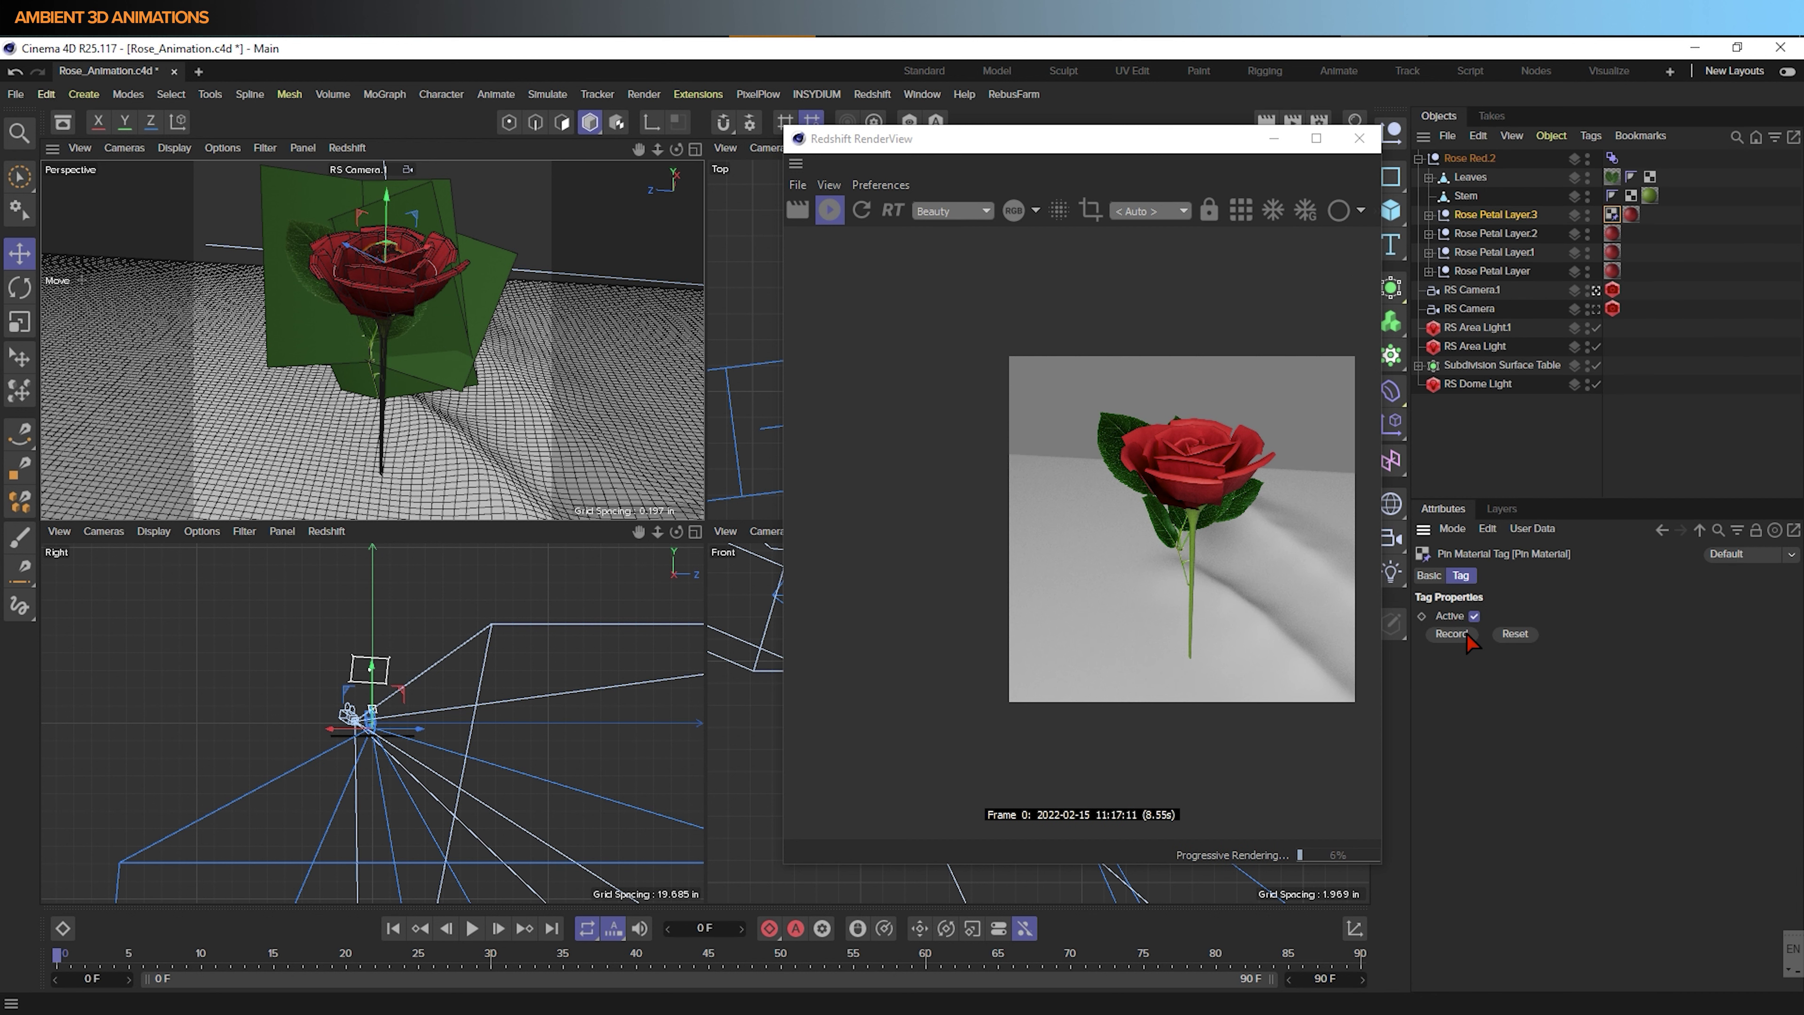
Copy the Pin Material tag to the other three Rose Petal layers and select all four tags
alt+drag(392, 318, 404, 293)
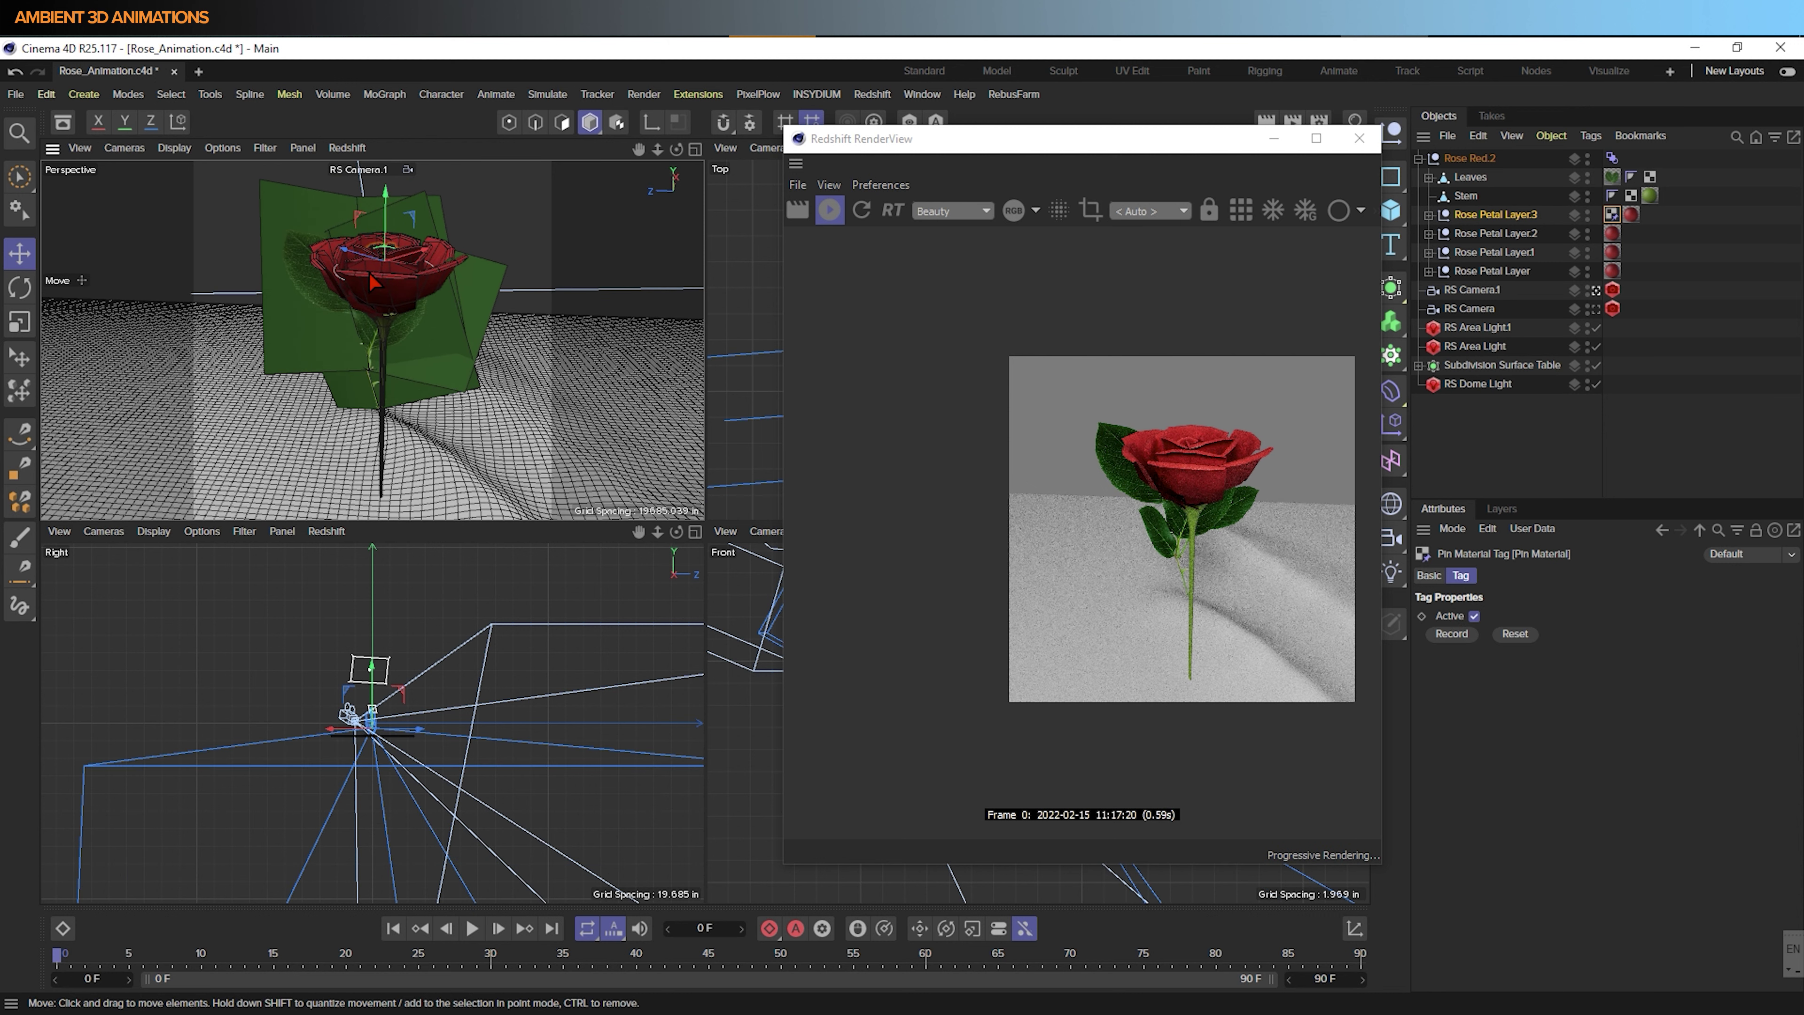
scroll(372, 280, up, 5)
alt+drag(383, 303, 481, 396)
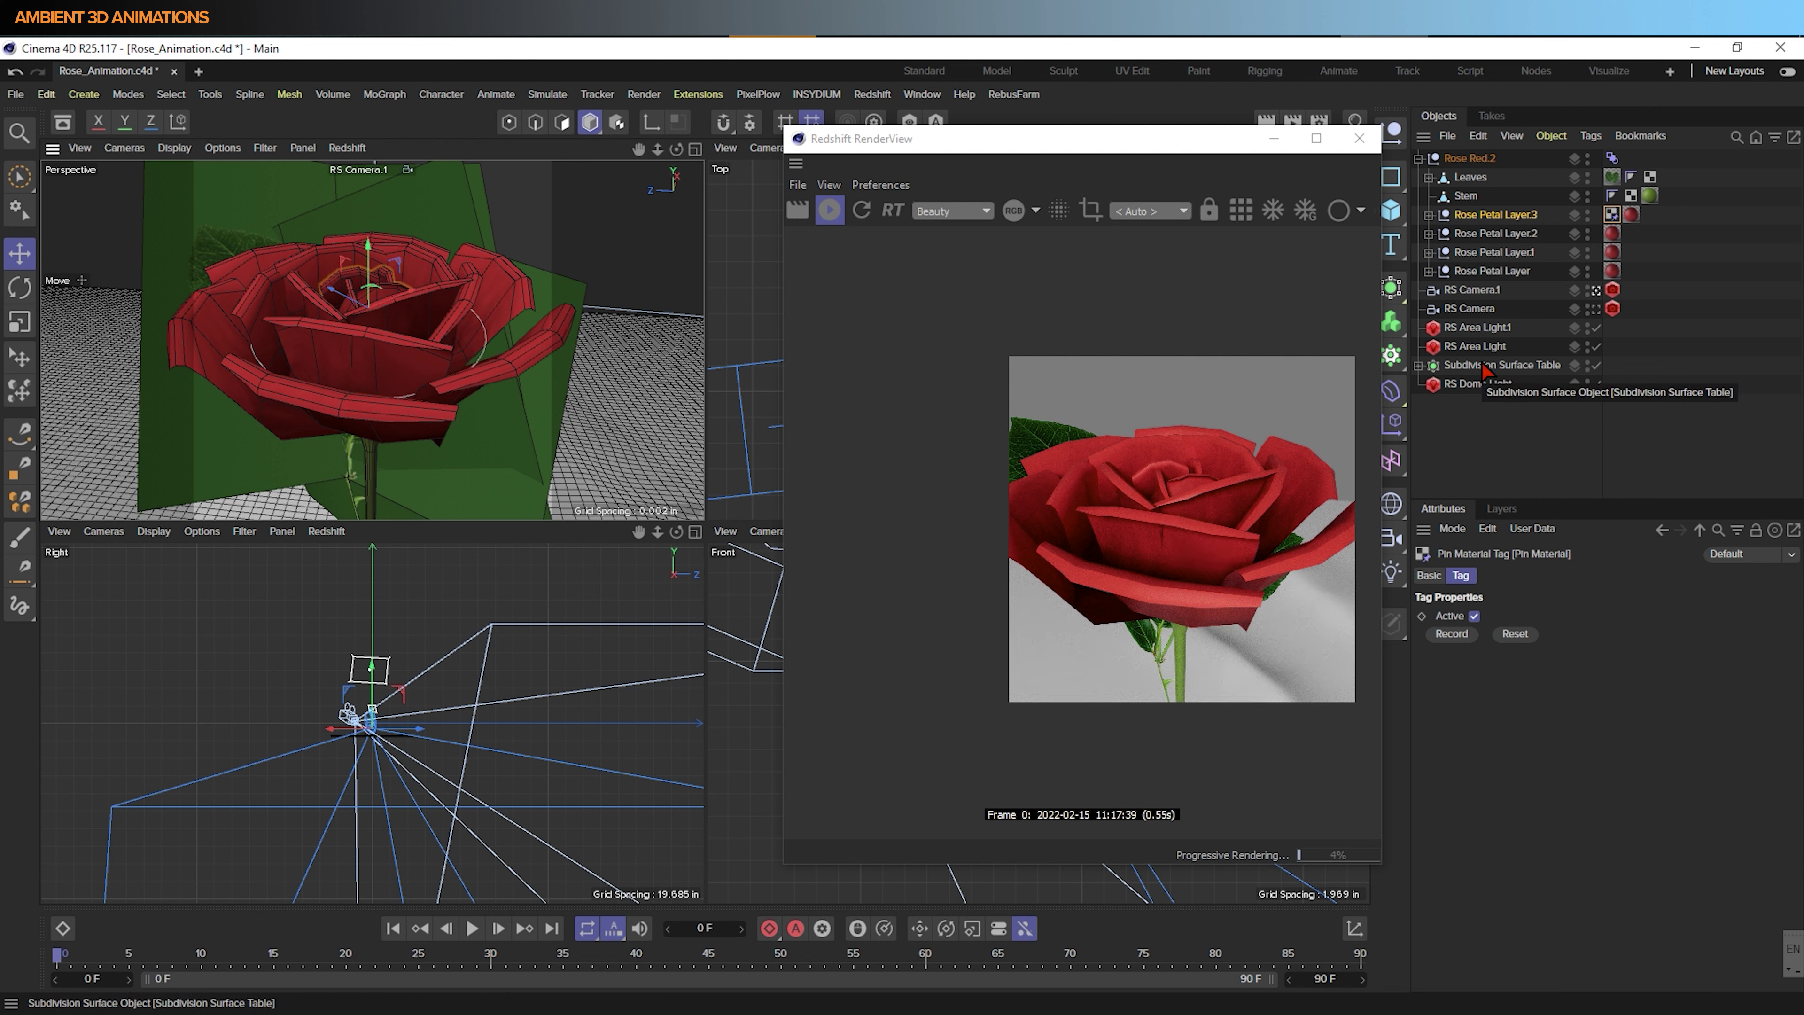
alt+drag(213, 341, 368, 393)
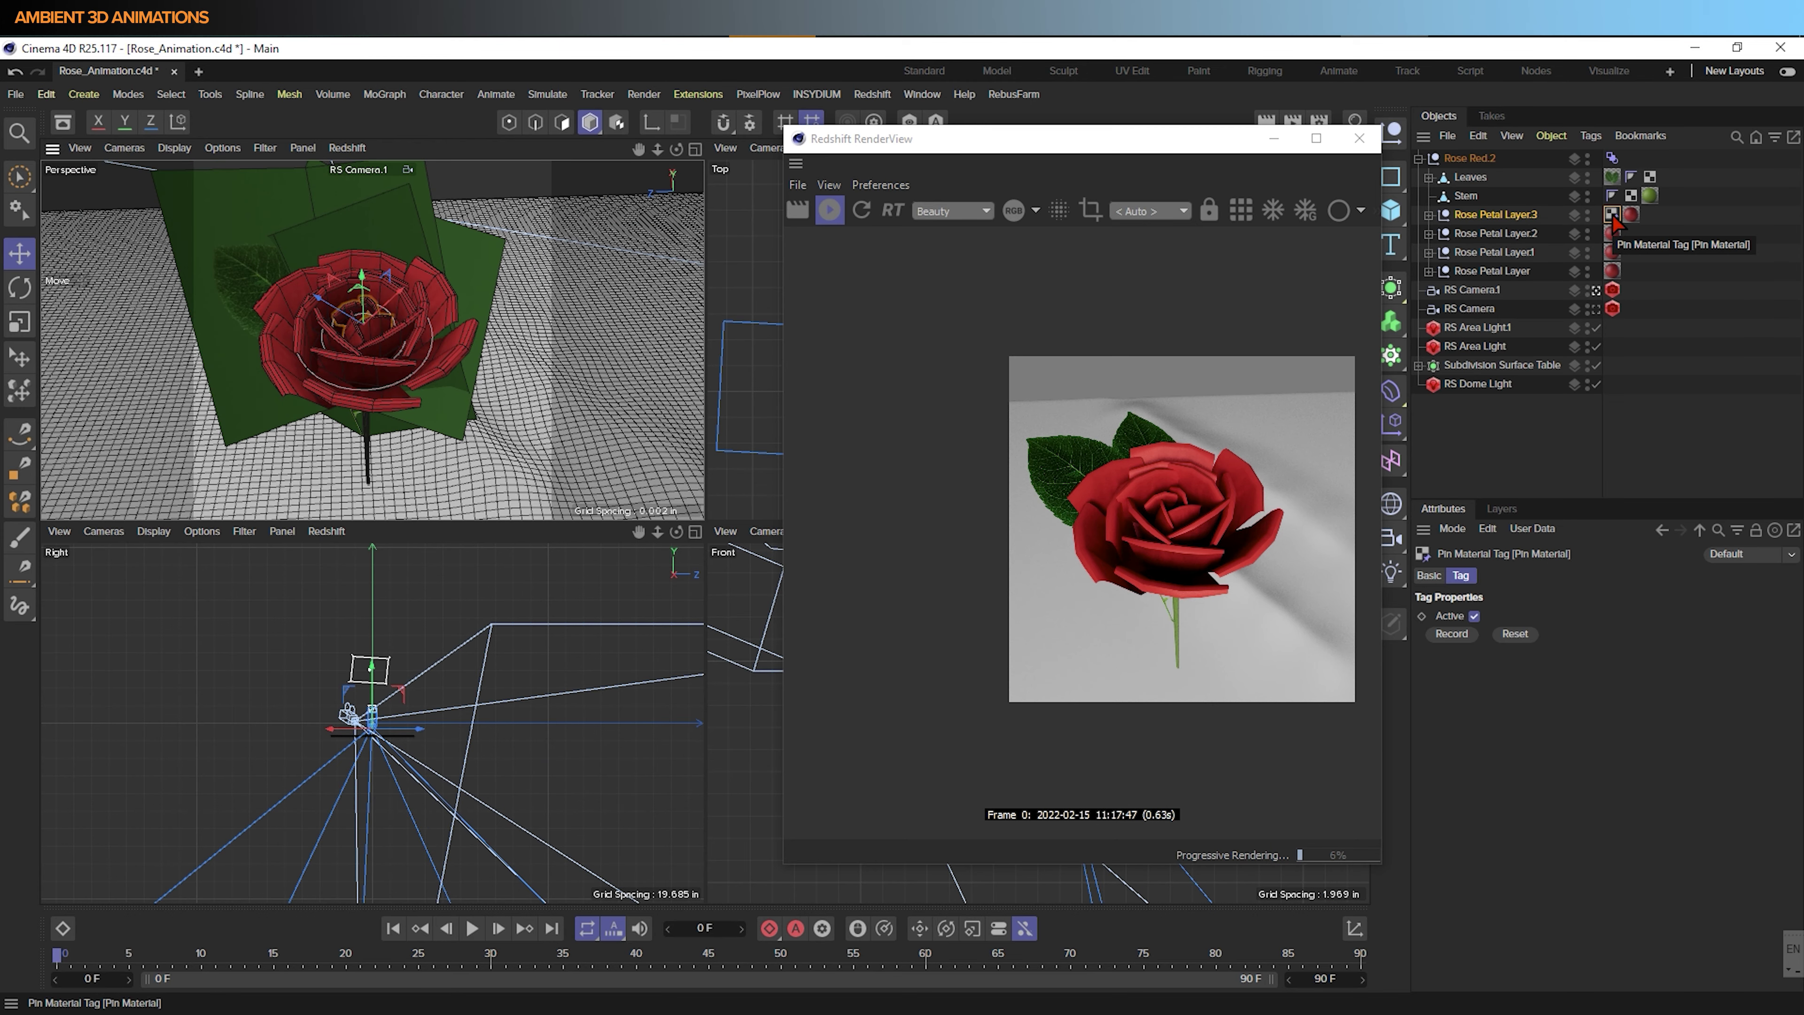
ctrl+drag(1612, 211, 1611, 275)
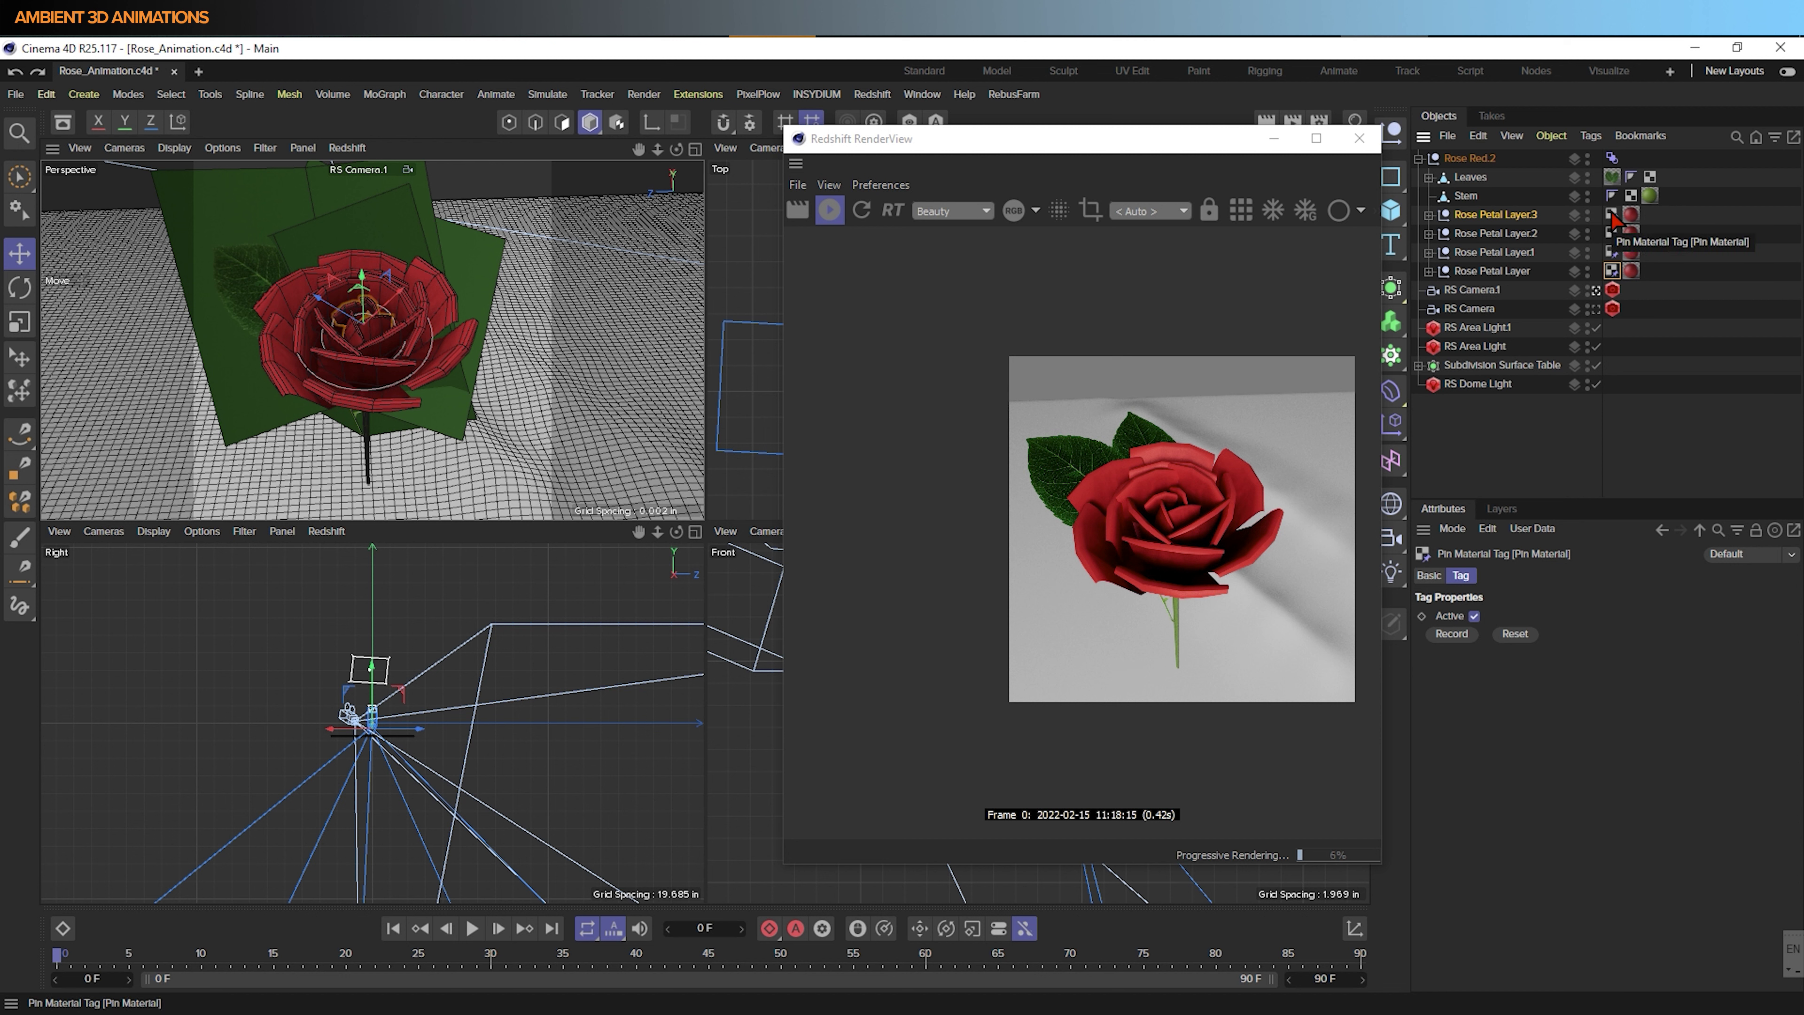
click(1611, 214)
shift+click(1611, 233)
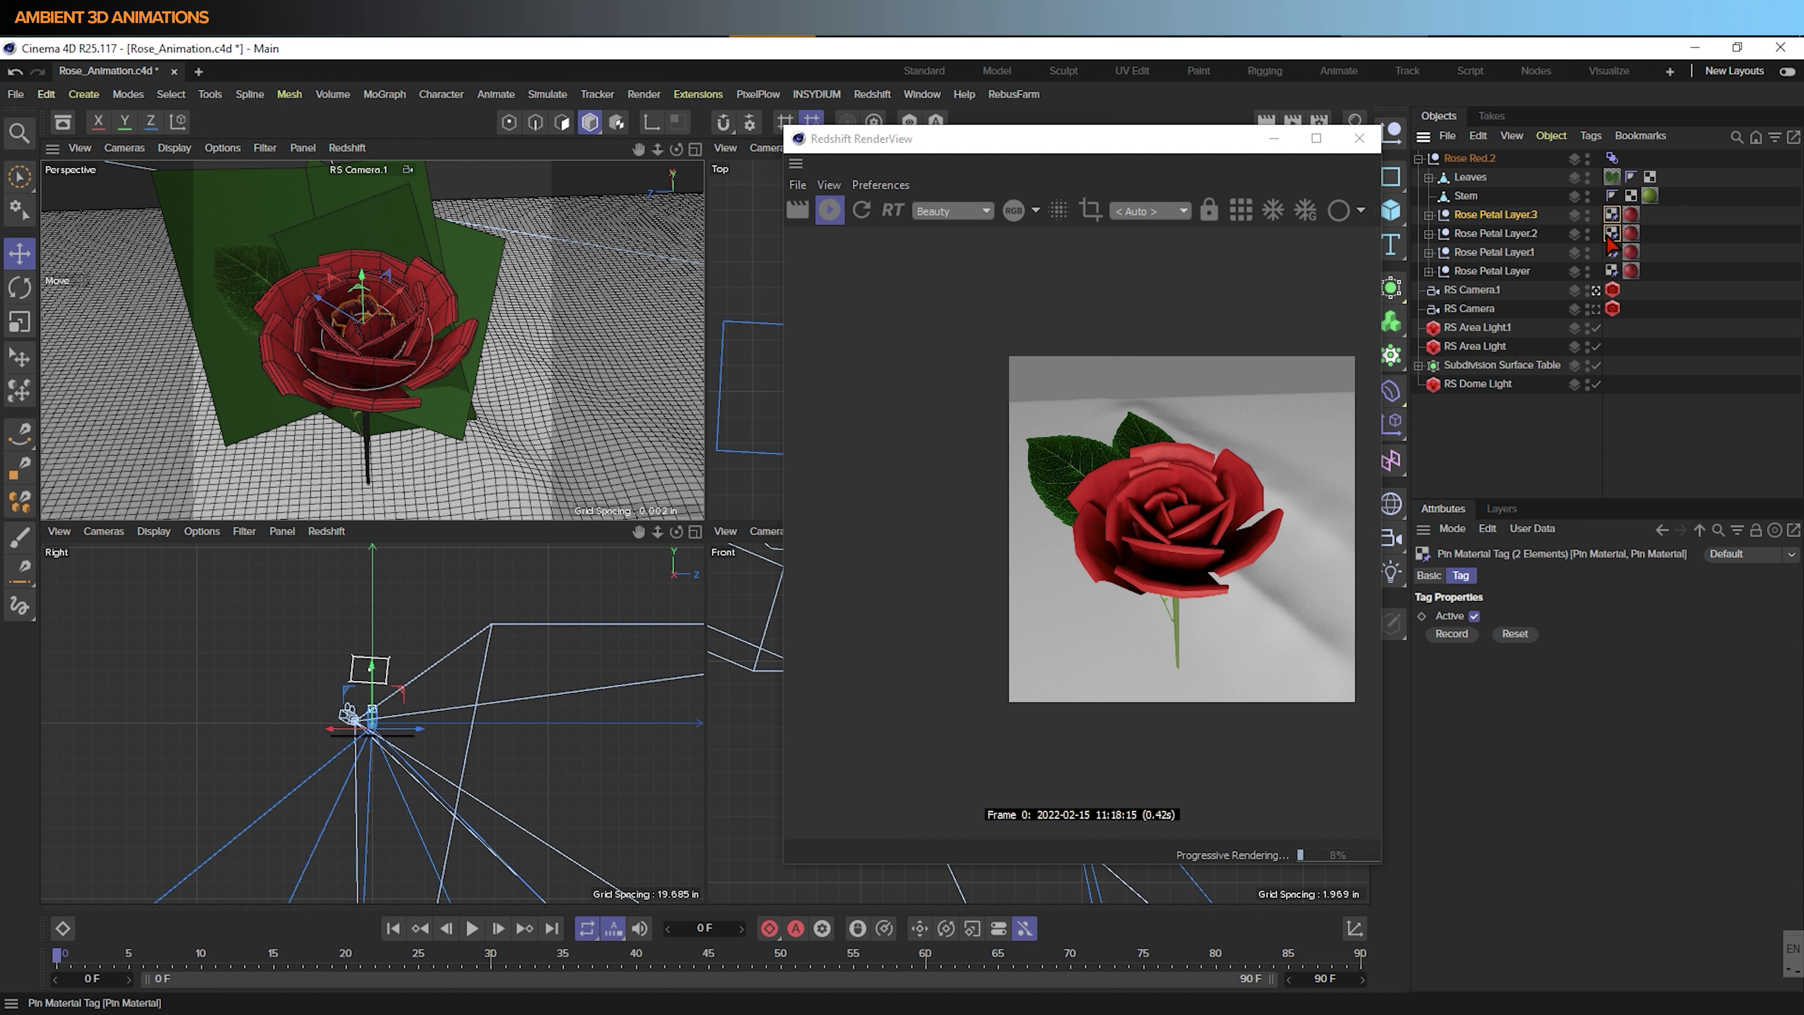
shift+click(1612, 270)
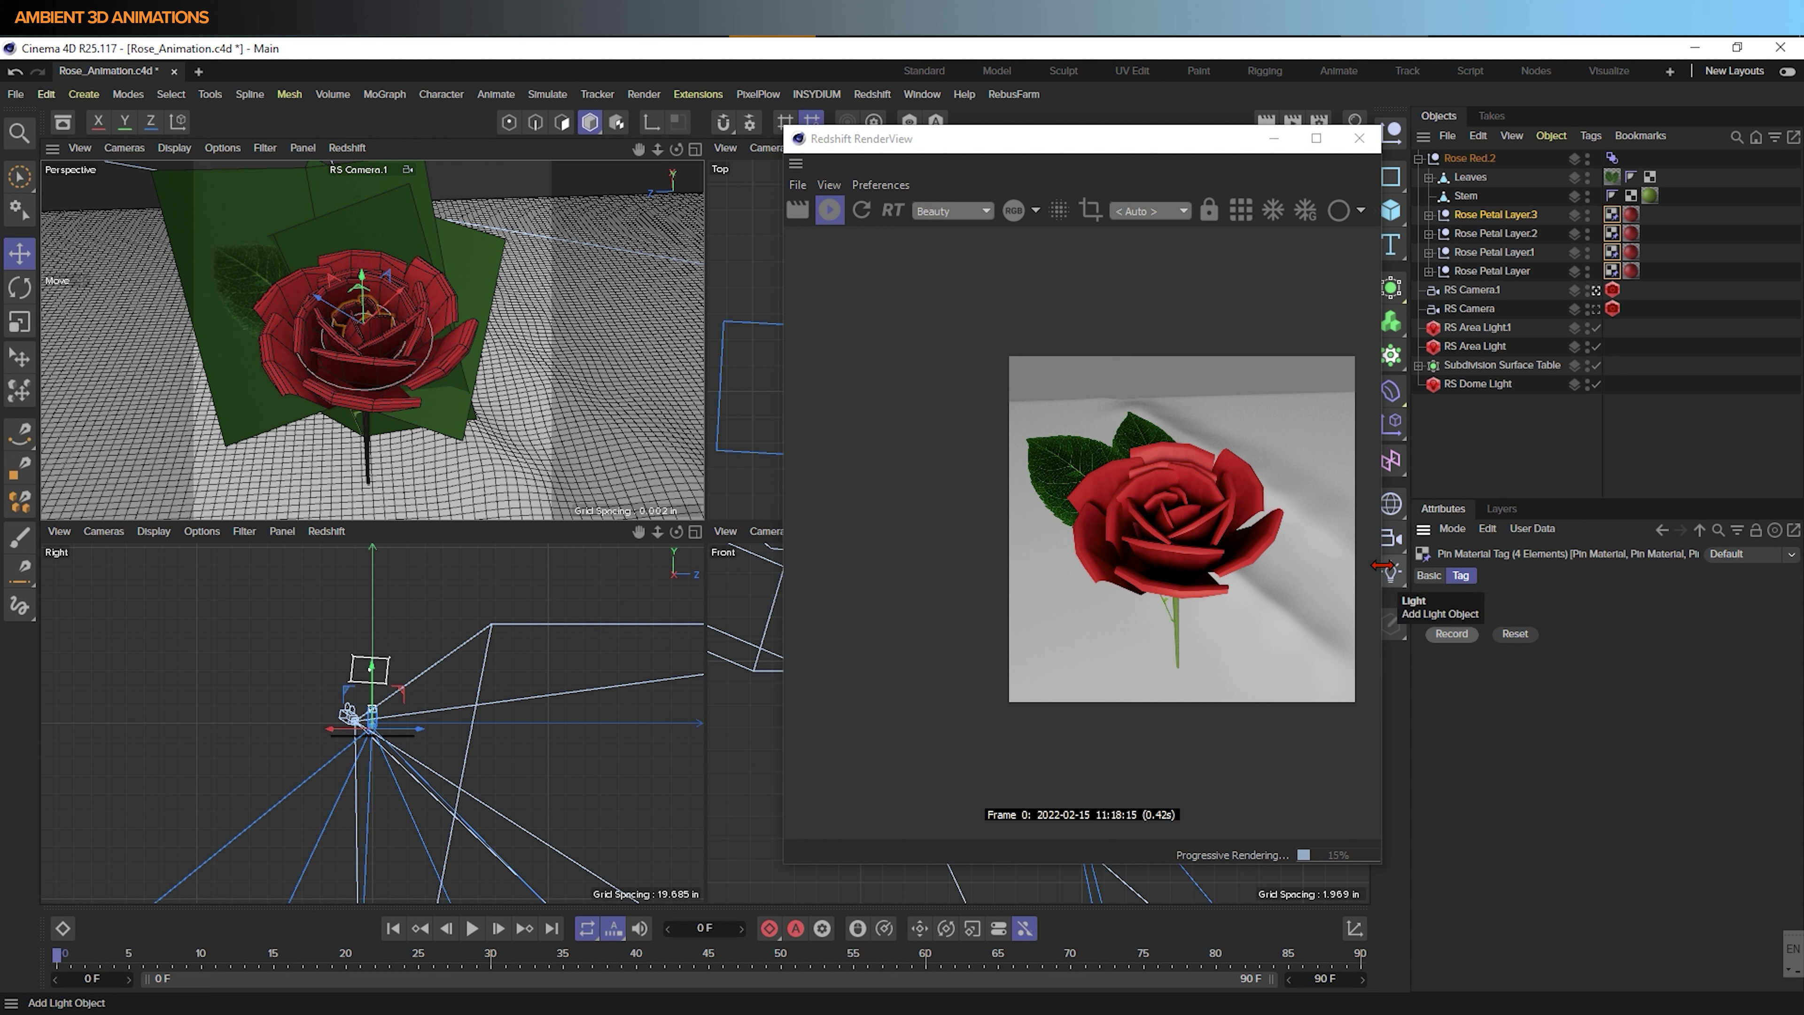
Expand the Rose Petal Layer.3 hierarchy and turn off point-level animation recording
click(1513, 272)
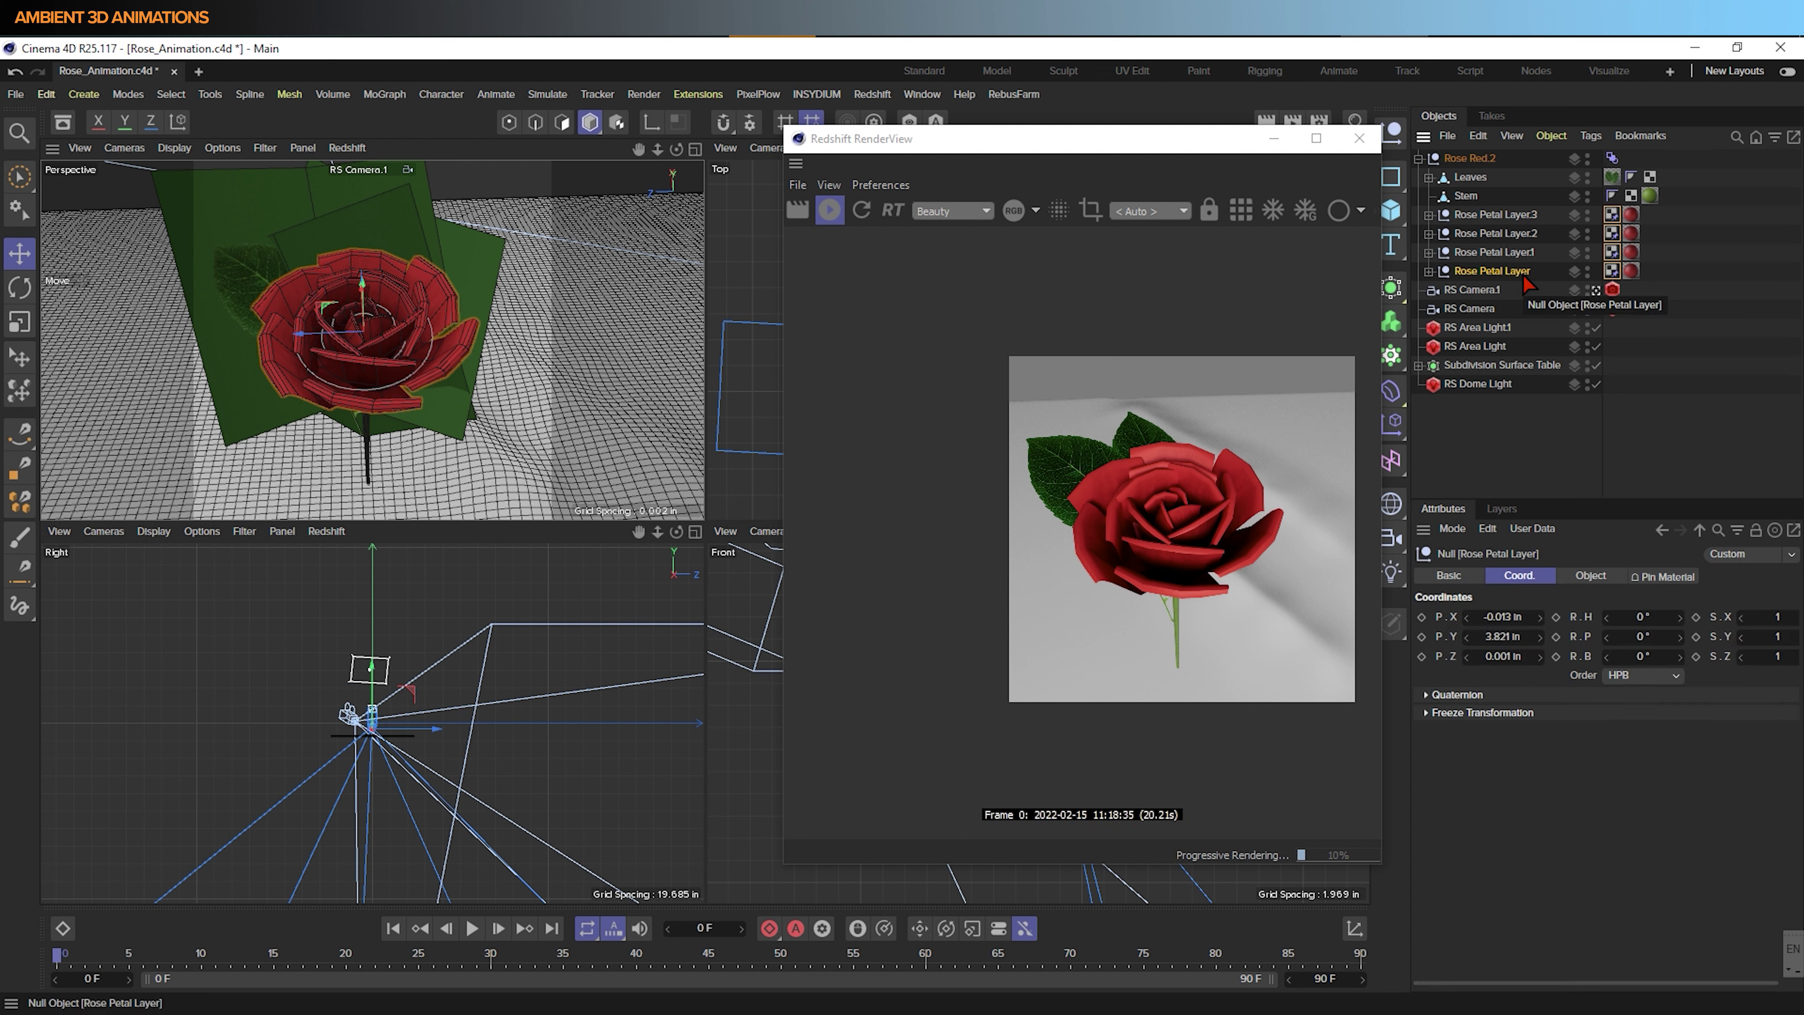
click(1518, 216)
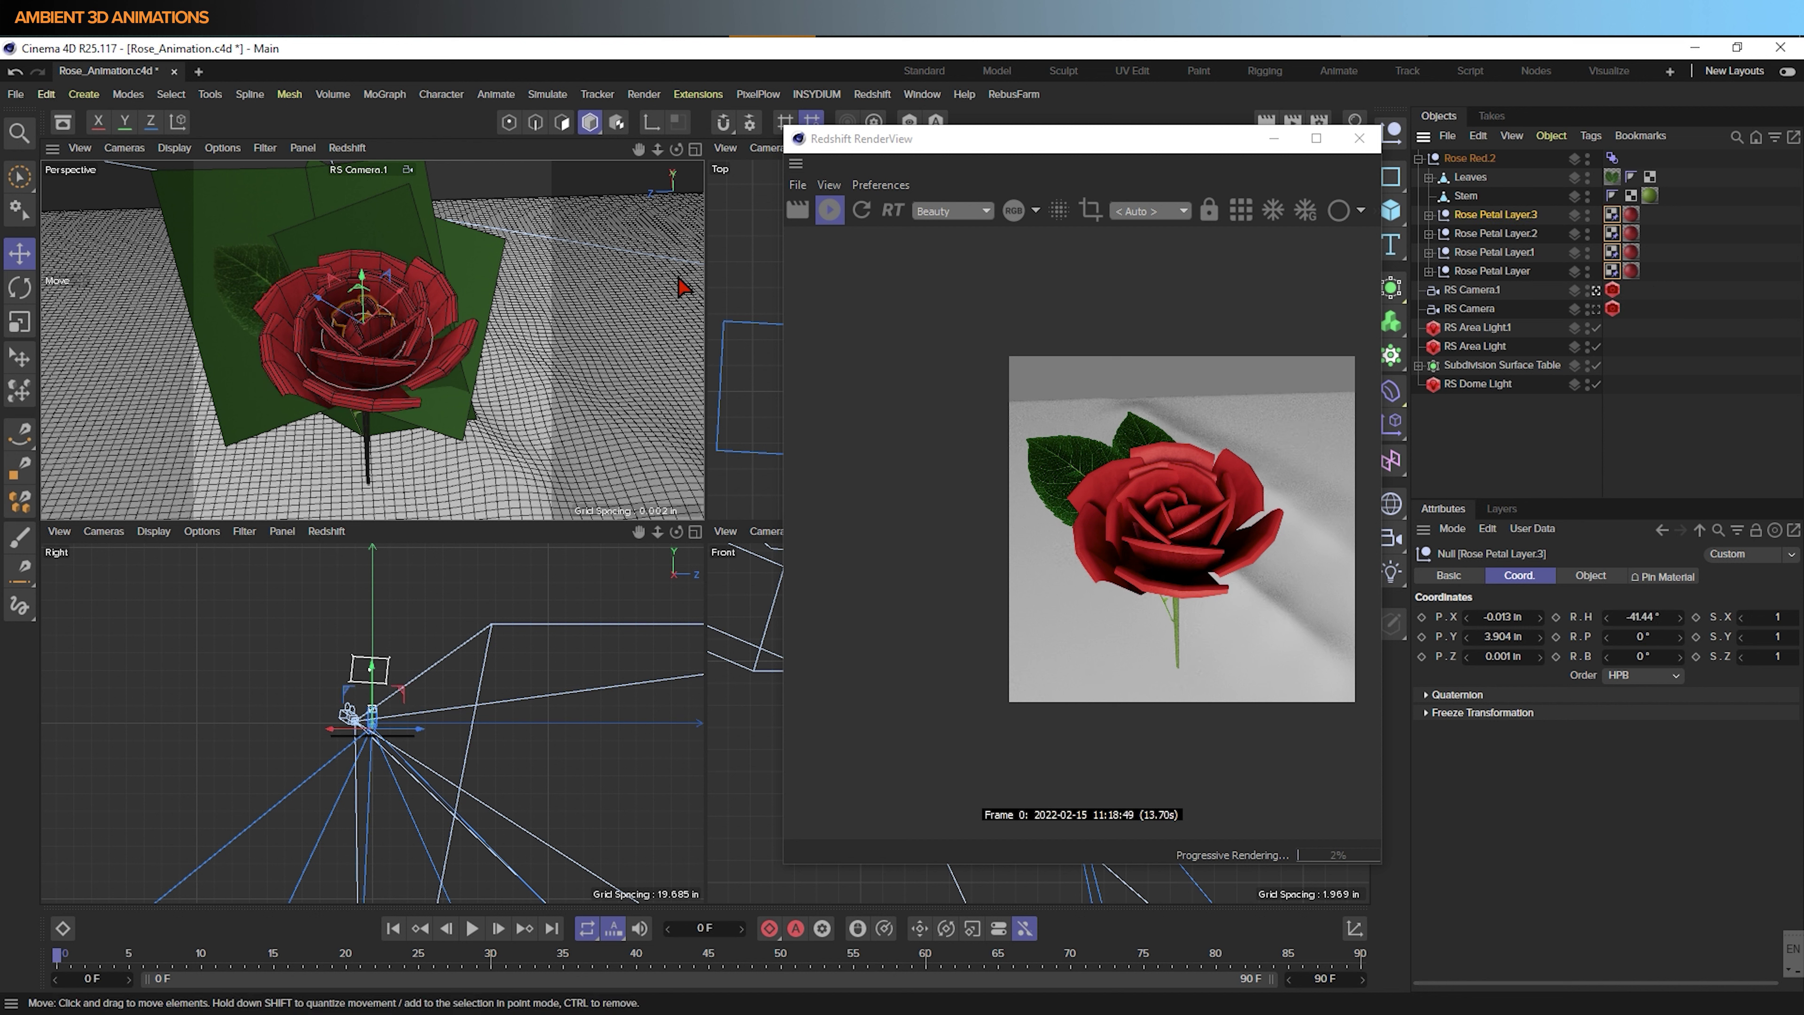
click(1429, 215)
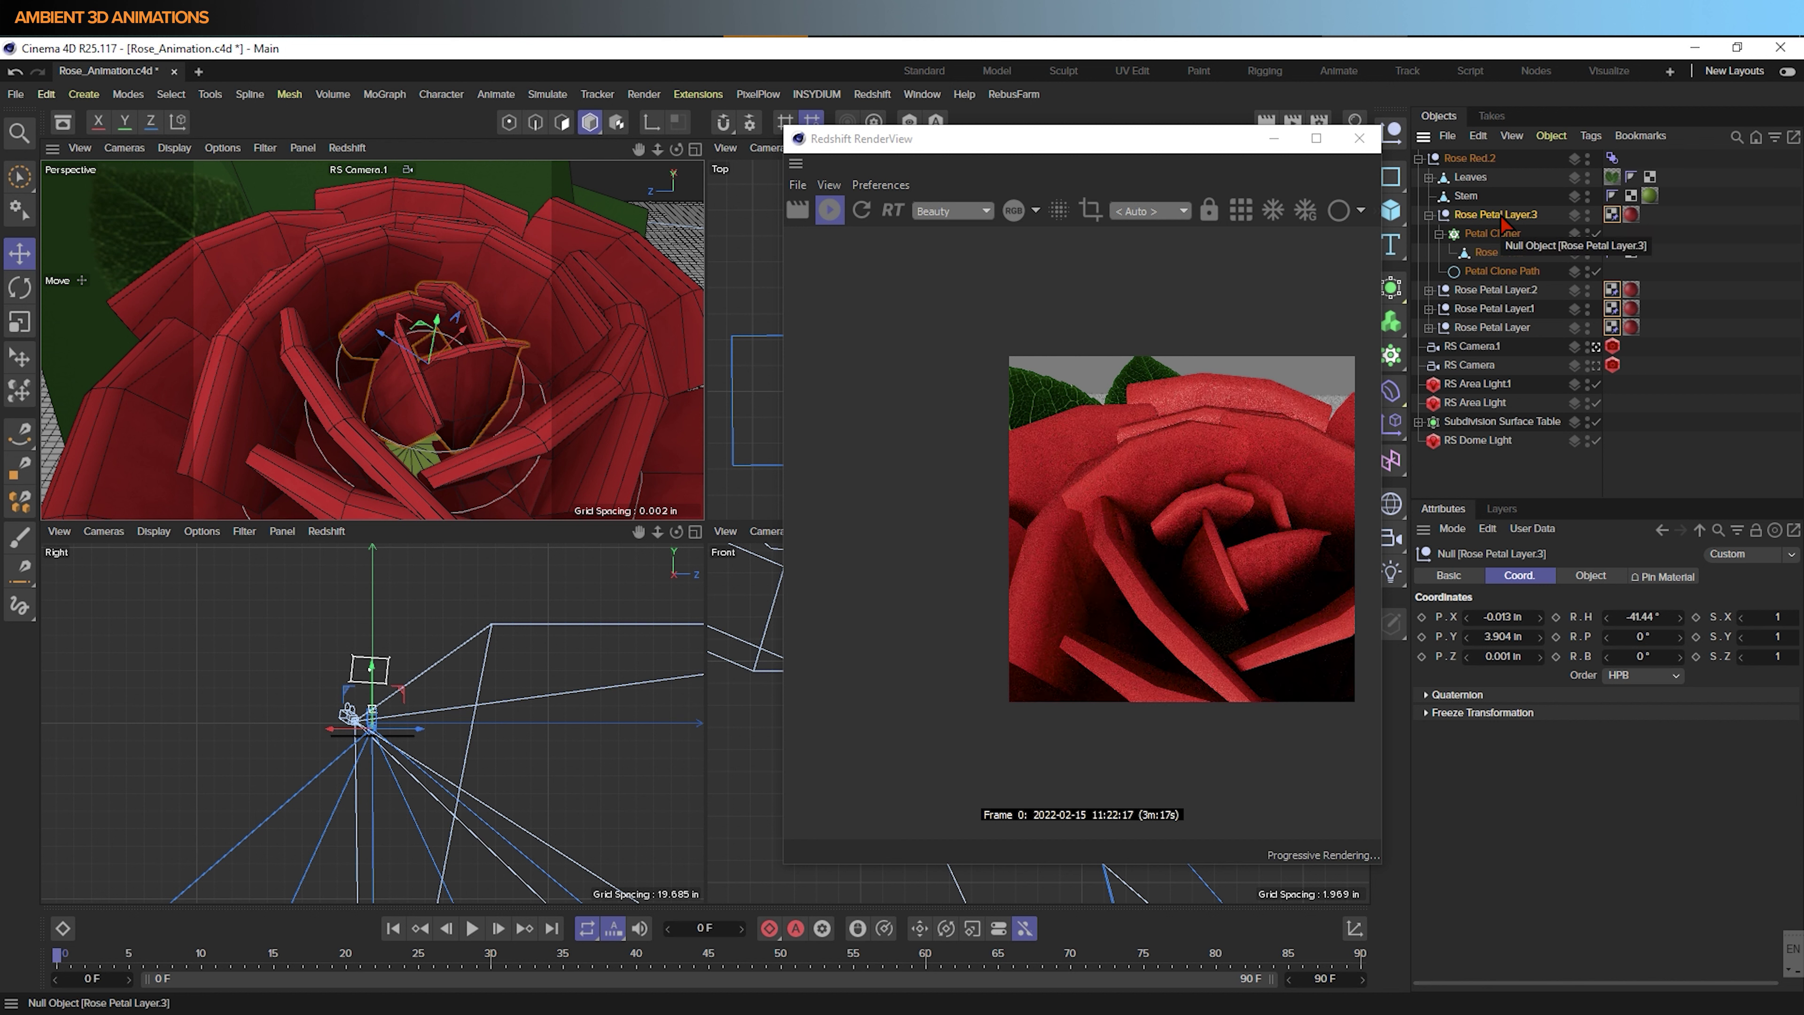
click(1025, 929)
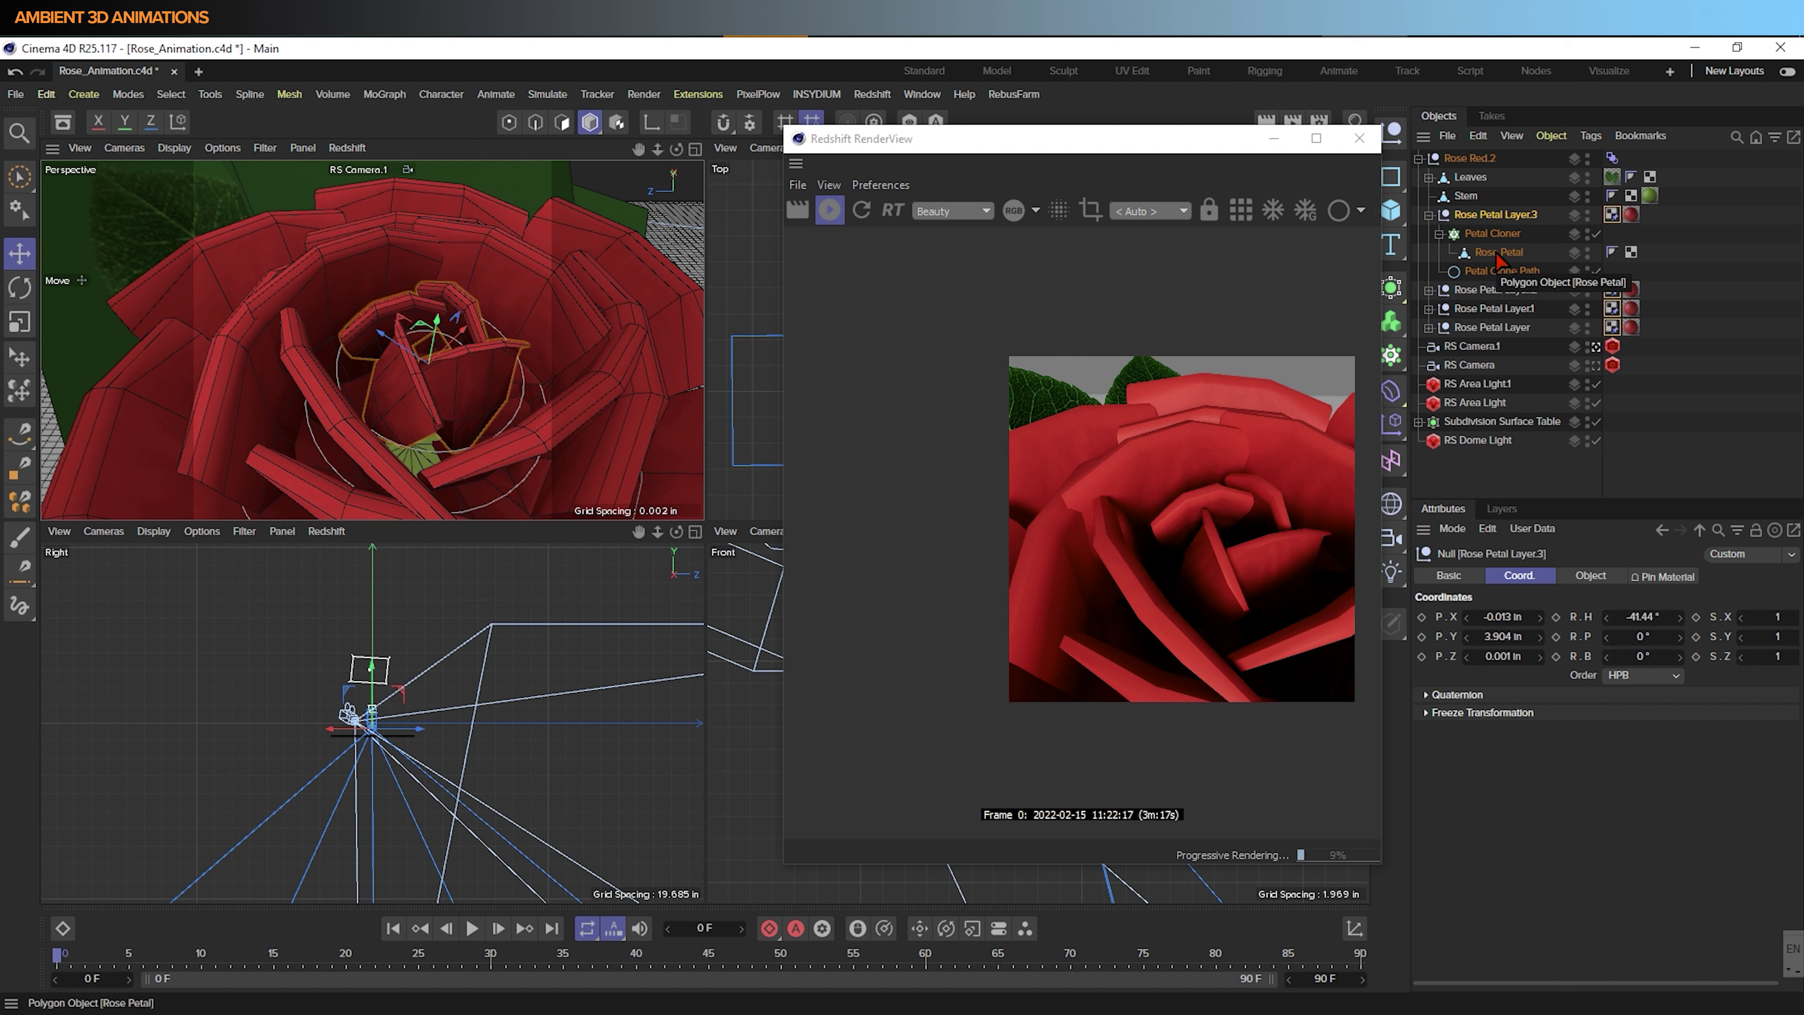
With the Pose Morph tag's Bud pose active, select the upper points of Rose Petal in Layer.3 using Rectangle Selection
click(1613, 158)
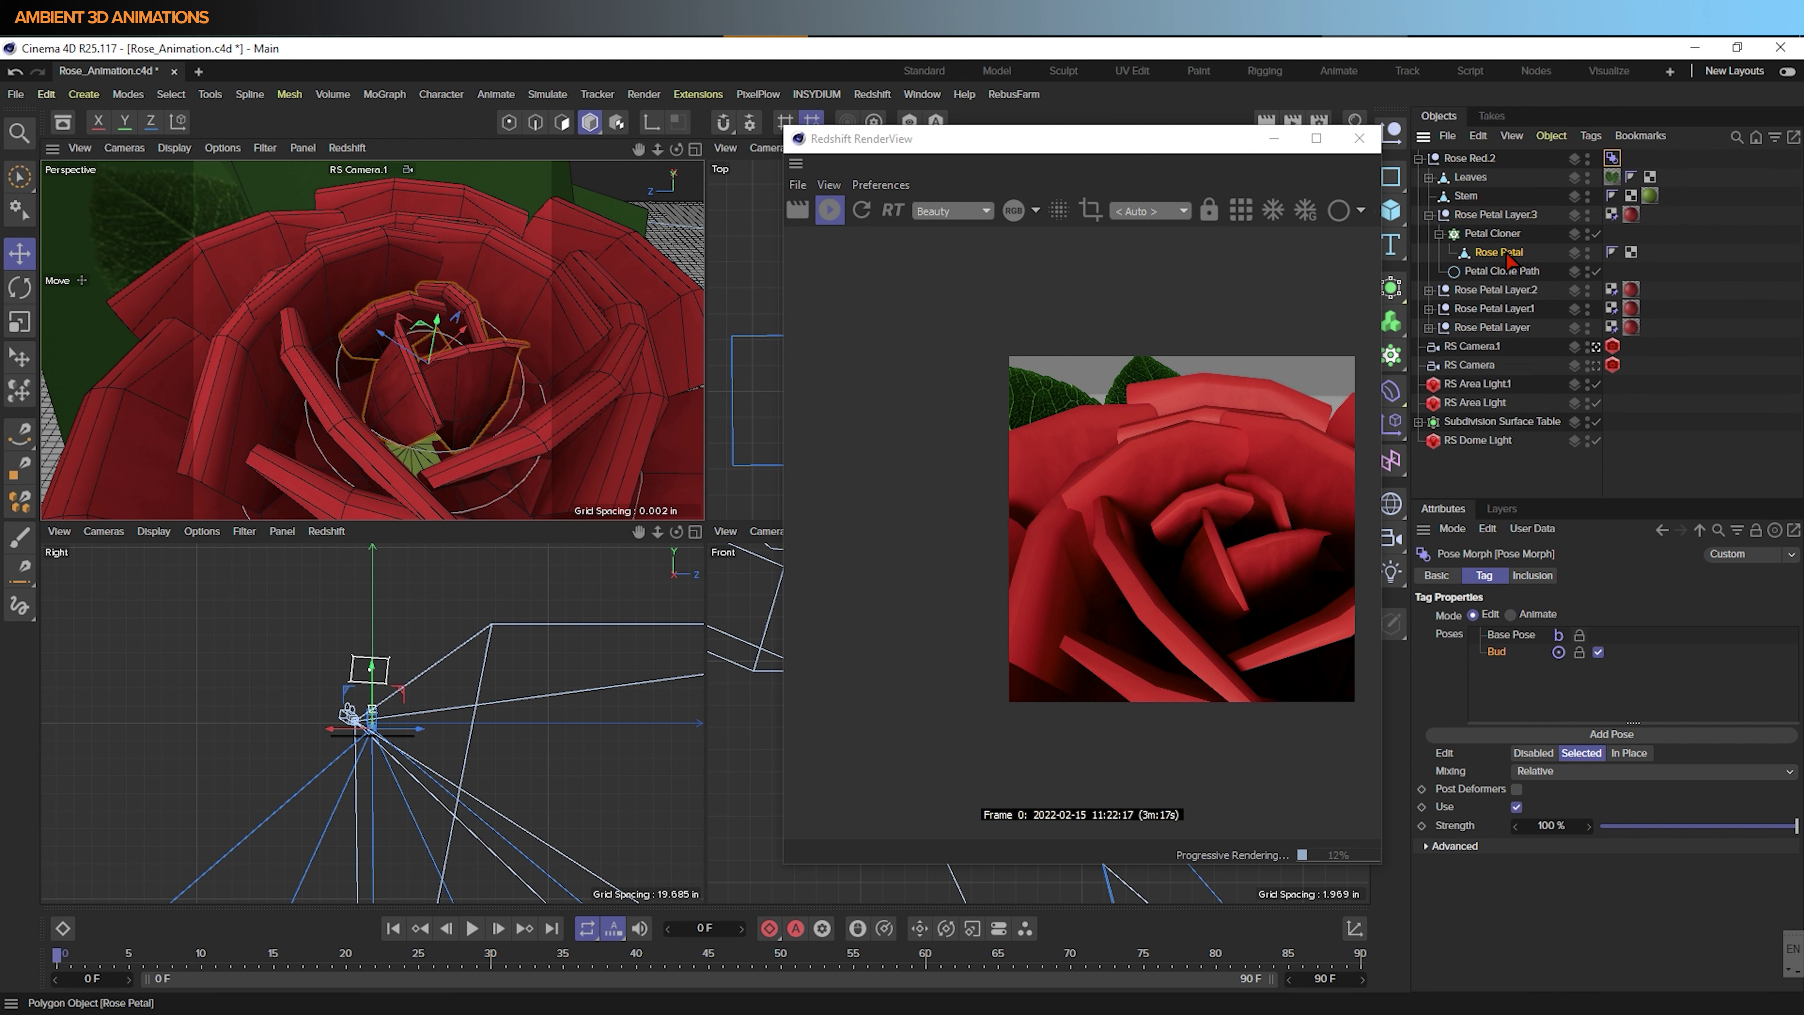
click(1500, 253)
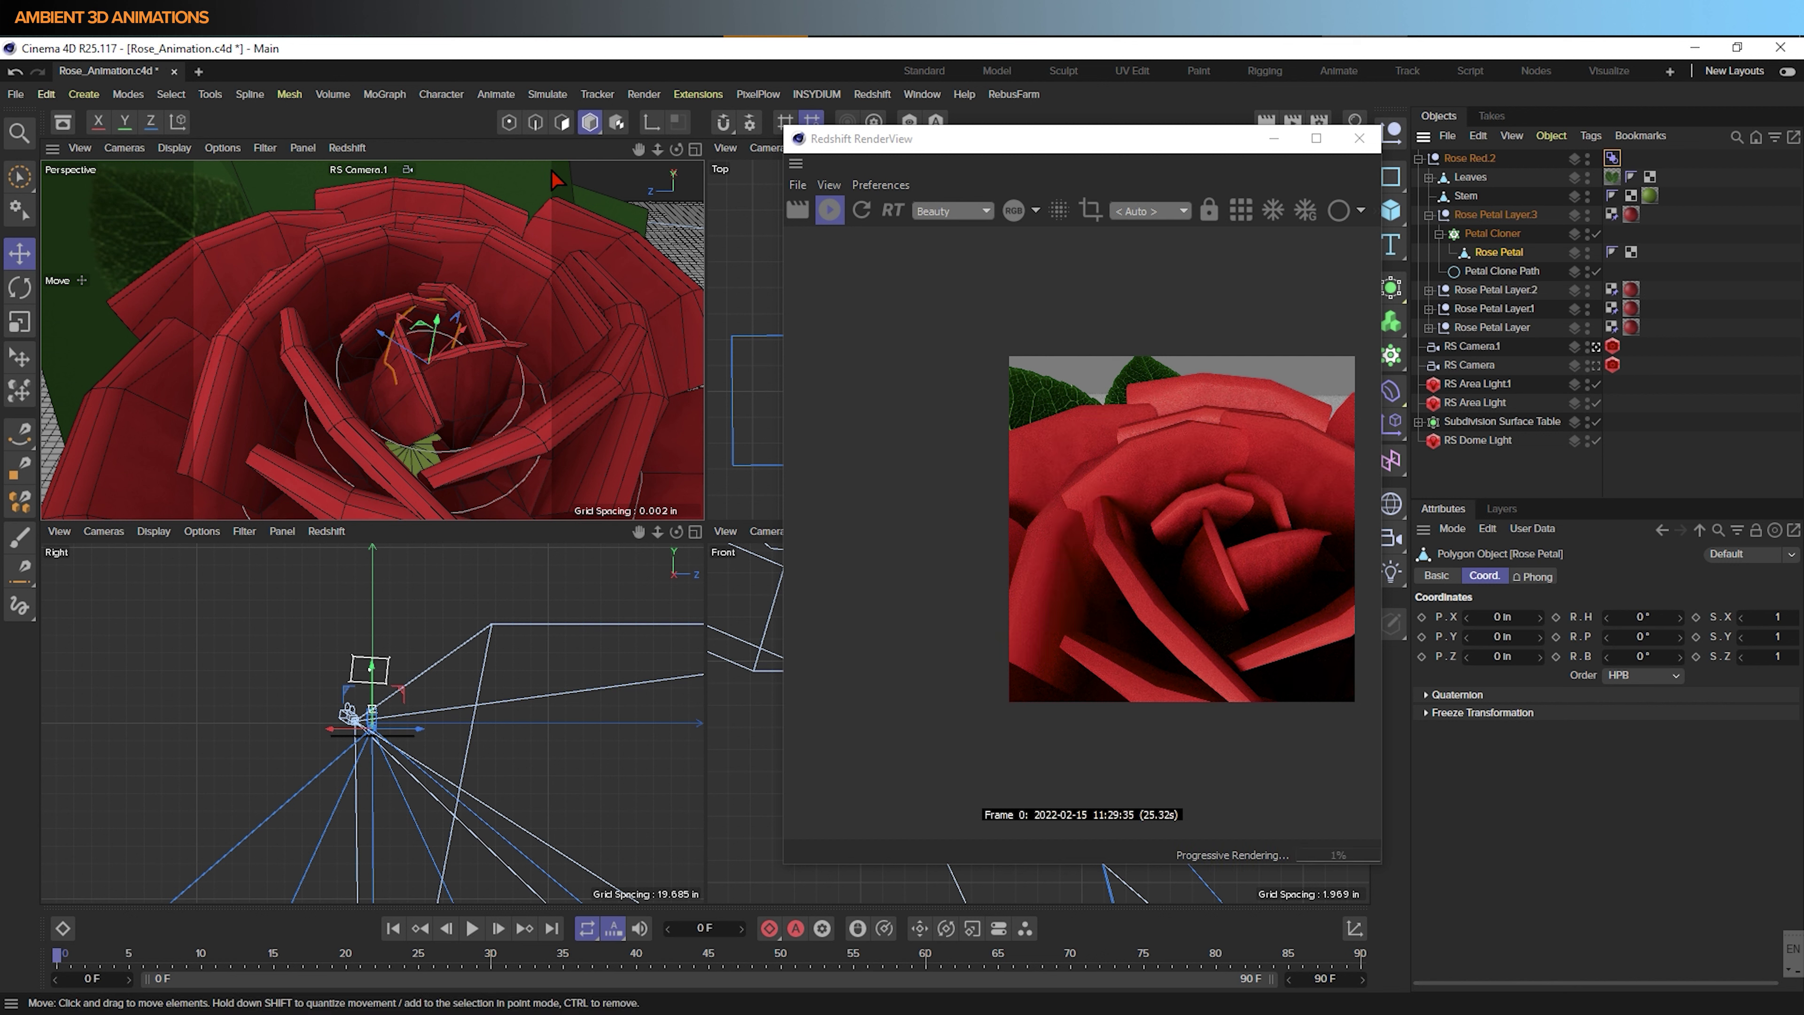
click(508, 123)
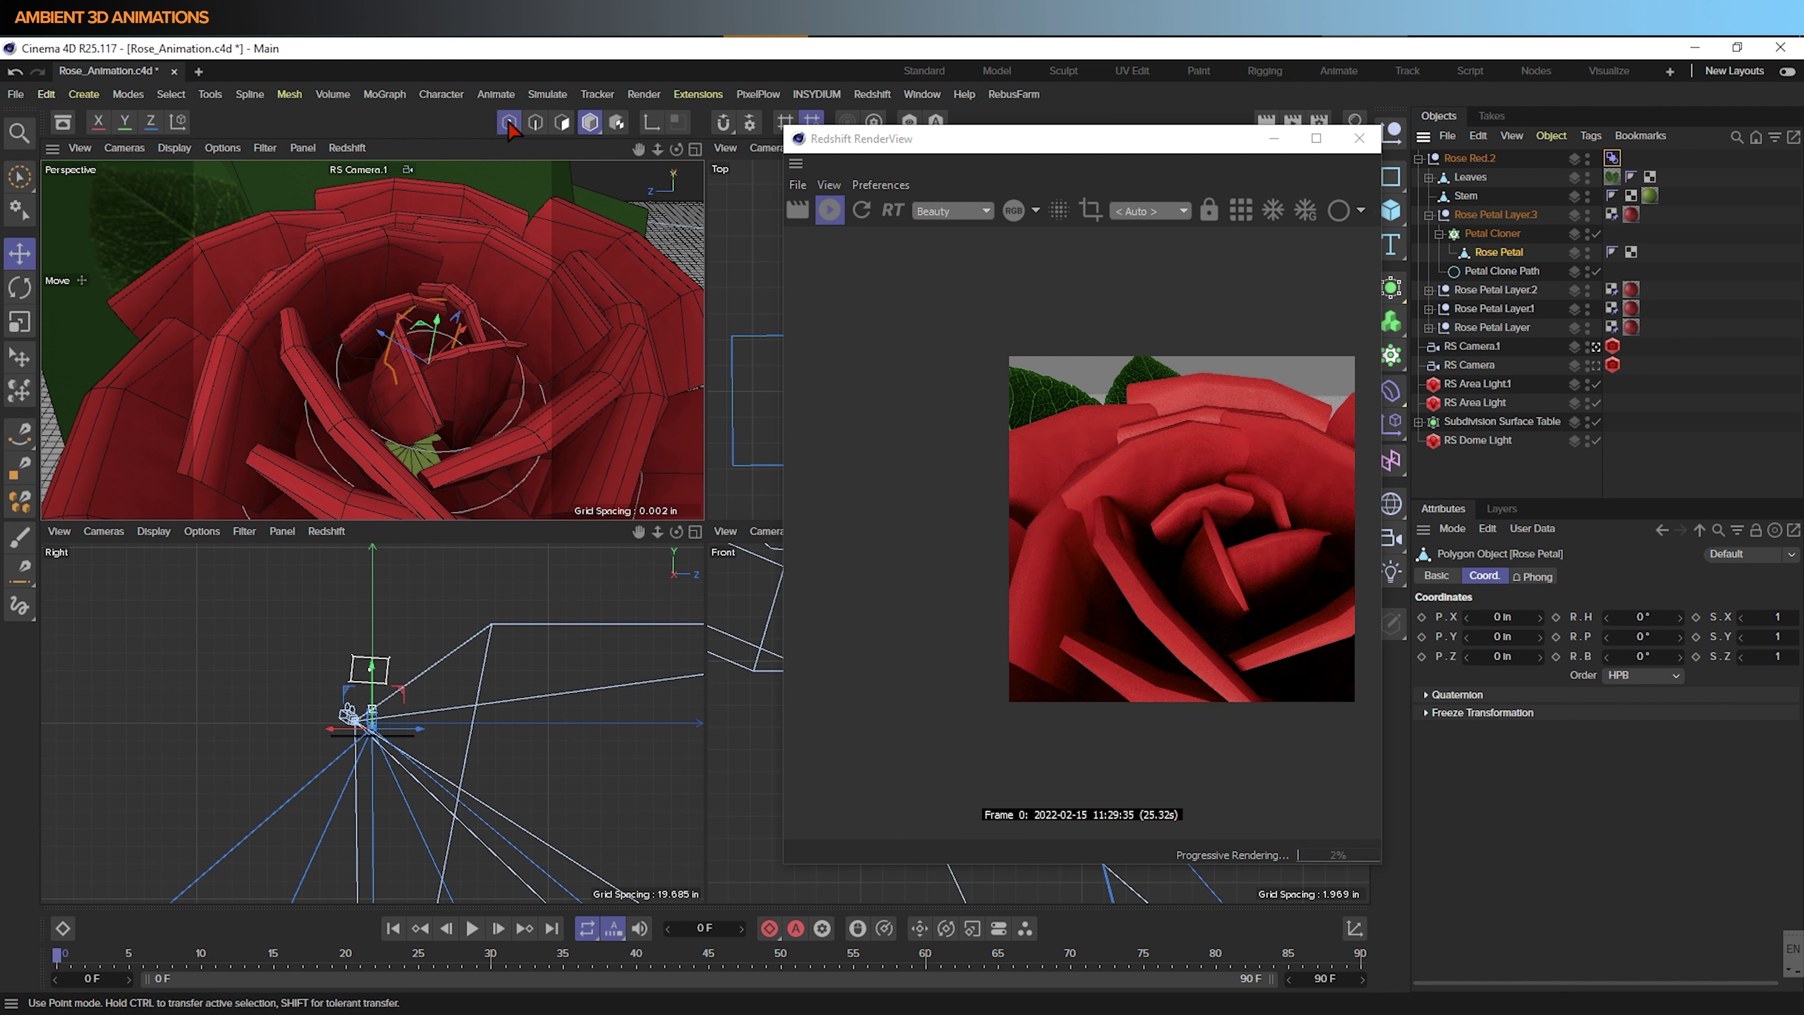
click(19, 178)
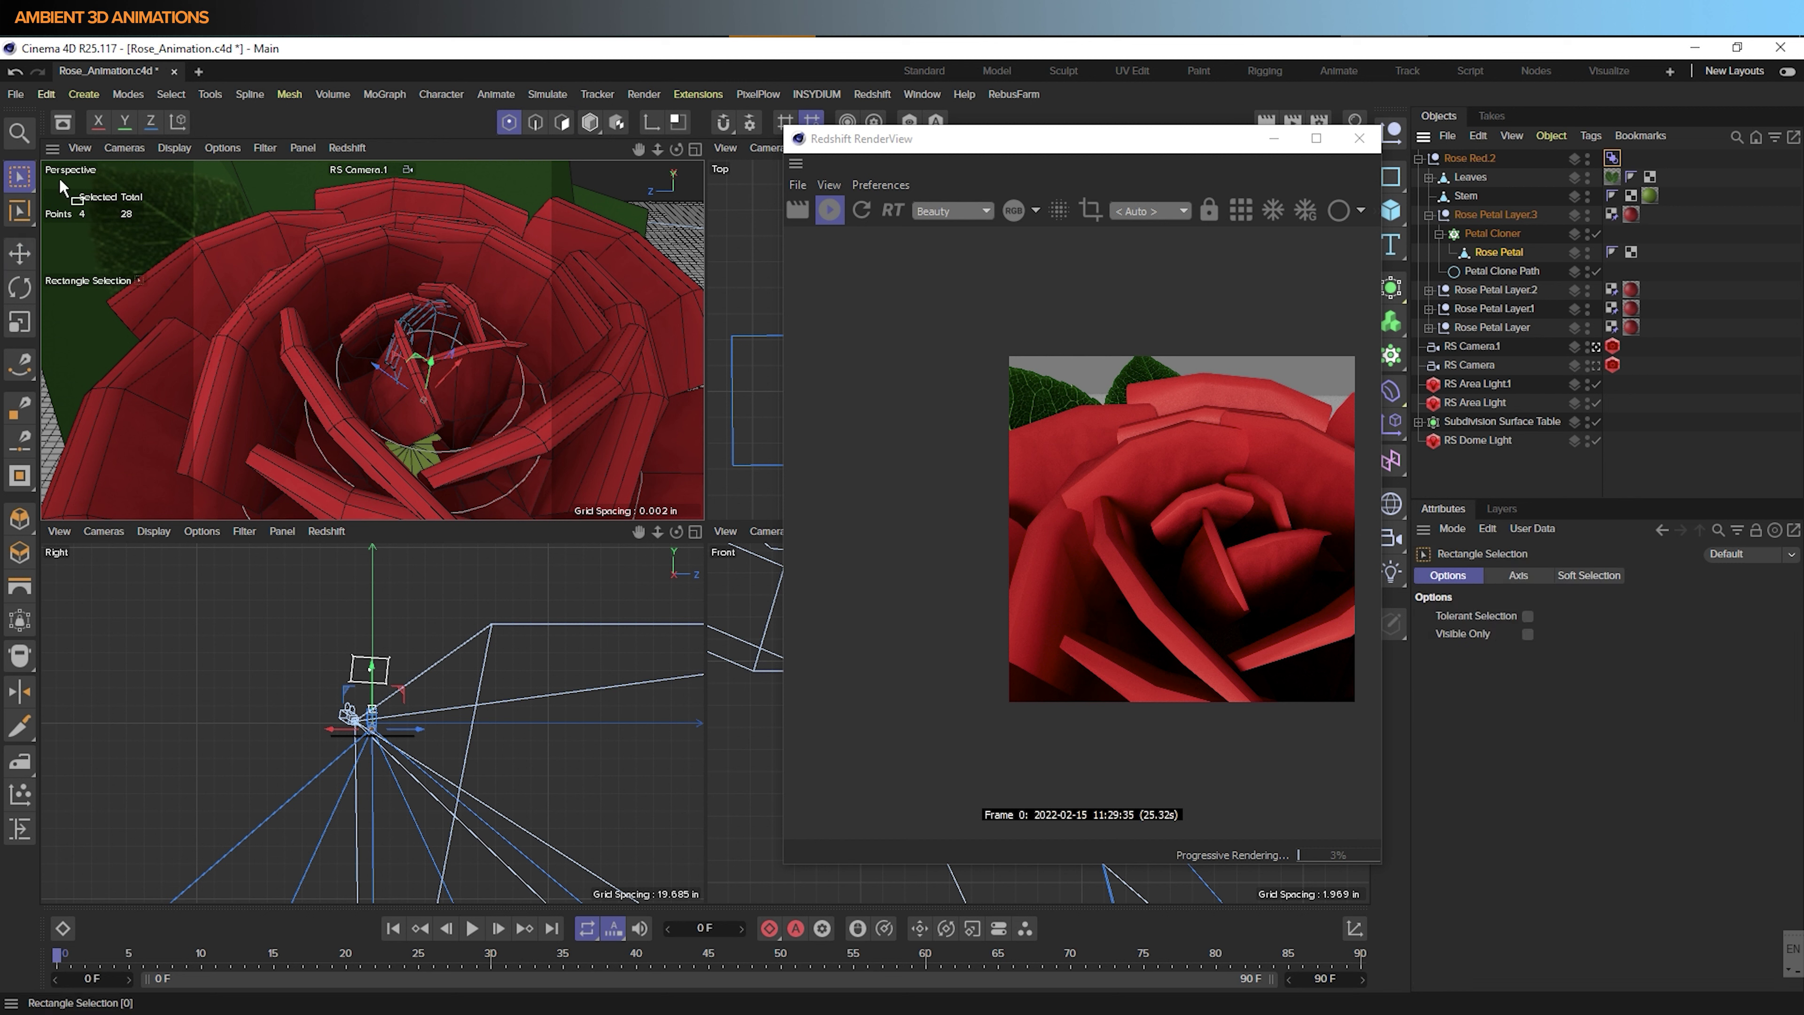
alt+drag(373, 394, 533, 291)
drag(222, 361, 369, 492)
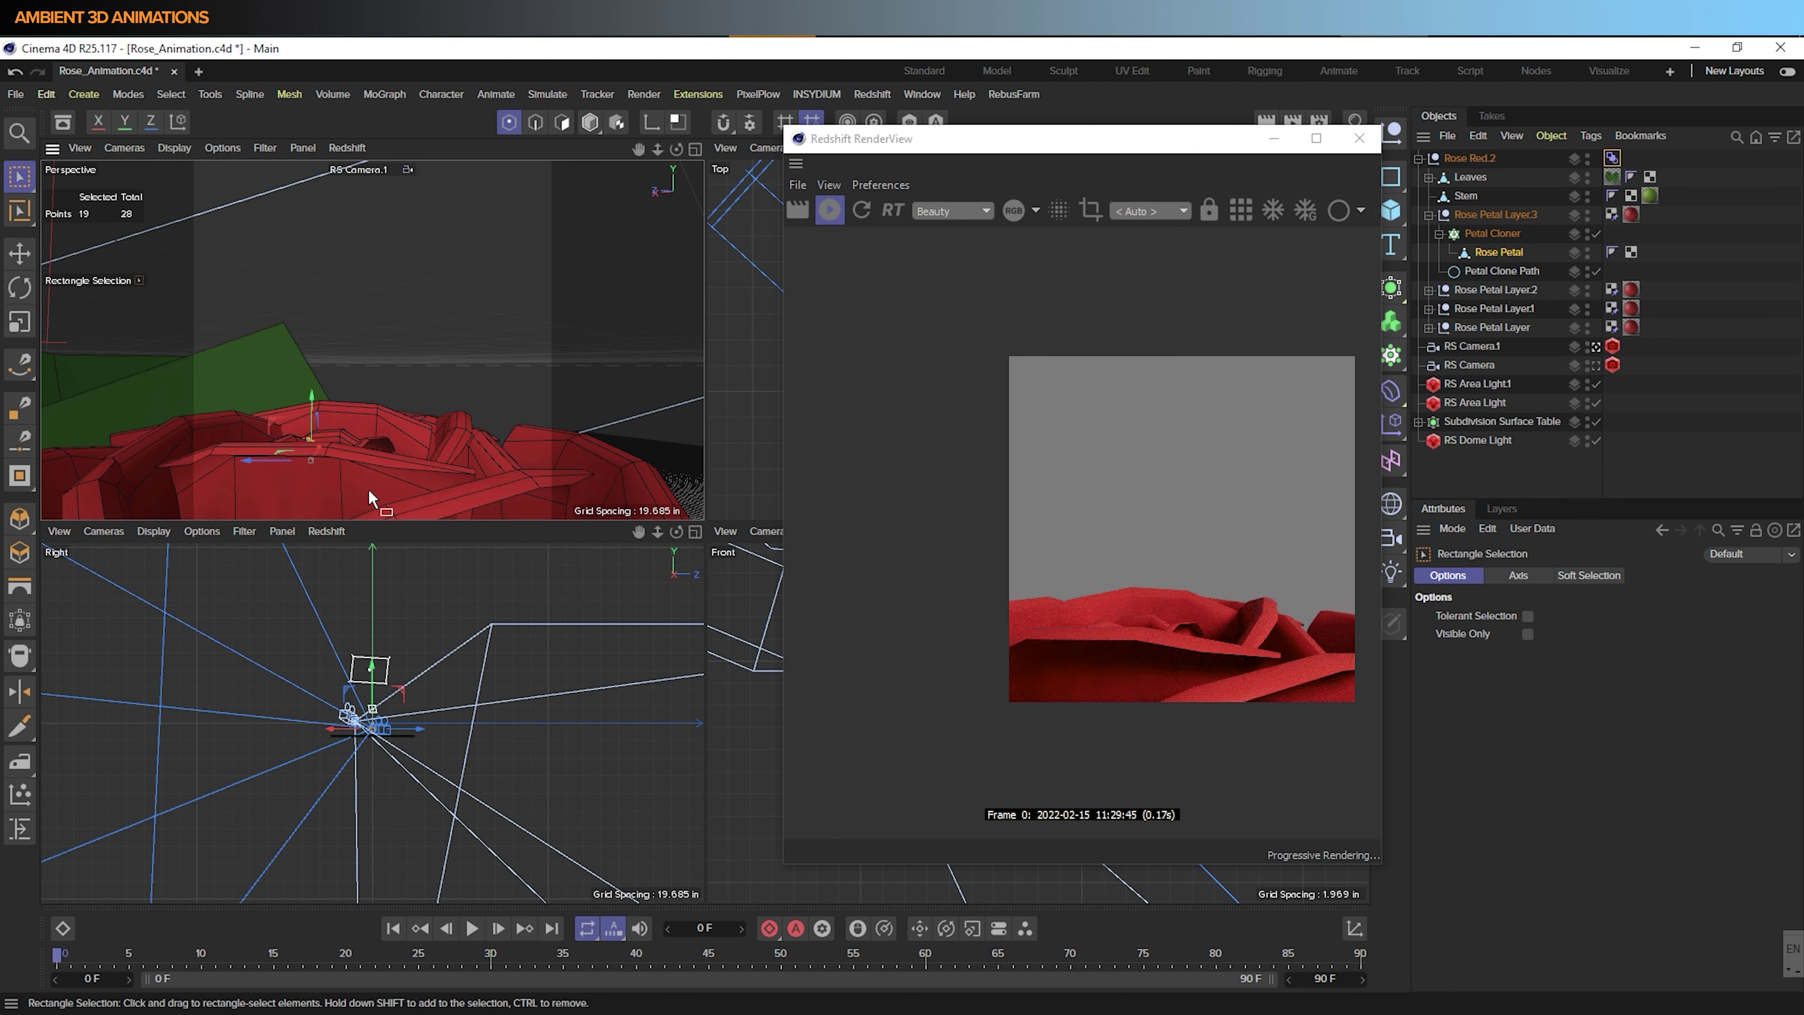
key(s)
alt+drag(200, 488, 344, 453)
shift+drag(254, 497, 370, 462)
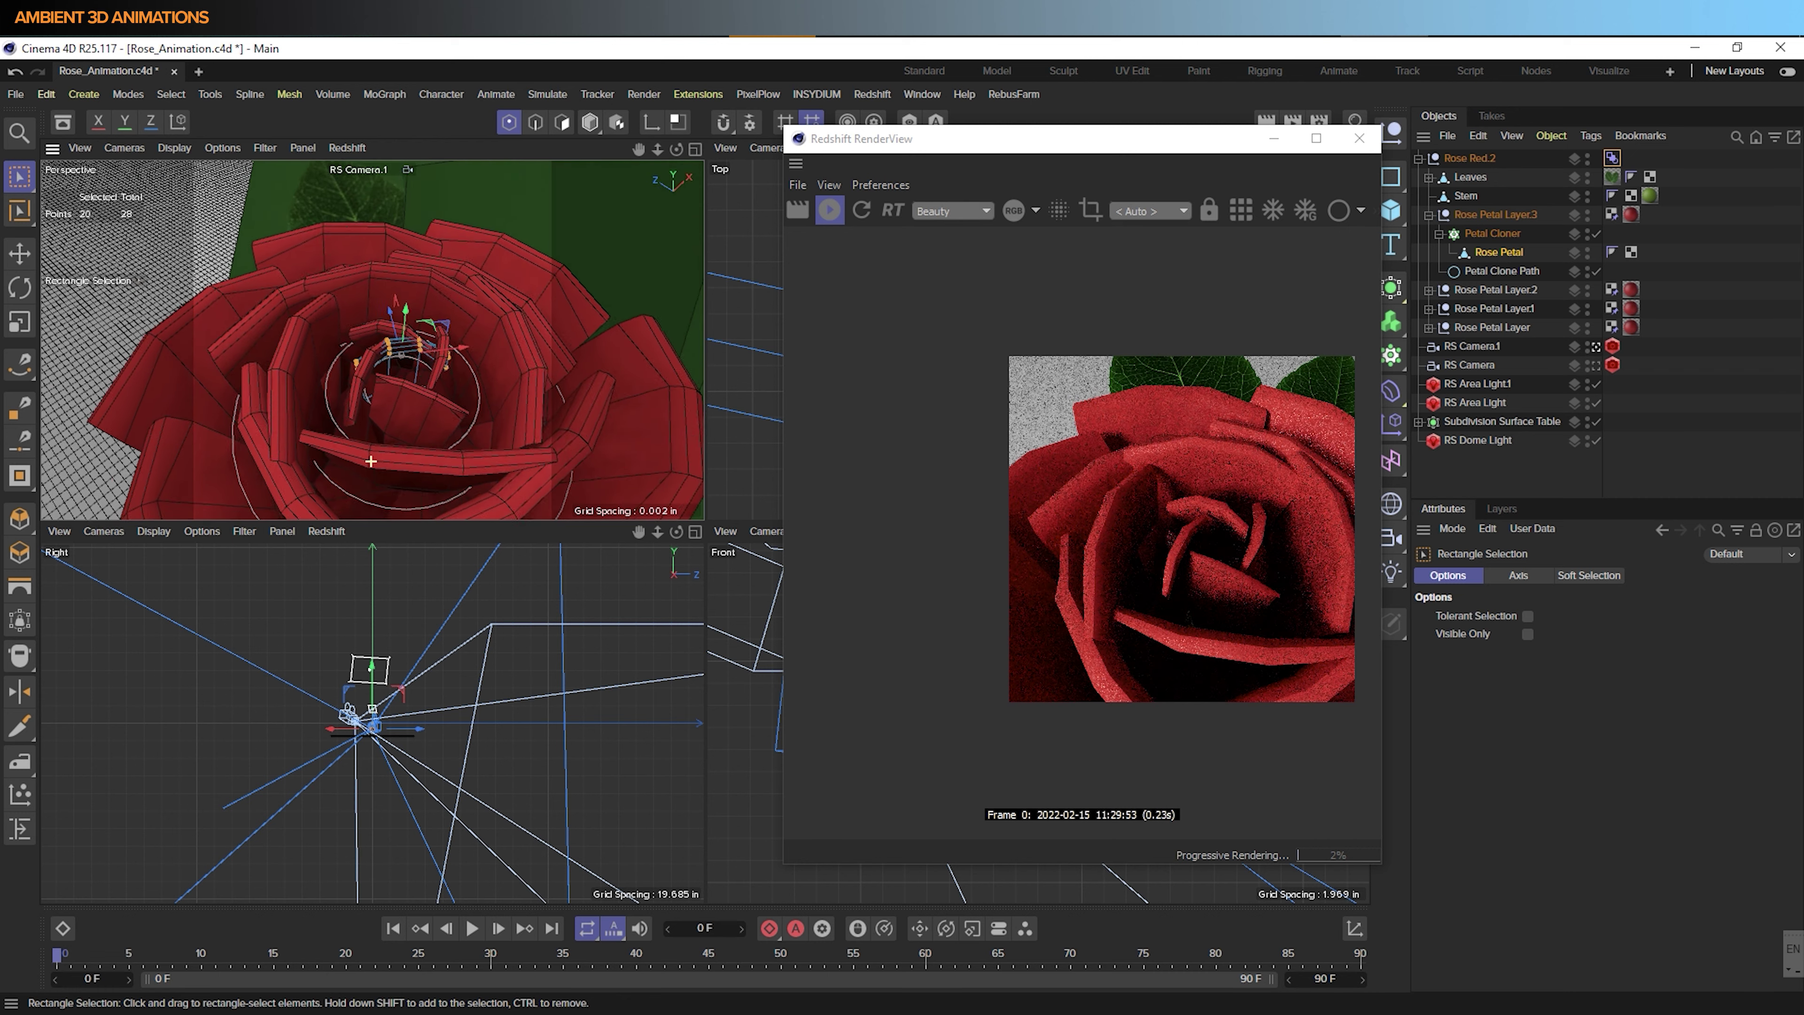
Scale down the selected upper points of the innermost petal and move them slightly toward the rose's center
key(t)
drag(554, 354, 18, 473)
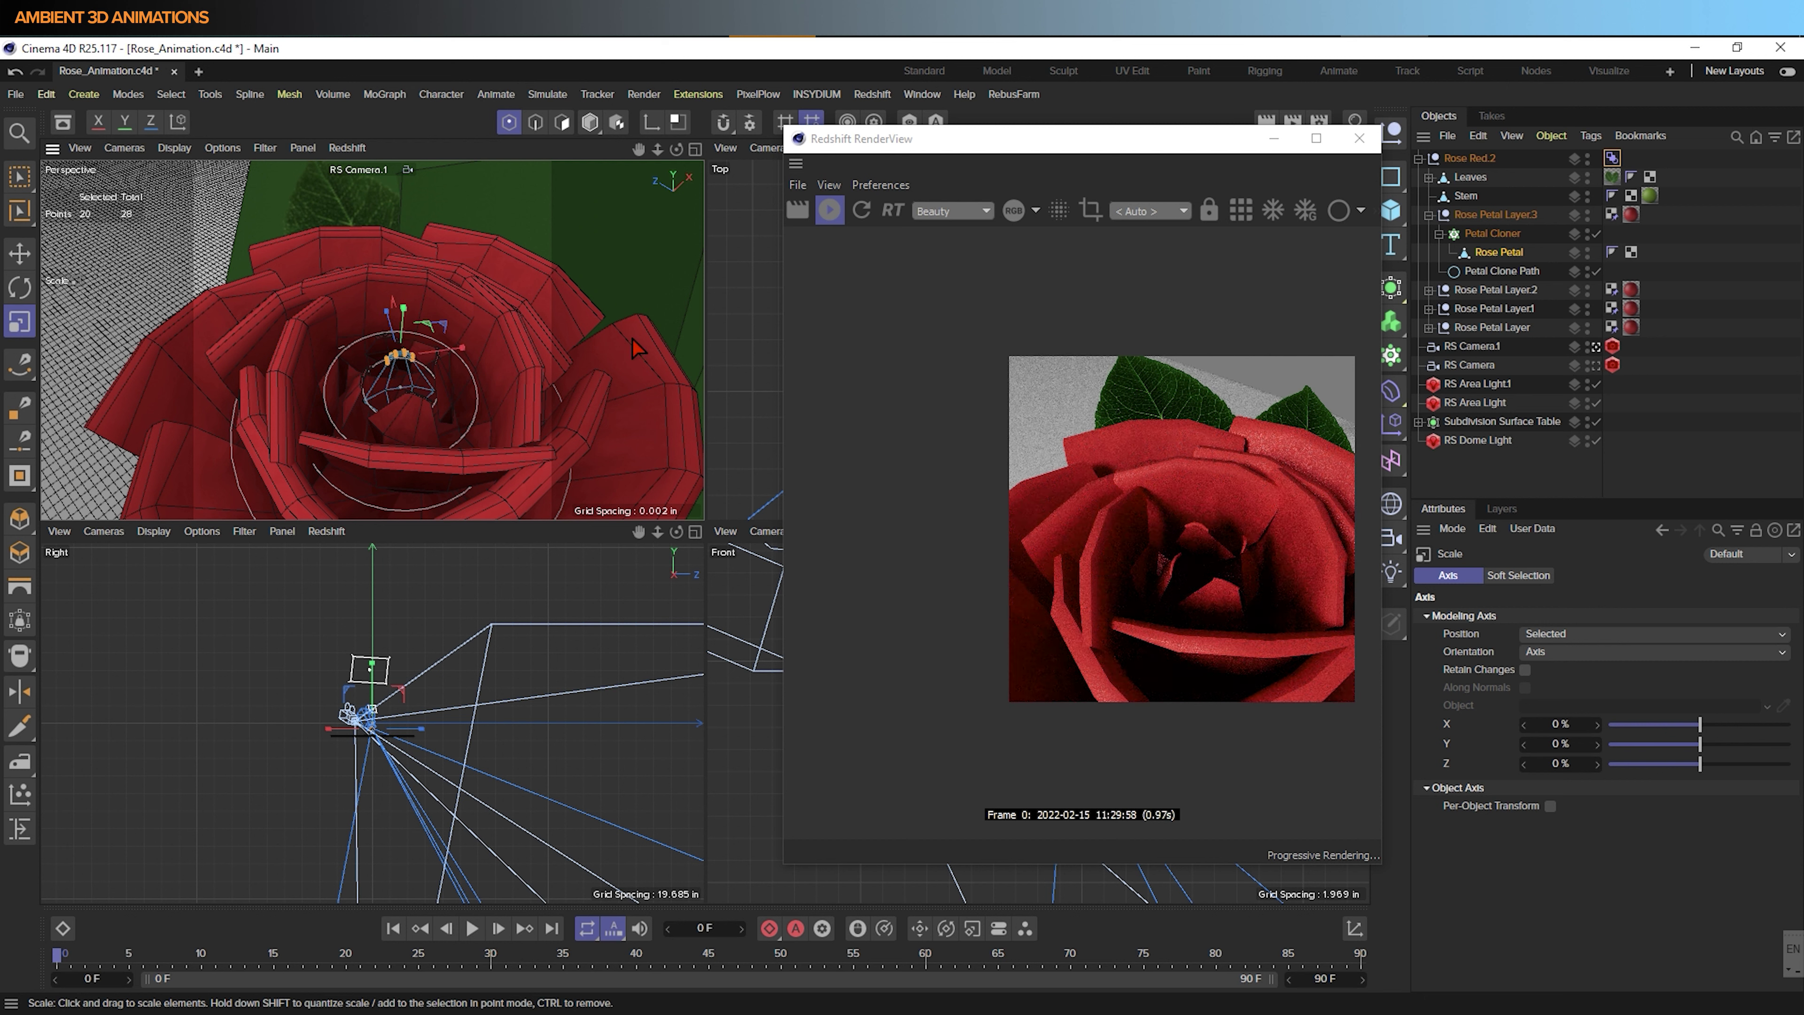
alt+drag(629, 341, 440, 414)
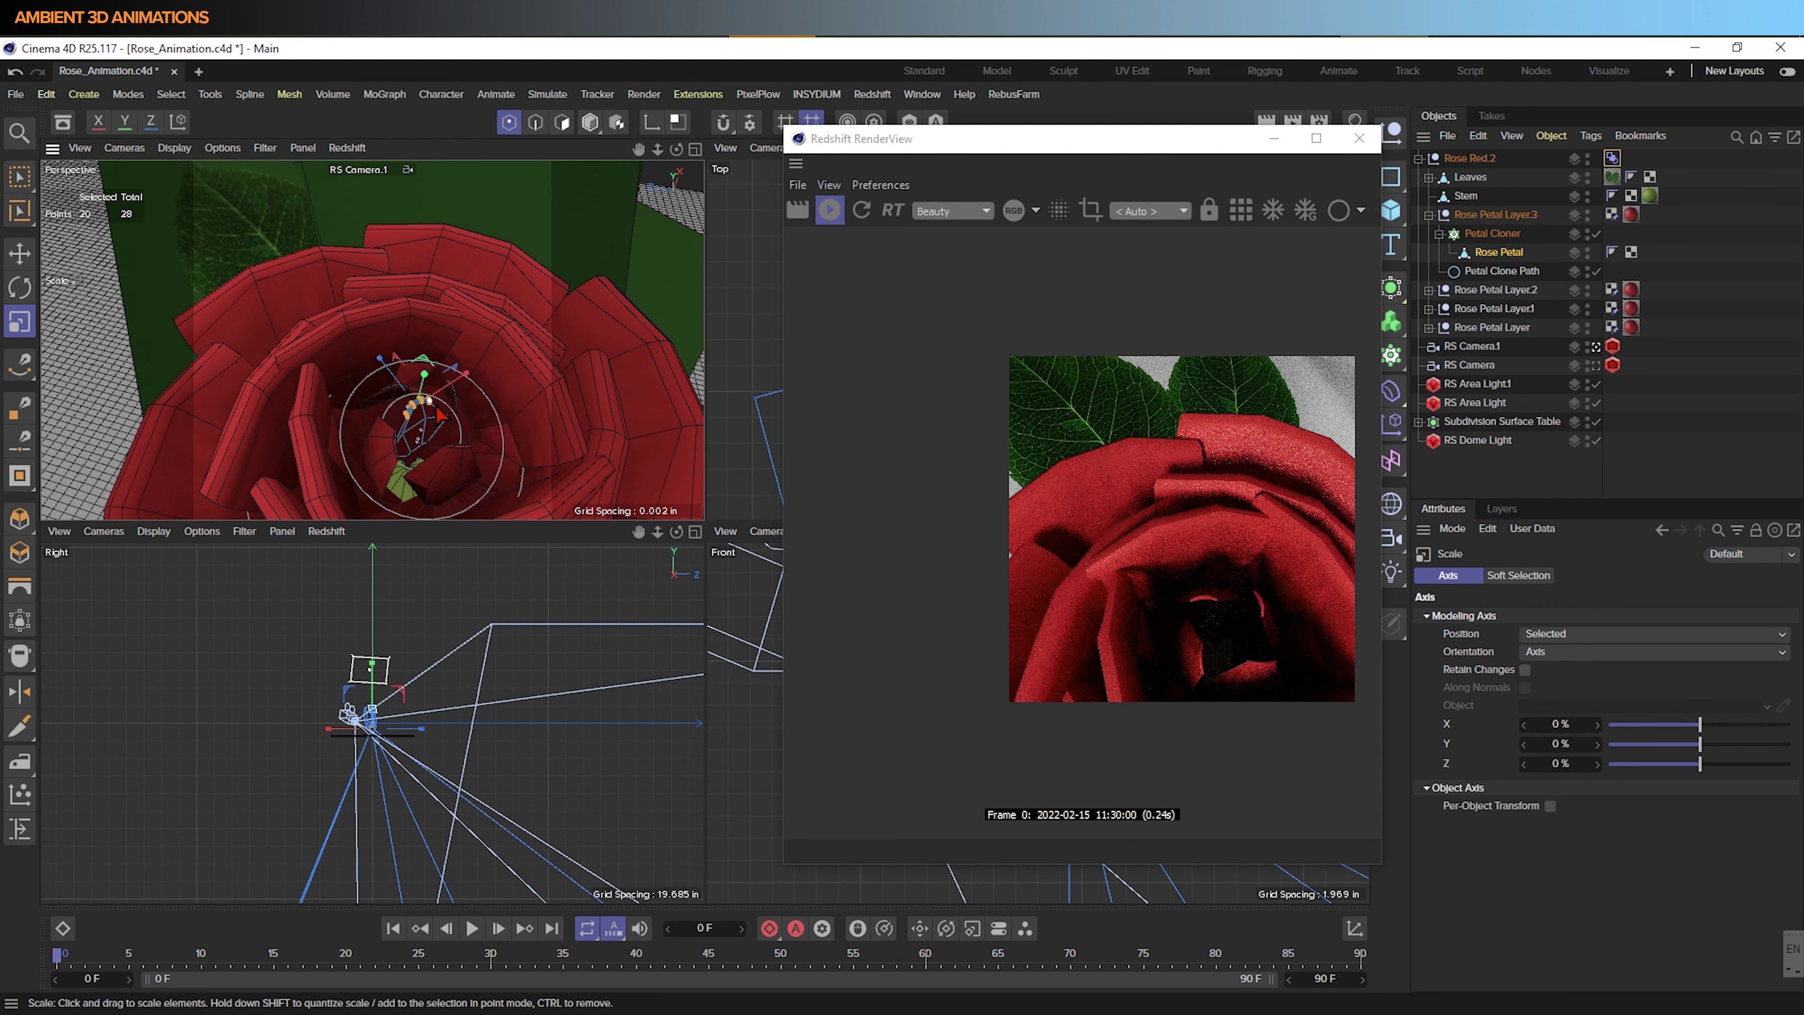
key(e)
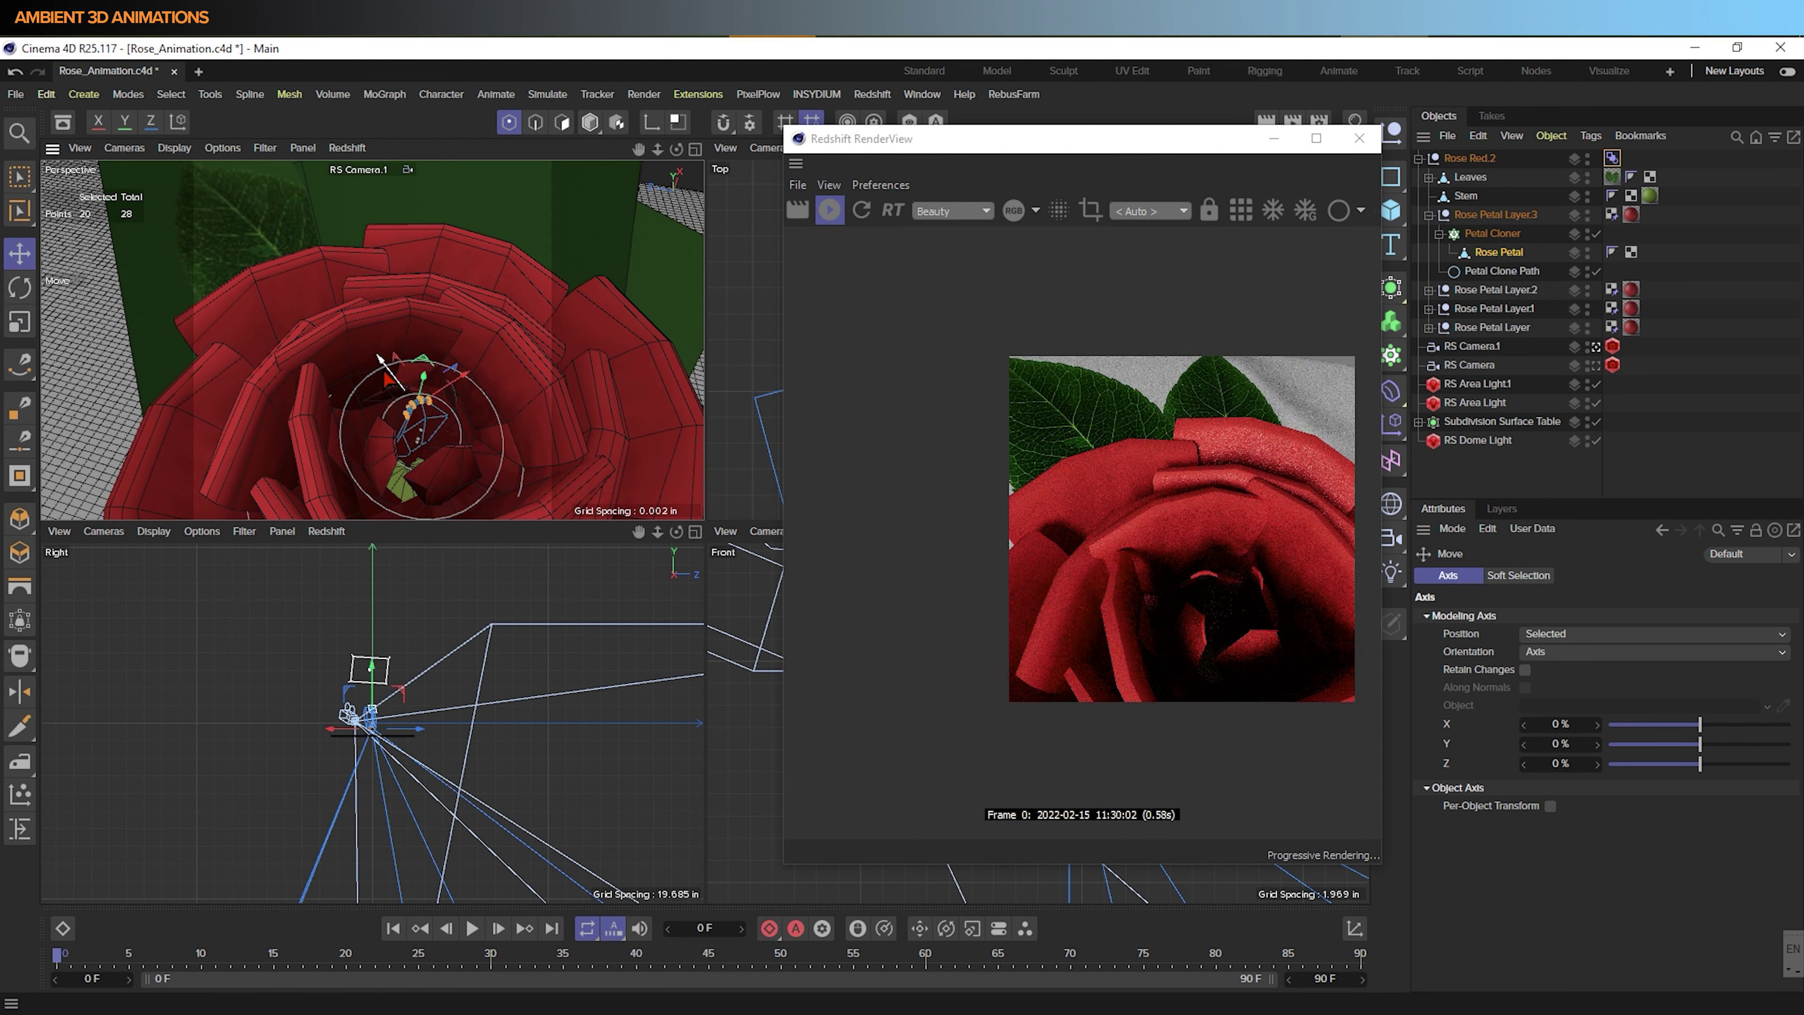
drag(378, 357, 384, 364)
alt+drag(475, 455, 496, 407)
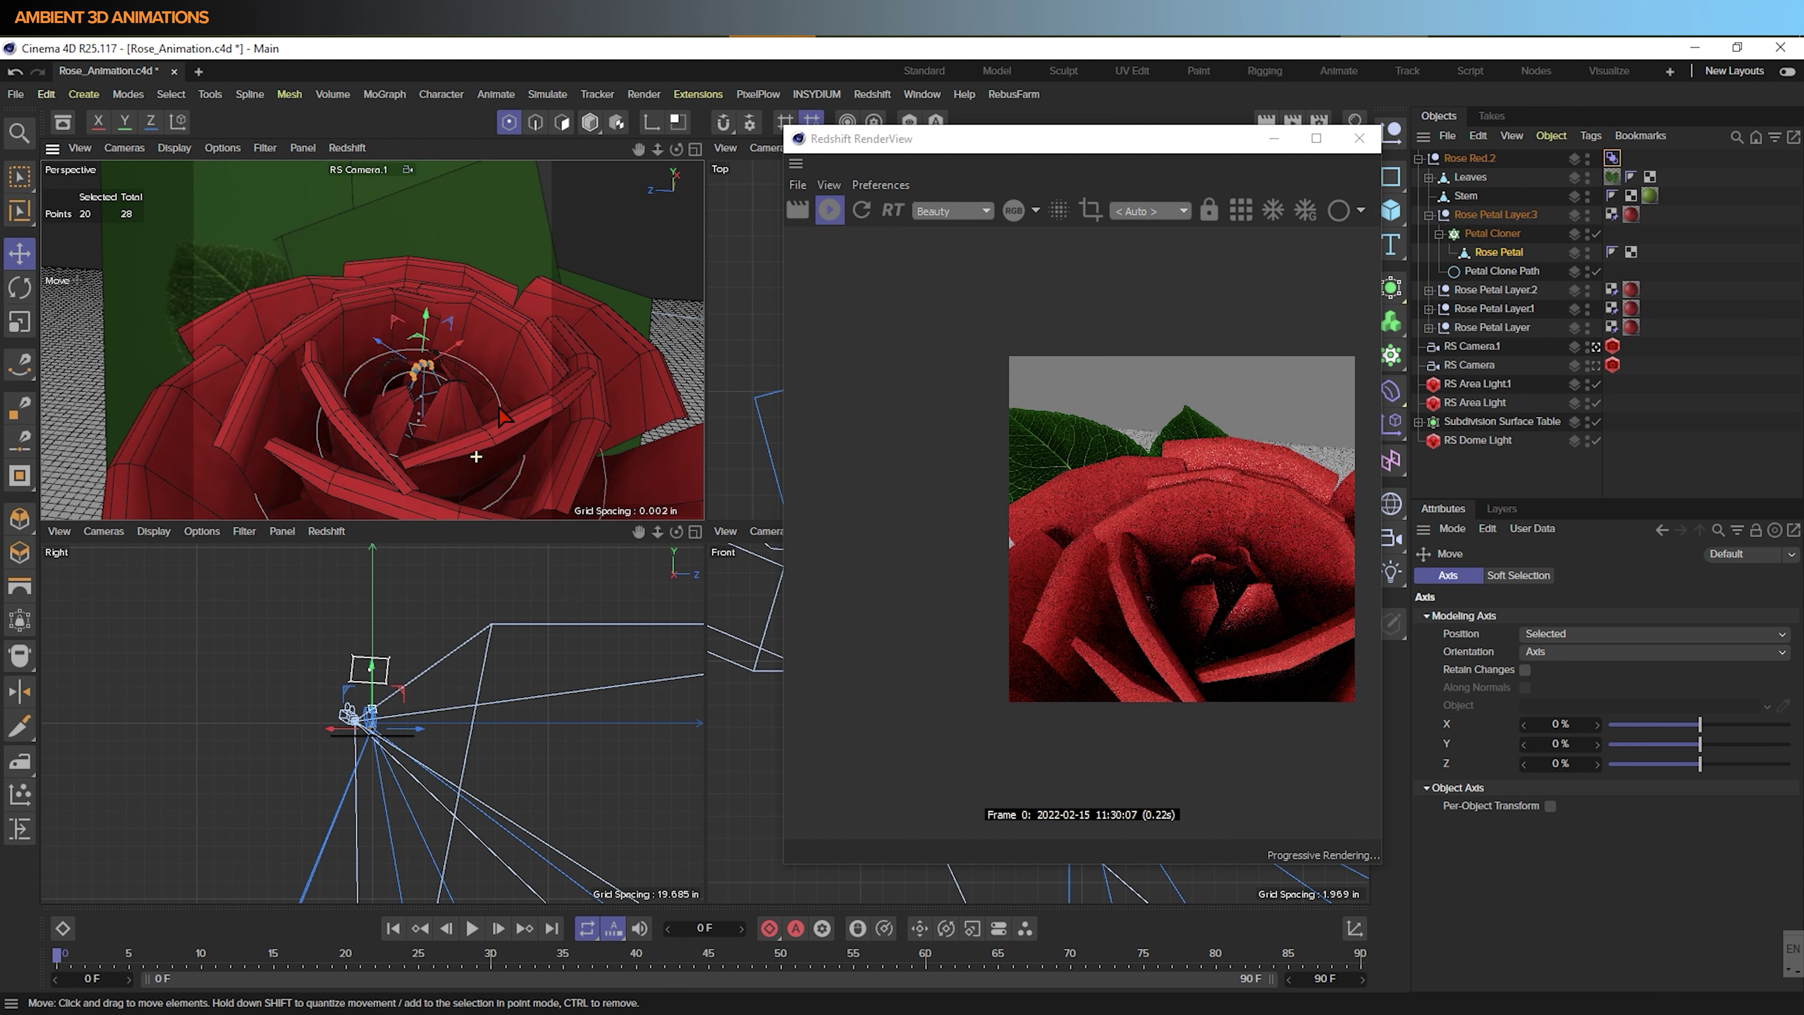
Scale down the Petal Clone Path circle of Rose Petal Layer.3 to about 43% so its petals close inward
click(1501, 272)
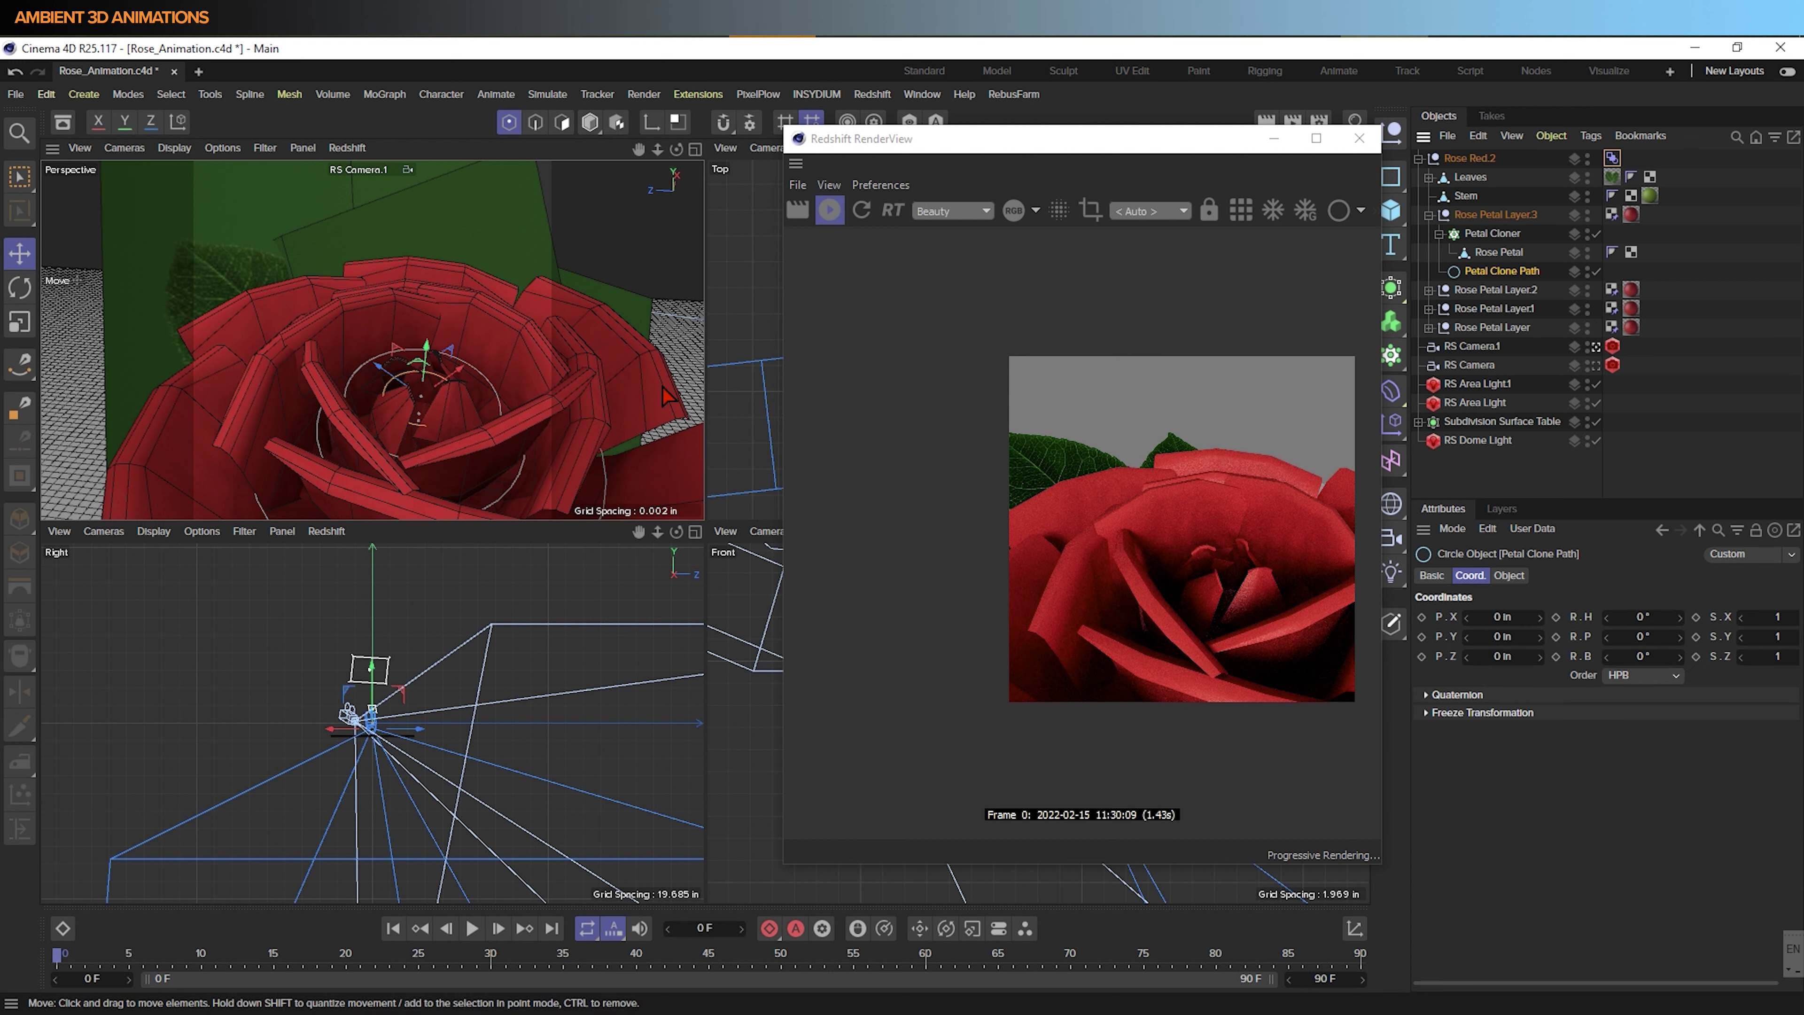
key(t)
drag(595, 385, 277, 531)
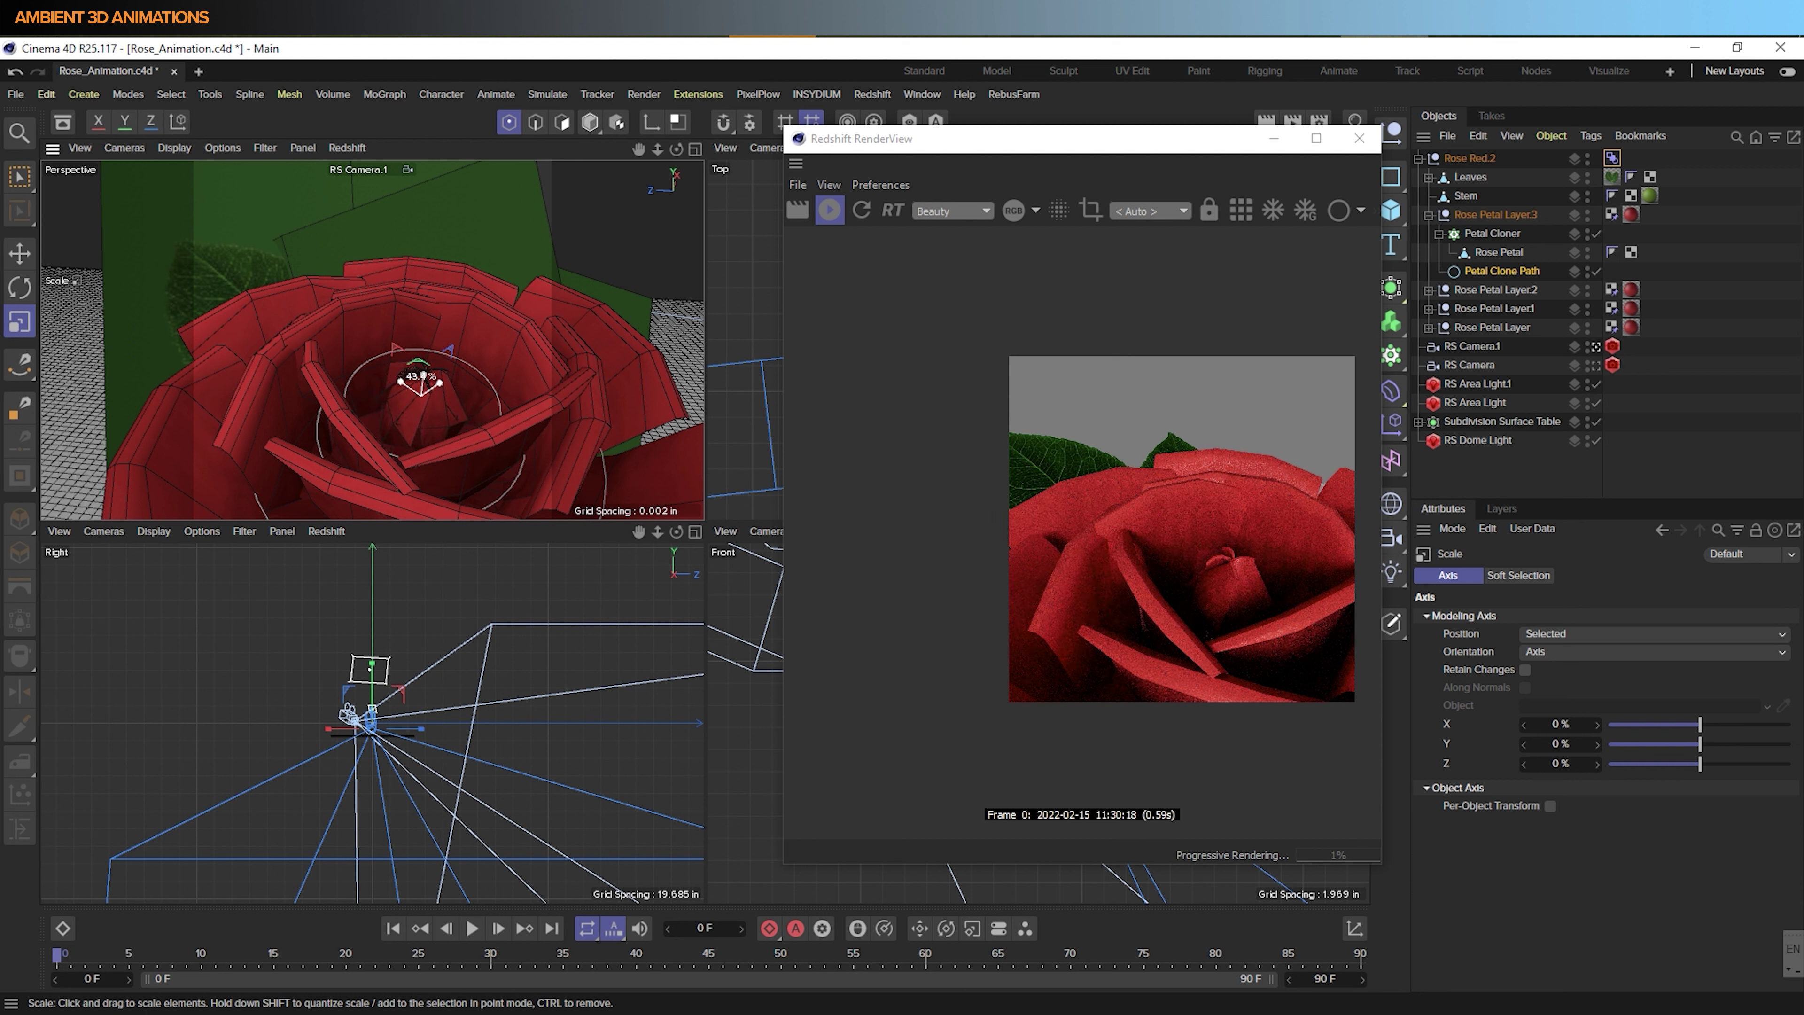
alt+drag(410, 387, 599, 377)
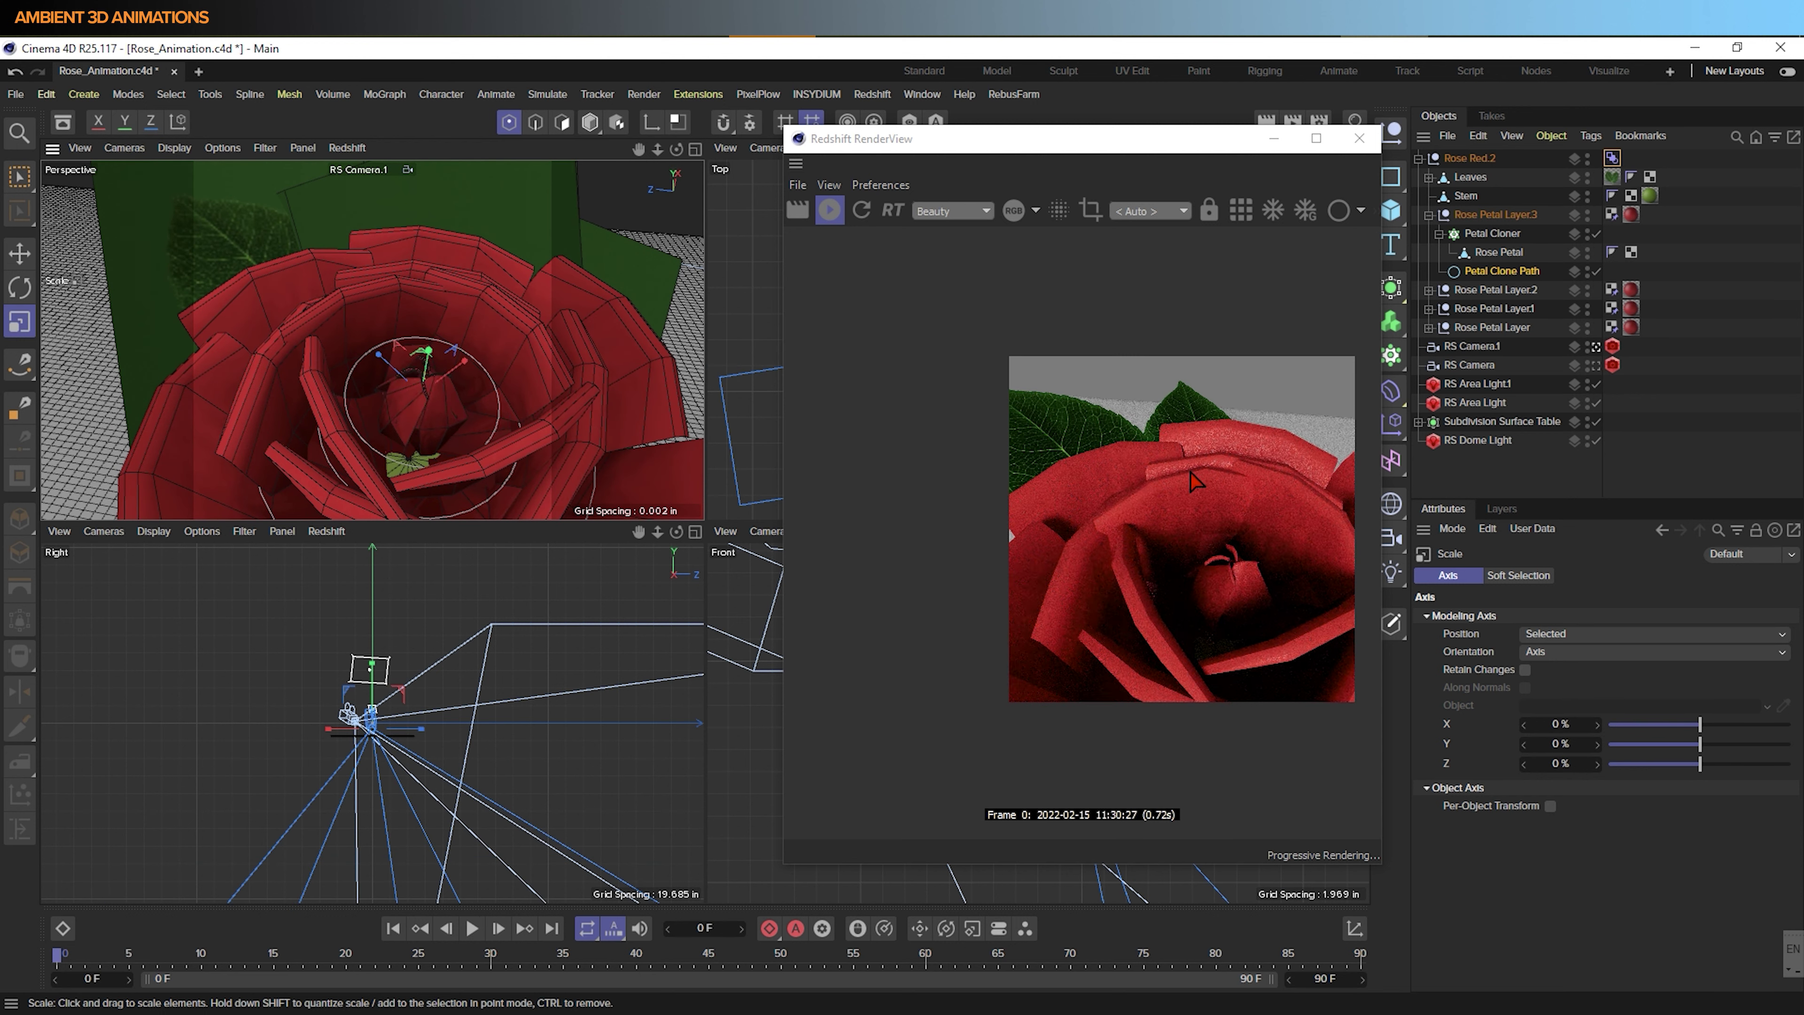
alt+drag(561, 472, 534, 443)
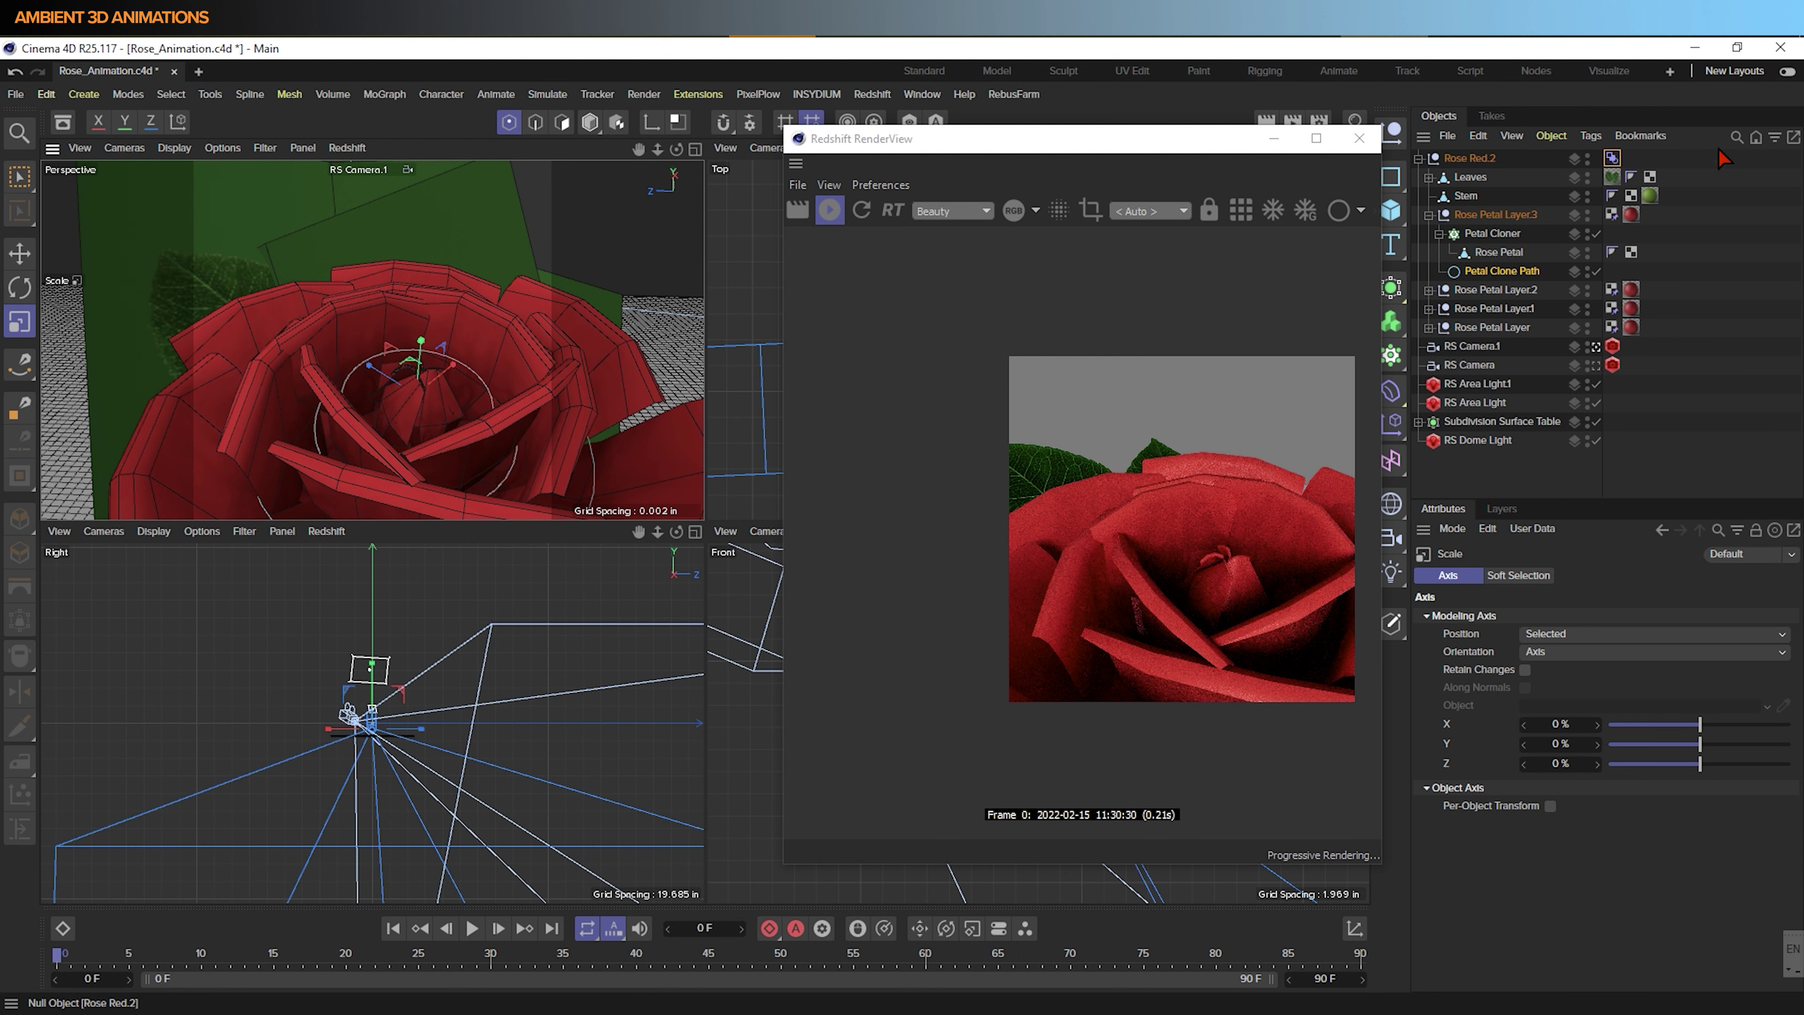
Preview the Bud pose on the Pose Morph tag by sweeping its strength to 0% and back to 100%
click(1614, 160)
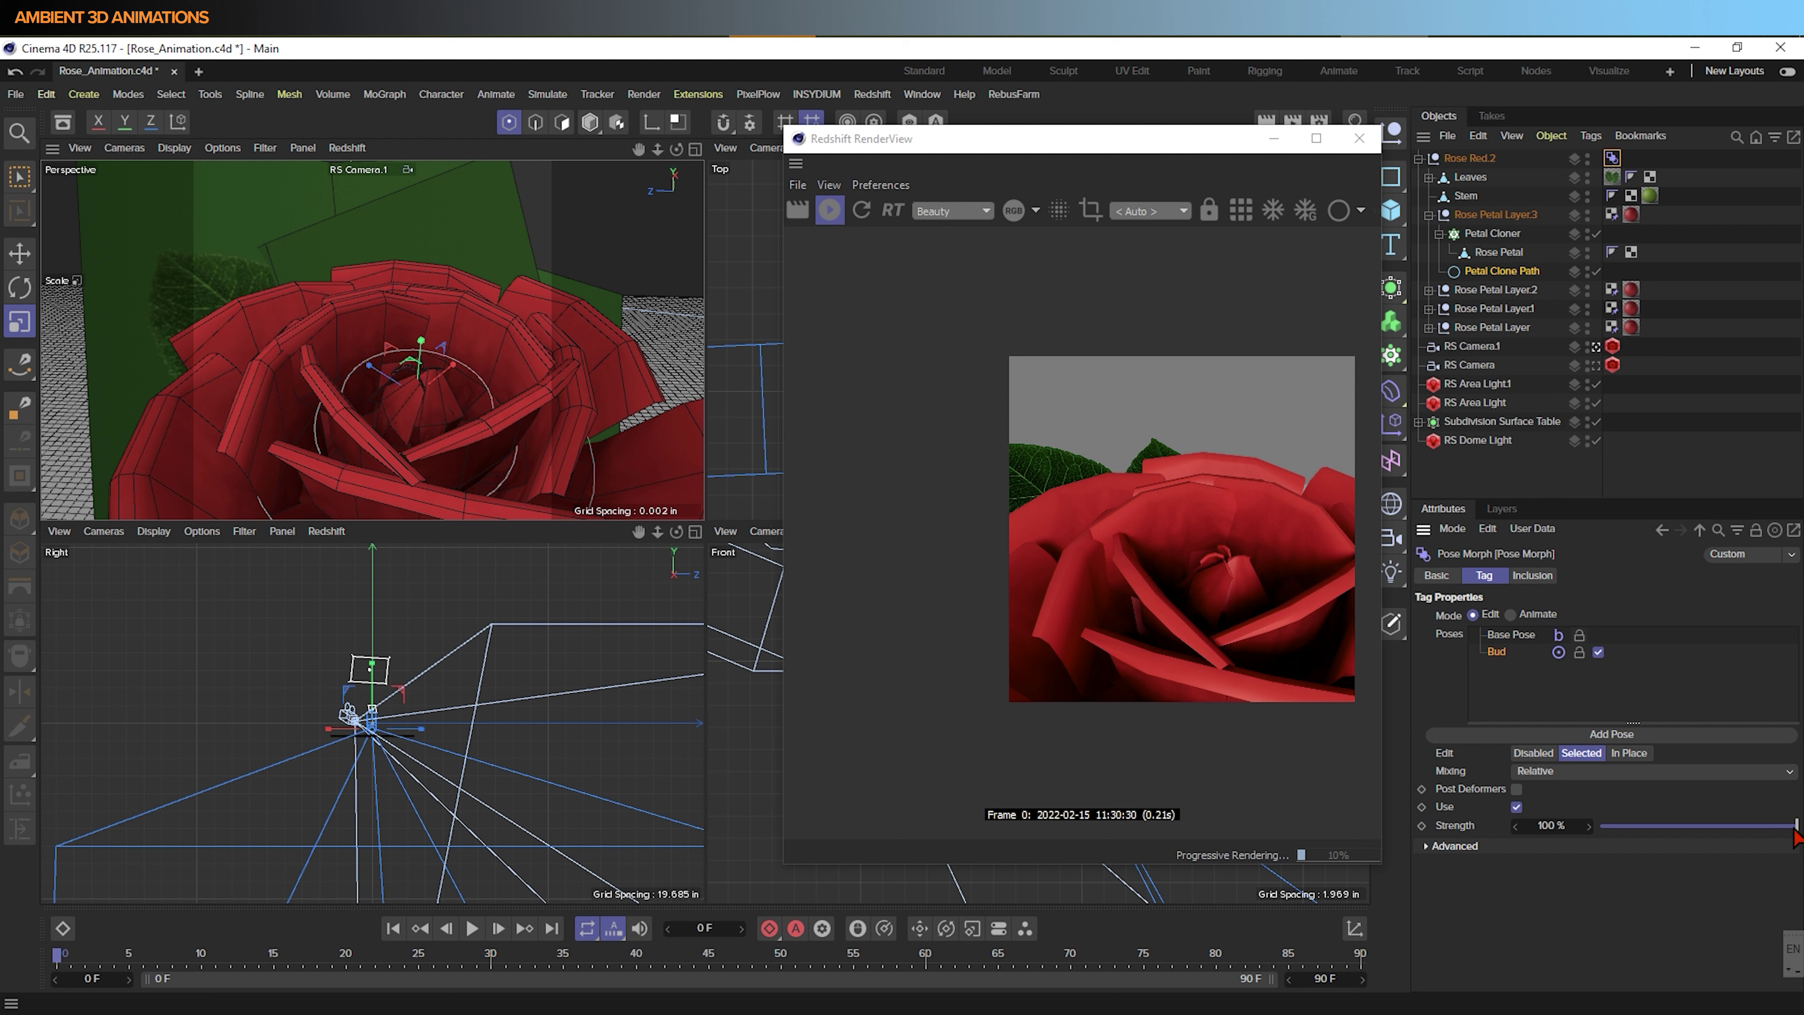
mouse_move(1795, 826)
mouse_down()
mouse_move(1589, 826)
mouse_move(1802, 833)
mouse_up()
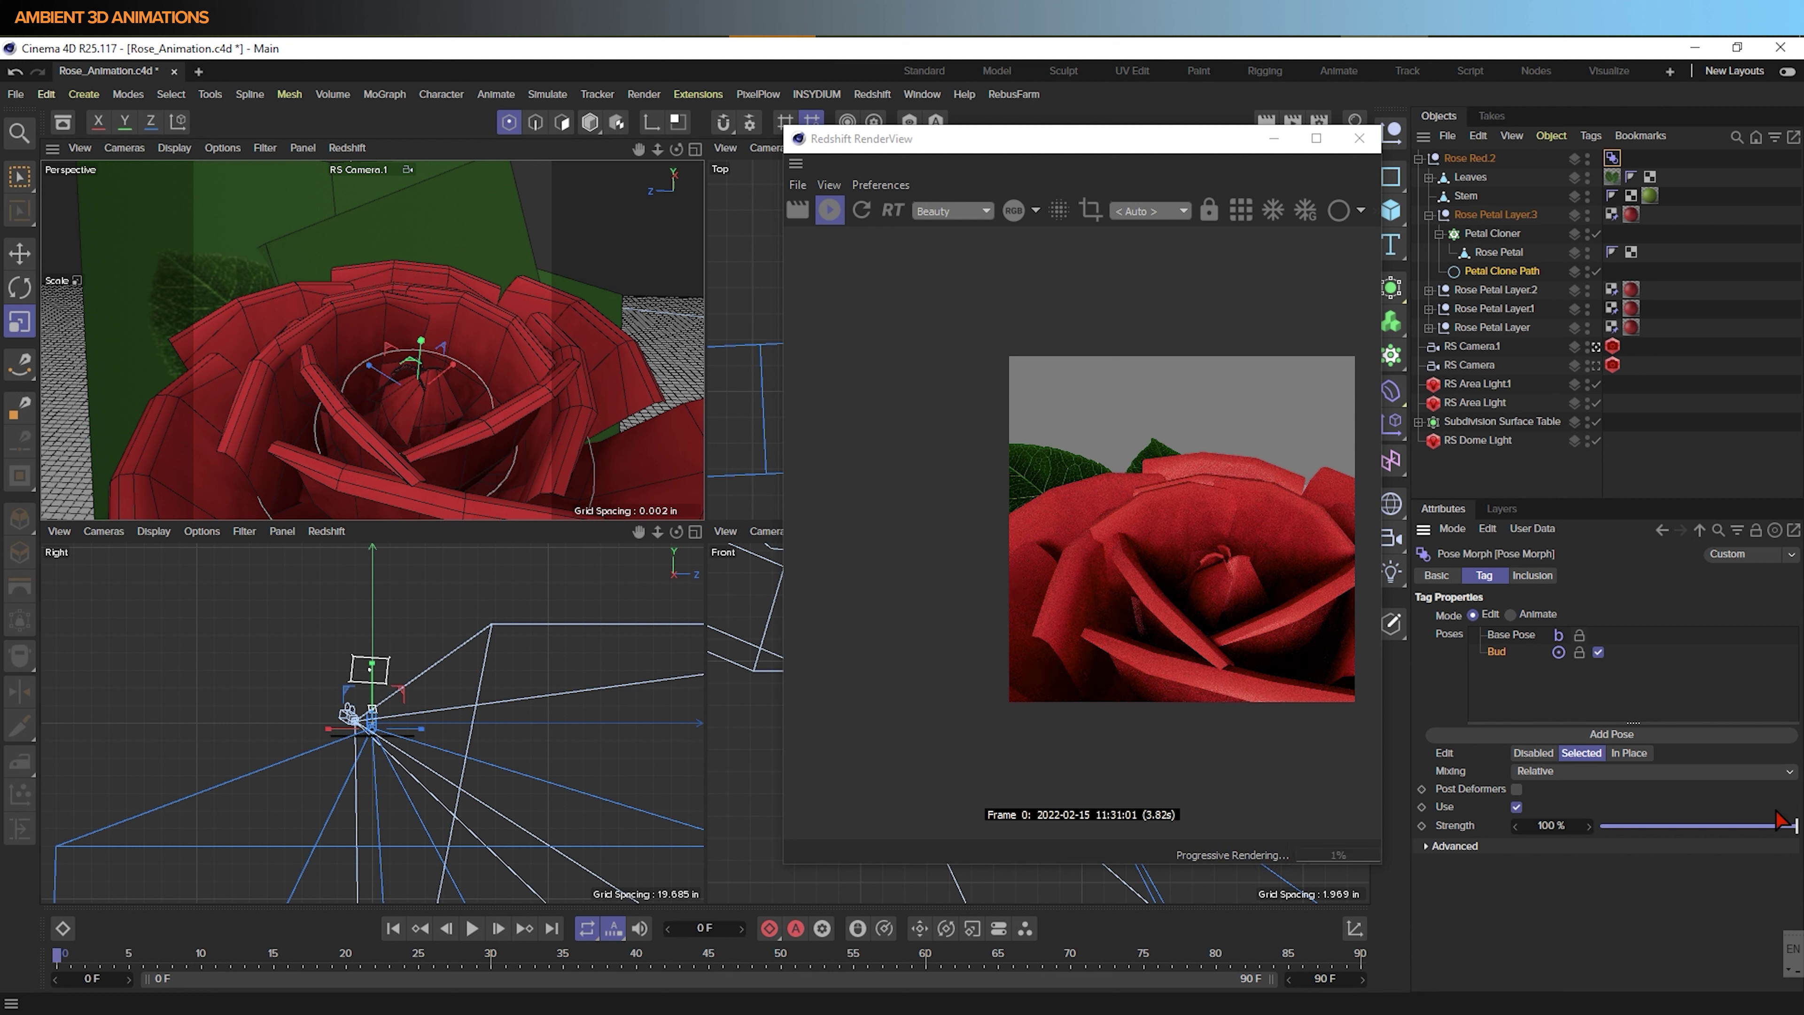
drag(1795, 826, 1557, 825)
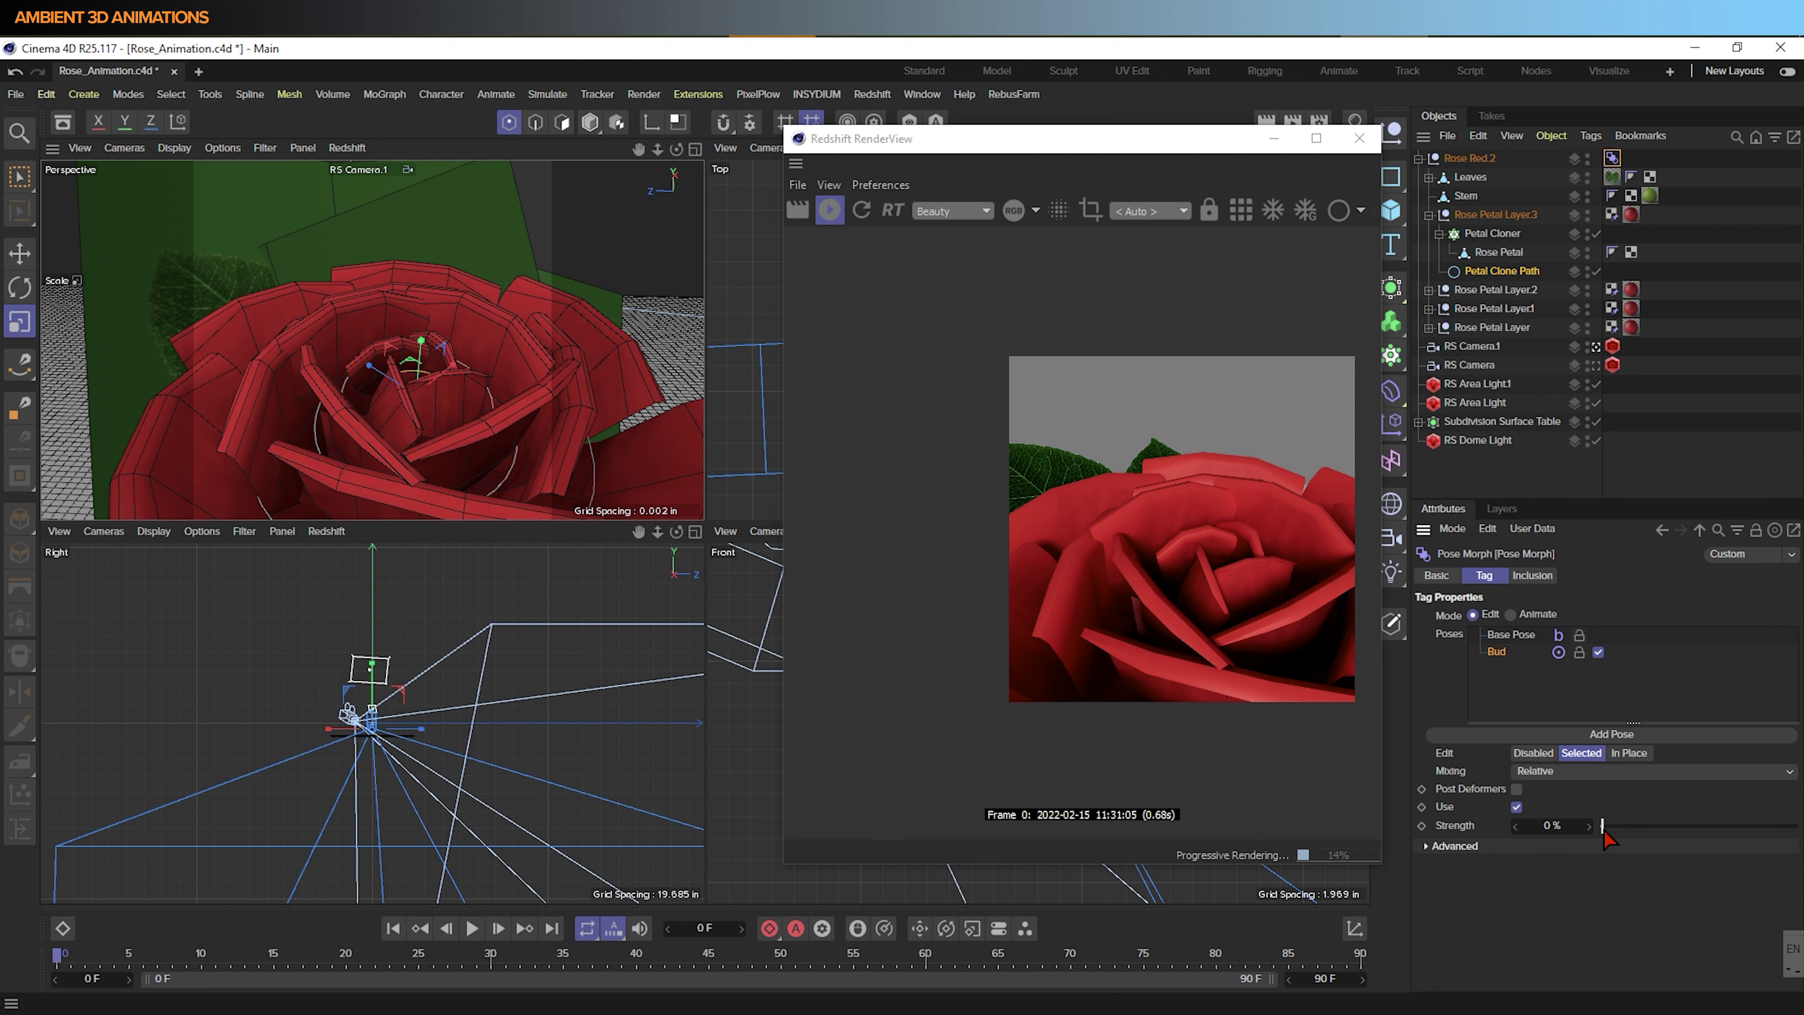
drag(1605, 836, 1799, 830)
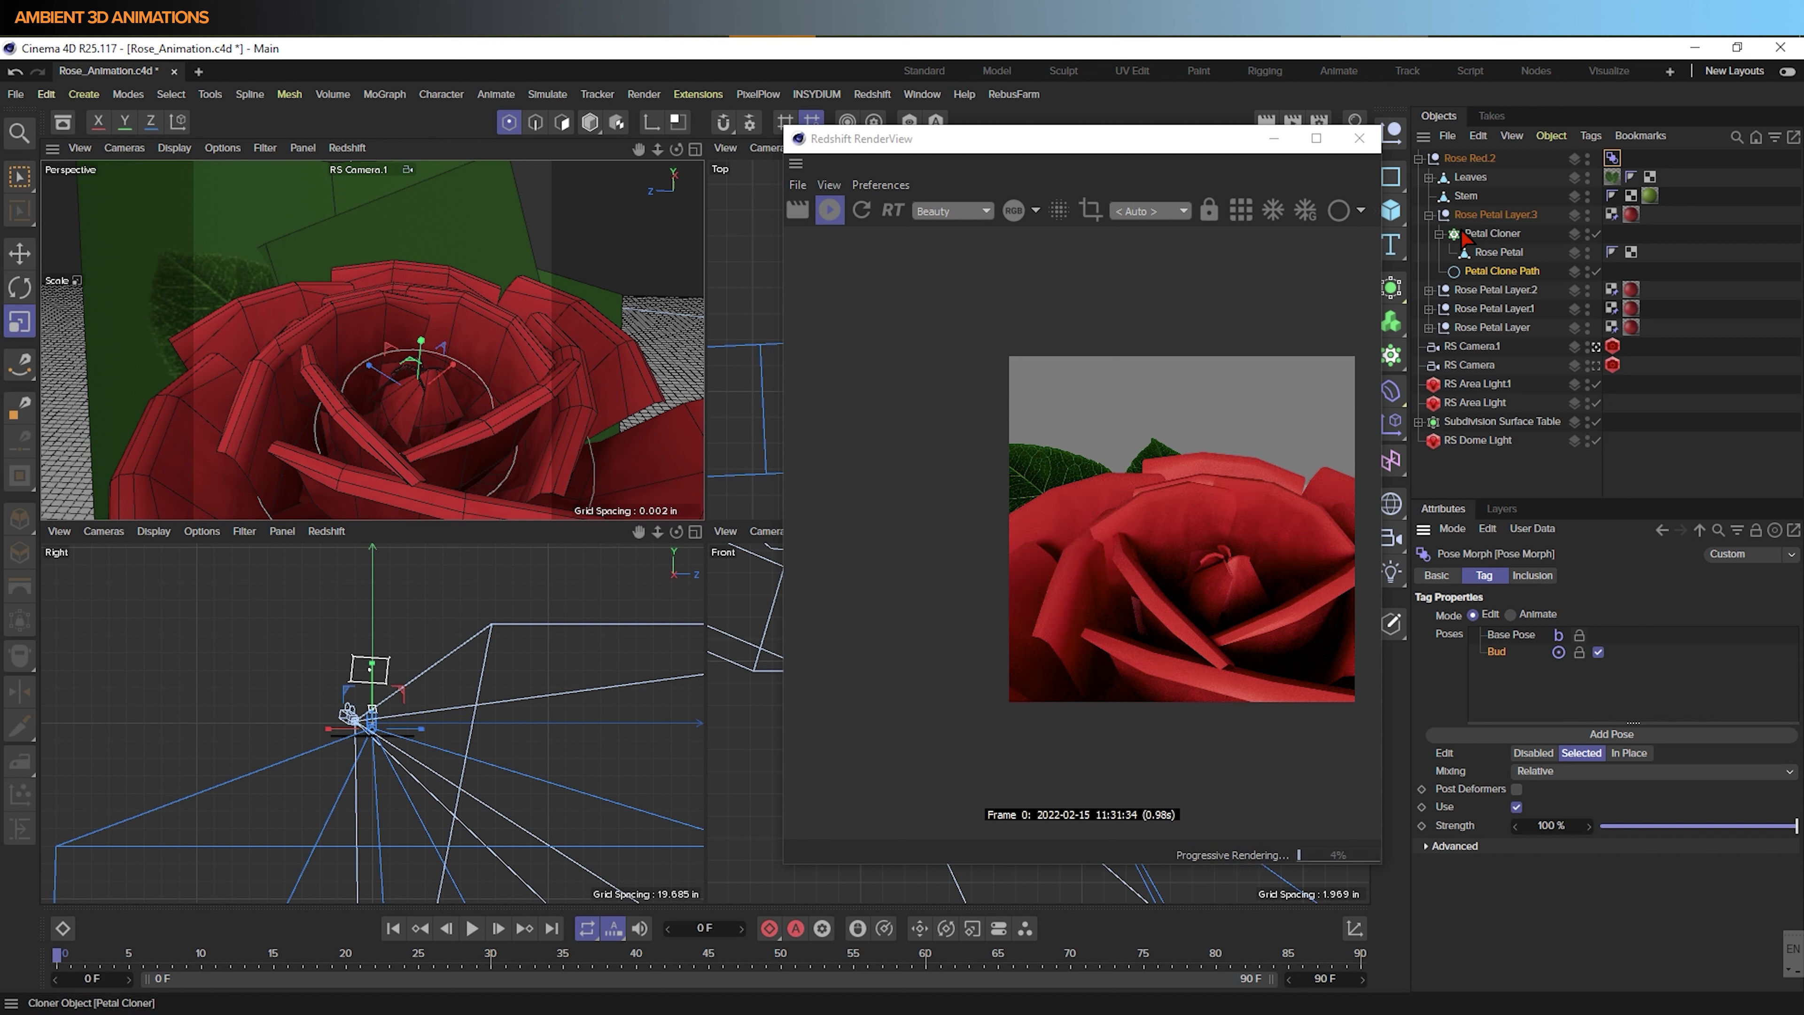
Collapse Rose Petal Layer.3, switch to model mode and expand the Rose Petal Layer.2 hierarchy
click(1429, 216)
click(1485, 235)
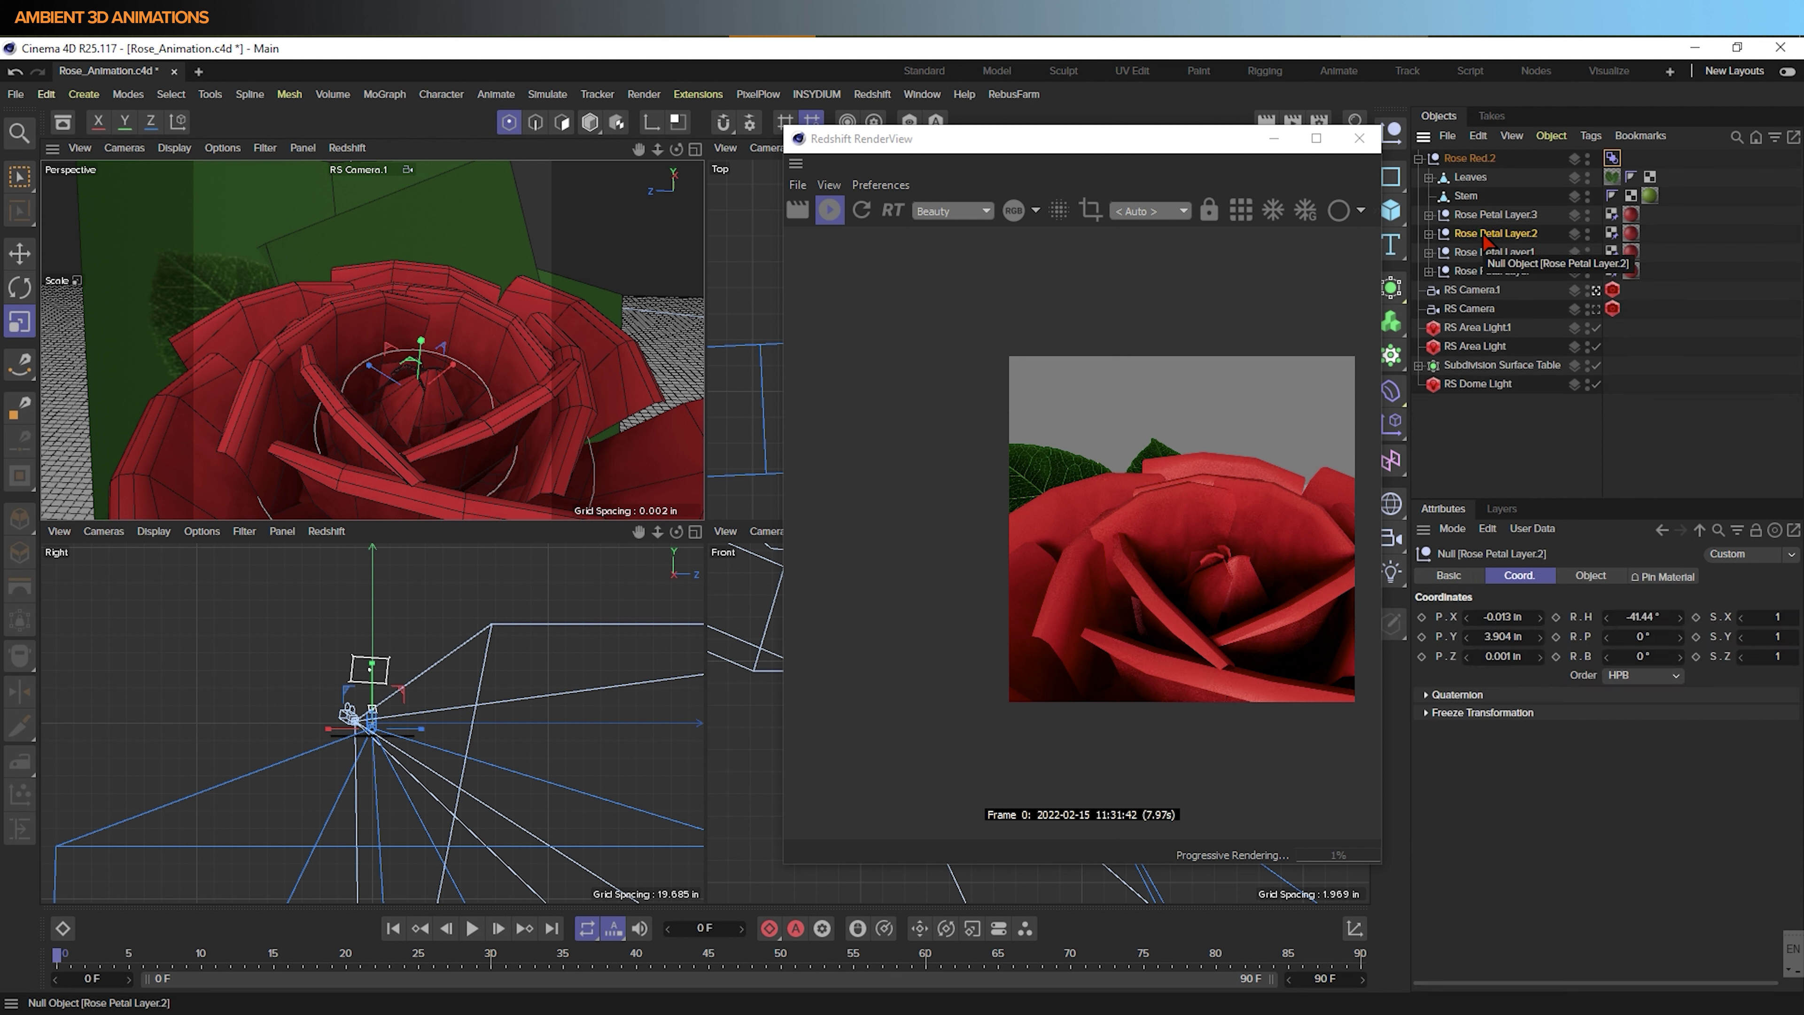
click(589, 124)
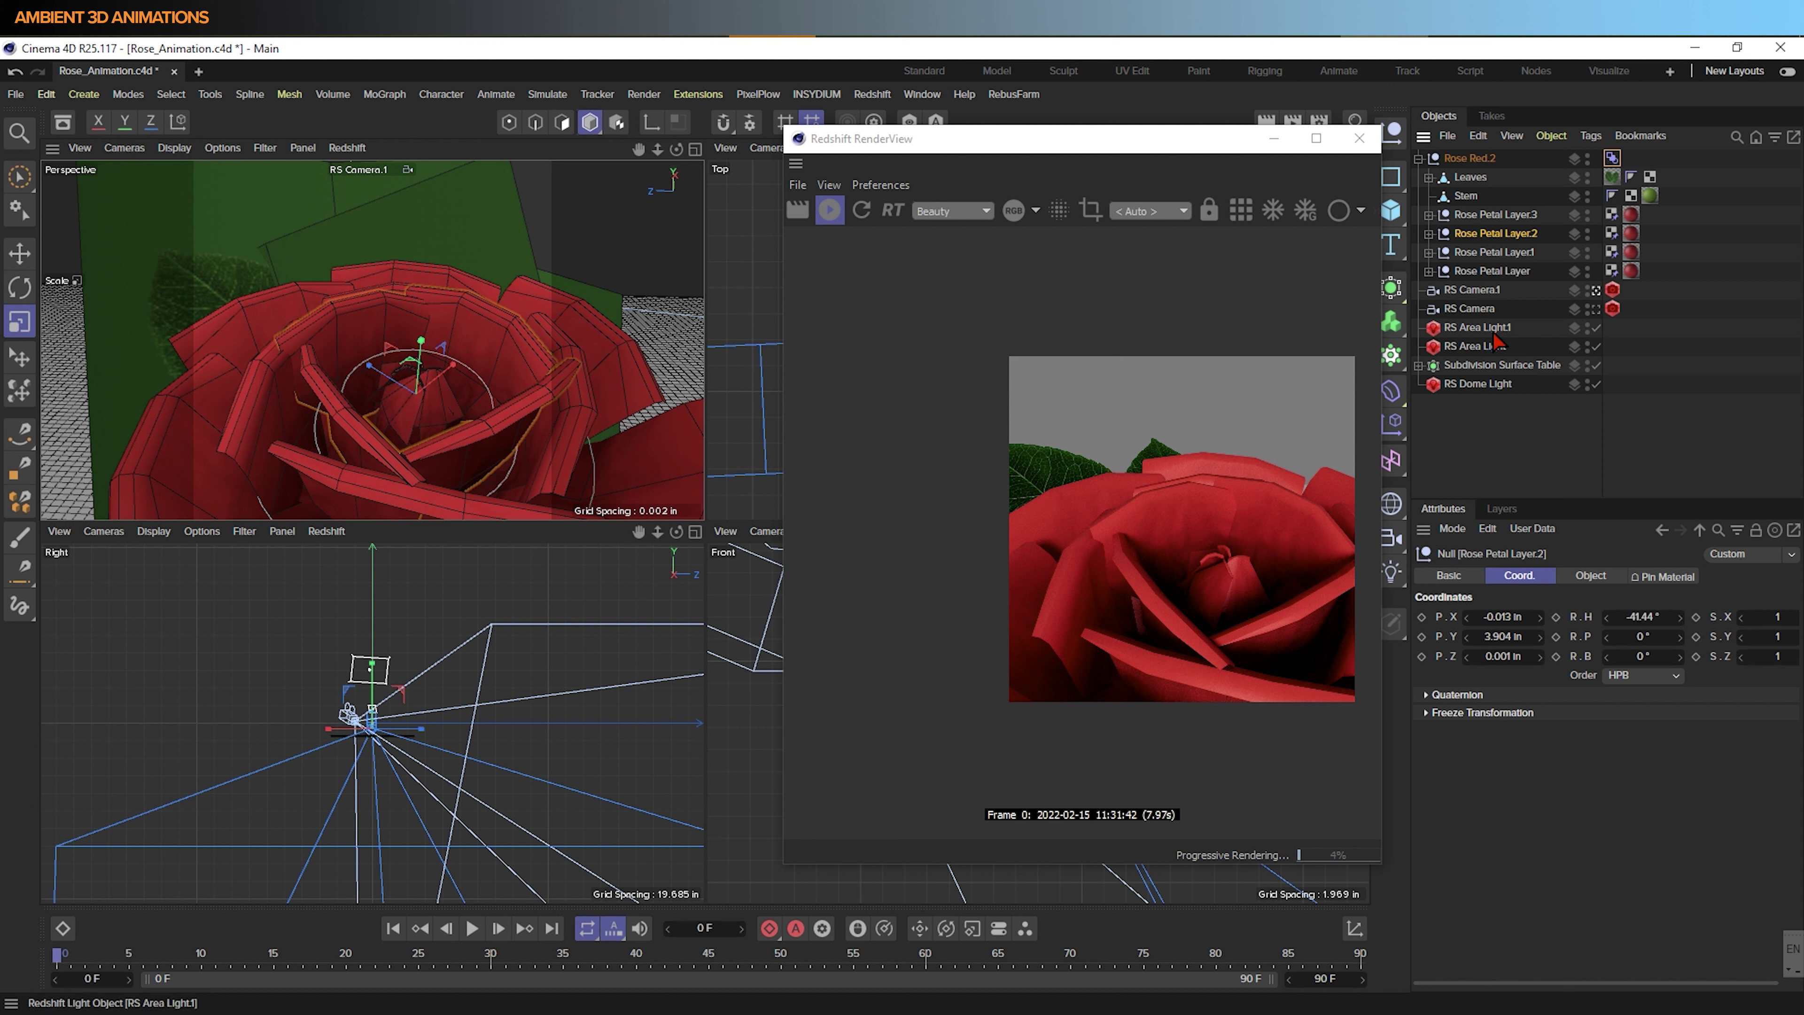
click(1429, 233)
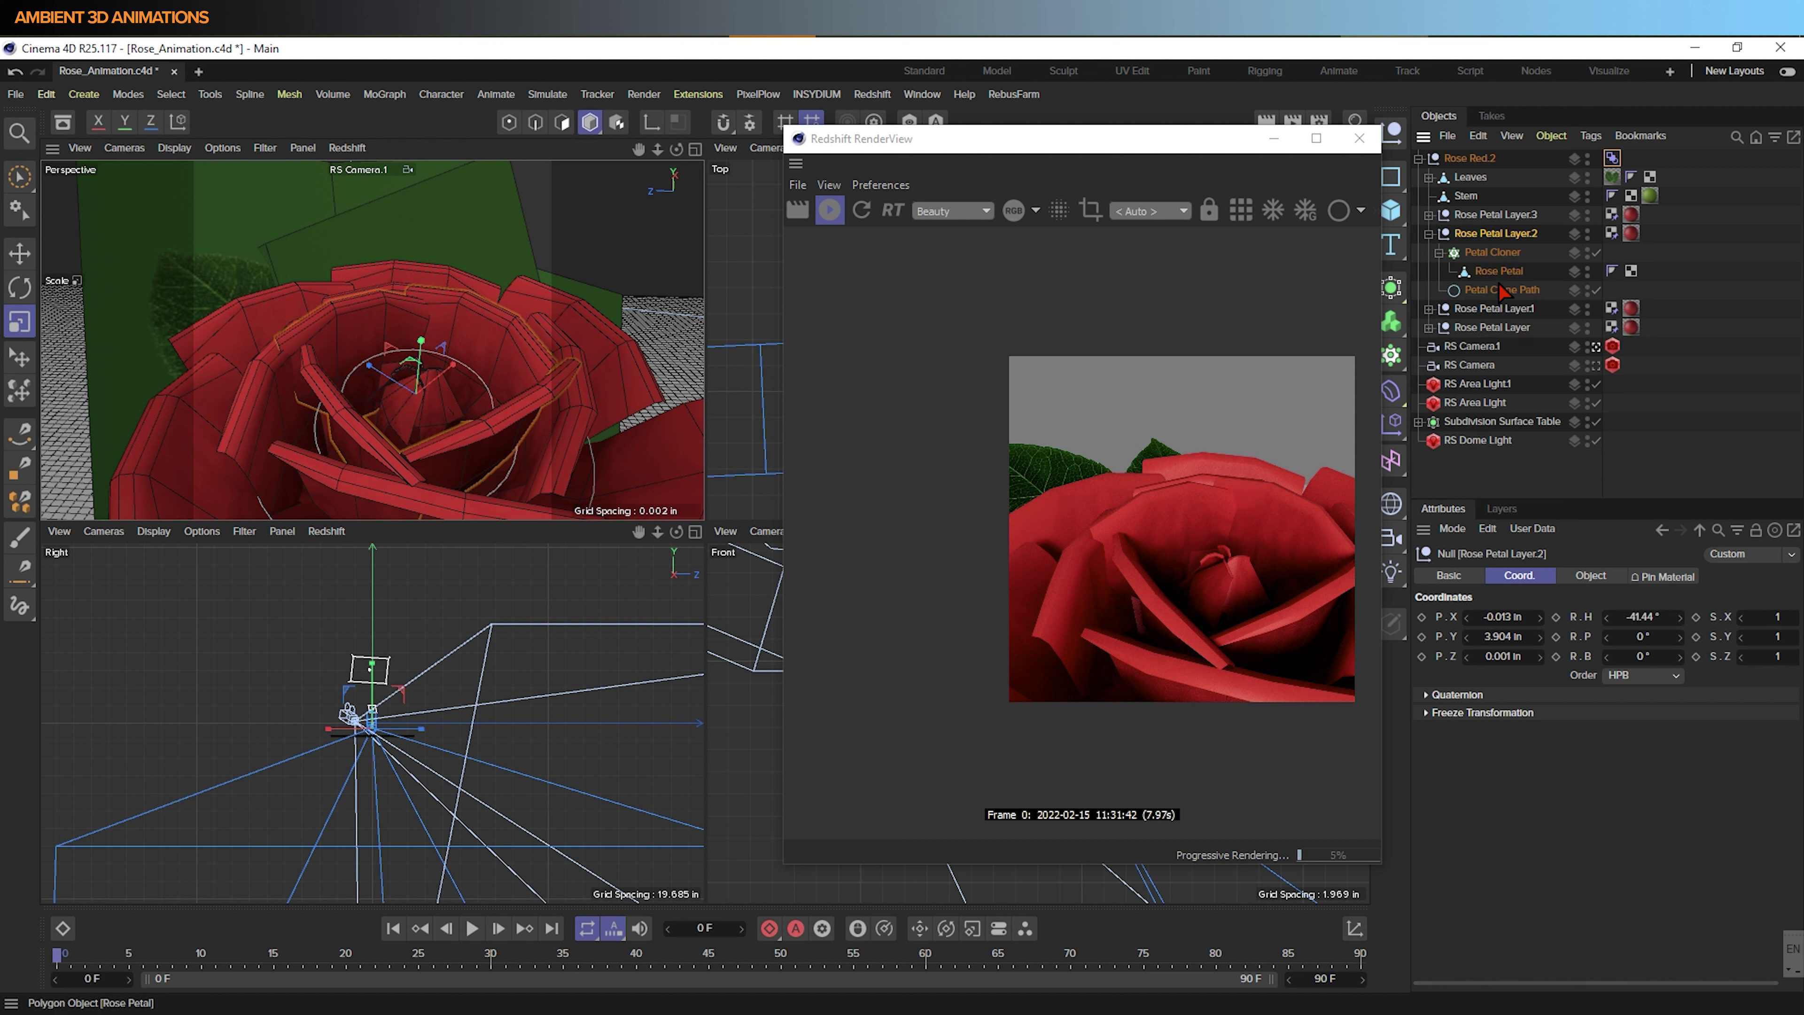
key(t)
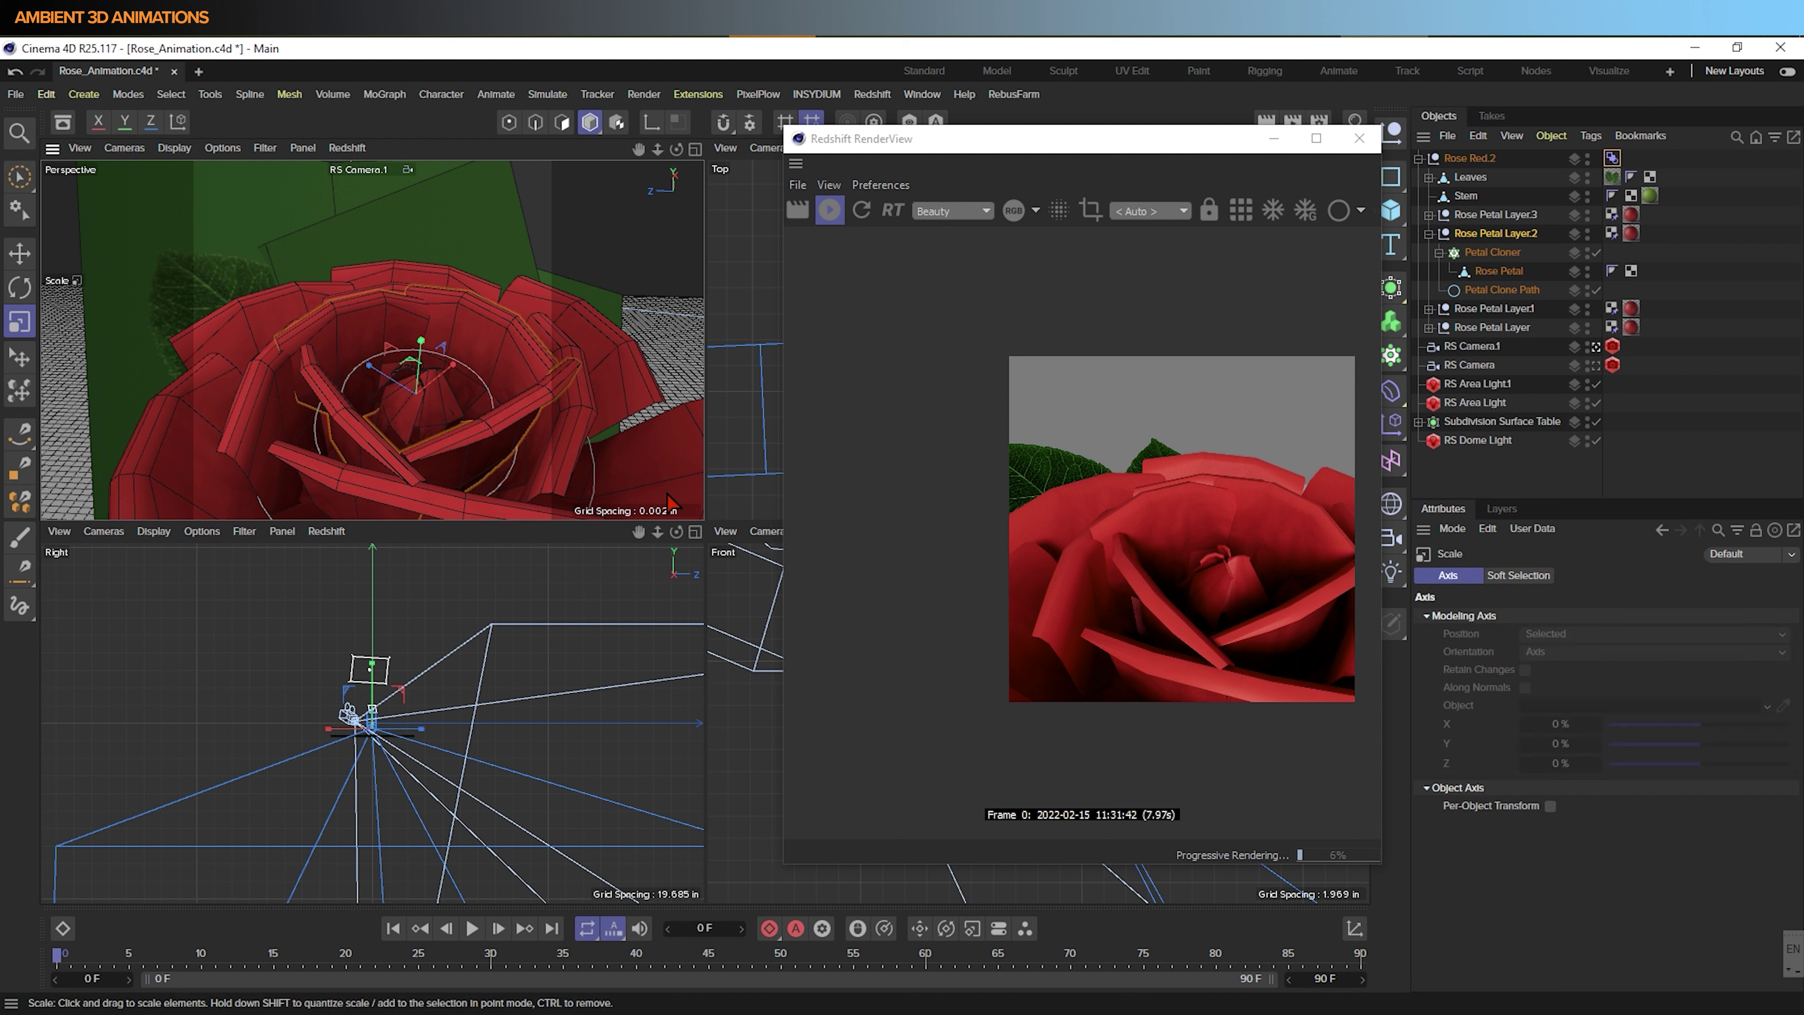
drag(618, 413, 483, 459)
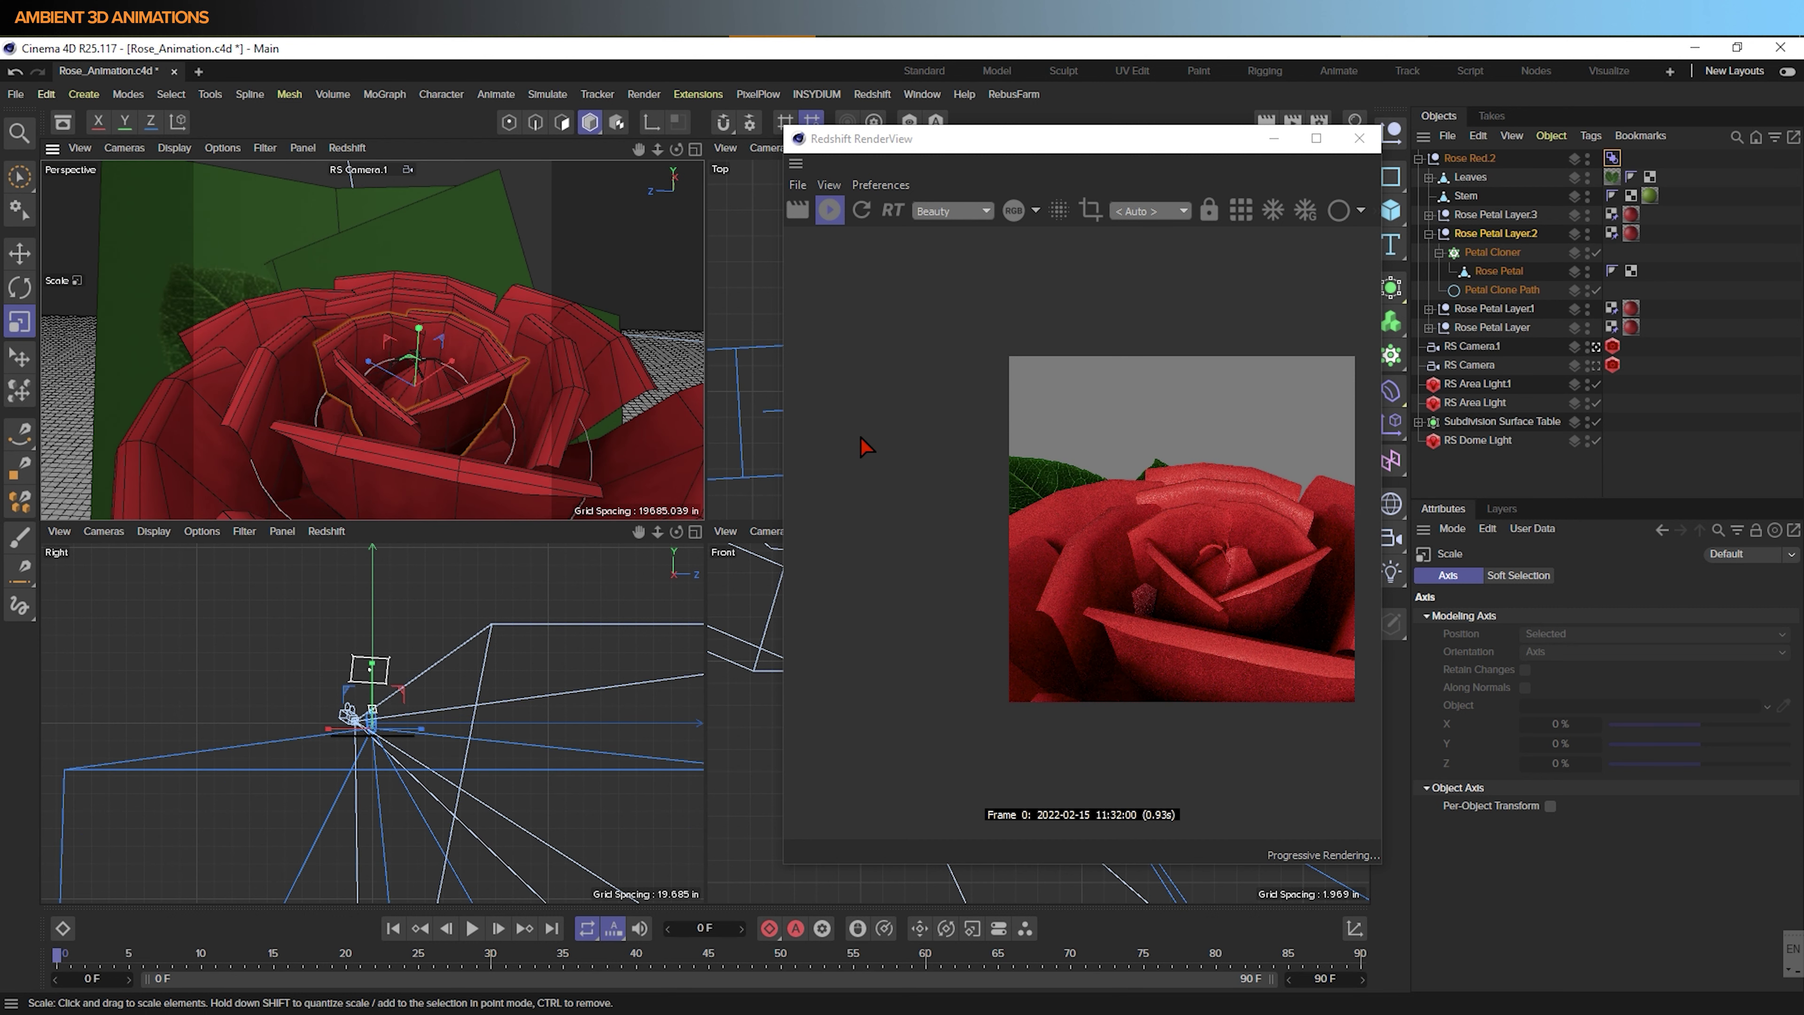
Select the upper points of Rose Petal in Layer.2 in point mode using Rectangle Selection
click(1500, 275)
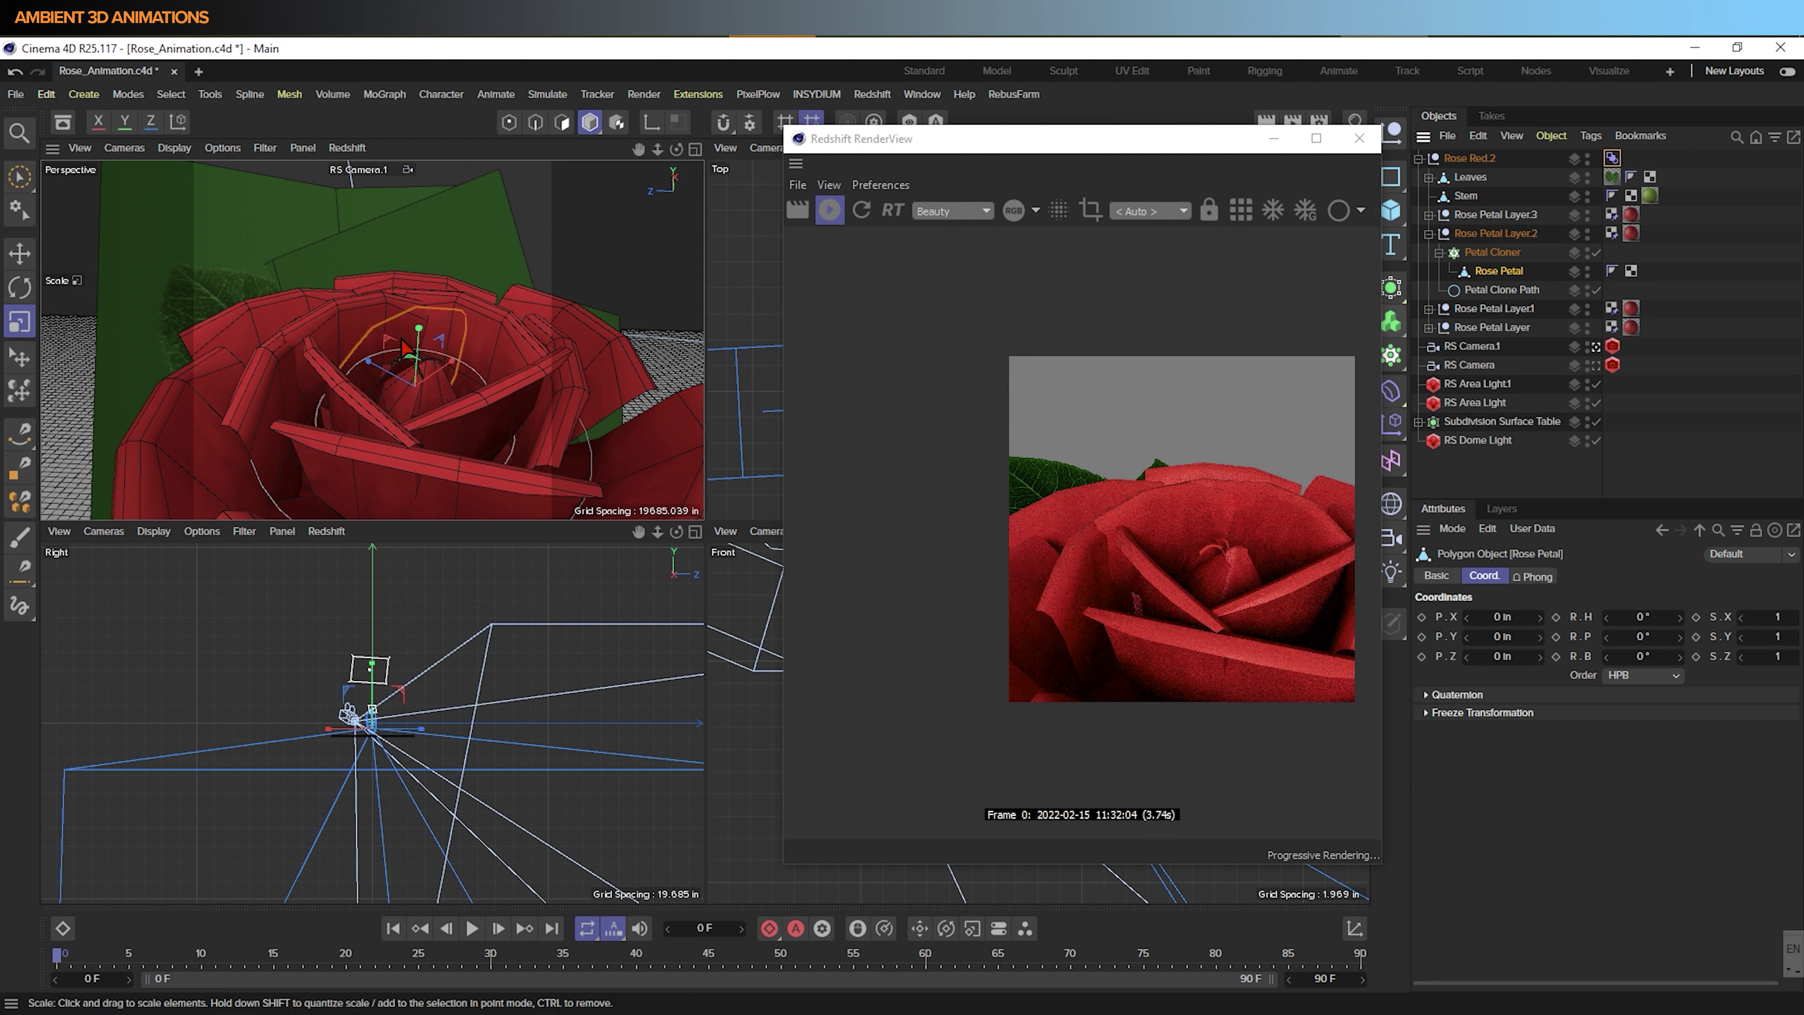
click(509, 123)
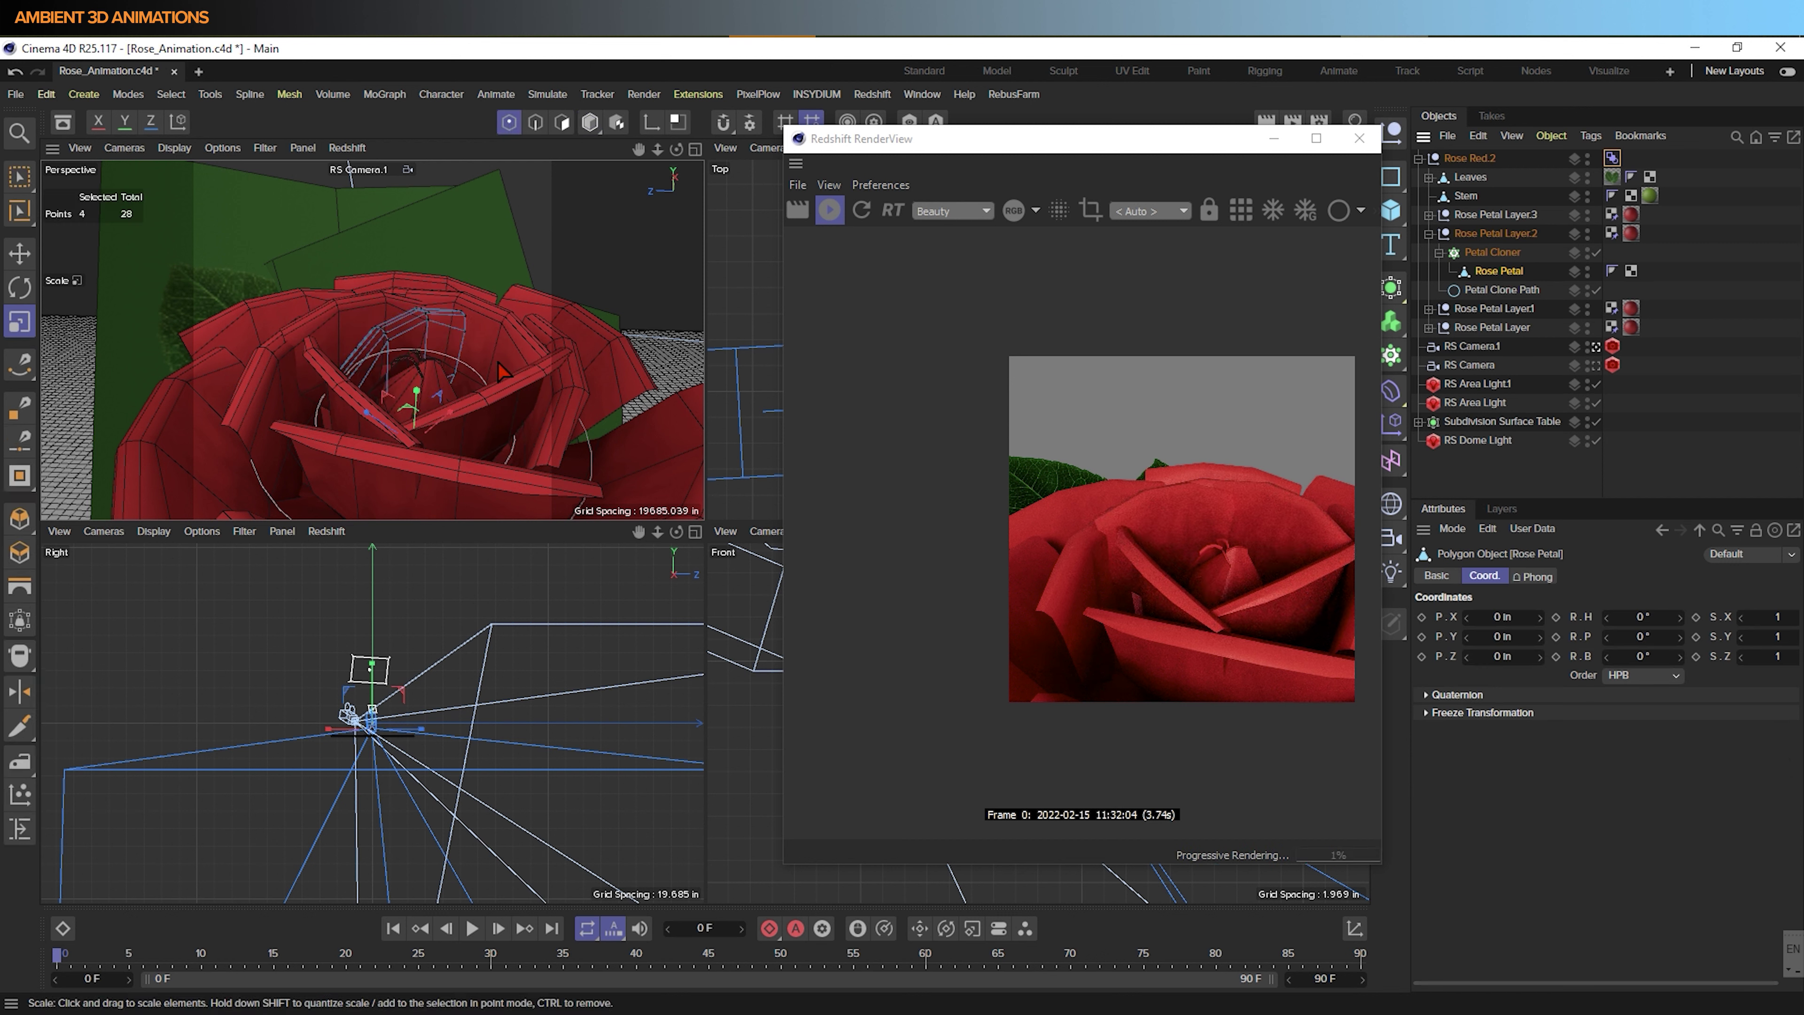
alt+drag(385, 467, 503, 364)
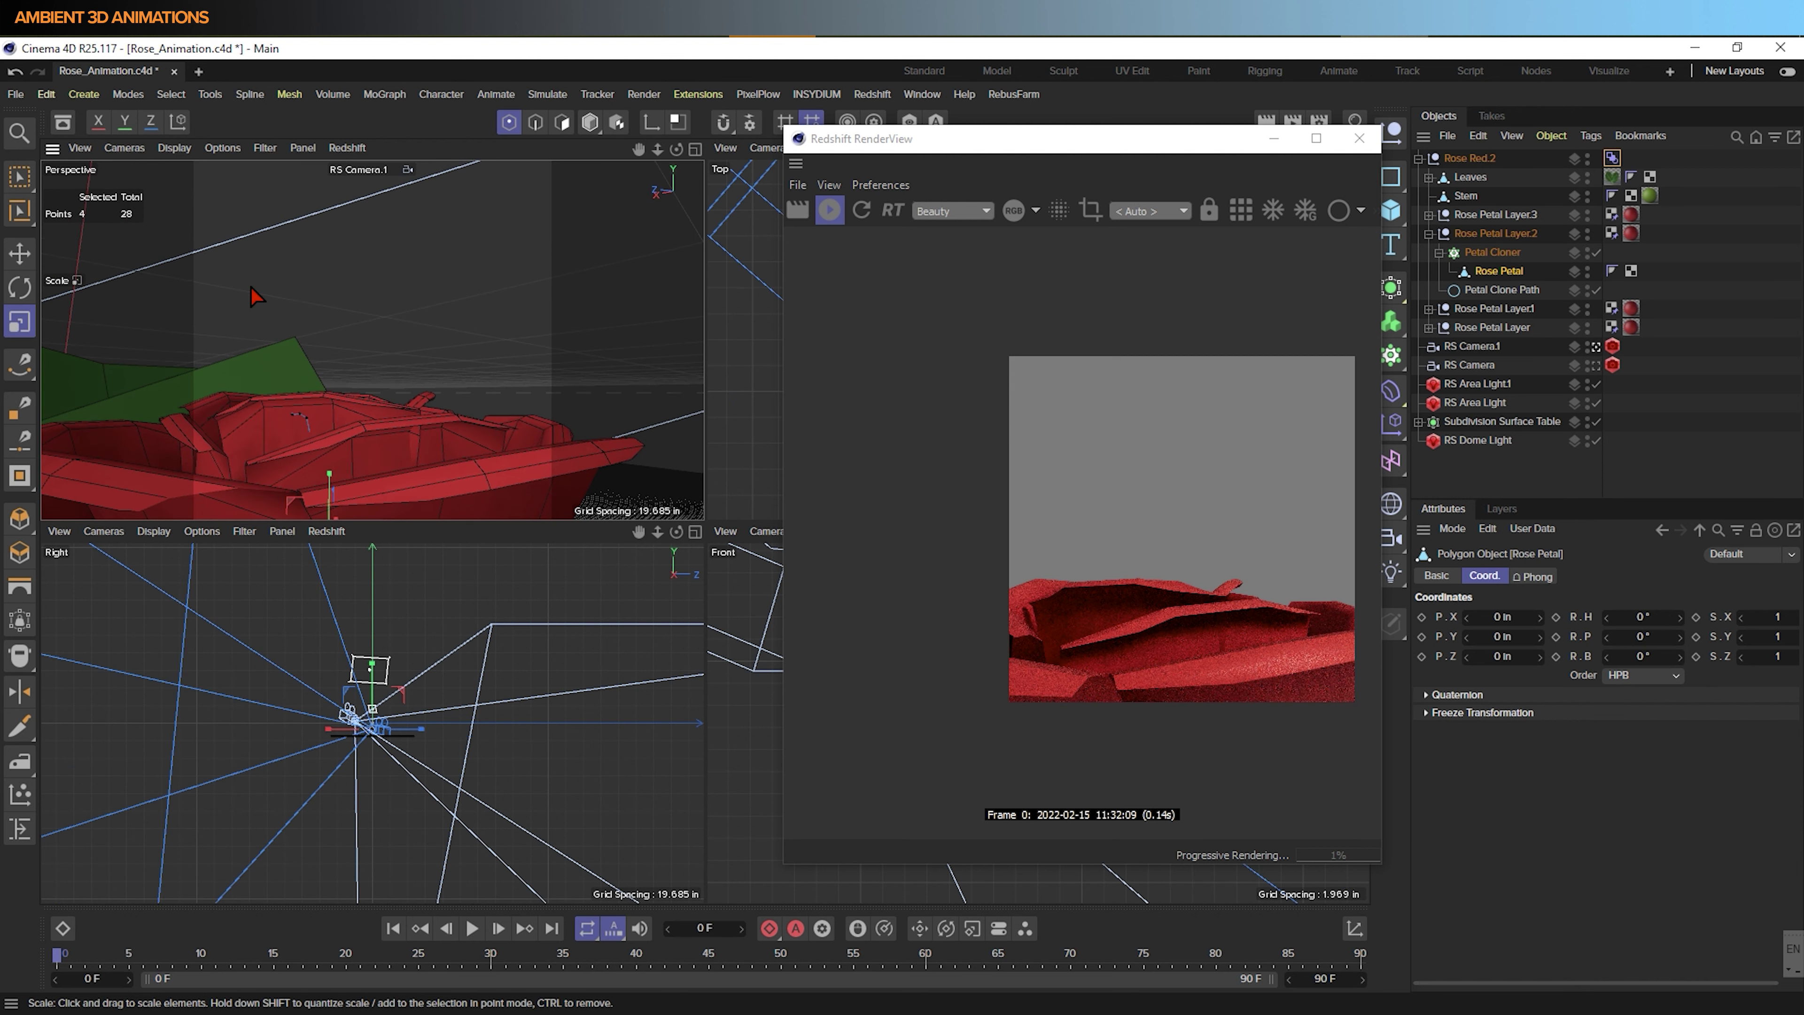
click(19, 178)
drag(229, 341, 360, 446)
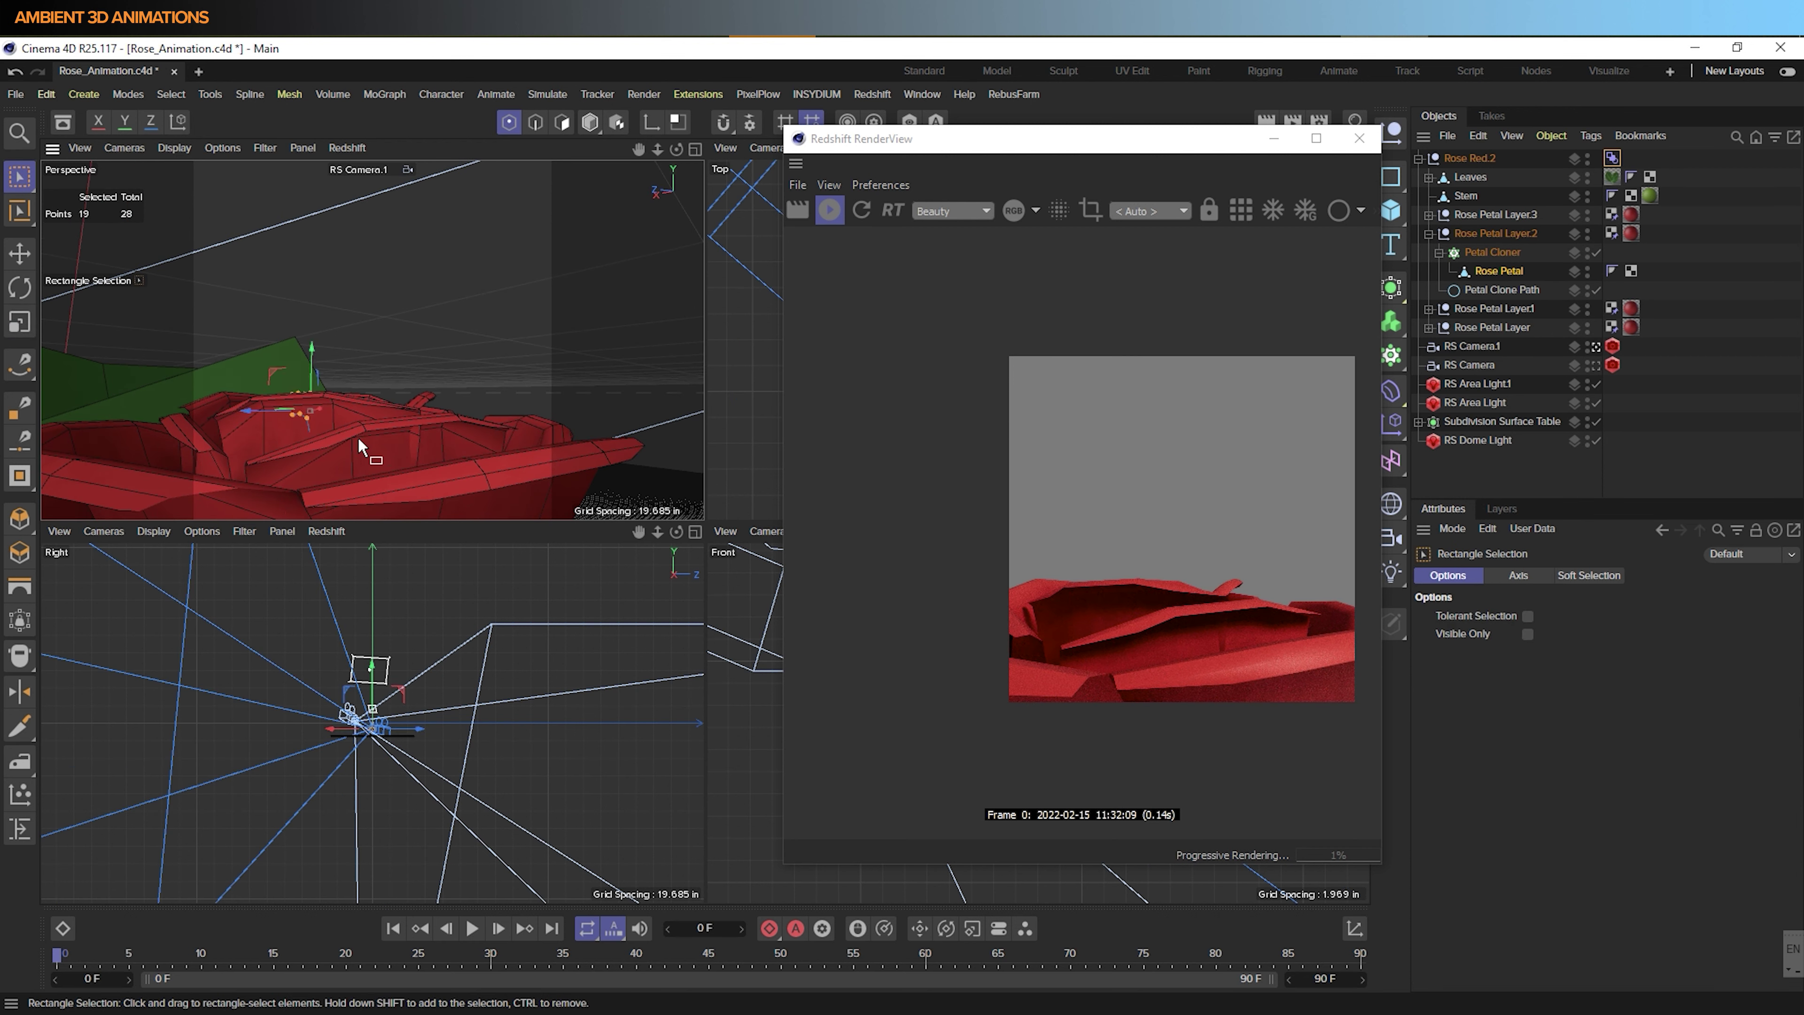
Narrow the selected upper points of the Layer.2 petal by scaling them, and move them slightly lower
alt+drag(407, 384, 408, 547)
alt+middle_drag(399, 369, 425, 452)
key(t)
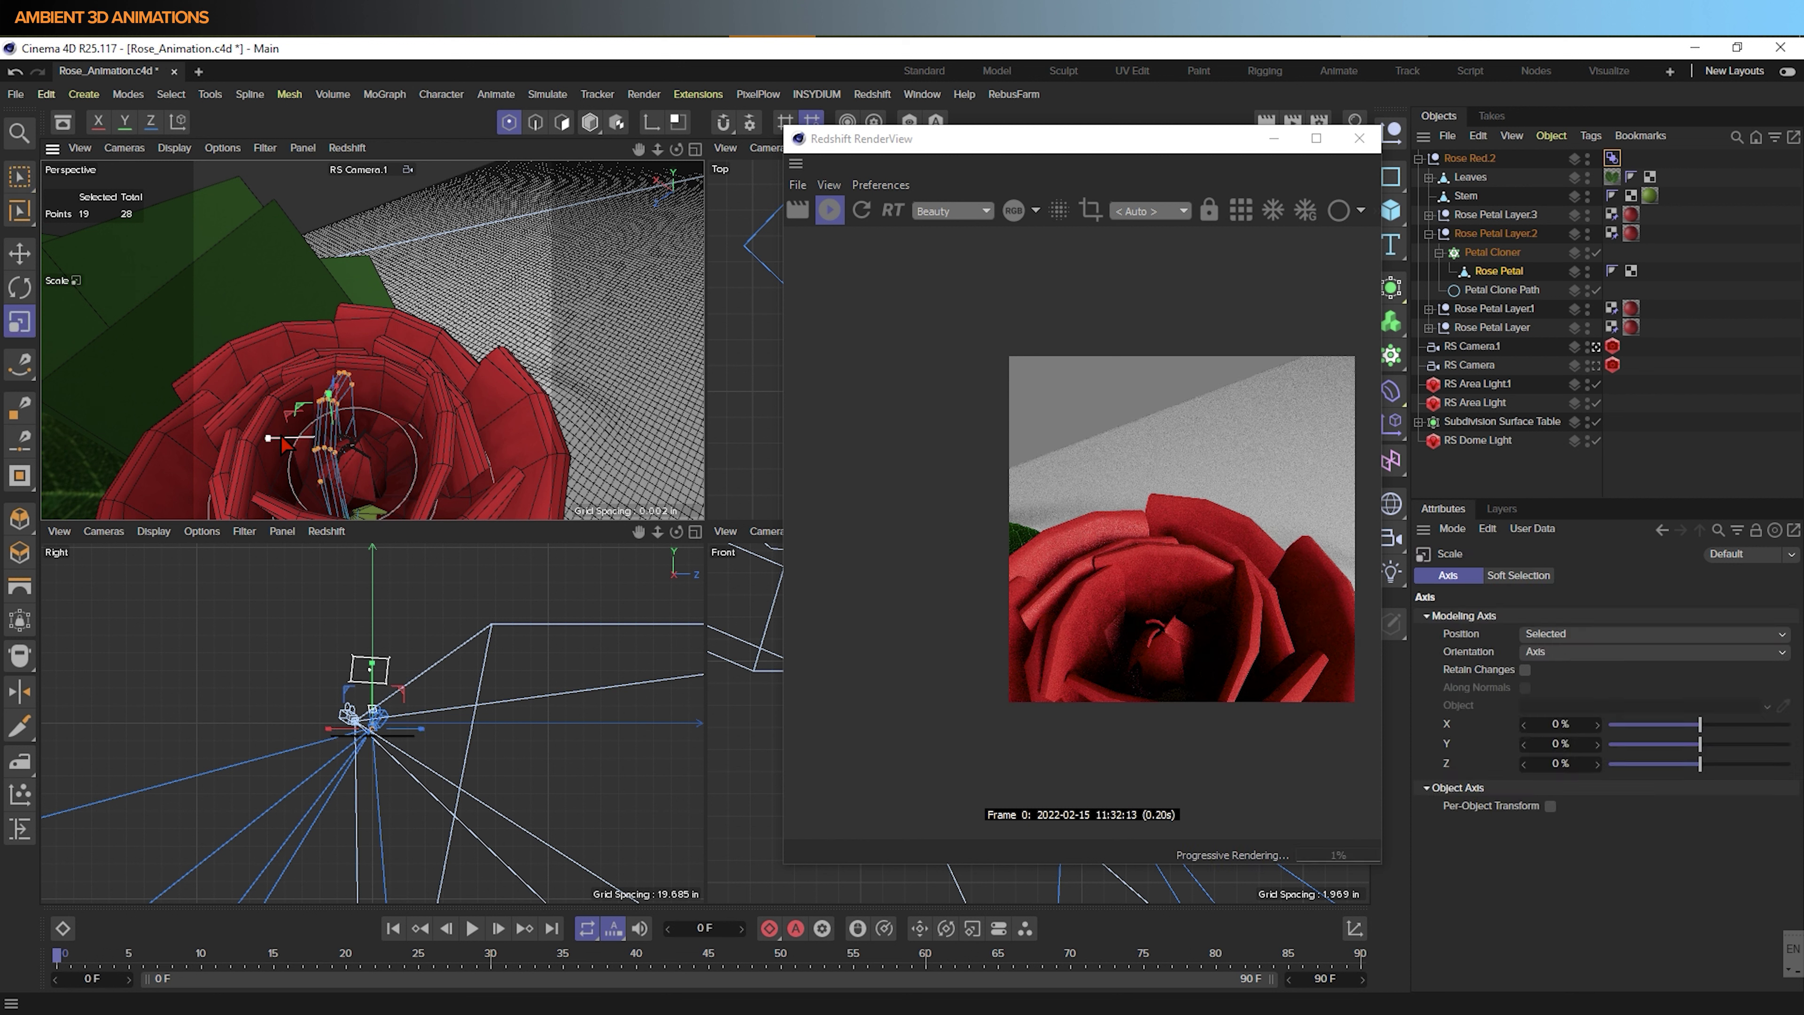
drag(275, 440, 315, 441)
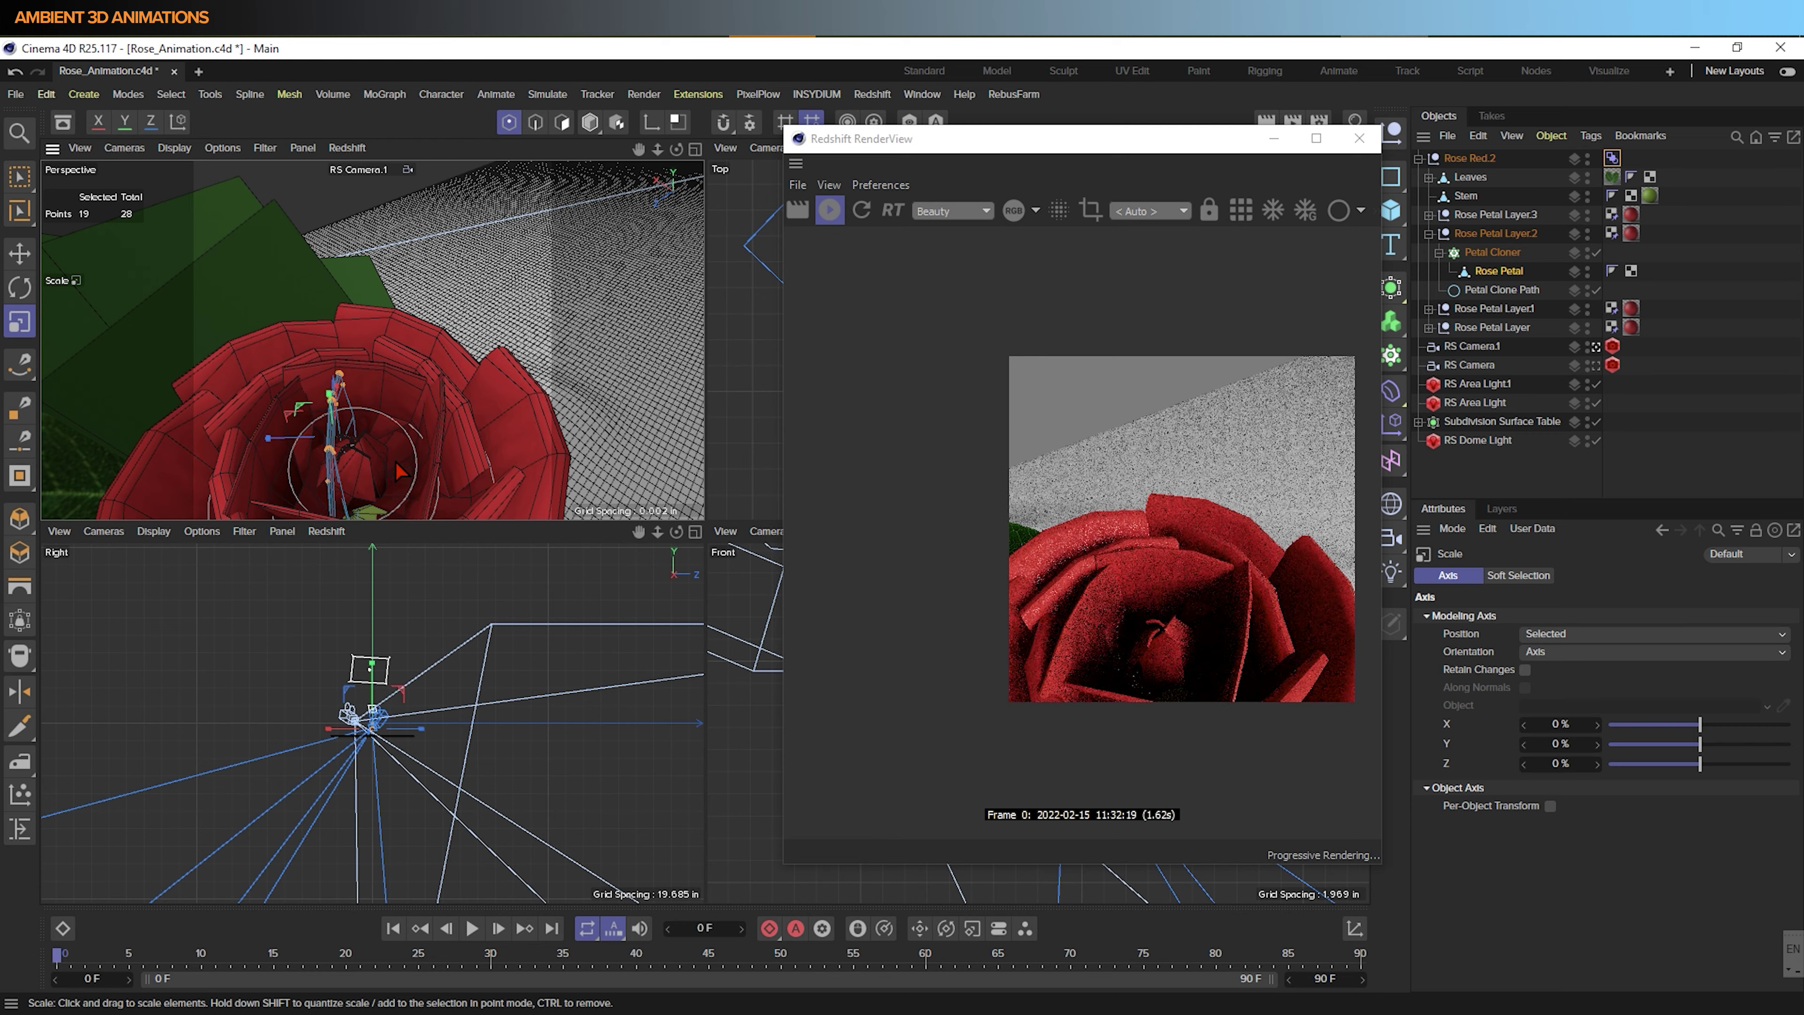
alt+middle_drag(402, 394, 372, 341)
alt+drag(372, 341, 364, 422)
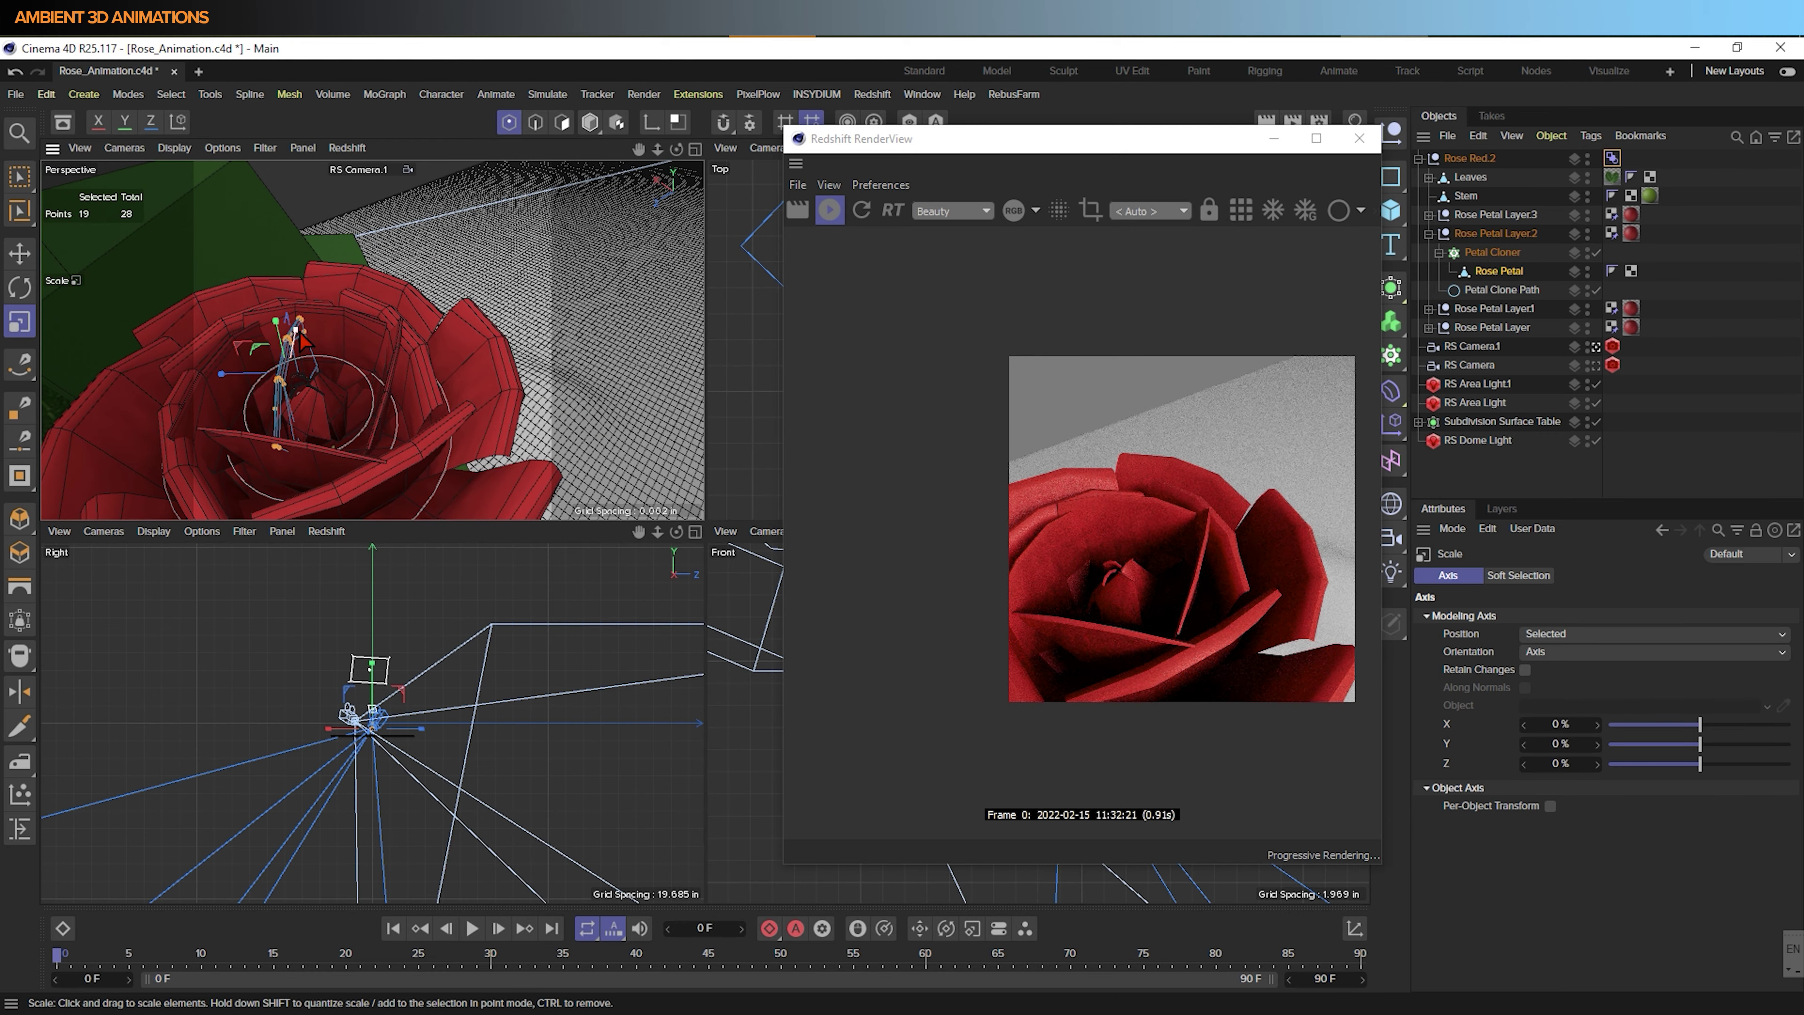
mouse_move(334, 371)
mouse_down()
mouse_move(300, 368)
mouse_move(410, 333)
mouse_move(340, 366)
mouse_up()
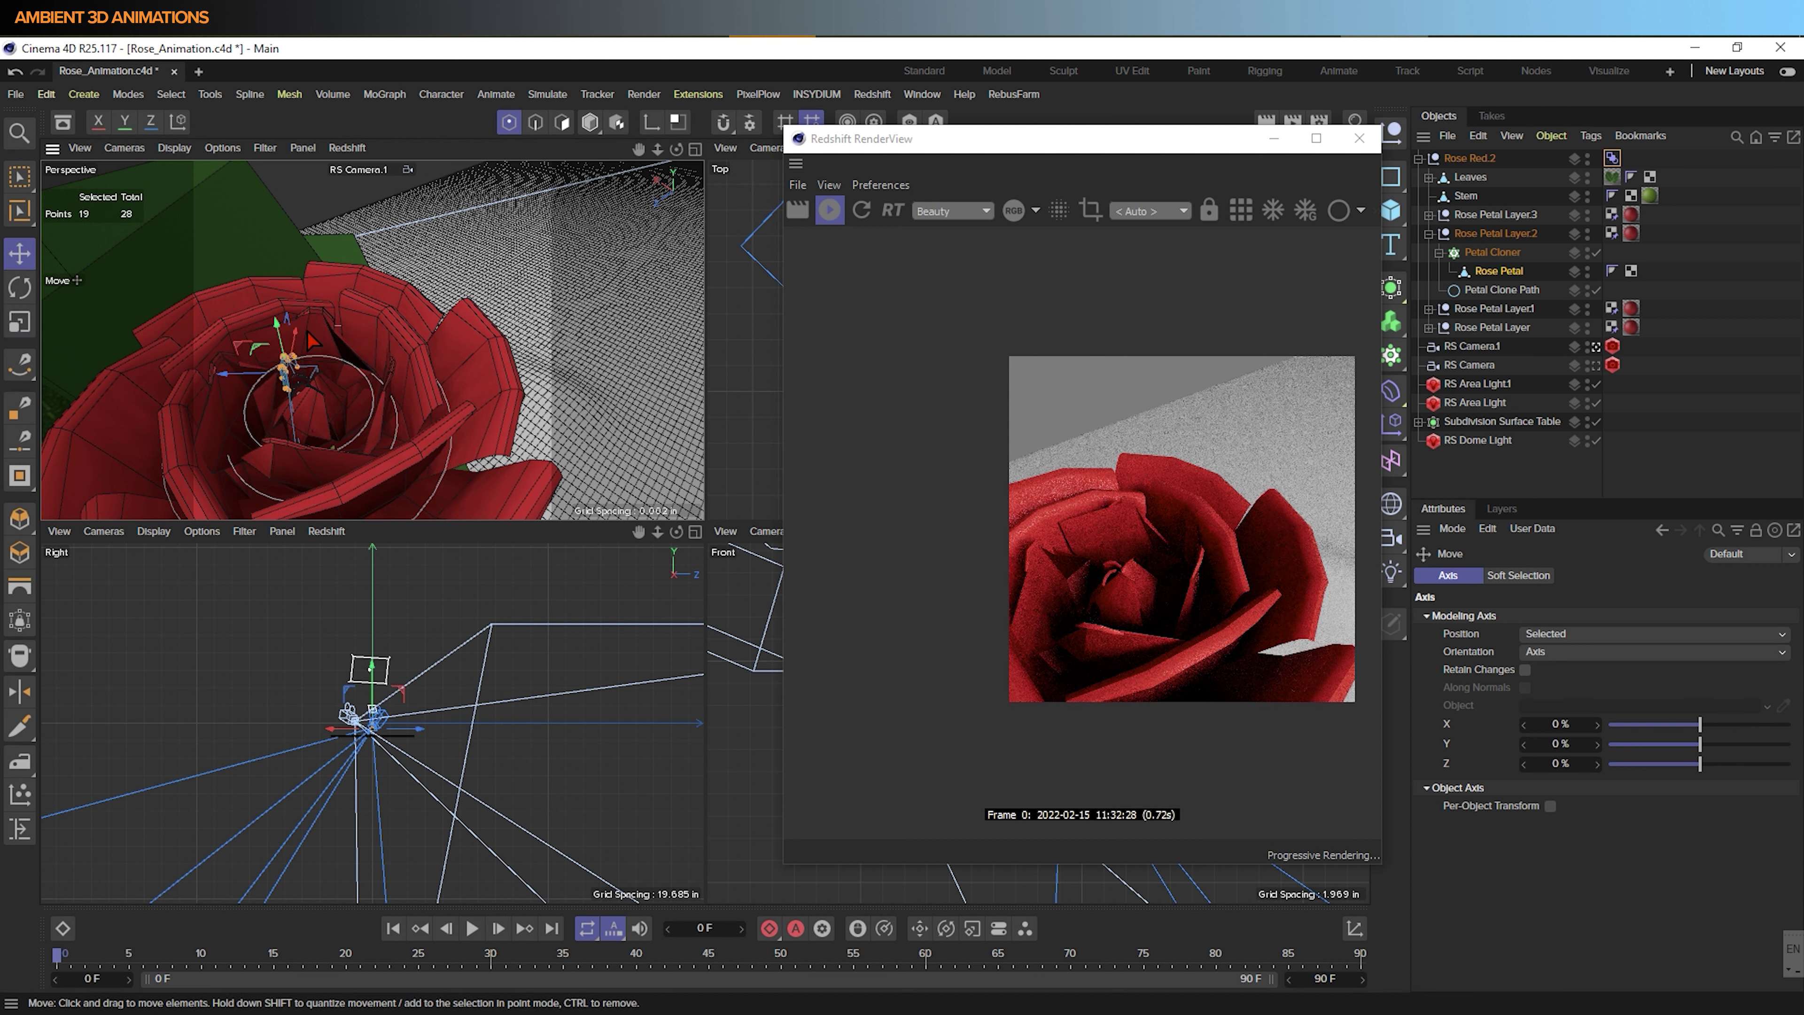
drag(276, 322, 282, 343)
Add the missed edge point of the Layer.2 petal to the selection, then scale and move the points toward the bud
mouse_move(239, 424)
alt+mouse_down()
mouse_move(246, 398)
mouse_move(273, 398)
mouse_move(204, 424)
alt+mouse_up()
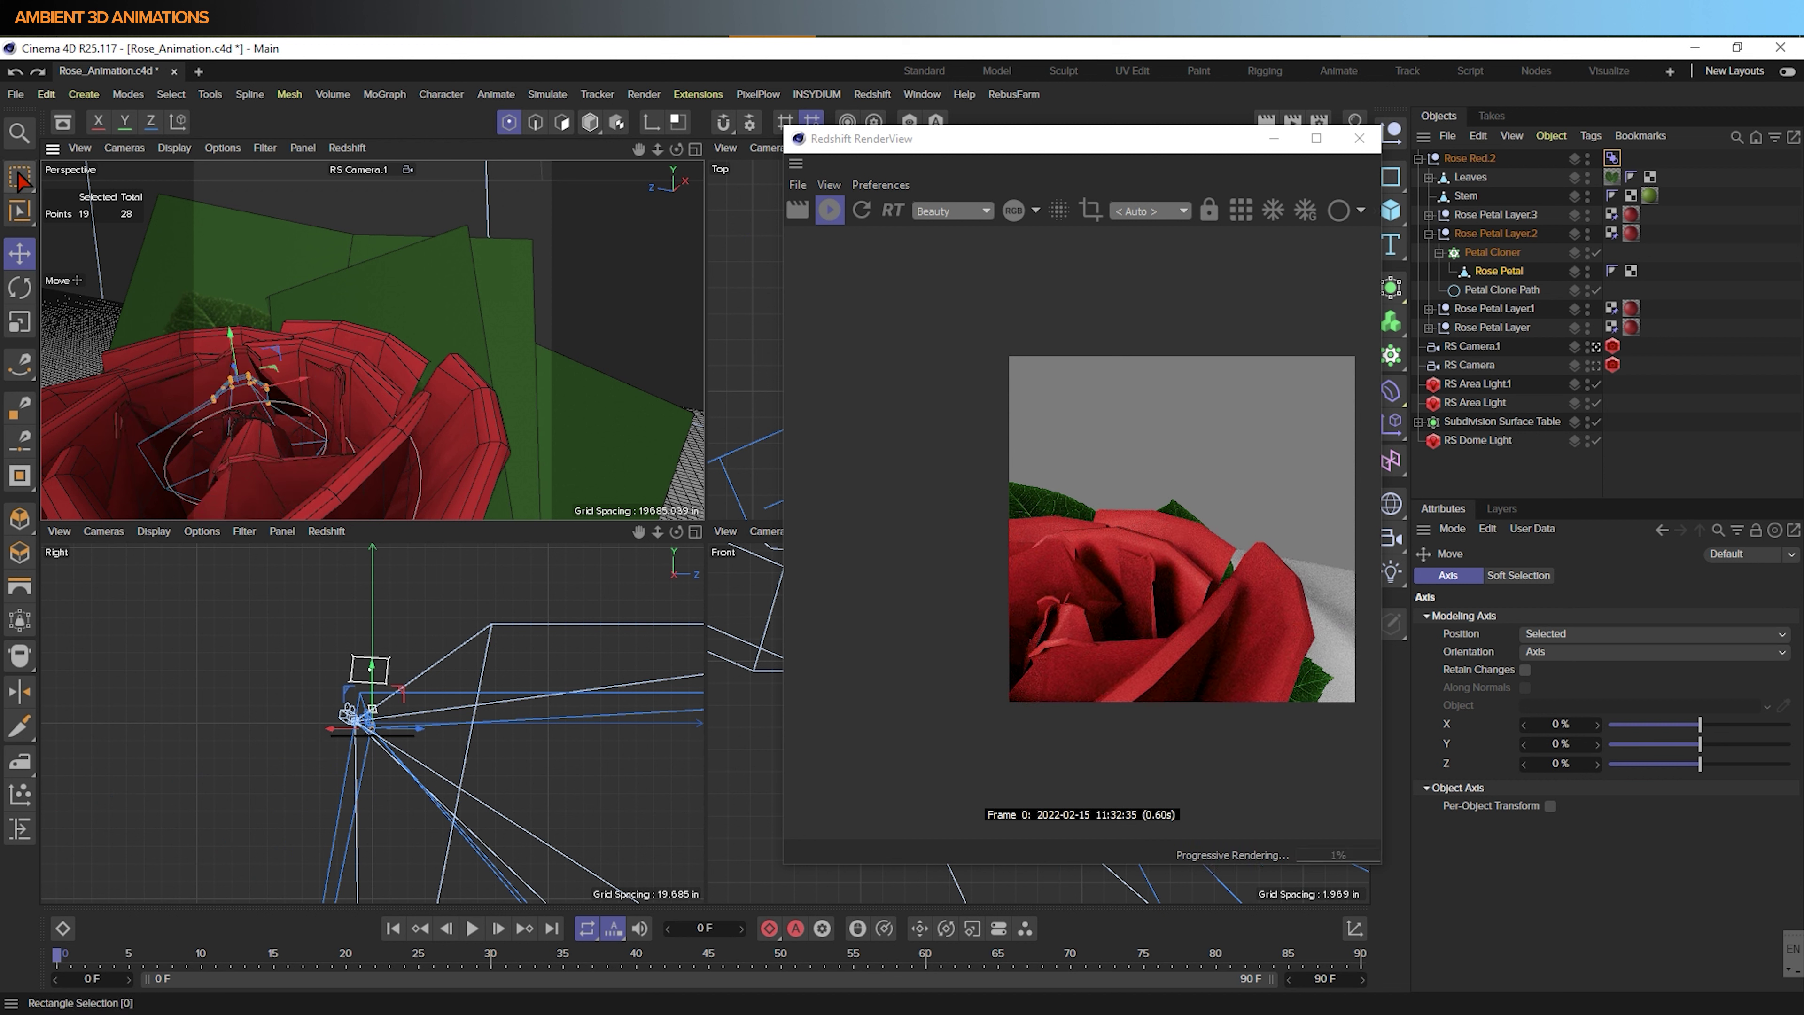
alt+drag(204, 424, 197, 420)
alt+drag(327, 407, 204, 421)
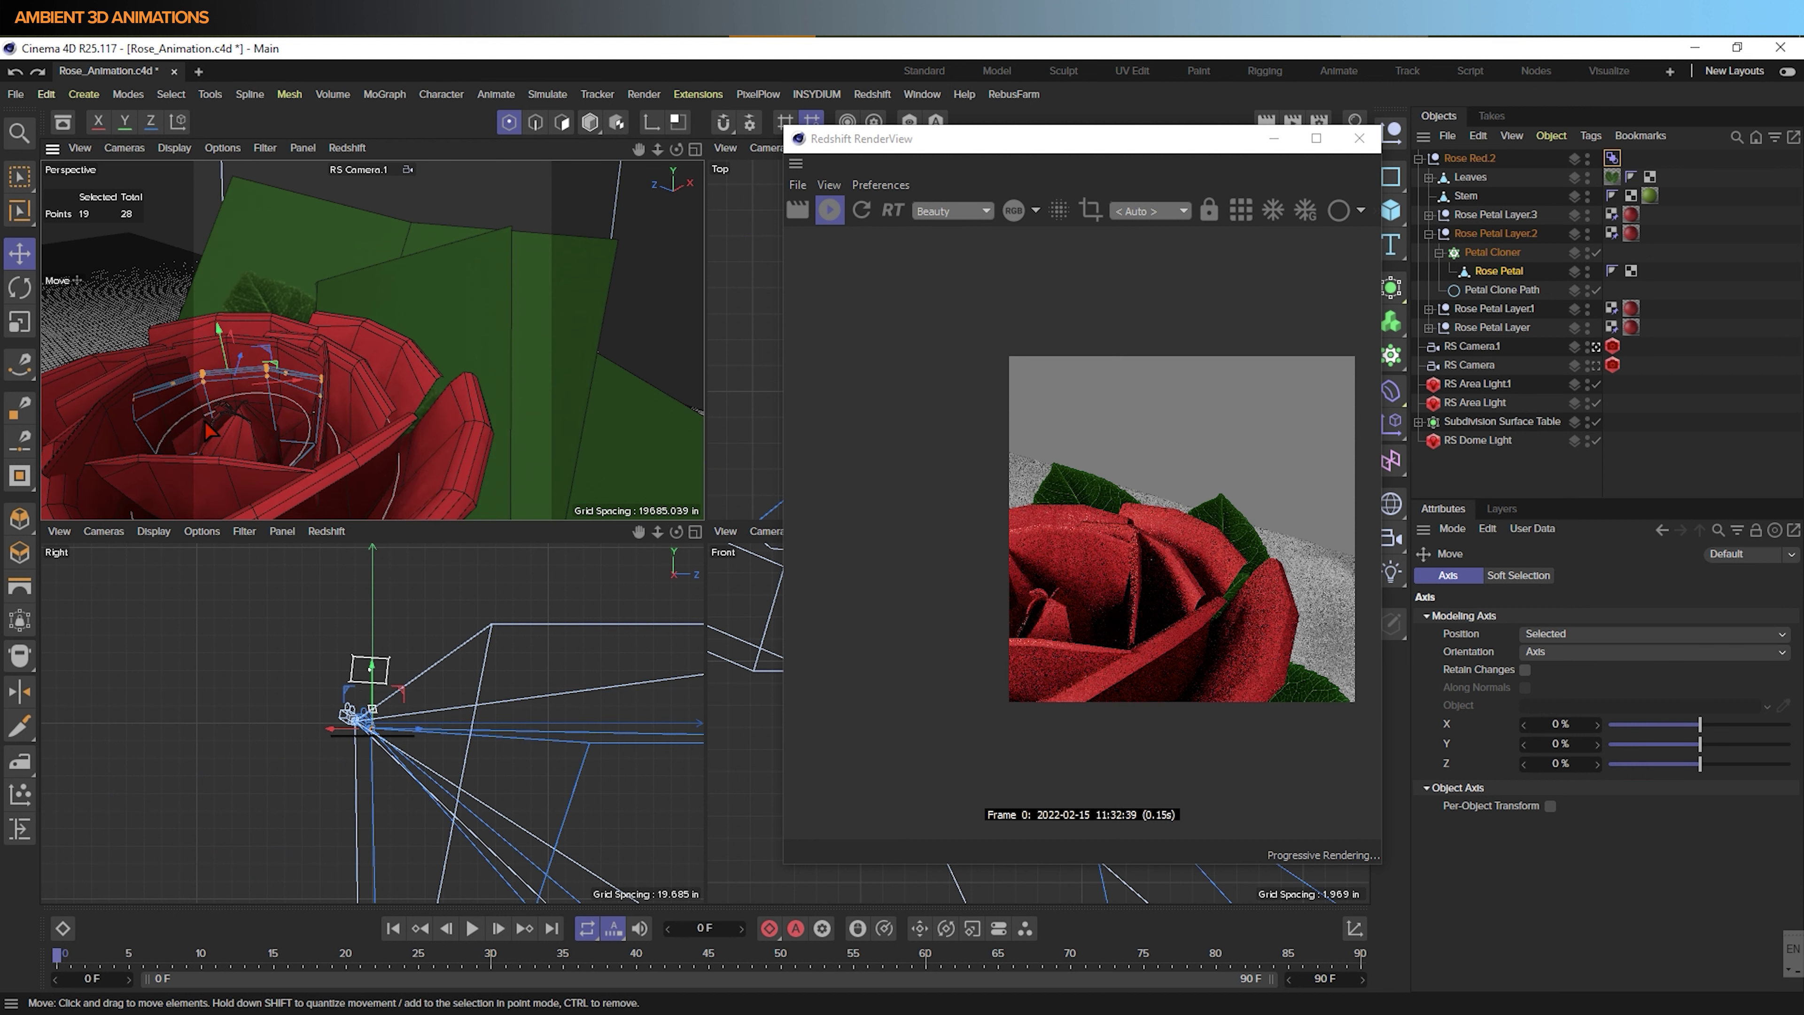
shift+click(132, 423)
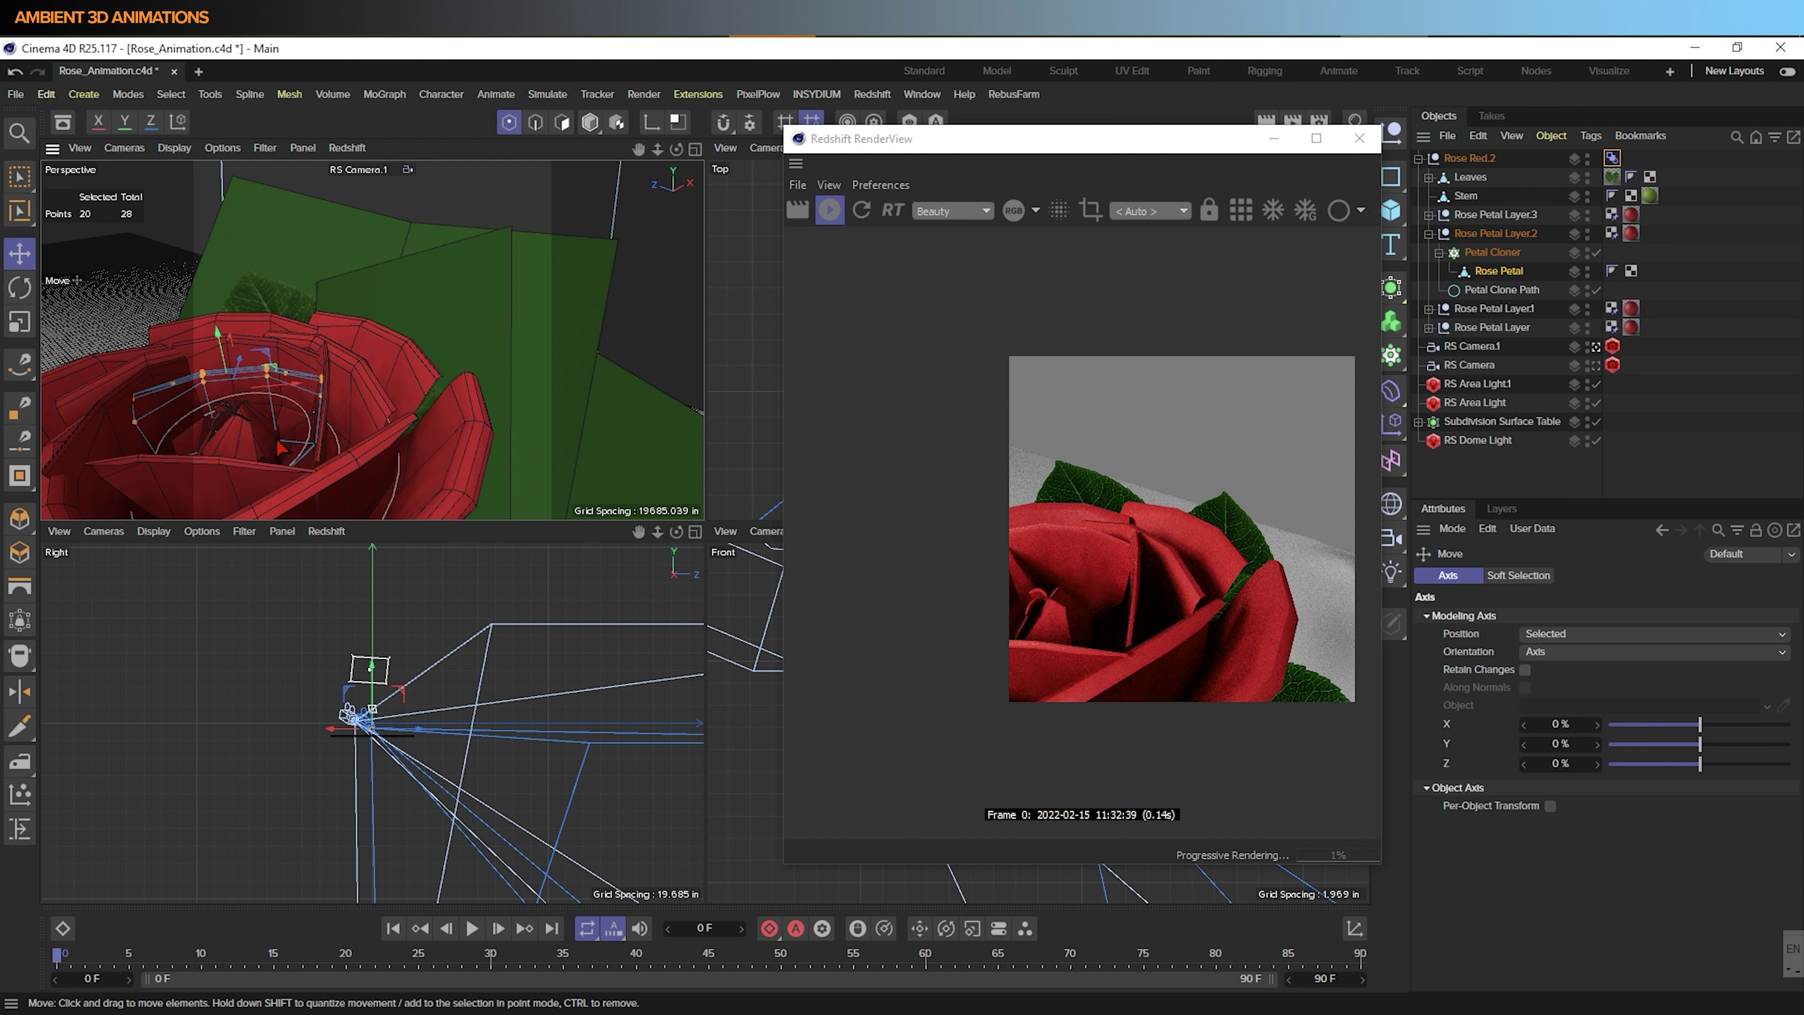
key(t)
drag(301, 385, 355, 441)
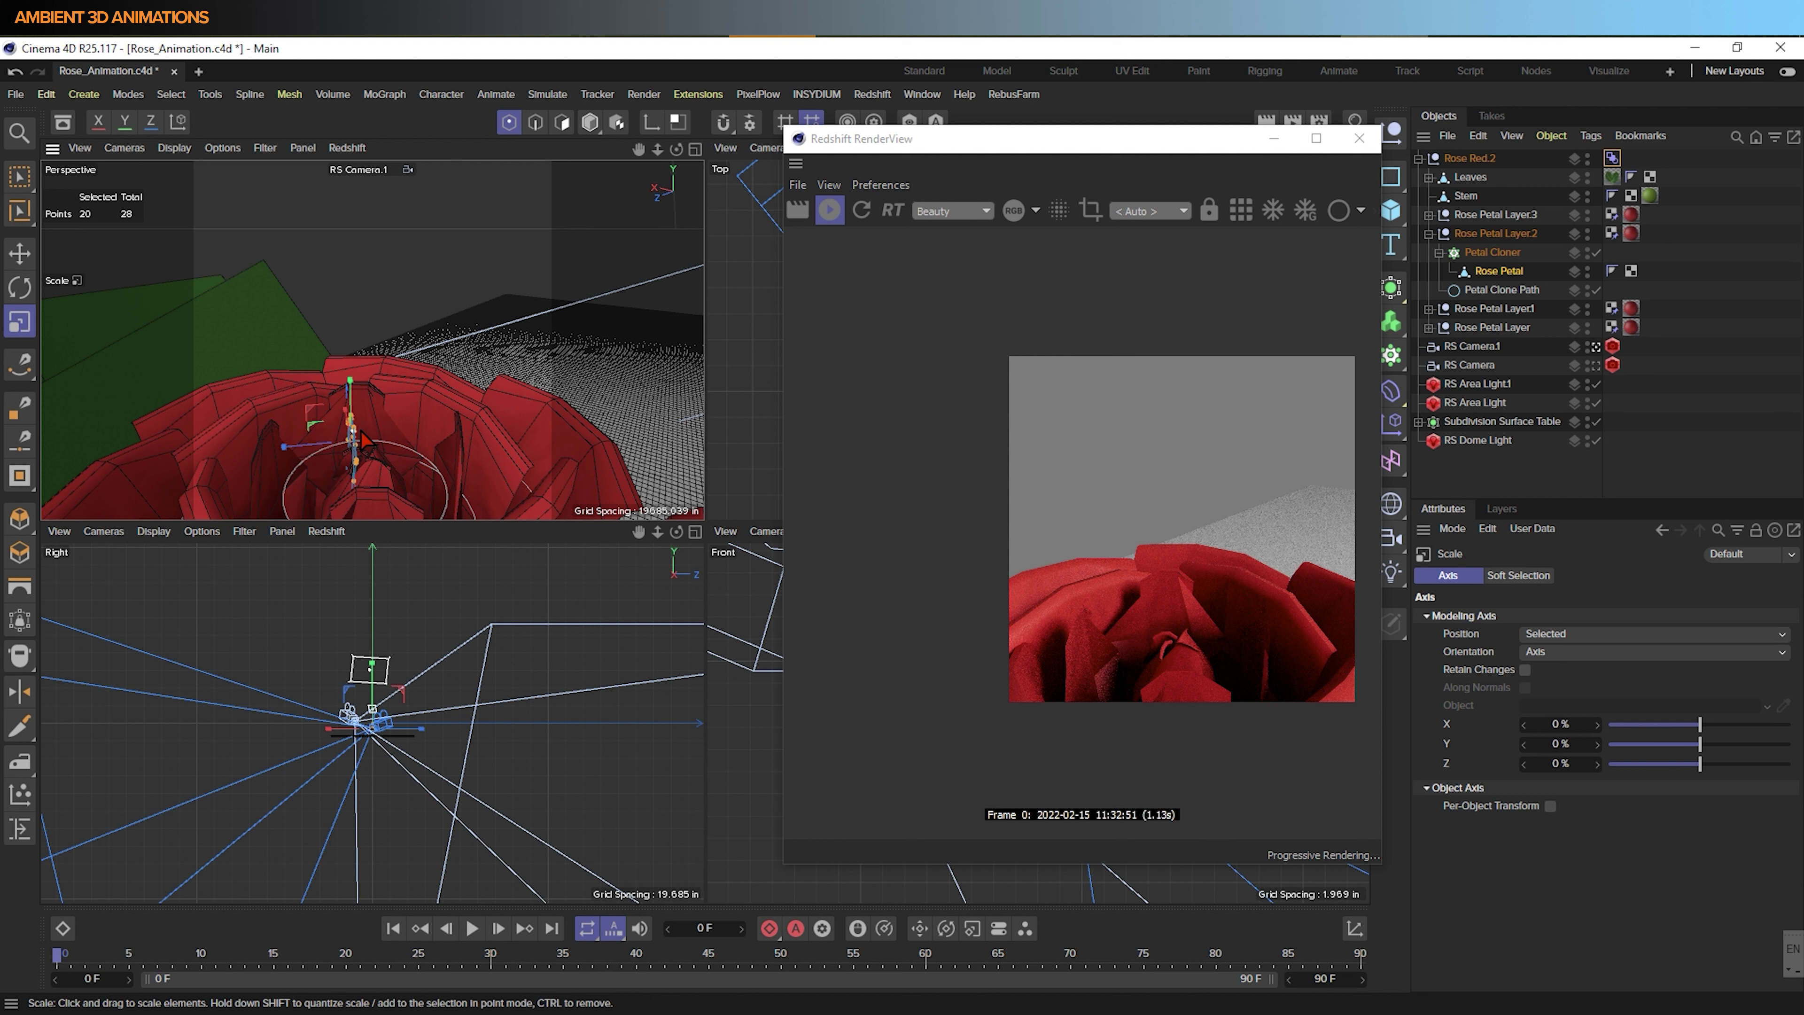
key(e)
drag(353, 395, 421, 412)
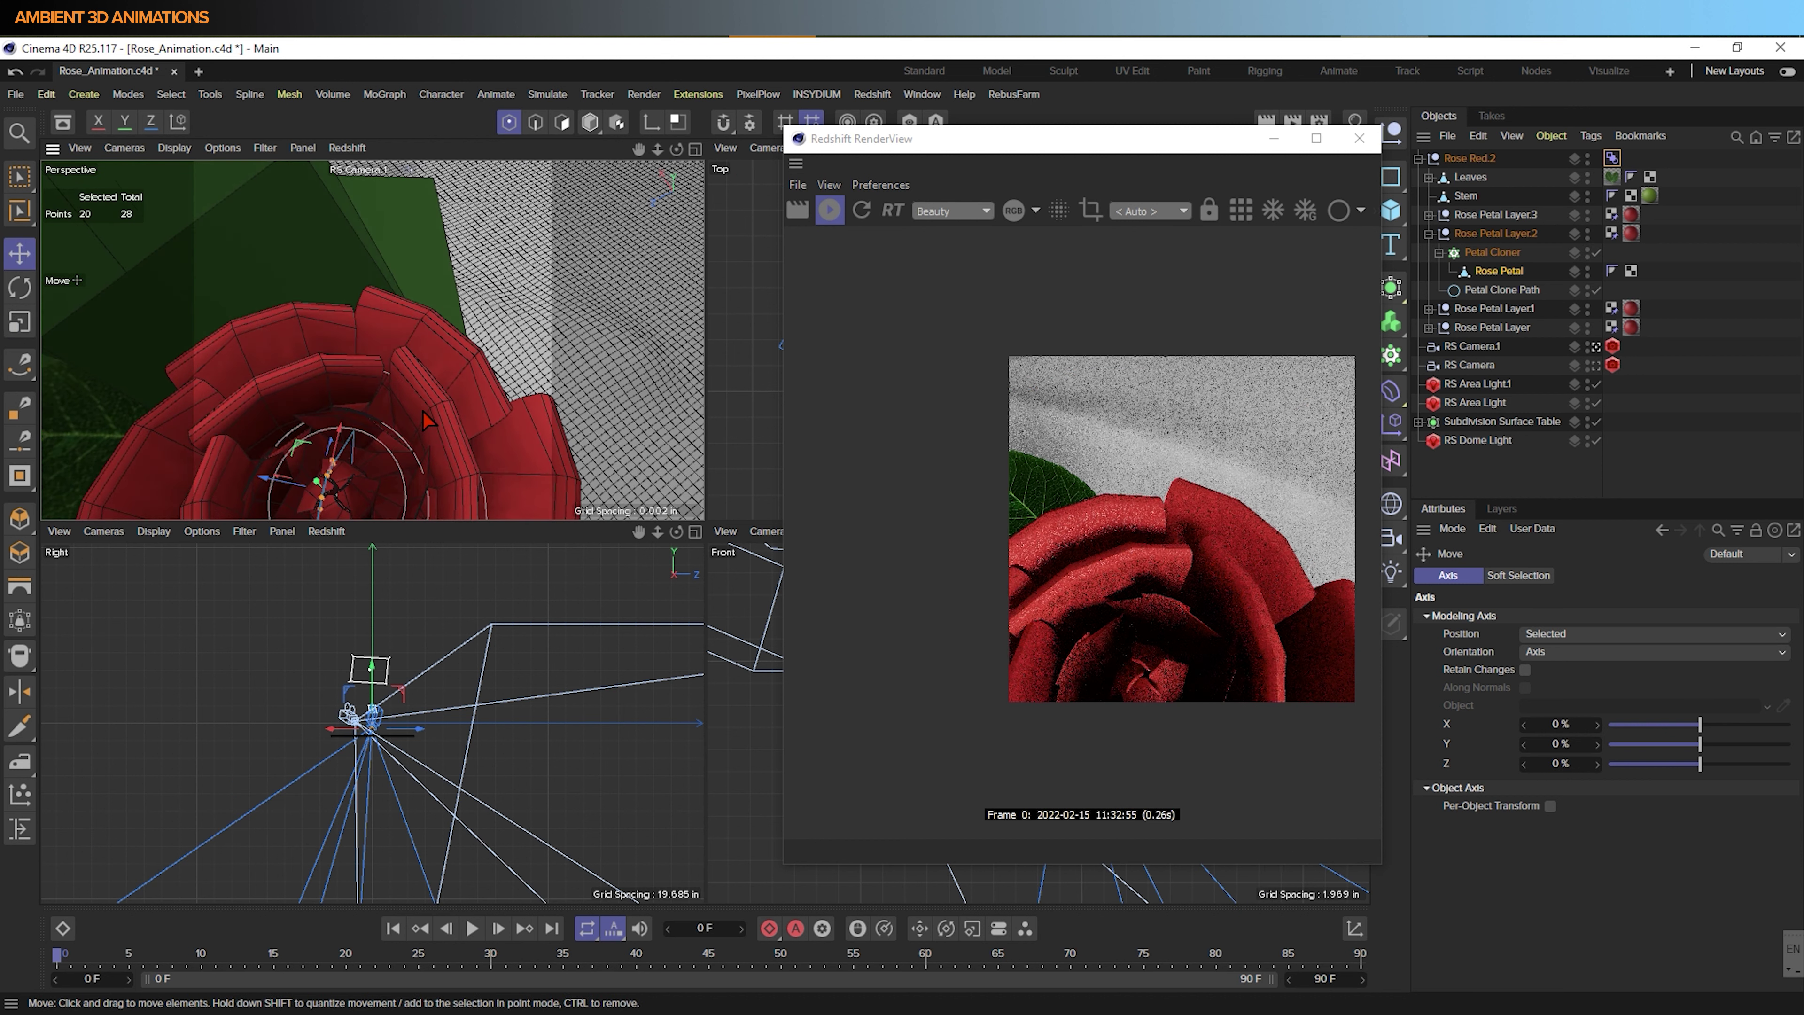
Select the two outer side points of the Layer.2 petal and scale them closer together
alt+middle_drag(417, 416, 508, 263)
scroll(381, 312, up, 5)
scroll(380, 313, down, 6)
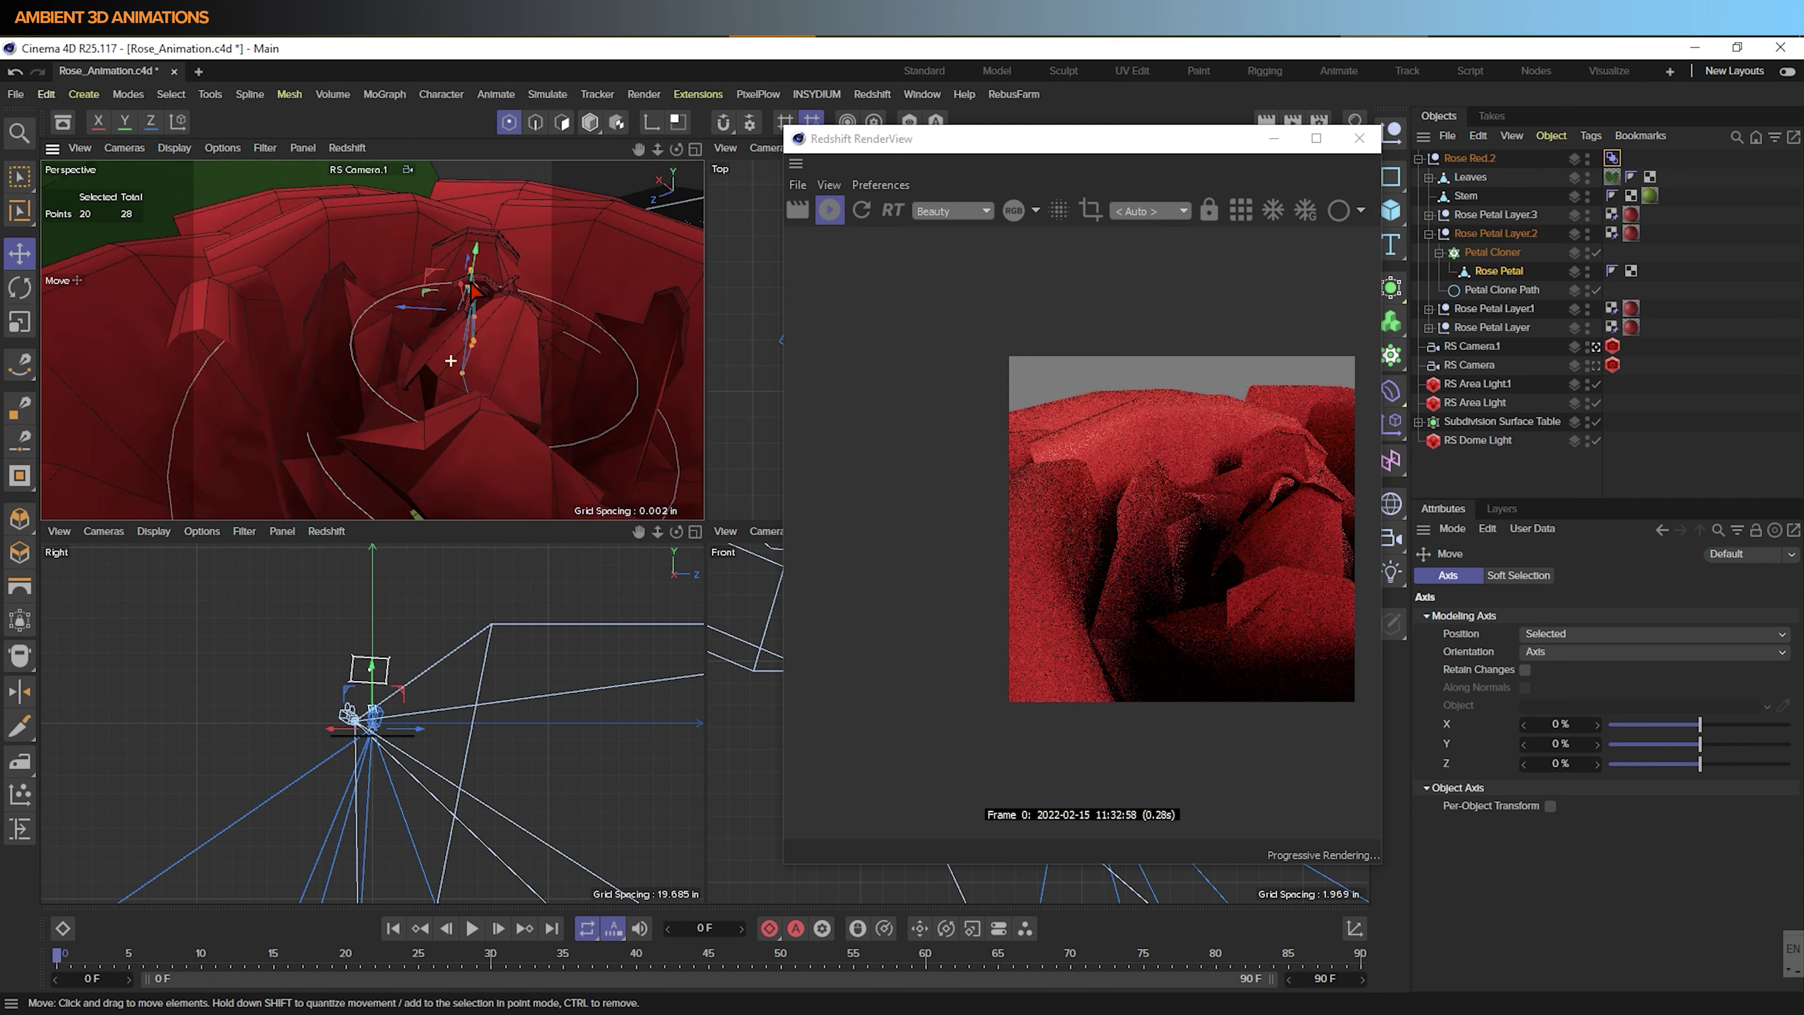
key(0)
key(t)
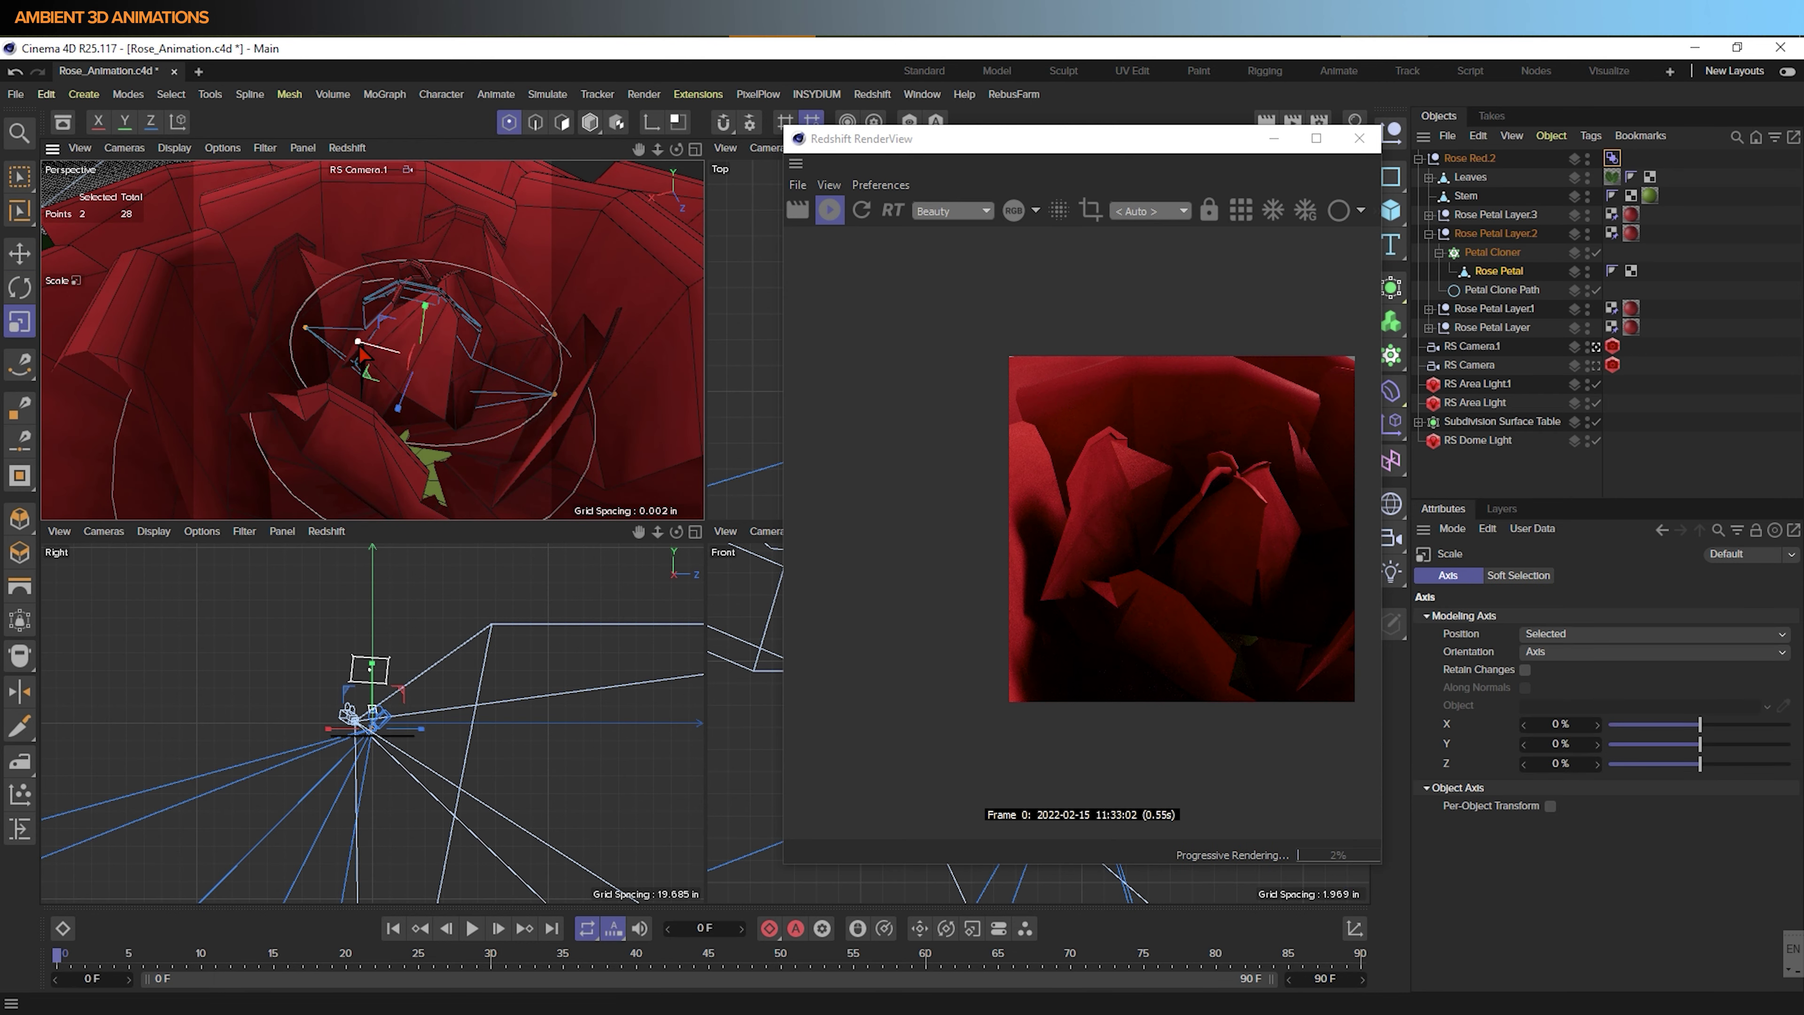
drag(448, 398, 341, 405)
Scale down the Petal Clone Path circle of Rose Petal Layer.2 to draw its petals around the center
alt+drag(544, 480, 426, 466)
click(1501, 290)
mouse_move(513, 392)
mouse_down()
mouse_move(433, 454)
mouse_move(398, 548)
mouse_move(426, 452)
mouse_up()
key(e)
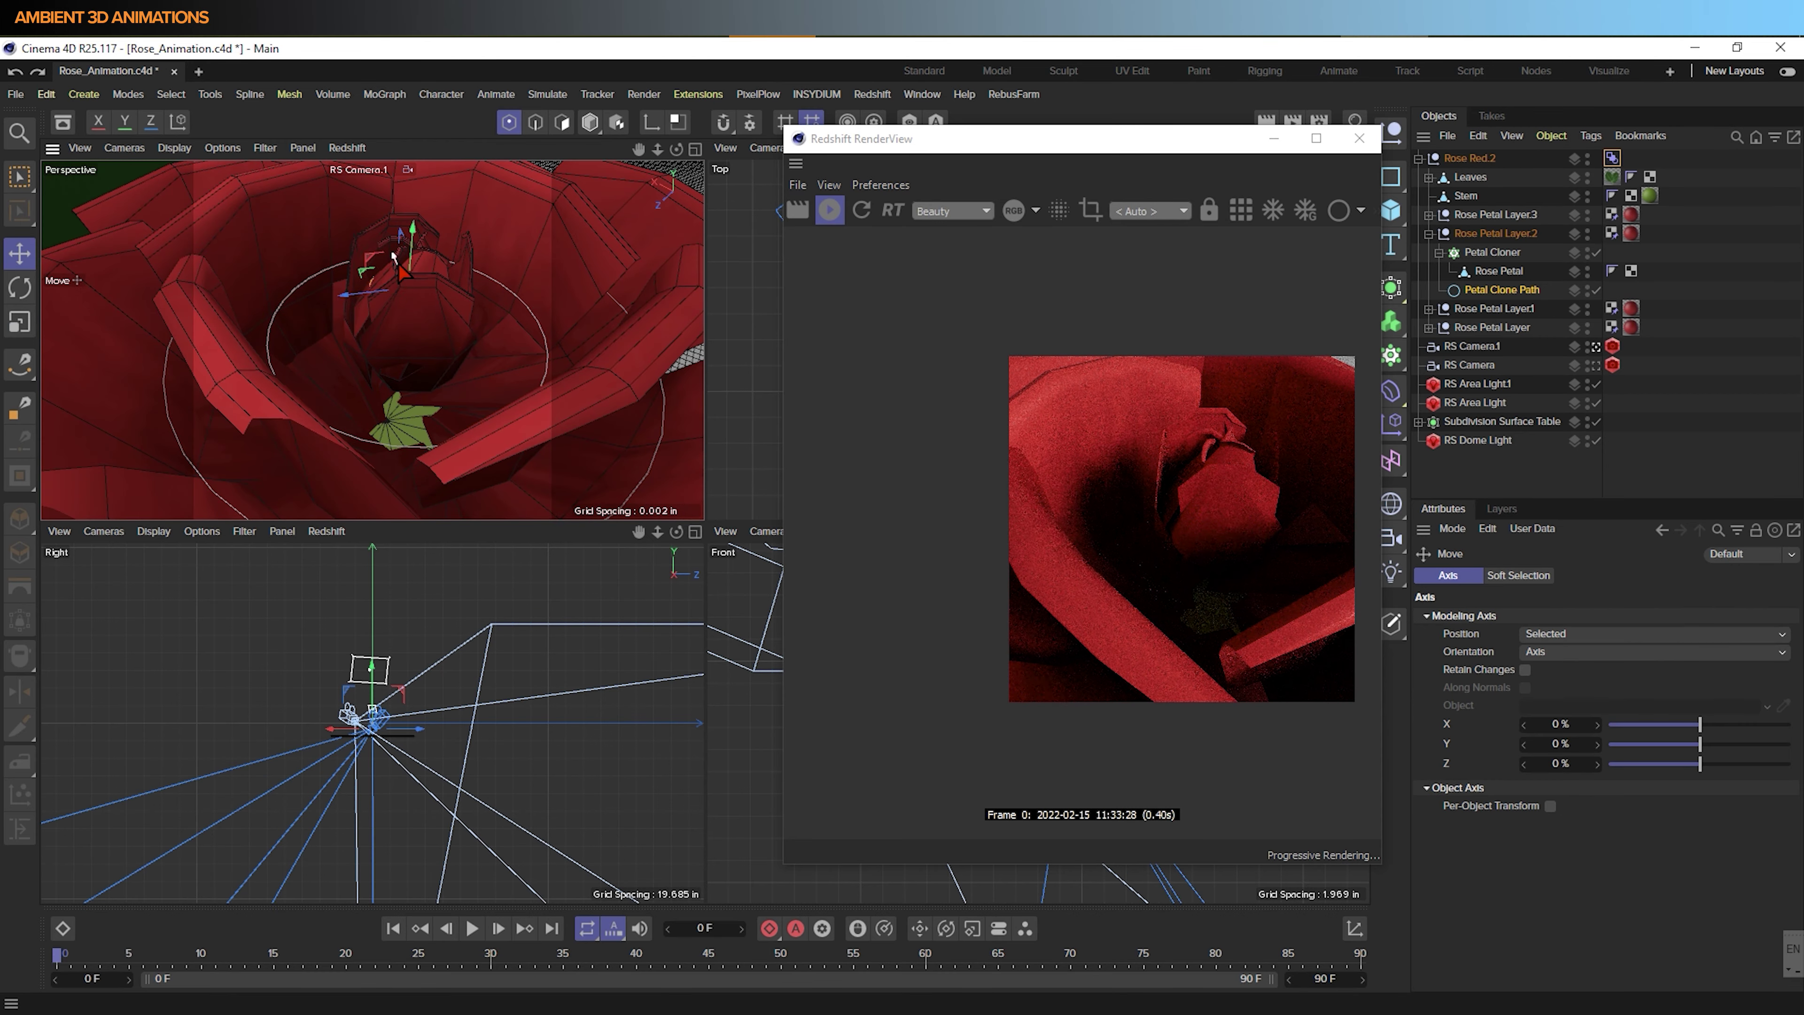
Reselect the upper points of Rose Petal in Layer.2 using Rectangle Selection
click(1499, 270)
alt+drag(522, 288, 527, 245)
key(0)
click(1500, 270)
alt+drag(490, 306, 497, 235)
drag(485, 202, 275, 275)
Move the Layer.2 petal's upper points sideways against the bud and raise them slightly
alt+drag(497, 305, 462, 379)
key(e)
drag(347, 389, 376, 391)
key(t)
key(e)
drag(349, 289, 353, 273)
Refine the closed shape of the Layer.2 petal by slightly scaling and shifting its selected upper points
alt+drag(423, 391, 242, 480)
drag(283, 356, 276, 358)
key(t)
drag(402, 371, 378, 383)
alt+drag(435, 490, 443, 415)
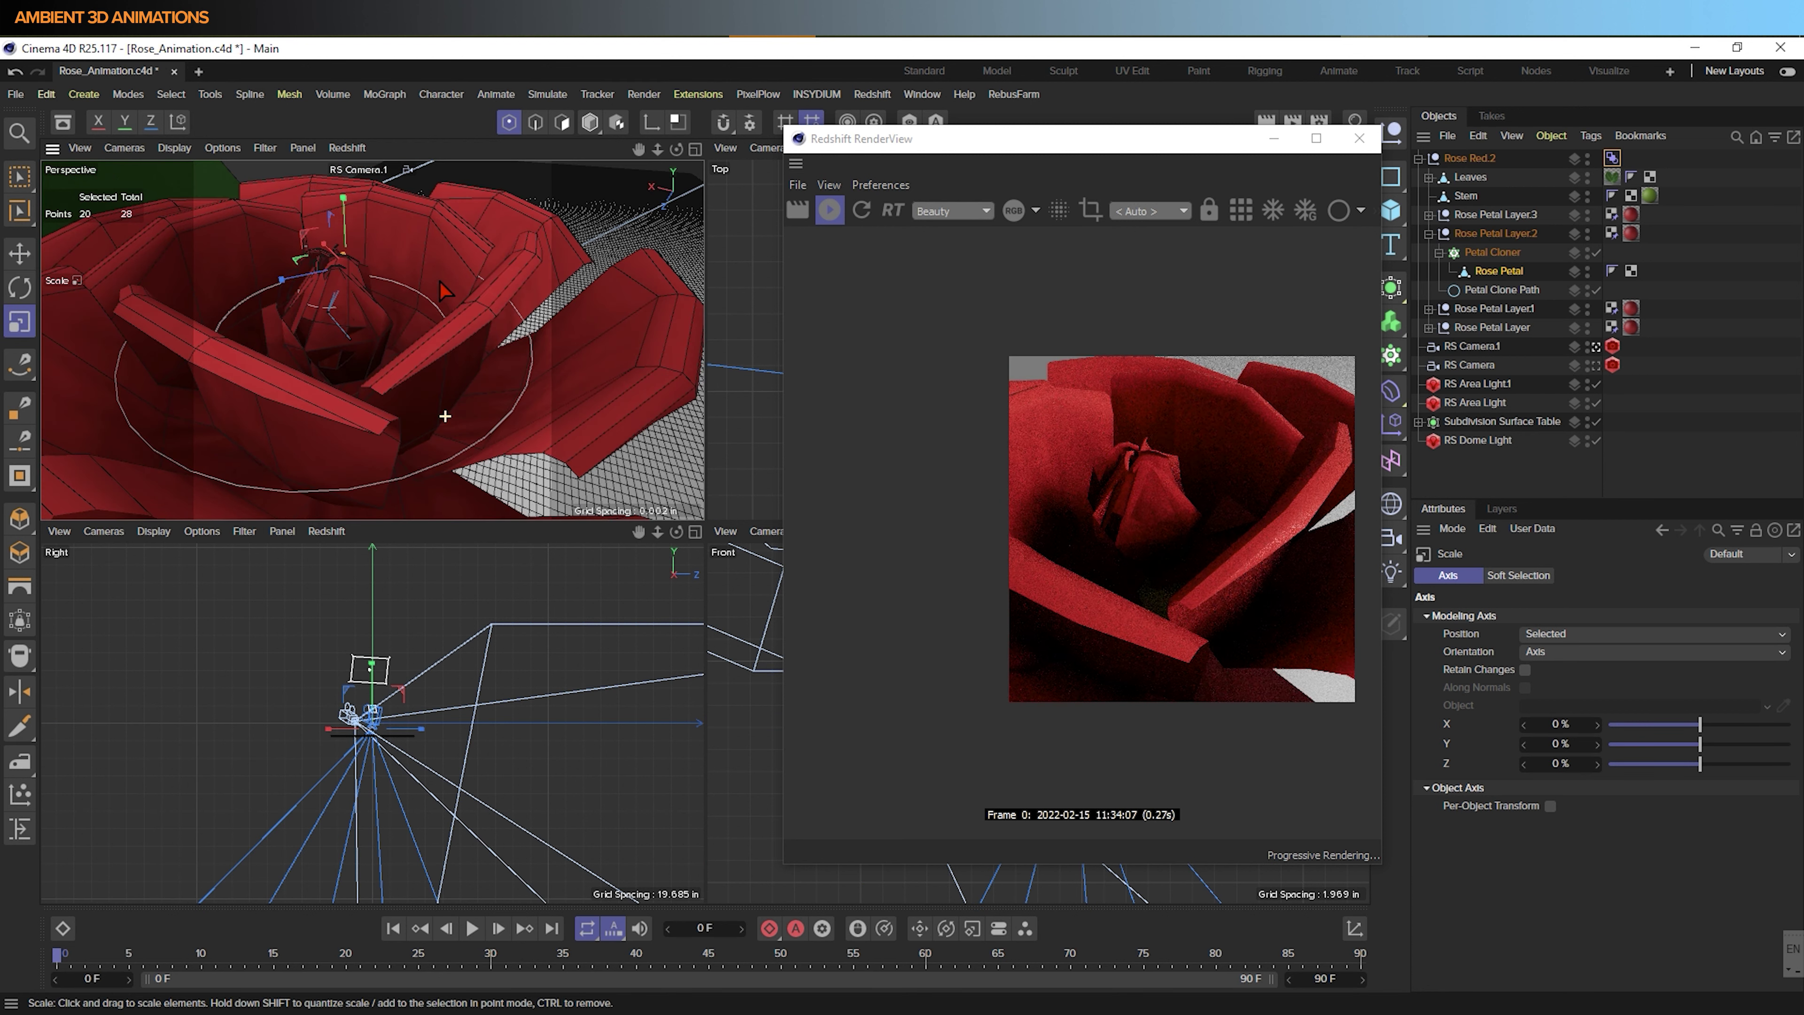
key(e)
drag(285, 281, 263, 286)
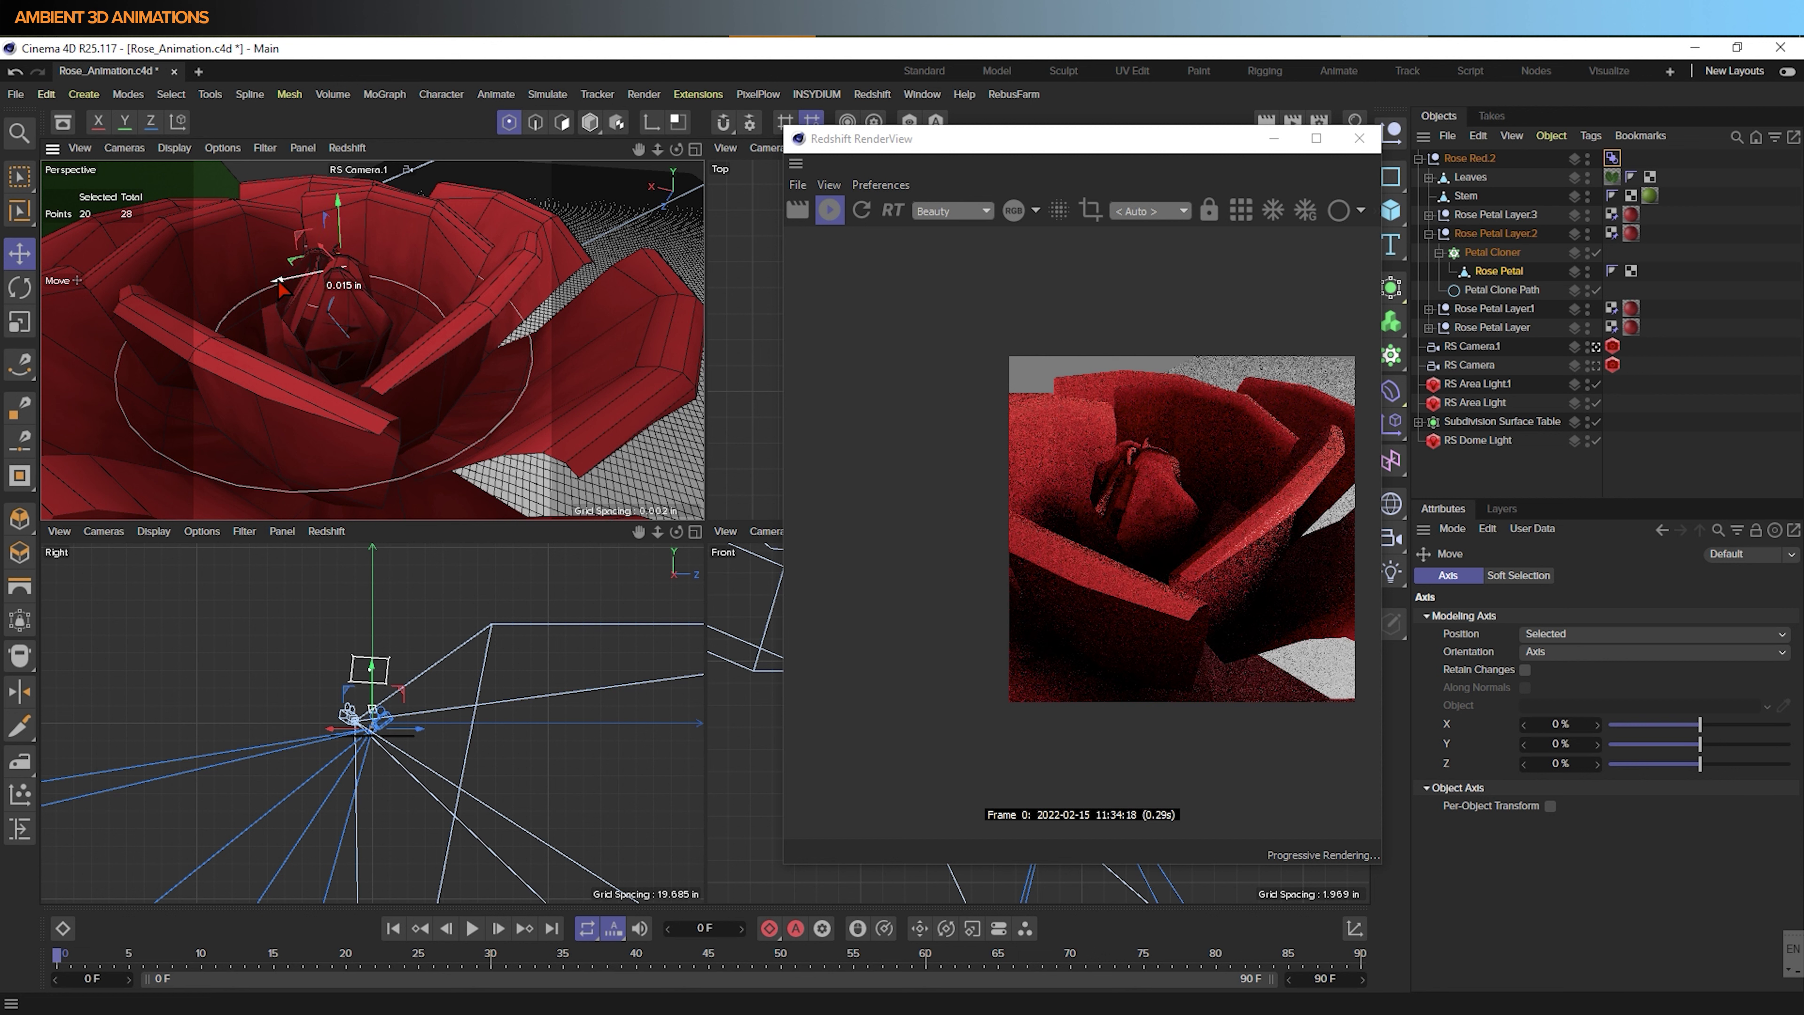
Preview the reshaped Layer.2 petals by sweeping the Bud pose strength on the Pose Morph tag
mouse_move(440, 419)
alt+mouse_down()
mouse_move(341, 355)
mouse_move(426, 440)
alt+mouse_up()
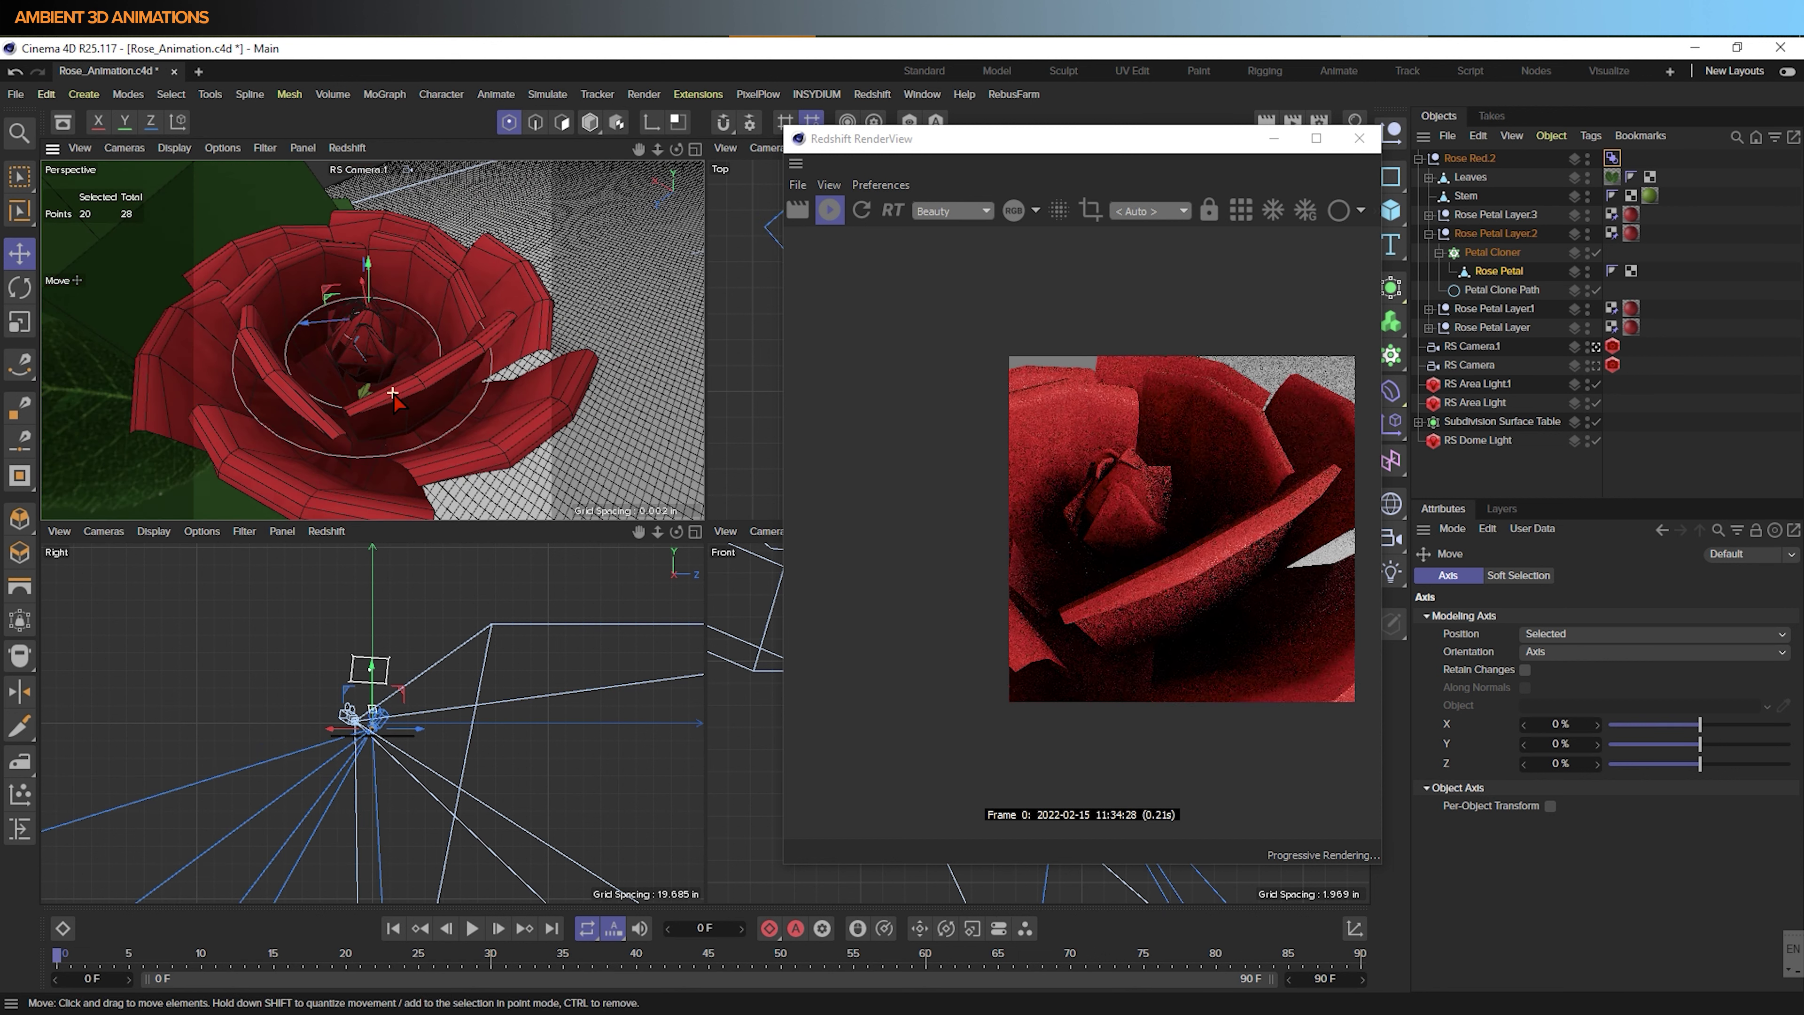
click(1612, 158)
drag(1794, 826, 1636, 836)
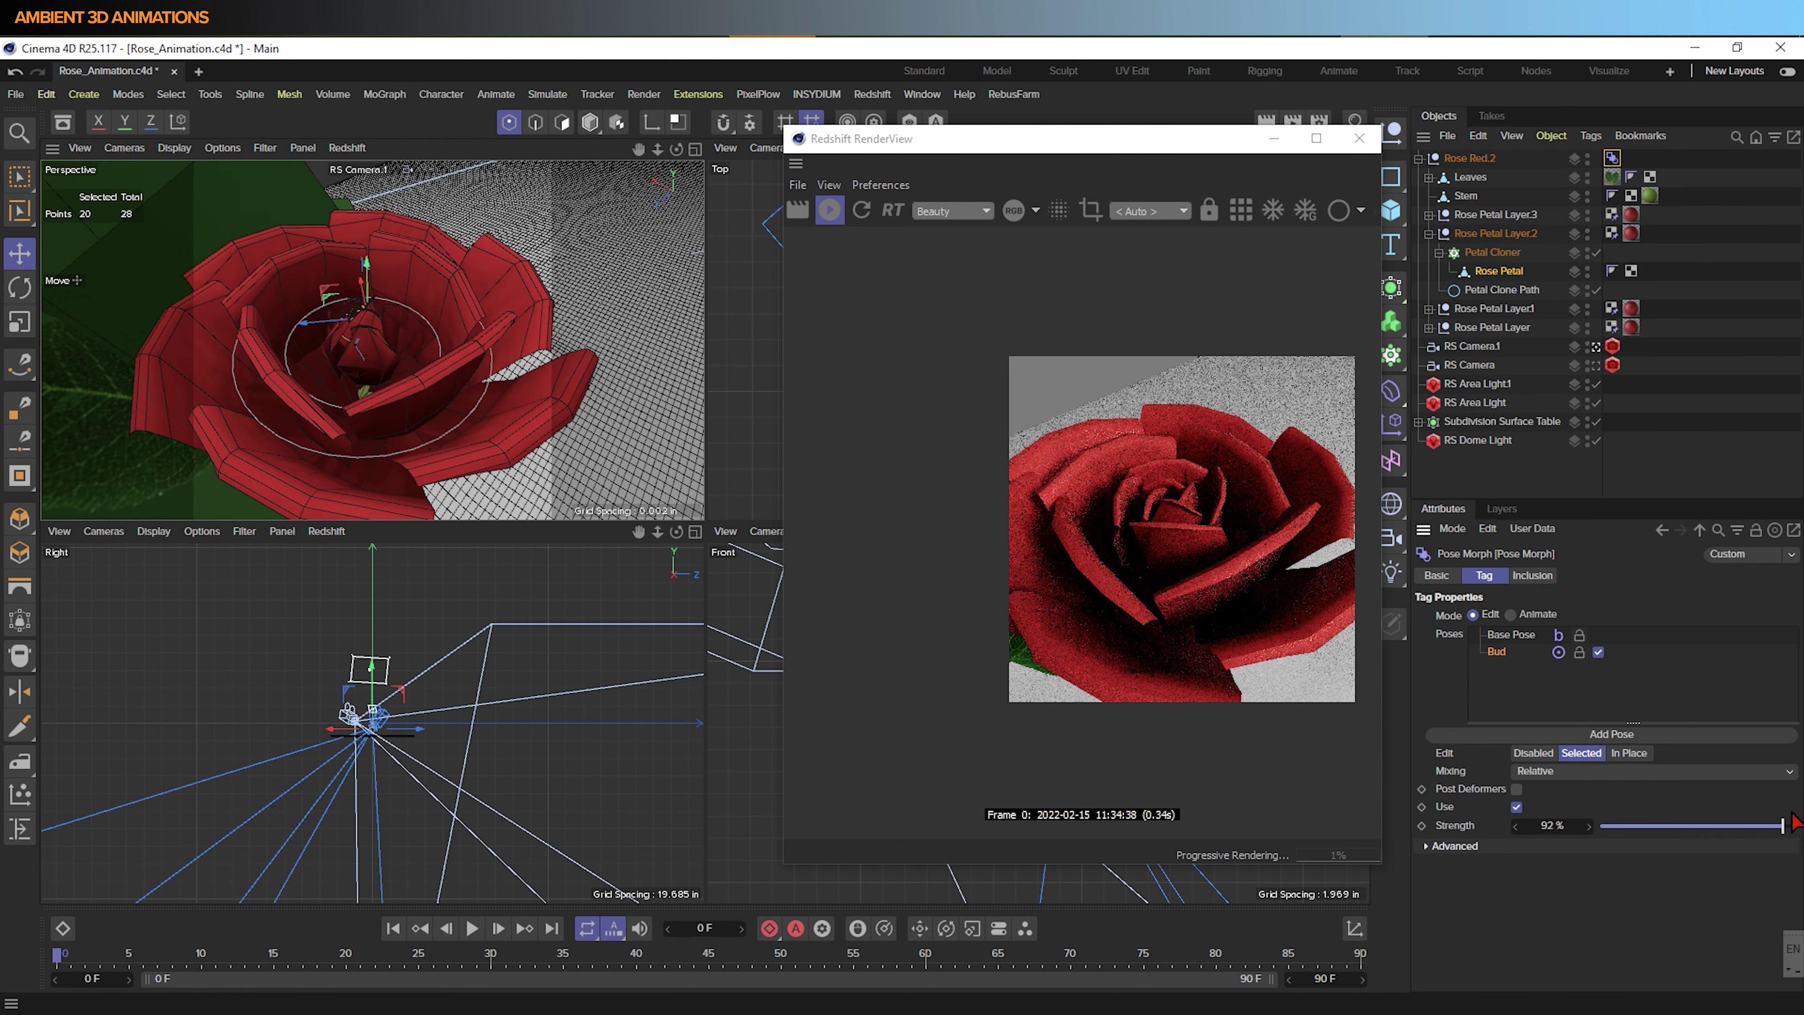
Collapse Rose Petal Layer.2 and expand the Rose Petal Layer1 hierarchy down to its petal
click(1483, 314)
click(1428, 309)
click(1431, 290)
click(1429, 234)
Select the upper points of Rose Petal in Layer1 using Rectangle Selection
click(1499, 290)
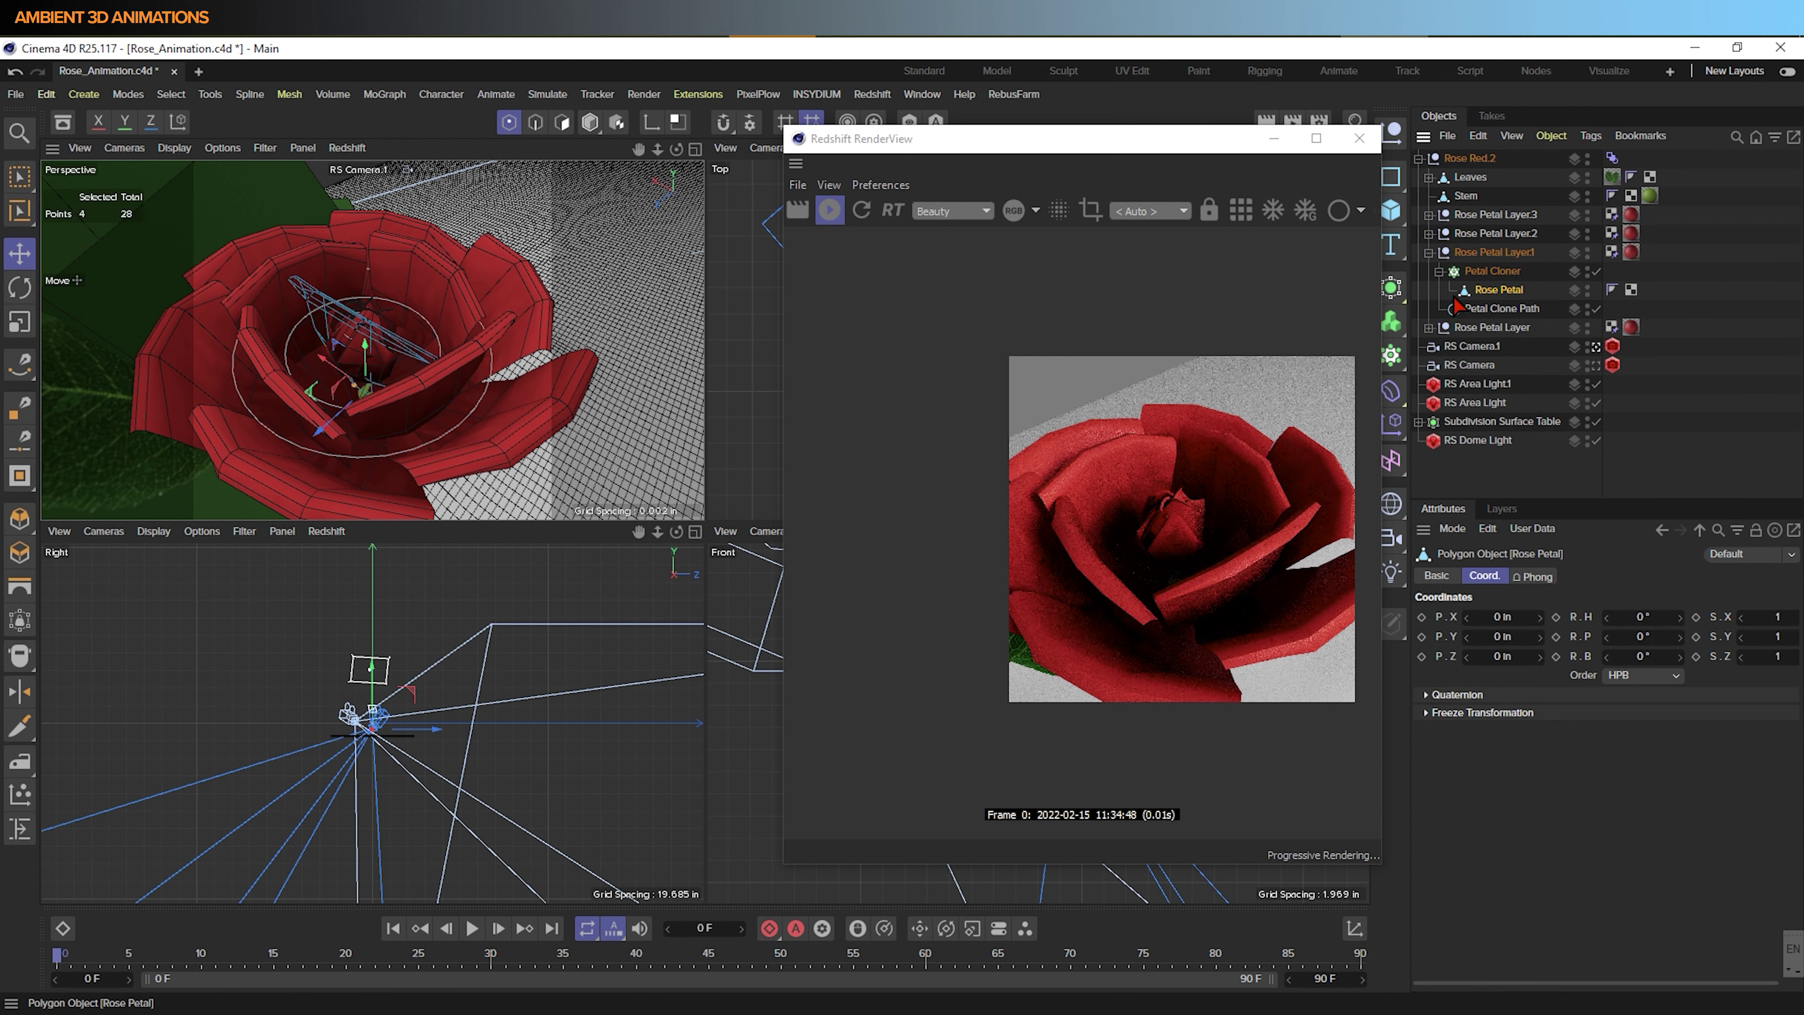
alt+drag(440, 426, 369, 348)
click(19, 177)
drag(332, 273, 469, 430)
alt+drag(469, 430, 277, 437)
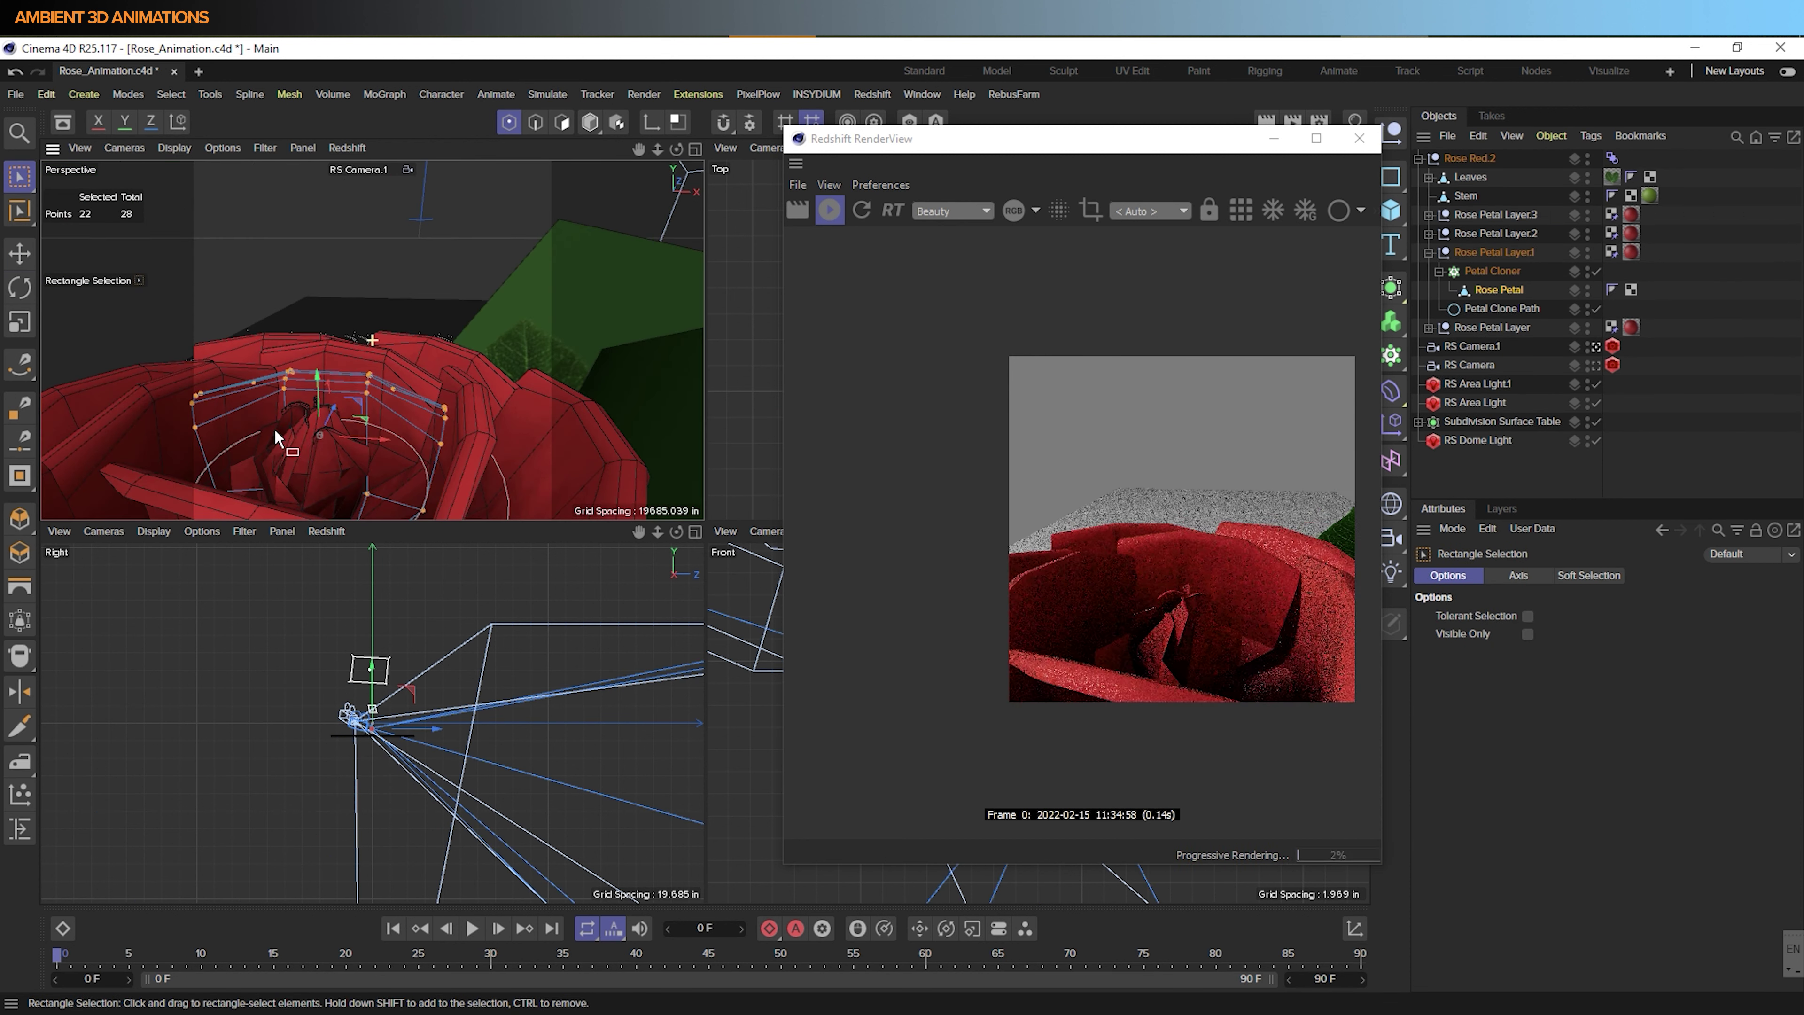
Scale the selected upper points of the Layer1 Rose Petal inward to close the petals around the flower's centre
alt+drag(398, 426, 352, 473)
key(t)
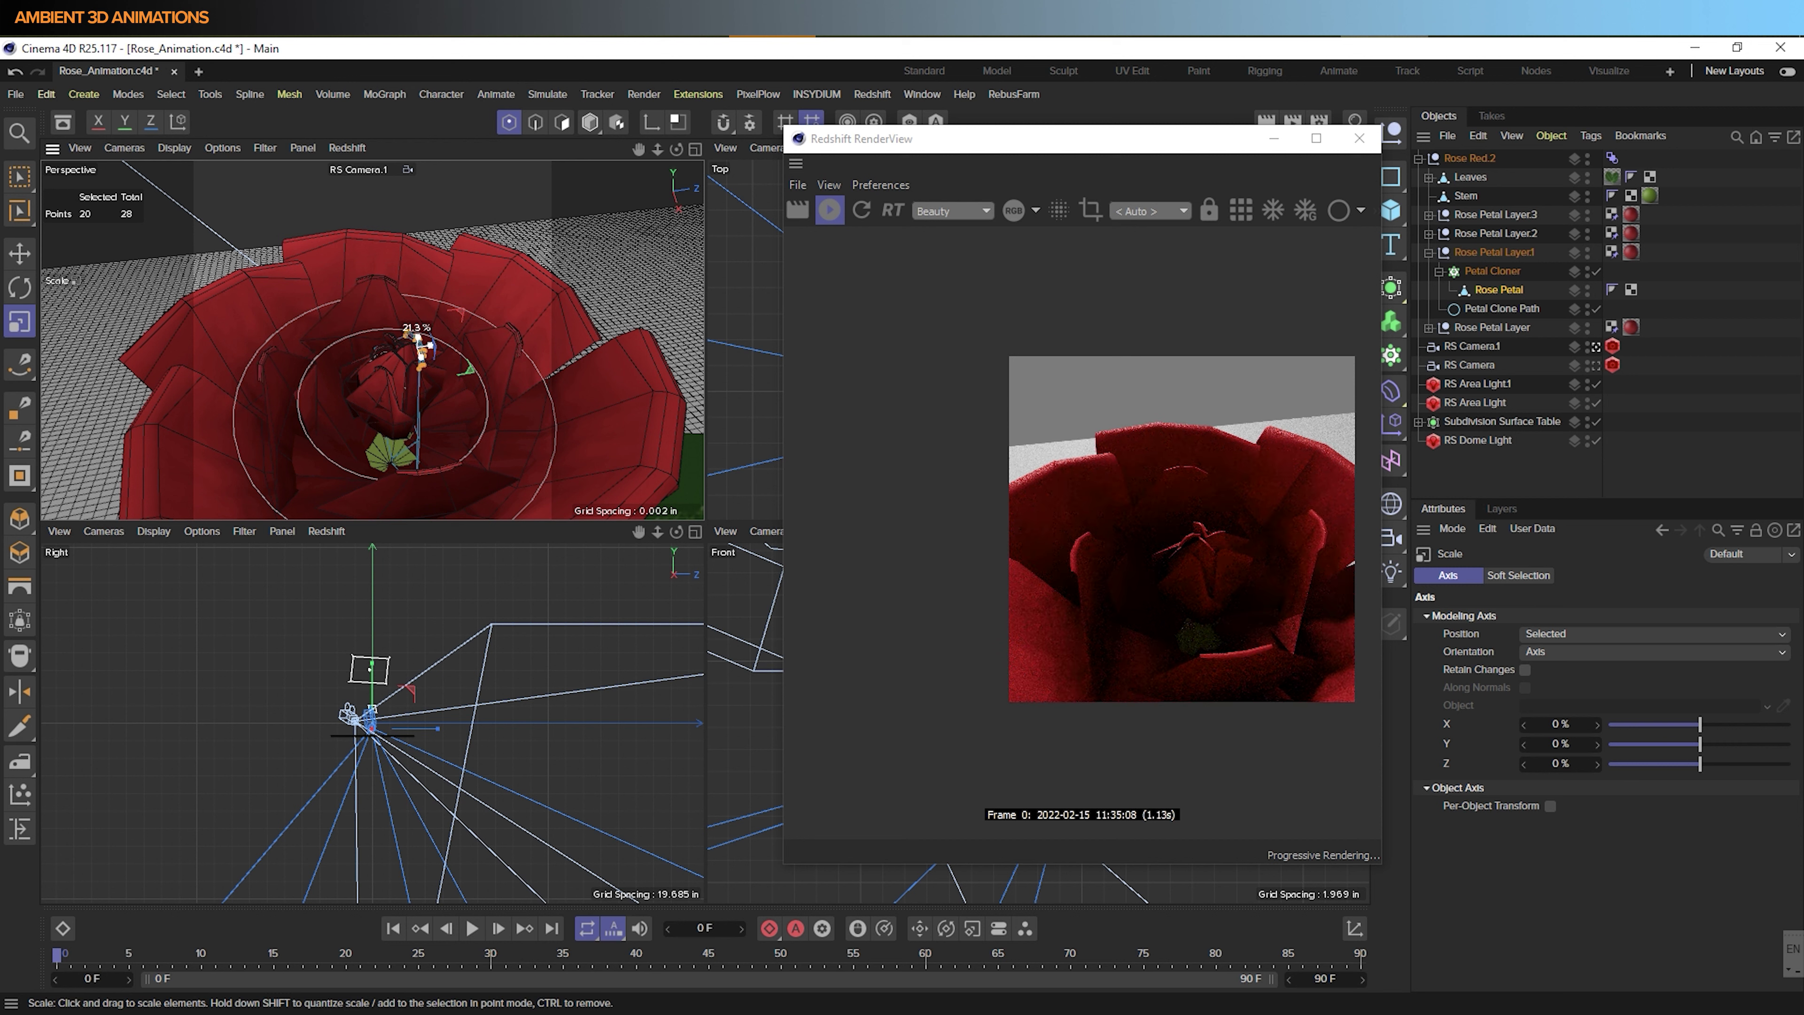
click(1514, 305)
key(t)
drag(497, 398, 319, 341)
click(1515, 292)
drag(427, 427, 206, 513)
Scale the Petal Clone Path circle of Rose Petal Layer1 as a whole object in model mode
click(1519, 291)
click(590, 122)
alt+drag(490, 398, 568, 508)
click(1502, 308)
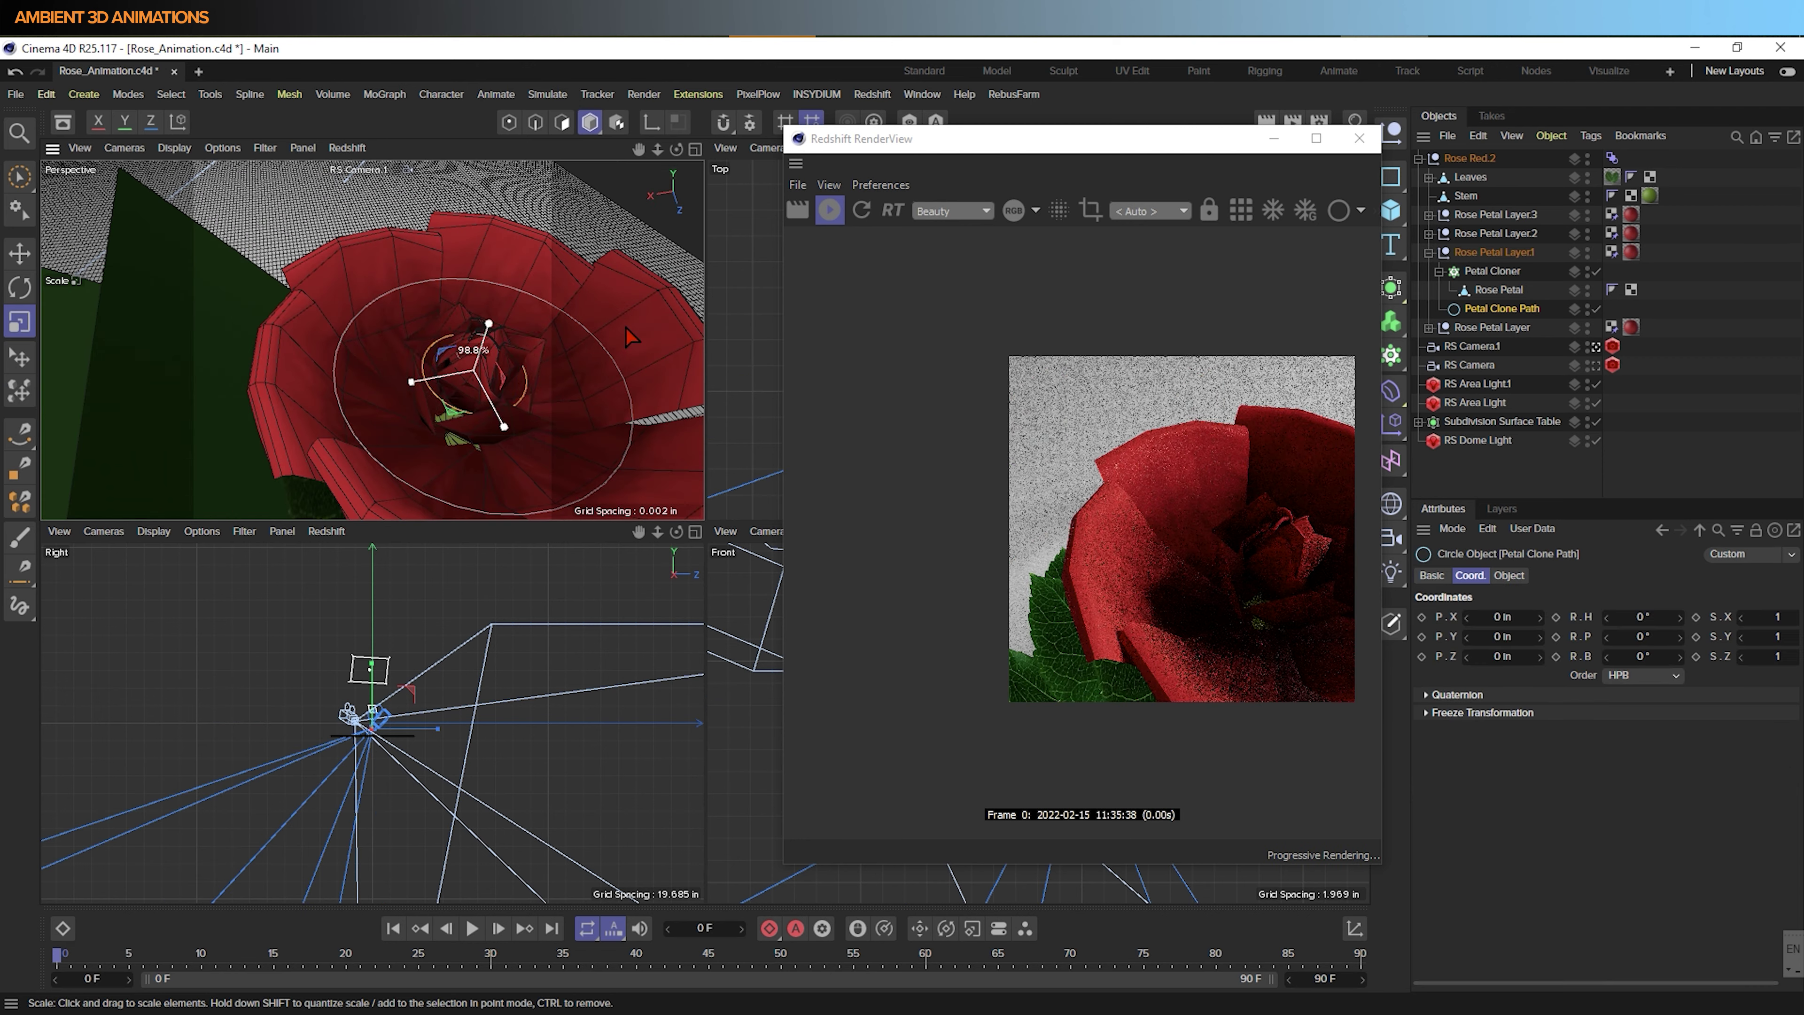
mouse_move(515, 343)
mouse_down()
mouse_move(441, 348)
mouse_move(519, 129)
mouse_up()
Move the Layer1 Rose Petal's selected points in point mode so the petals close tightly around the inner bud
click(509, 122)
key(e)
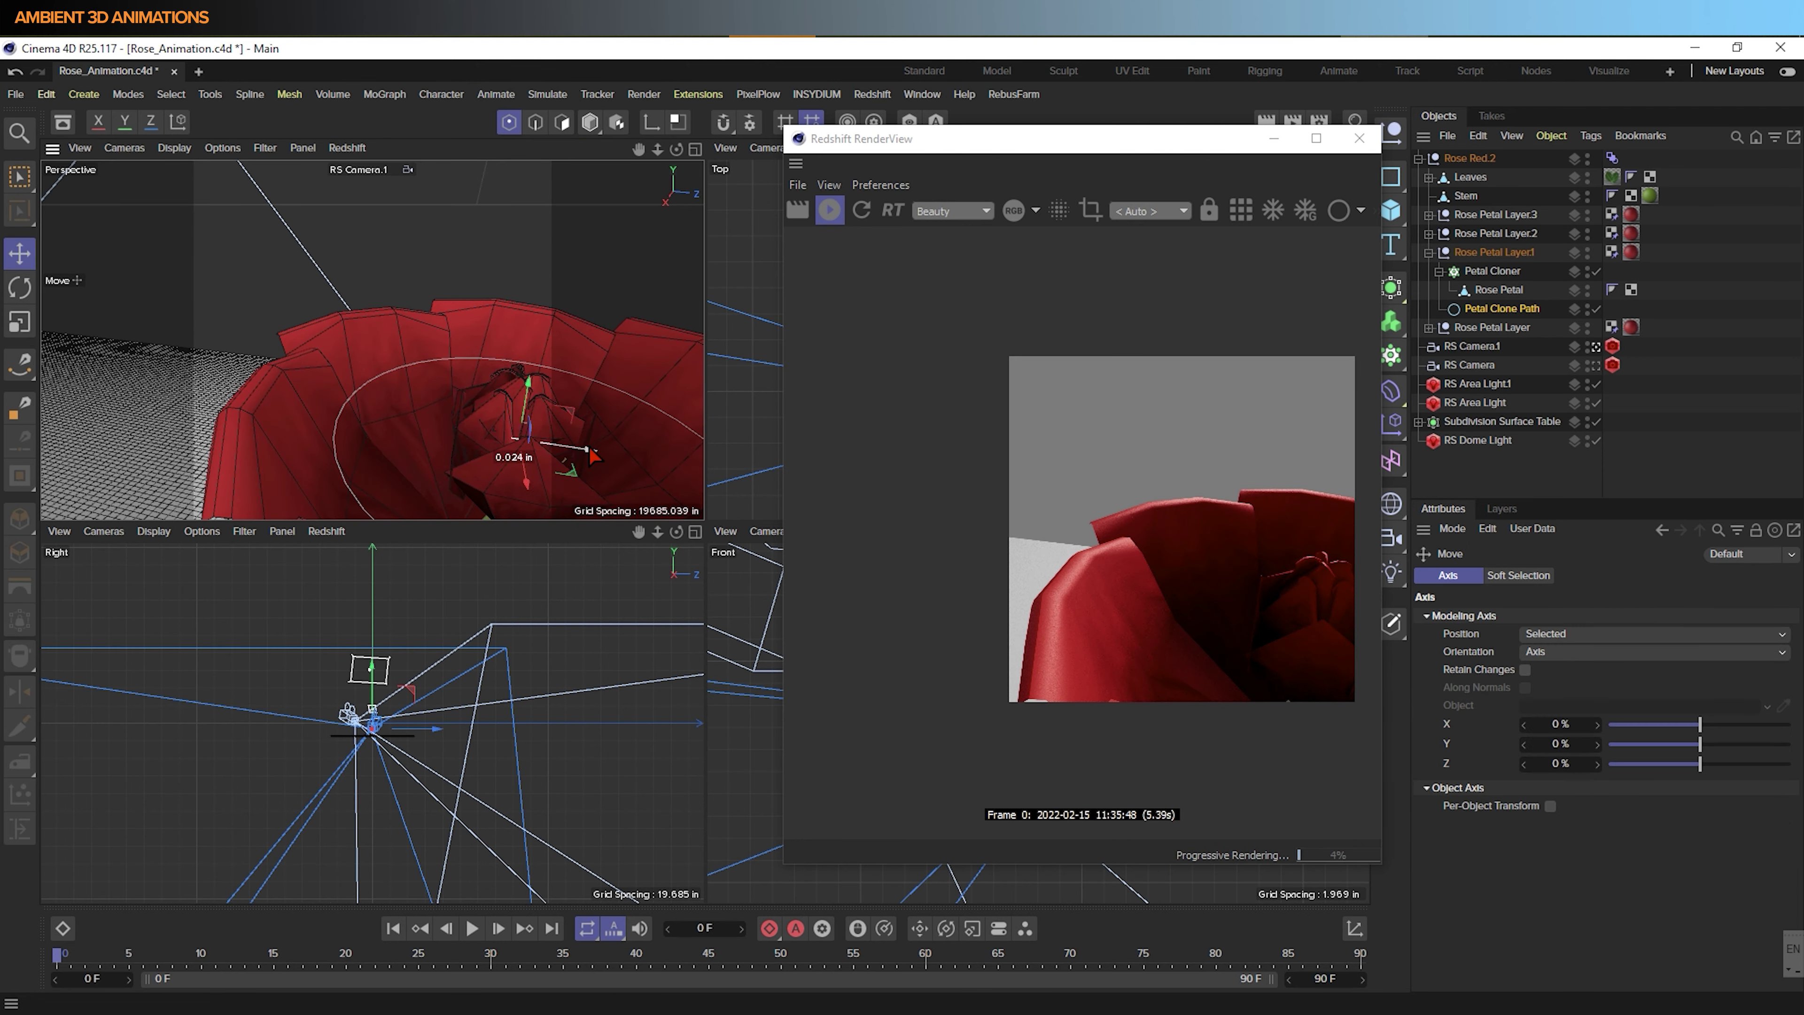
click(1499, 290)
drag(598, 410, 602, 412)
drag(526, 306, 526, 313)
drag(580, 374, 529, 391)
drag(527, 392, 522, 469)
drag(508, 402, 513, 397)
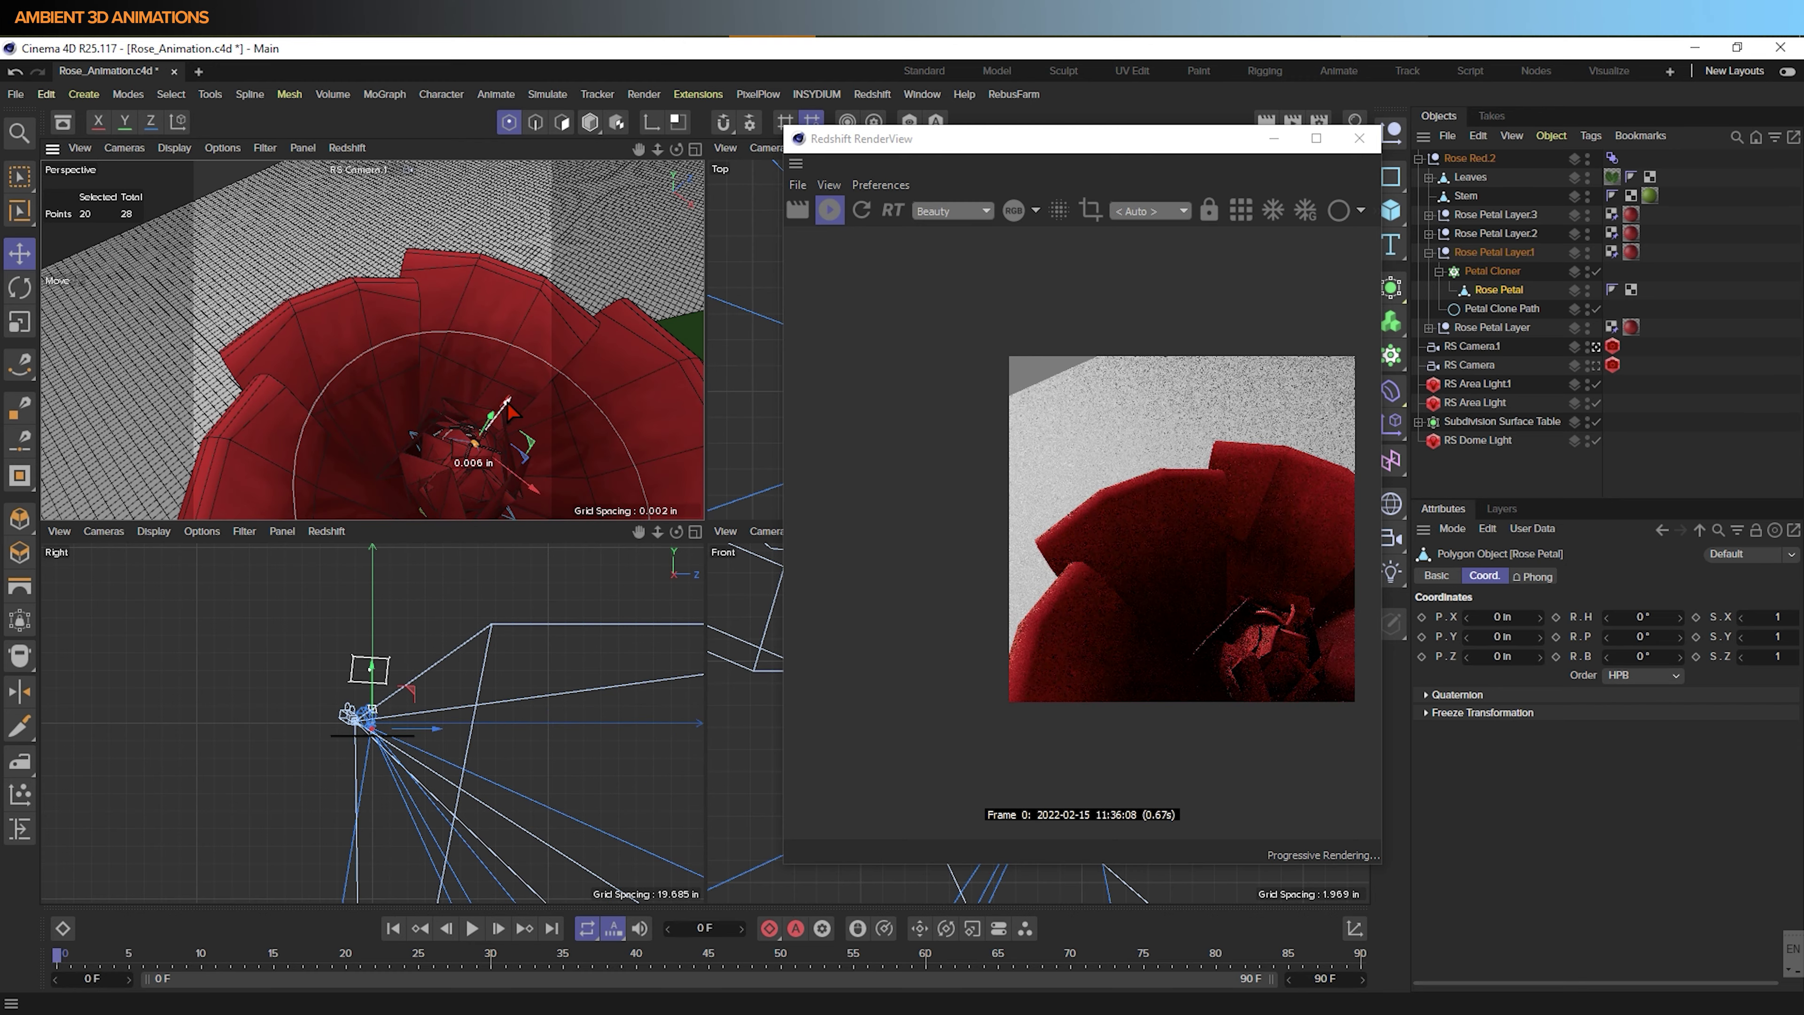
Collapse Rose Petal Layer1, expand Rose Petal Layer, and select the upper points of its Rose Petal with Rectangle Selection
alt+drag(548, 471, 461, 320)
alt+drag(452, 425, 547, 313)
click(1491, 327)
click(1428, 253)
click(1428, 271)
click(1498, 308)
click(19, 177)
drag(271, 225, 454, 384)
Scale and move the selected upper points of the outermost layer's petal inward over the bud, undoing the last adjustment
key(t)
key(e)
drag(403, 238, 462, 220)
alt+drag(539, 320, 498, 358)
click(15, 71)
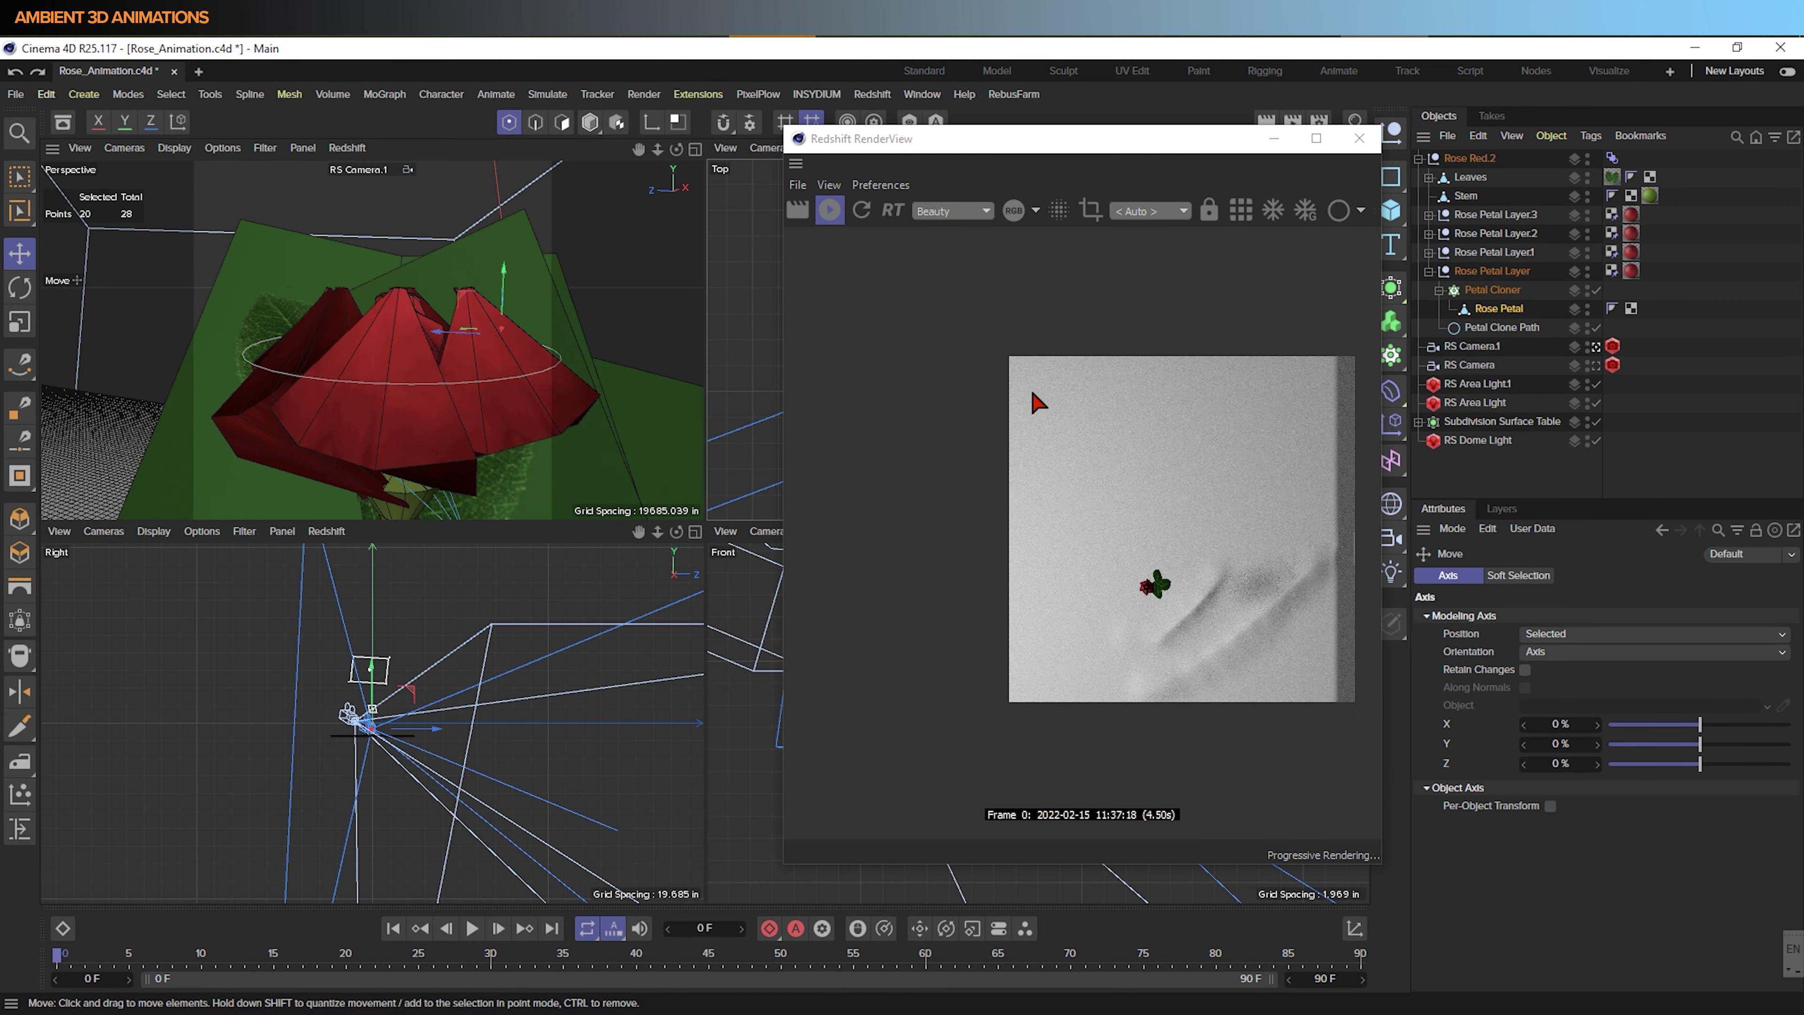
Scale the Petal Clone Path of the outermost Rose Petal Layer to pull its petals toward the centre
click(1502, 327)
key(t)
drag(426, 462, 292, 485)
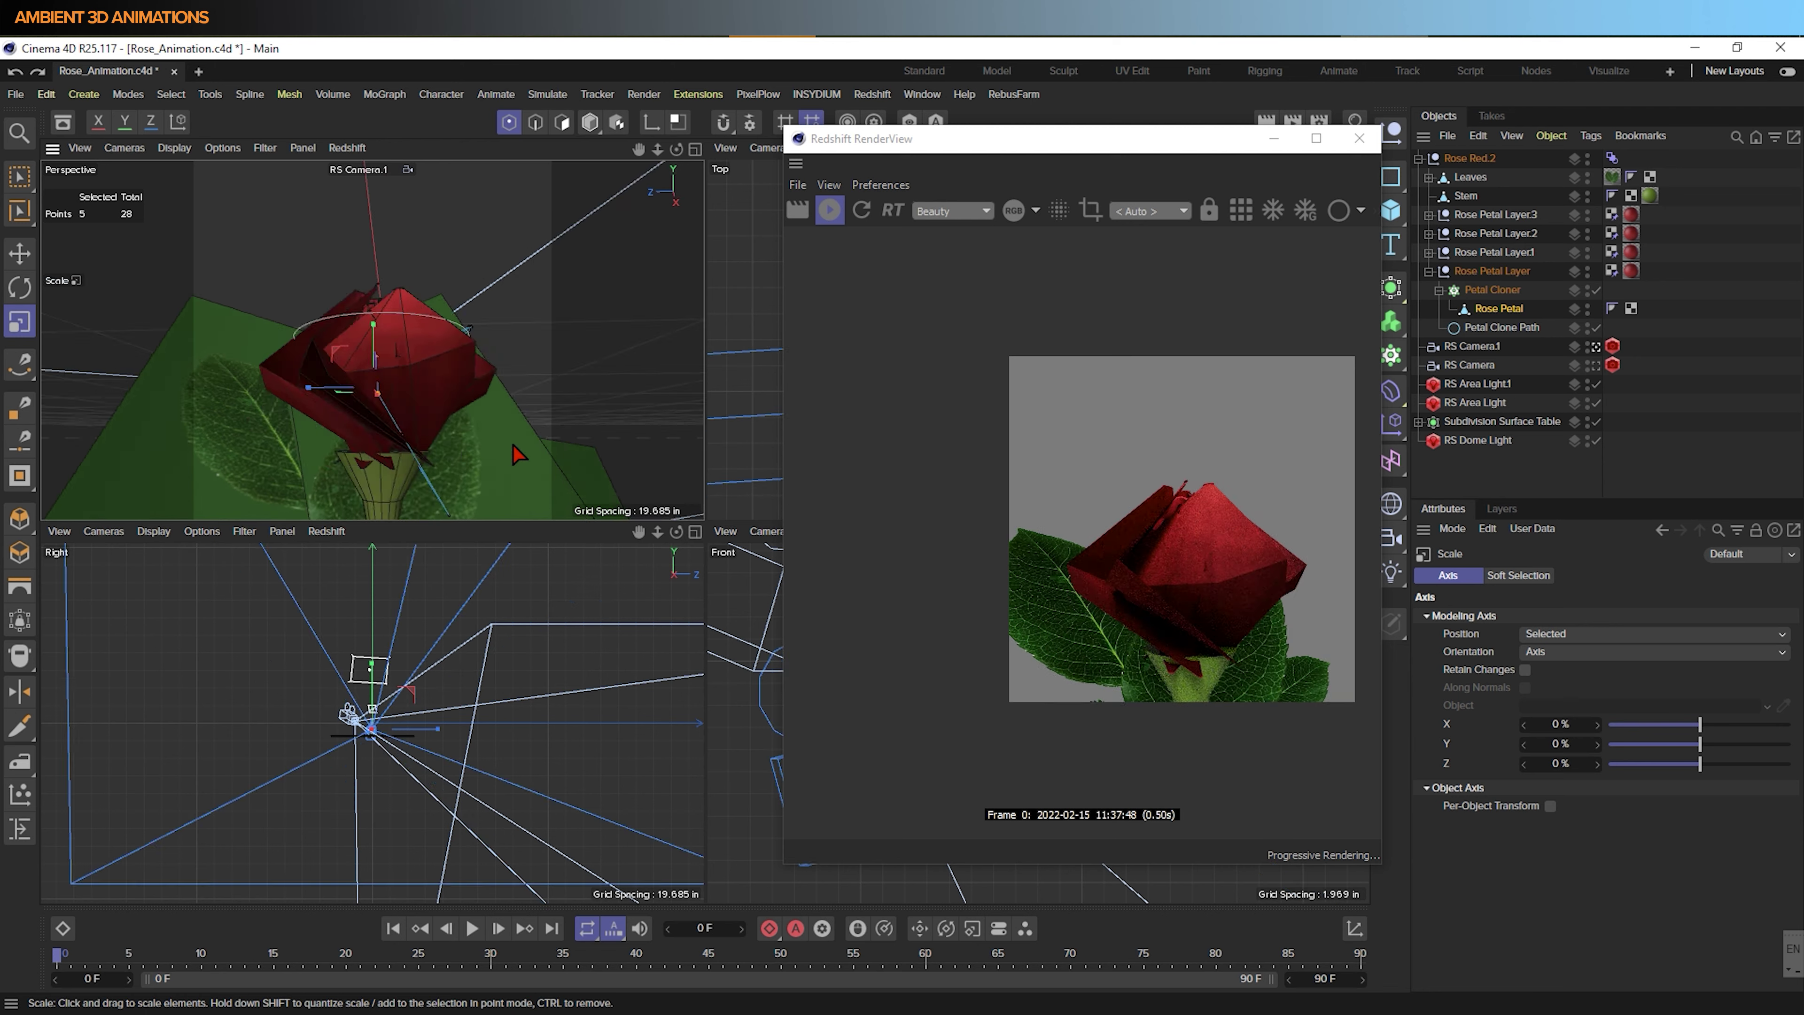
Select the outermost petal's lower points, move and scale them toward the stem, and undo the last point adjustment
drag(314, 371, 561, 469)
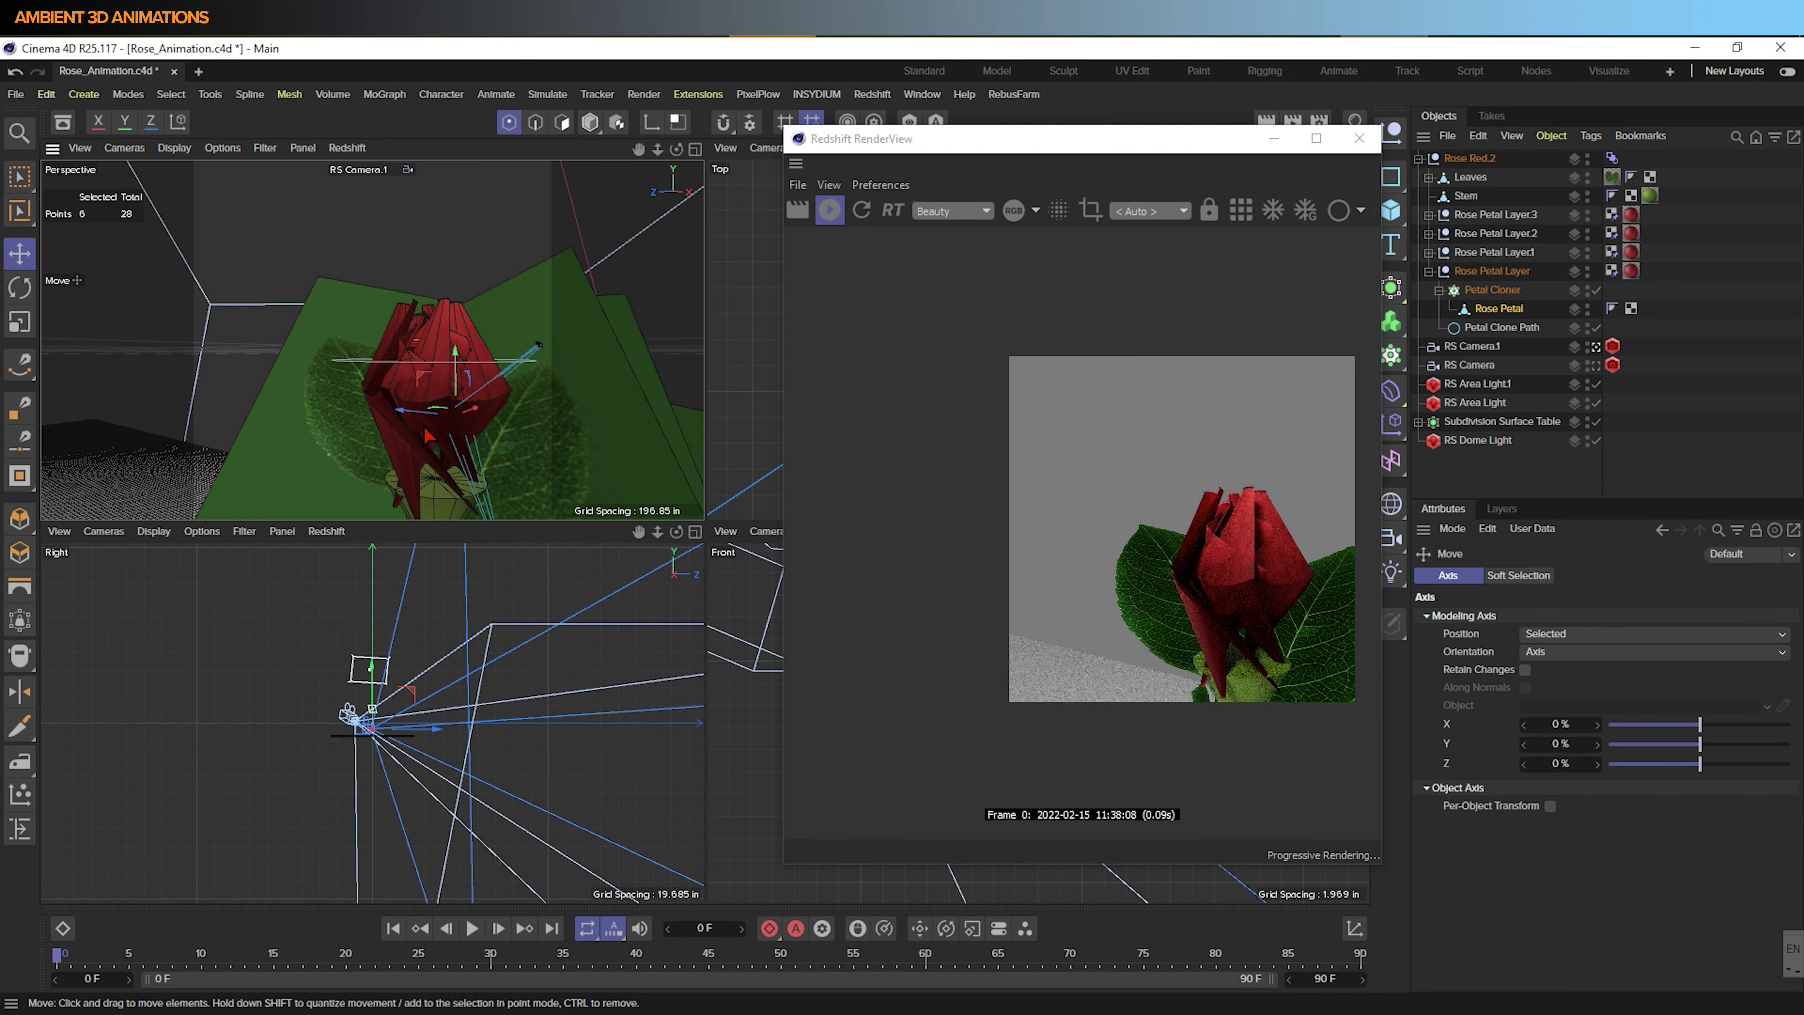
drag(423, 388, 426, 384)
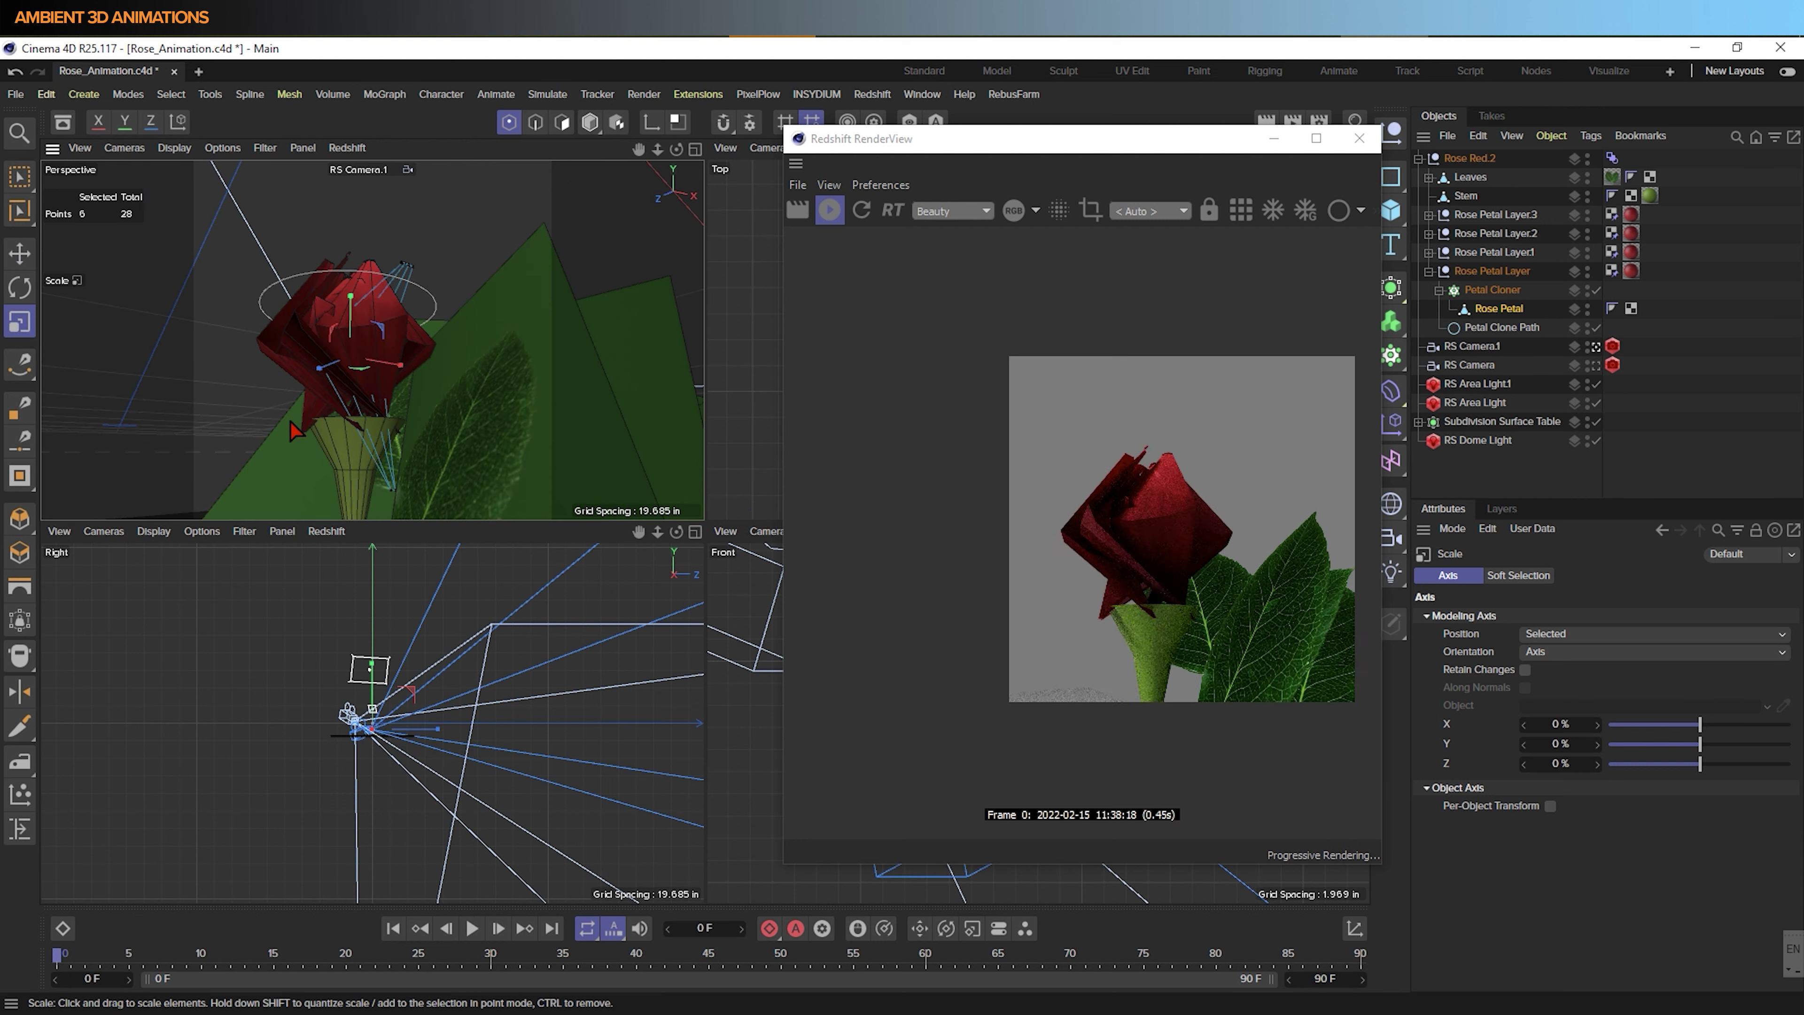
key(0)
drag(385, 474, 353, 472)
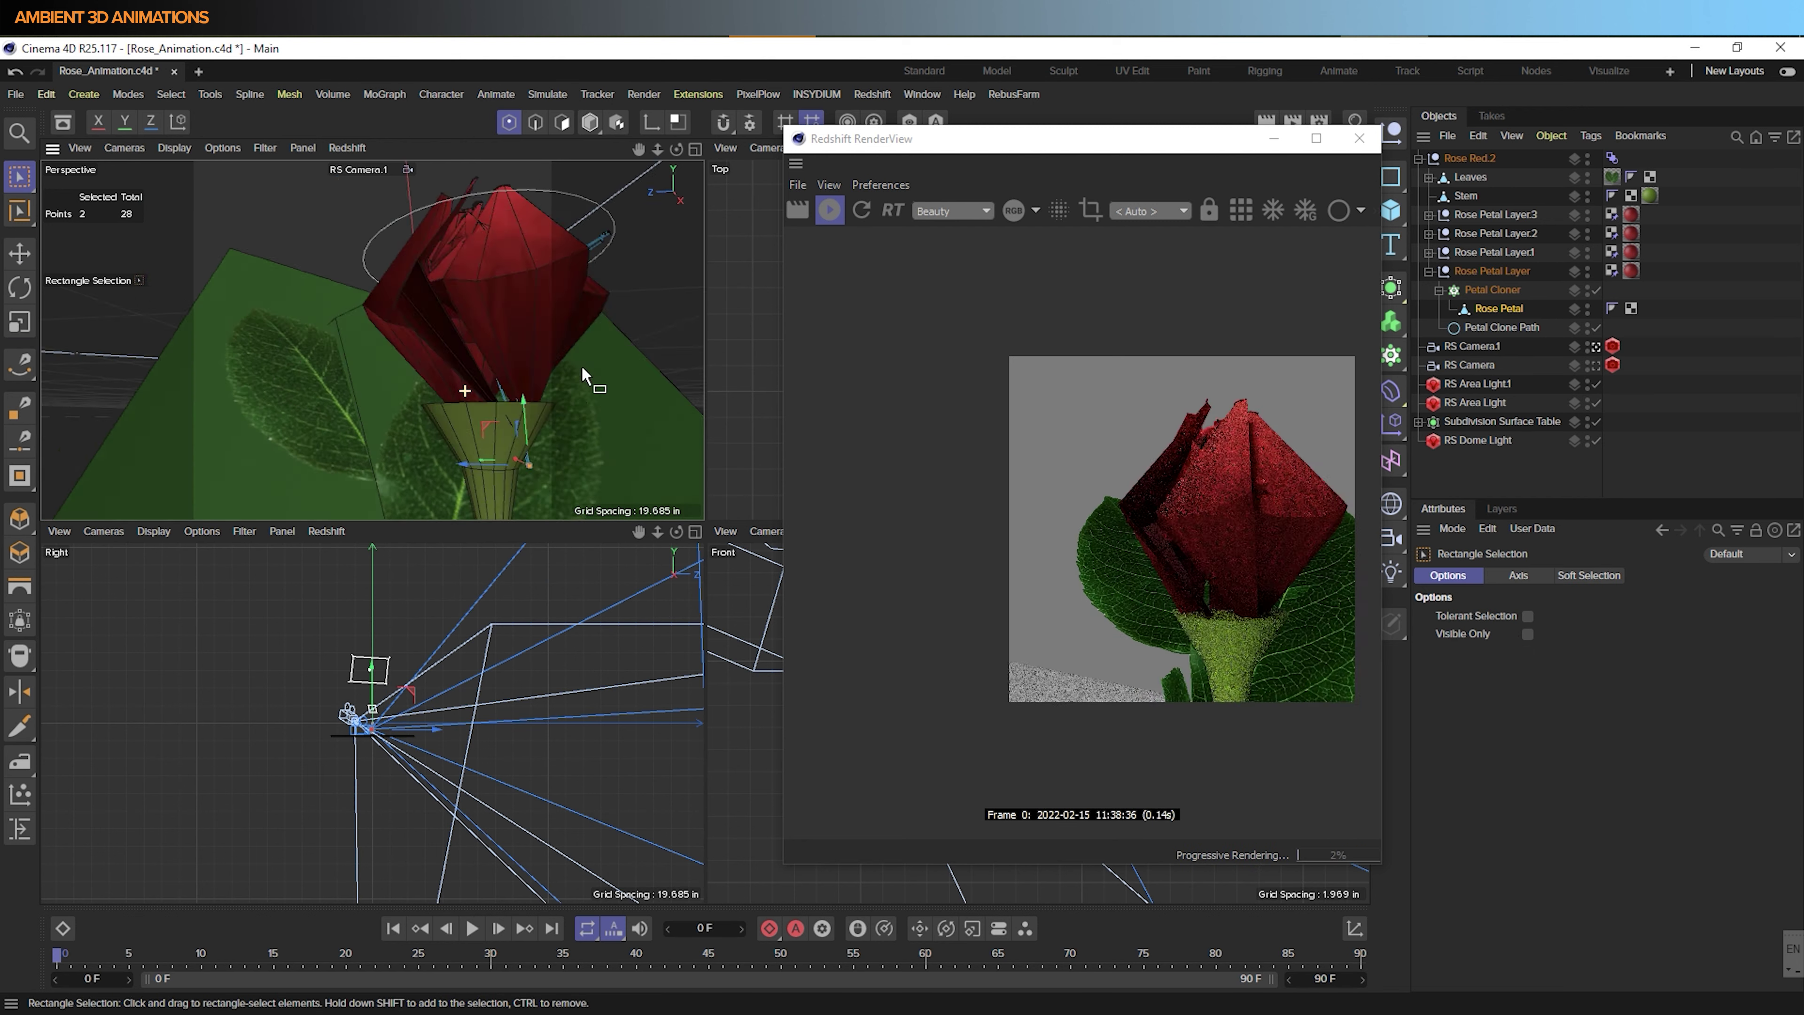
mouse_move(581, 365)
alt+mouse_down()
mouse_move(559, 394)
mouse_move(577, 383)
alt+mouse_up()
key(t)
key(ctrl+z)
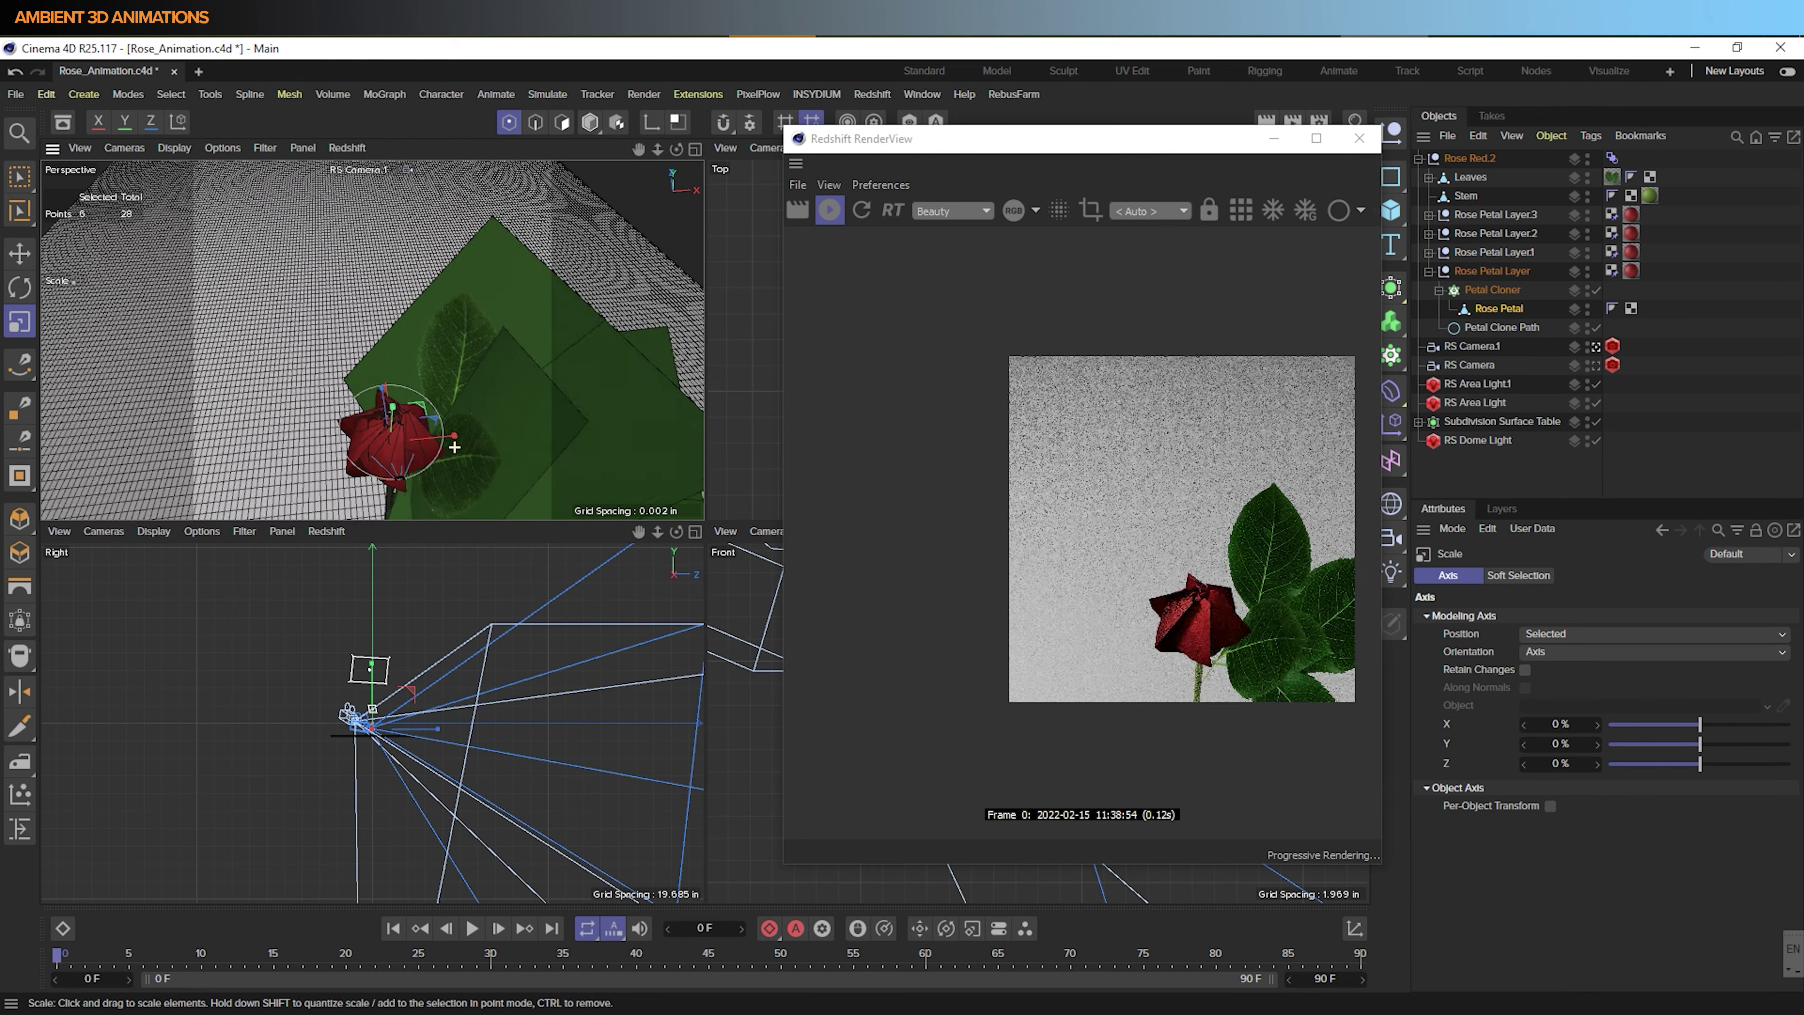
Select all four layers from Rose Petal Layer.3 to Rose Petal Layer and move them together to seat the bud on the stem
alt+drag(455, 447, 603, 434)
click(1495, 215)
shift+click(1492, 270)
alt+right_drag(697, 491, 595, 483)
alt+drag(596, 483, 398, 370)
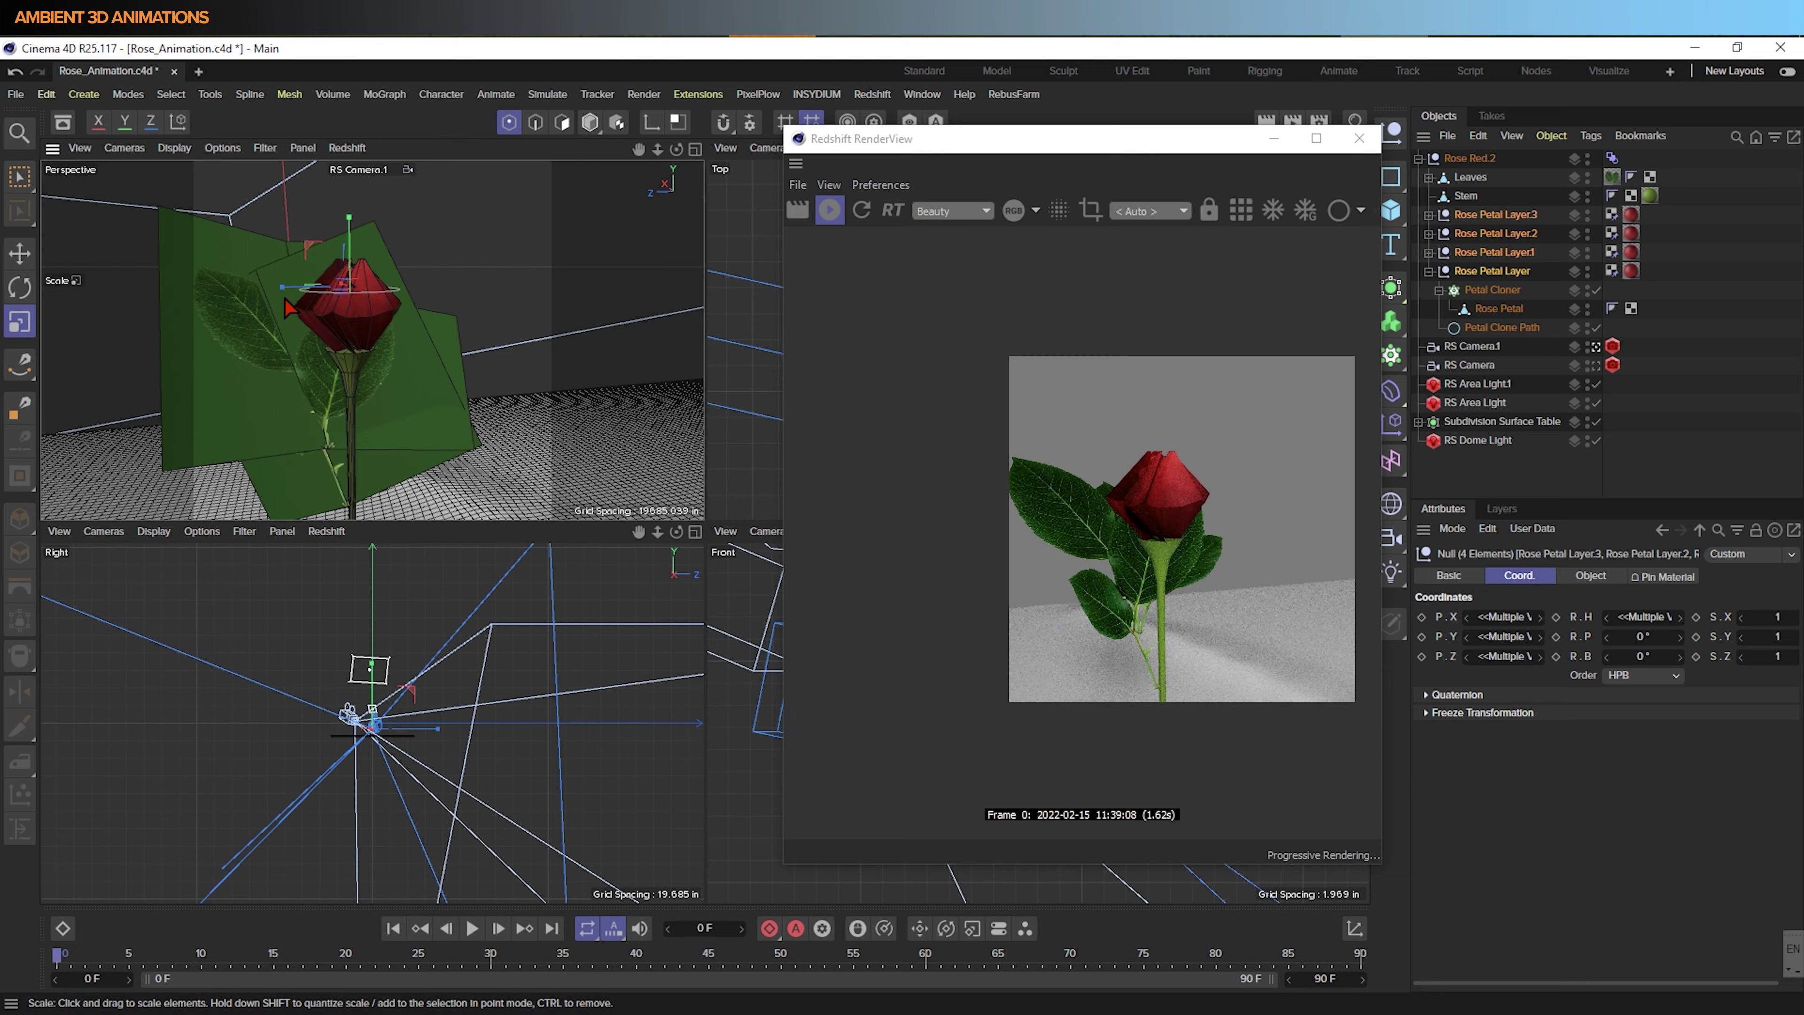
alt+right_drag(398, 370, 498, 362)
key(e)
drag(350, 278, 346, 278)
alt+drag(396, 359, 434, 398)
drag(474, 264, 455, 256)
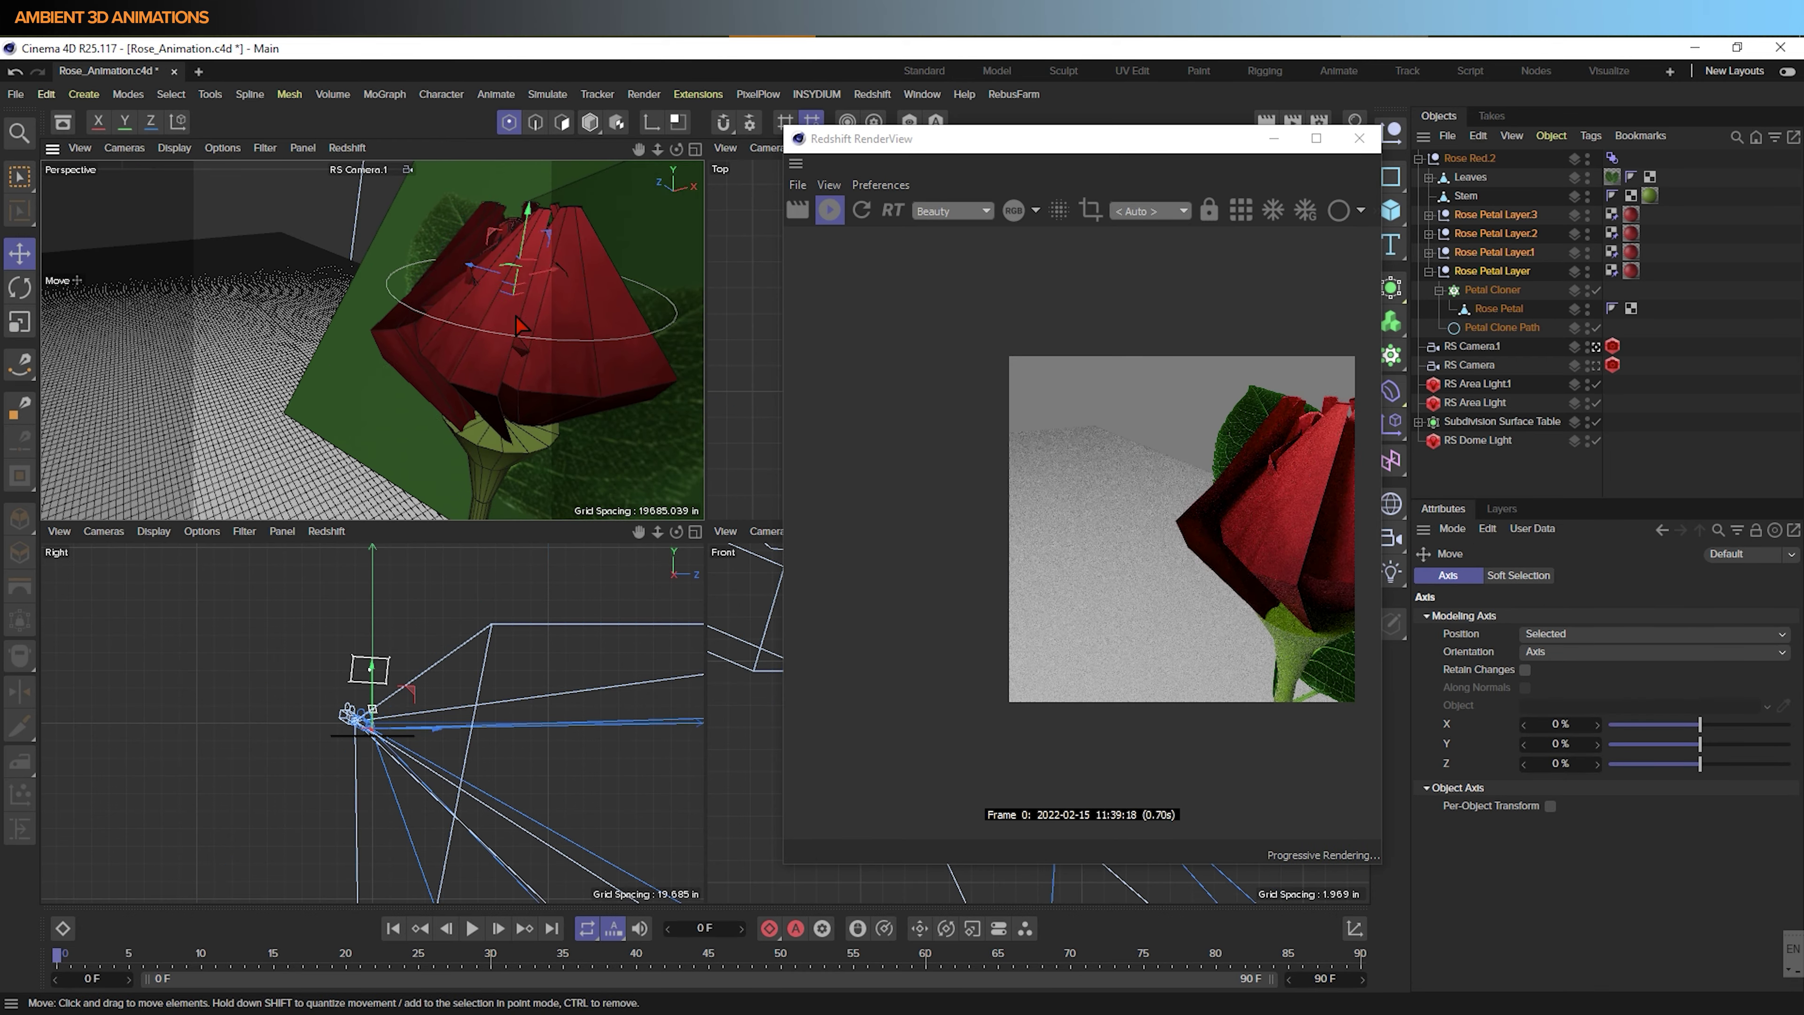
Preview the whole bloom by sweeping the Bud pose strength on the Pose Morph tag down to 0% and back to 100%
alt+right_drag(483, 320, 398, 320)
alt+drag(398, 320, 391, 373)
alt+right_drag(392, 372, 334, 398)
mouse_move(355, 412)
alt+mouse_down()
mouse_move(370, 469)
mouse_move(380, 423)
alt+mouse_up()
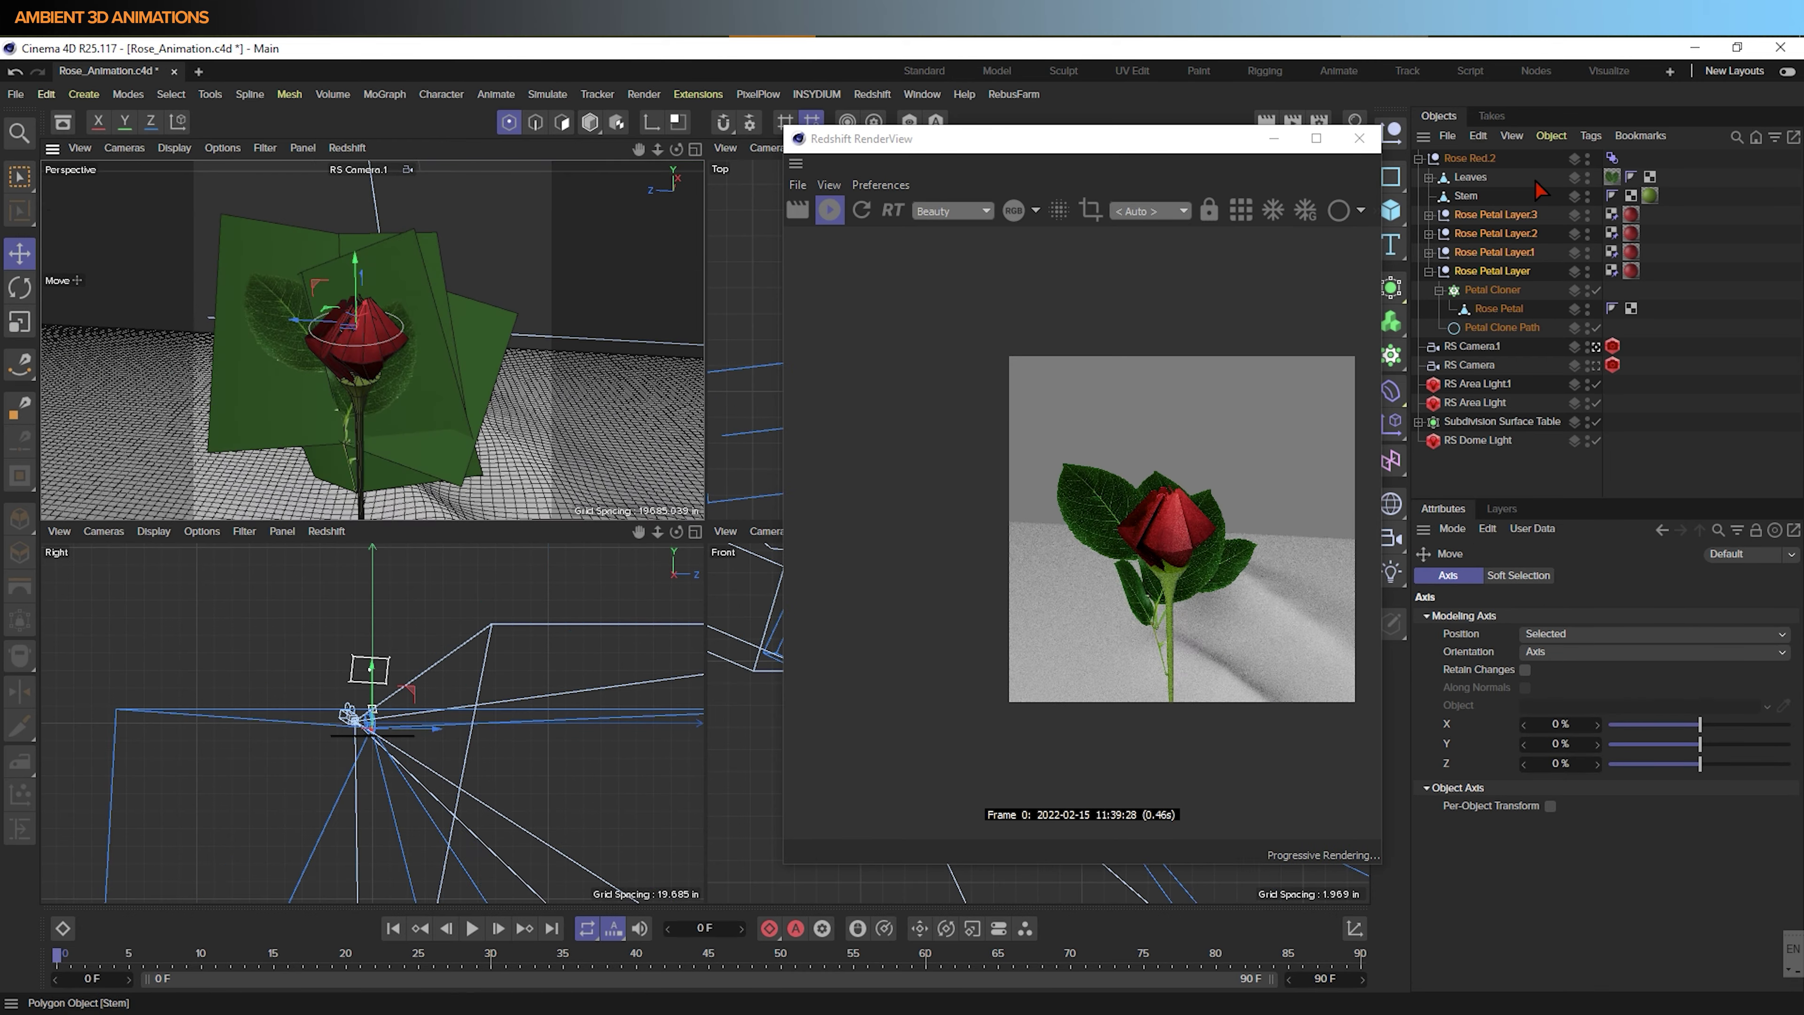
click(1611, 158)
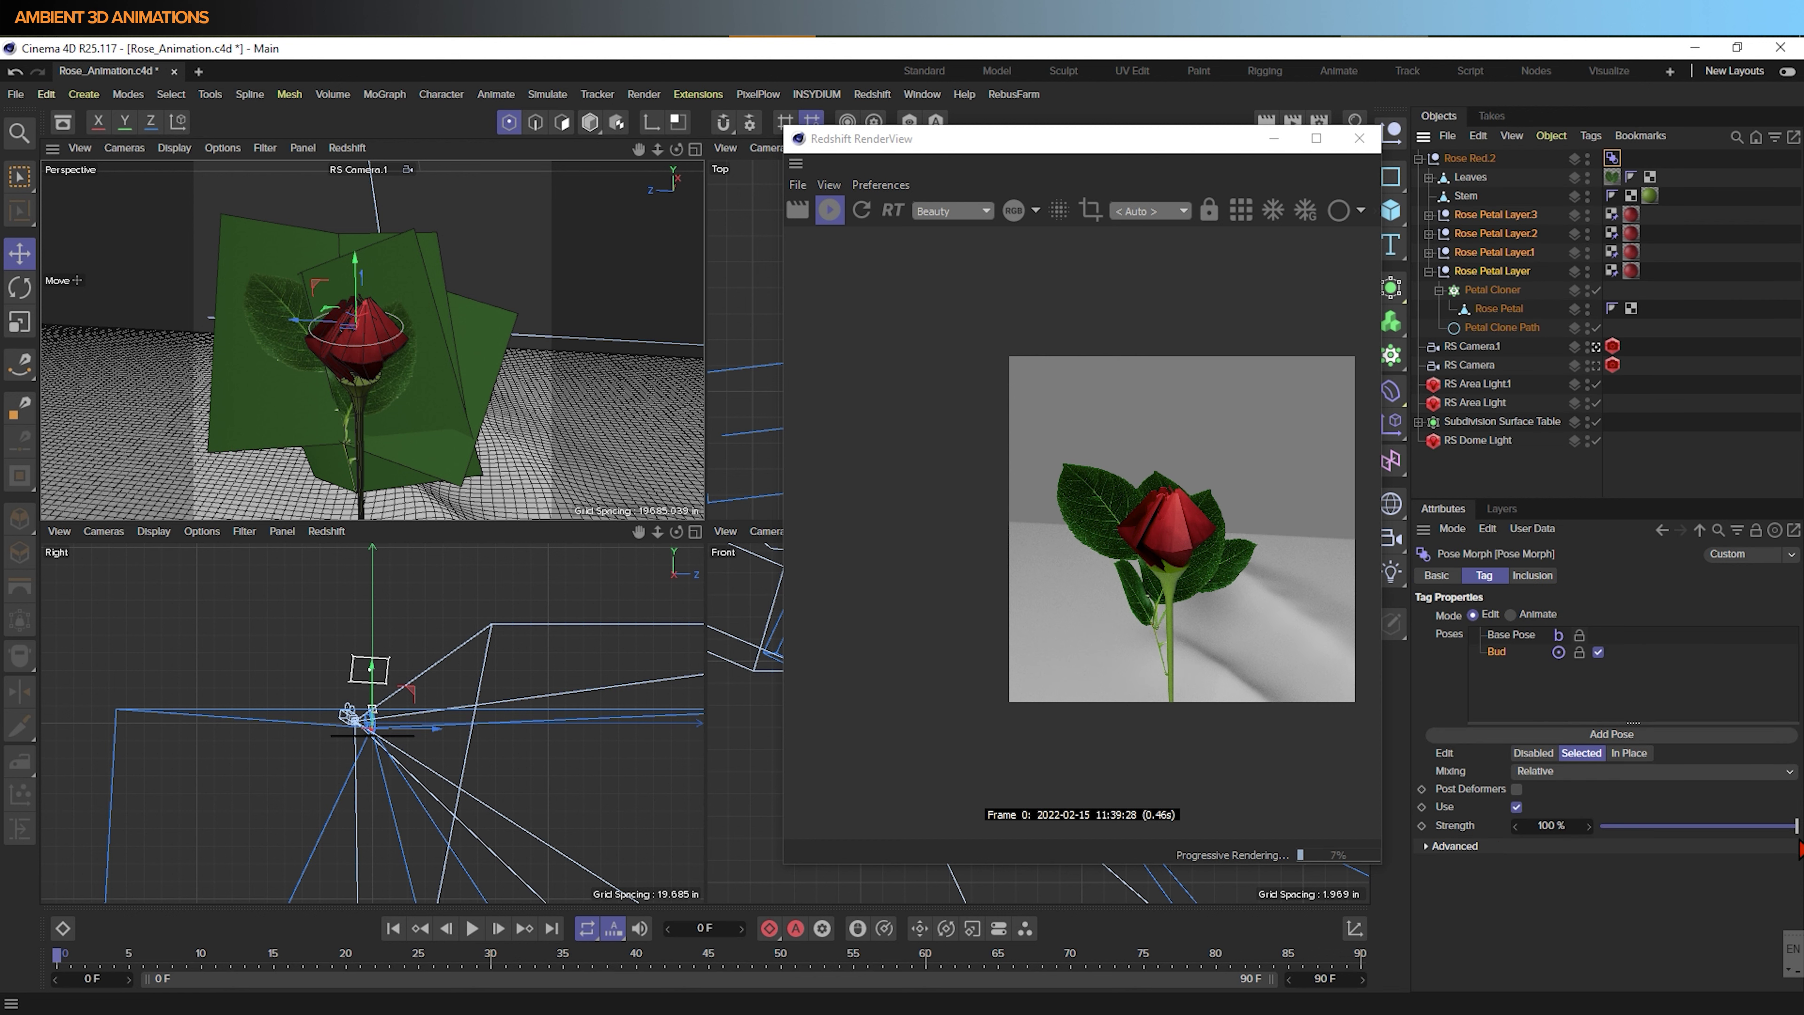
drag(1798, 830, 1787, 831)
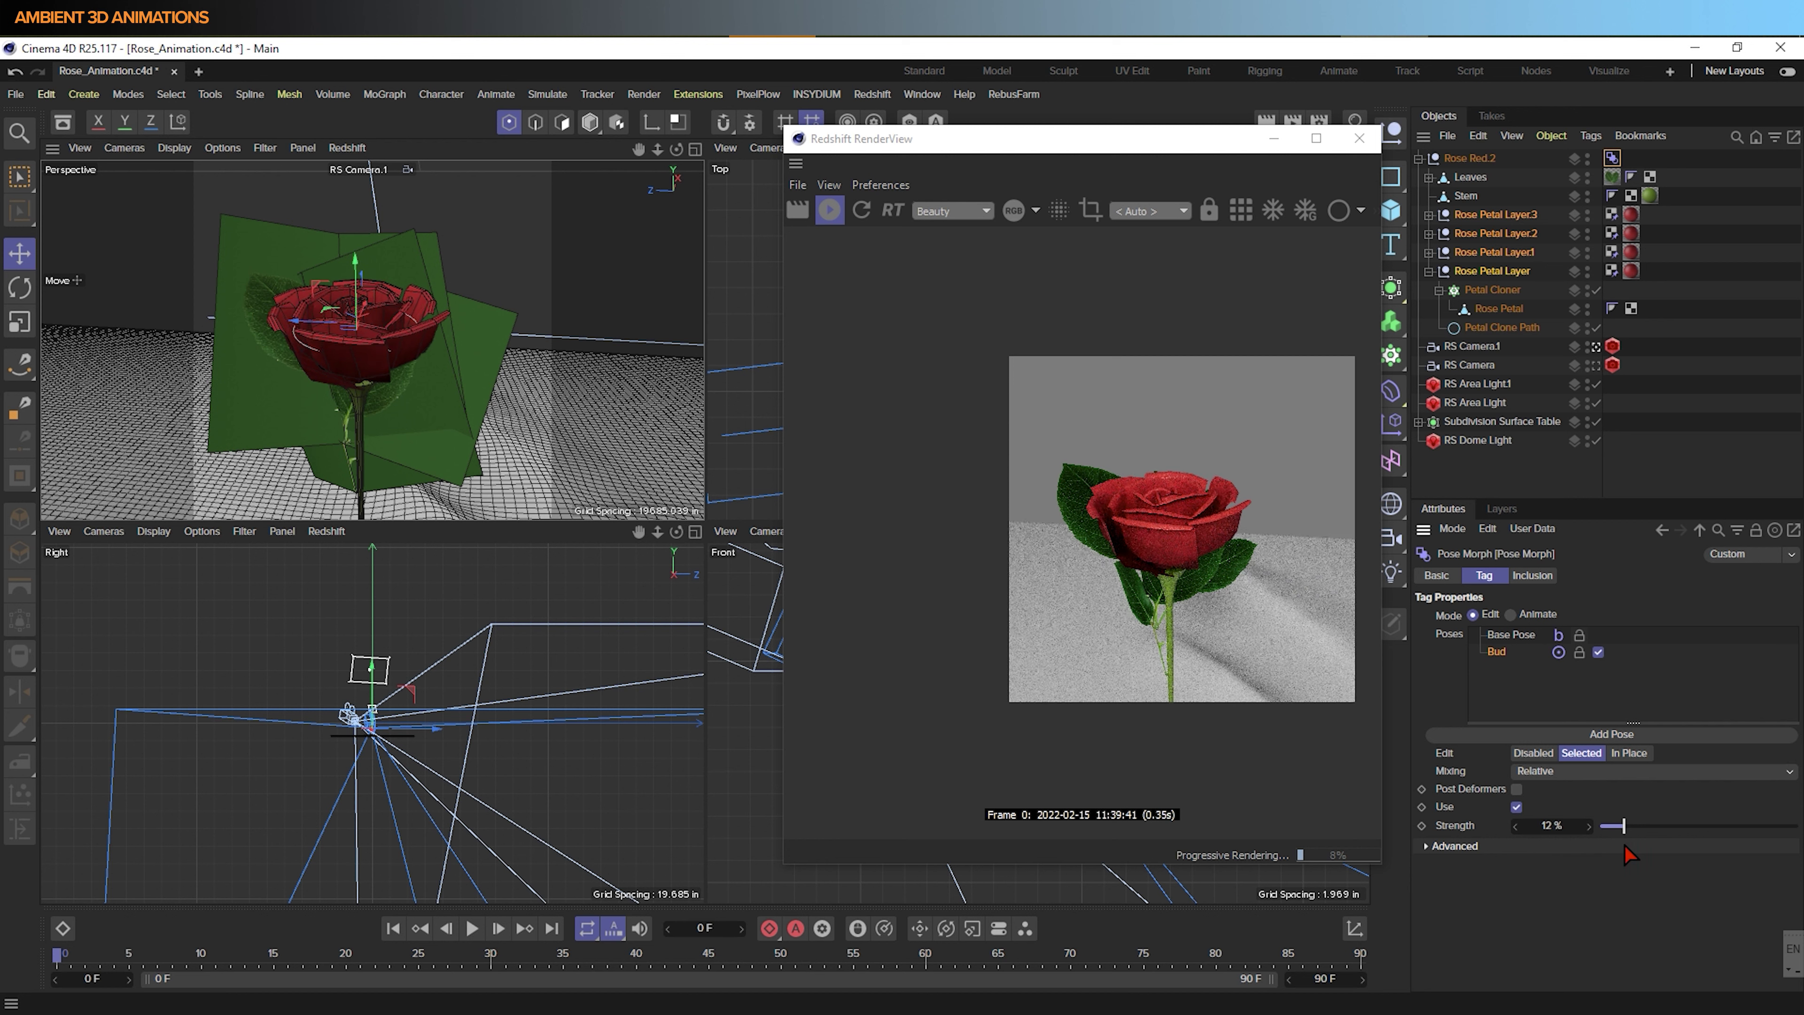
alt+drag(423, 455, 434, 508)
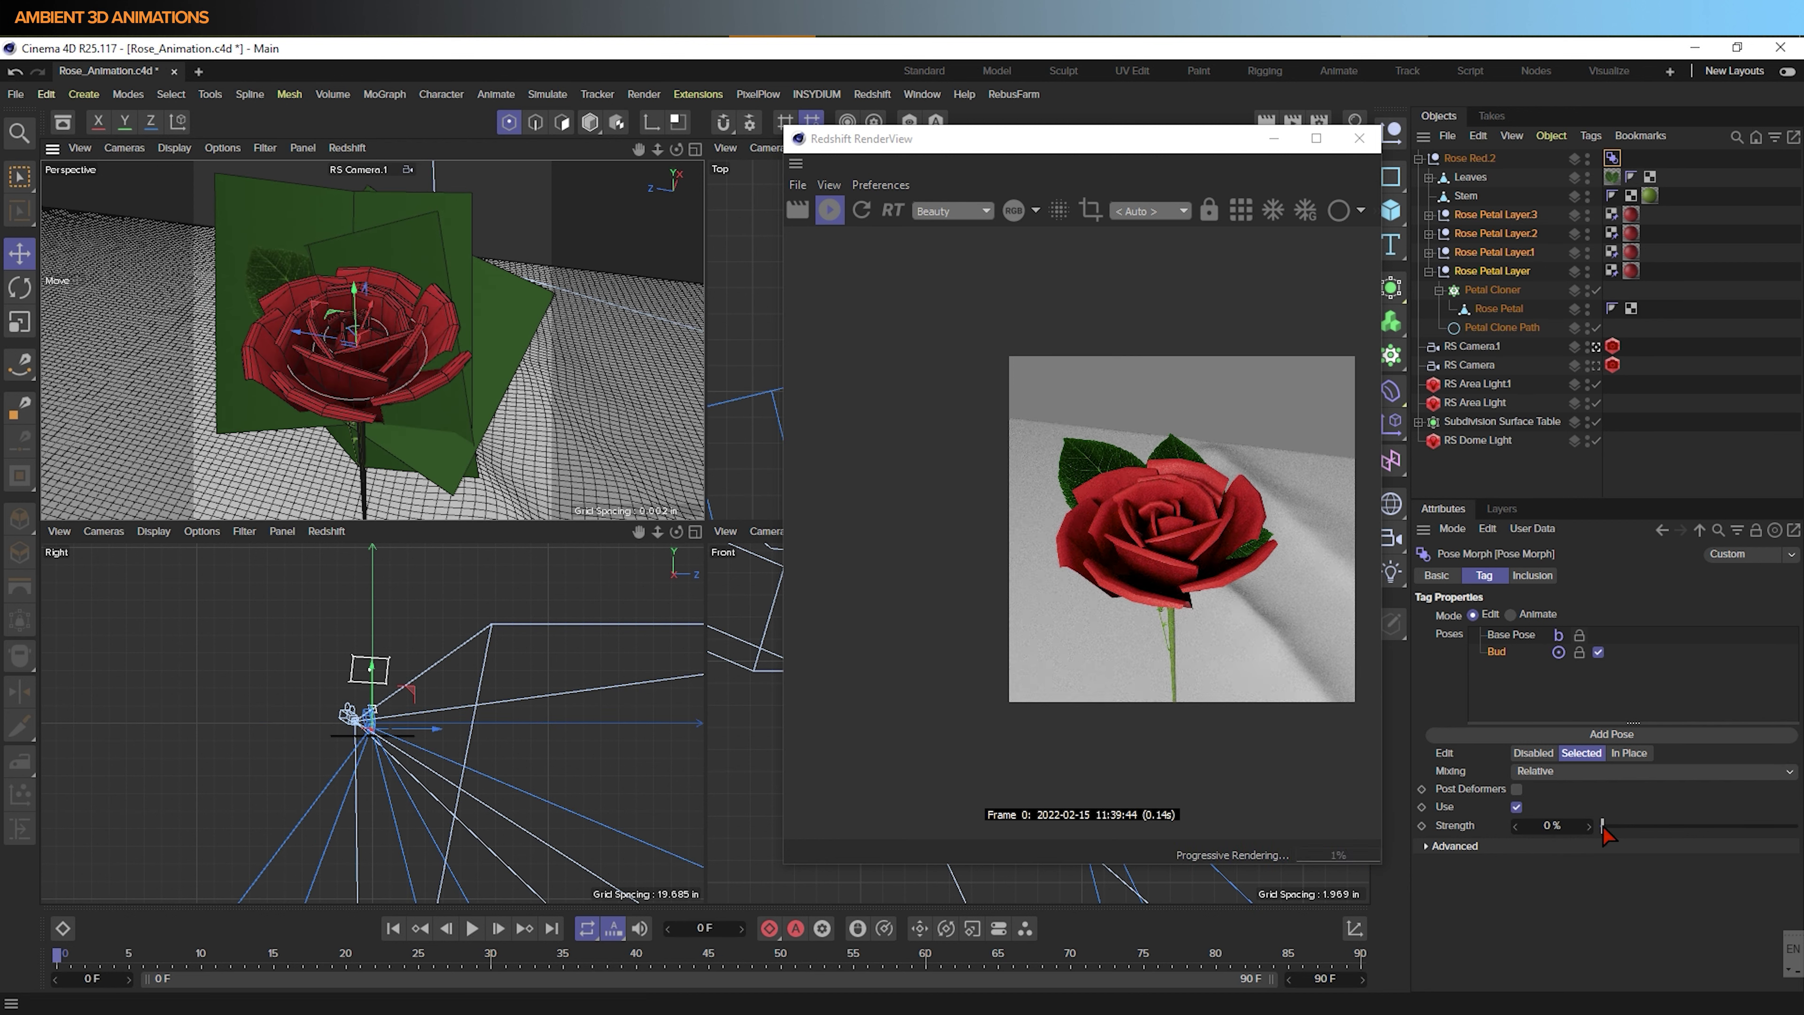
drag(1607, 831, 1795, 828)
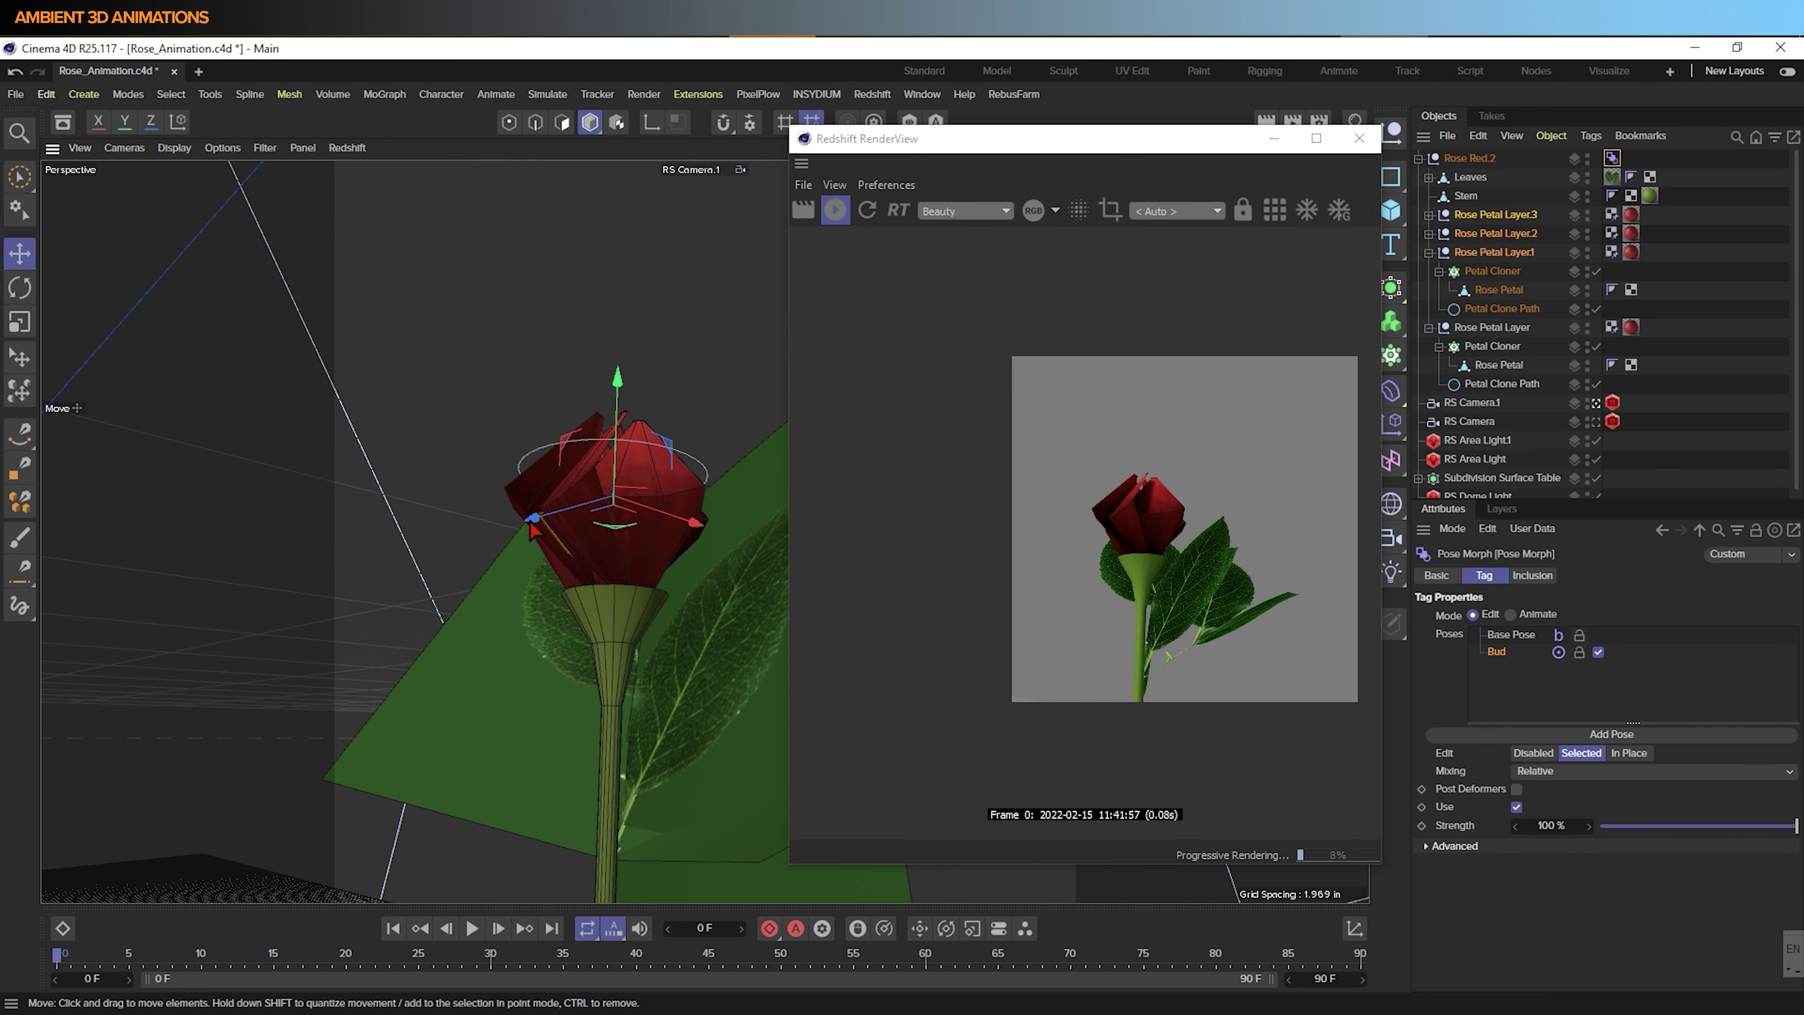
Select the Stem object and prepare it for point editing with Rectangle Selection
click(1467, 327)
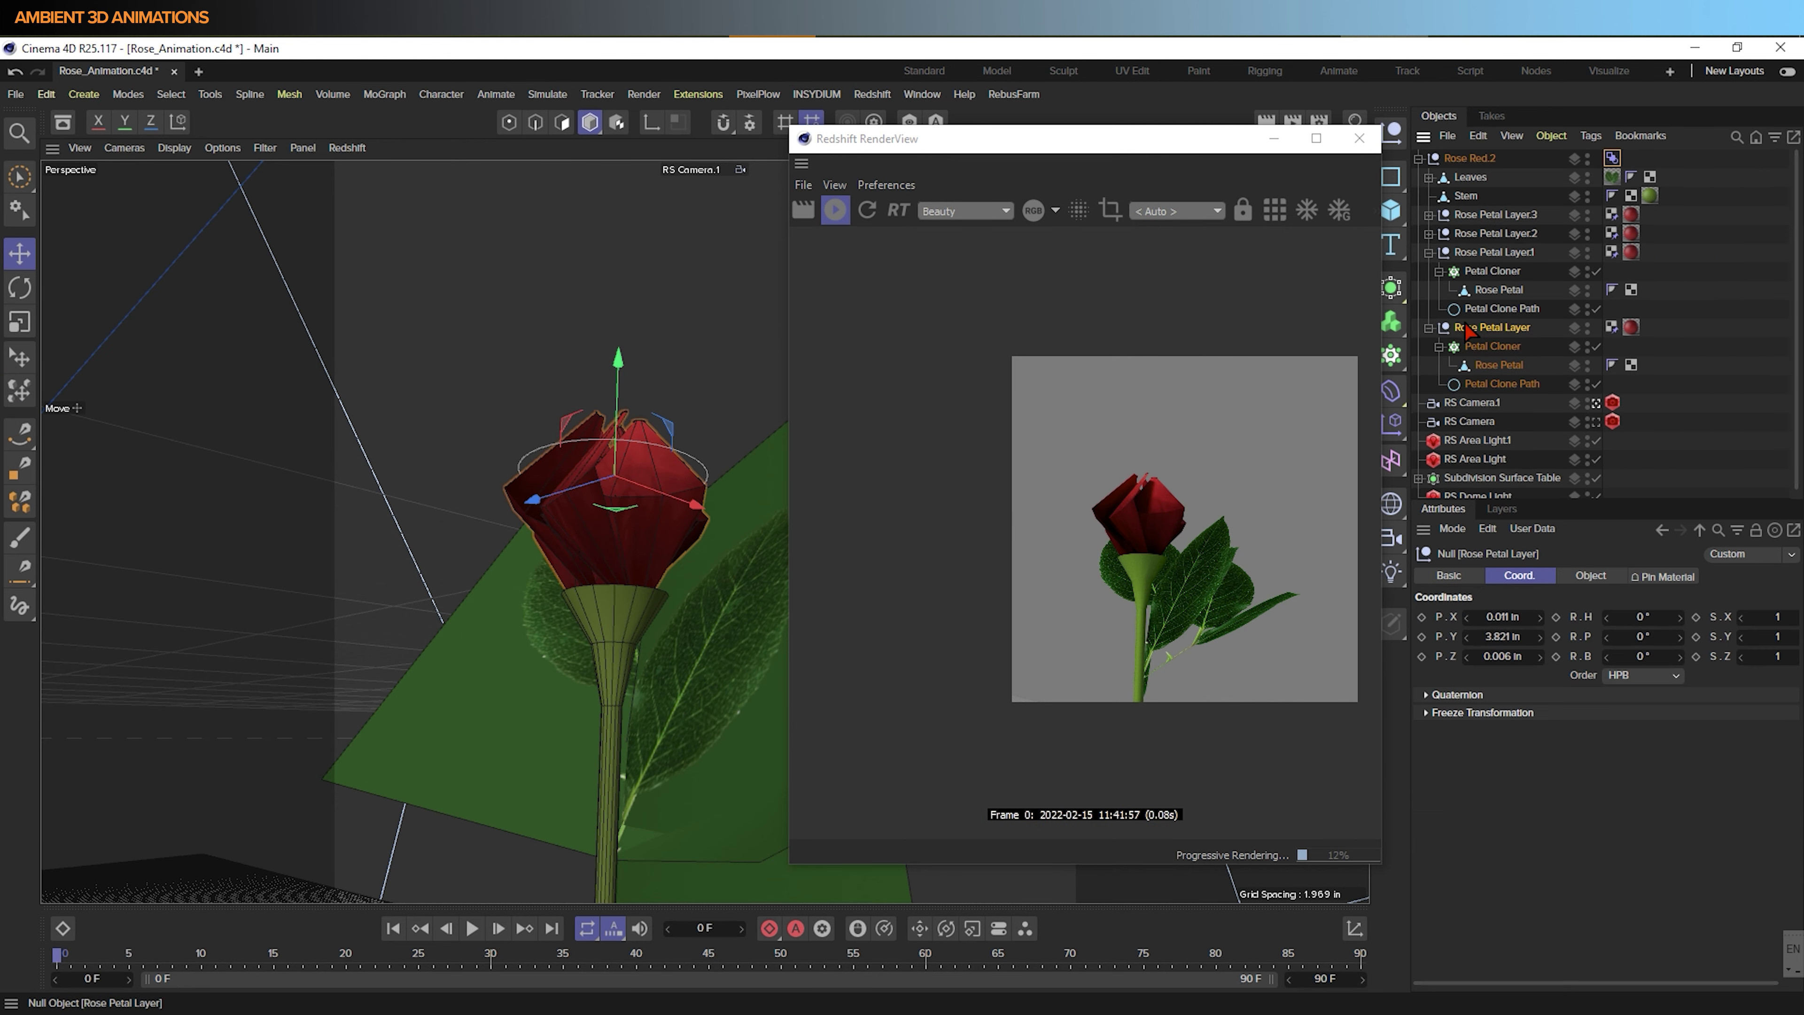
click(617, 640)
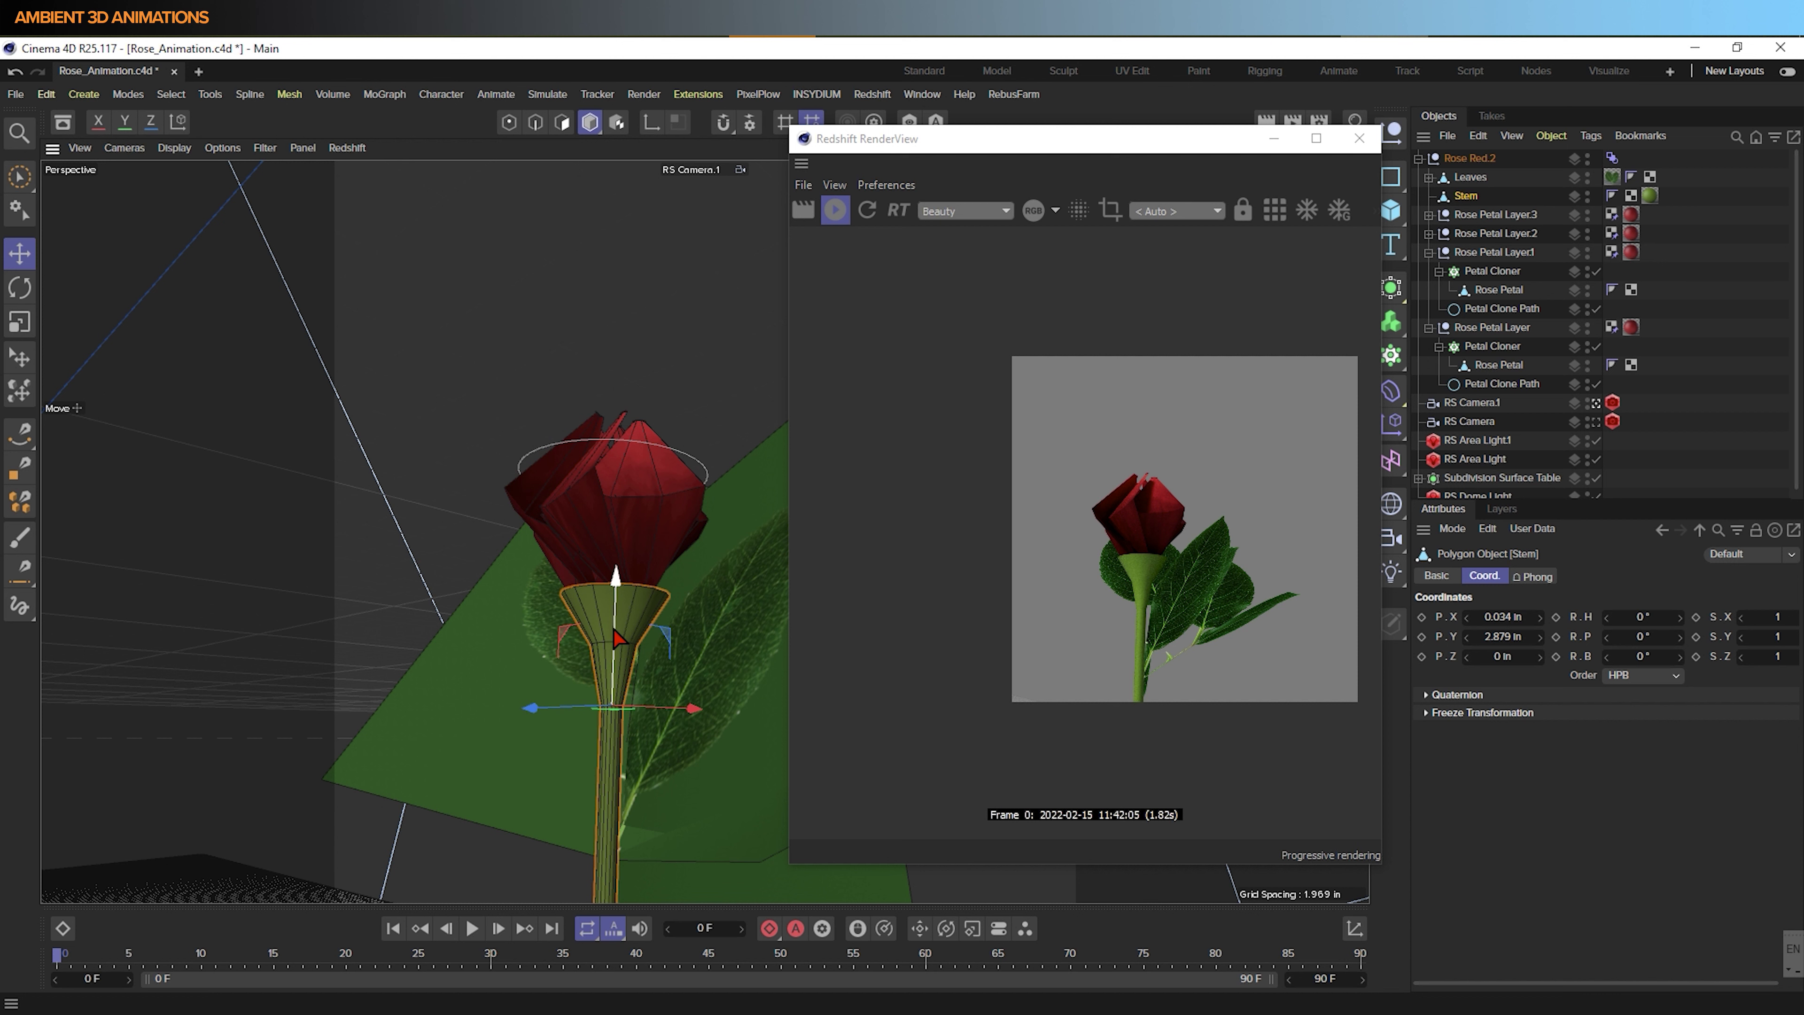
drag(31, 170, 73, 243)
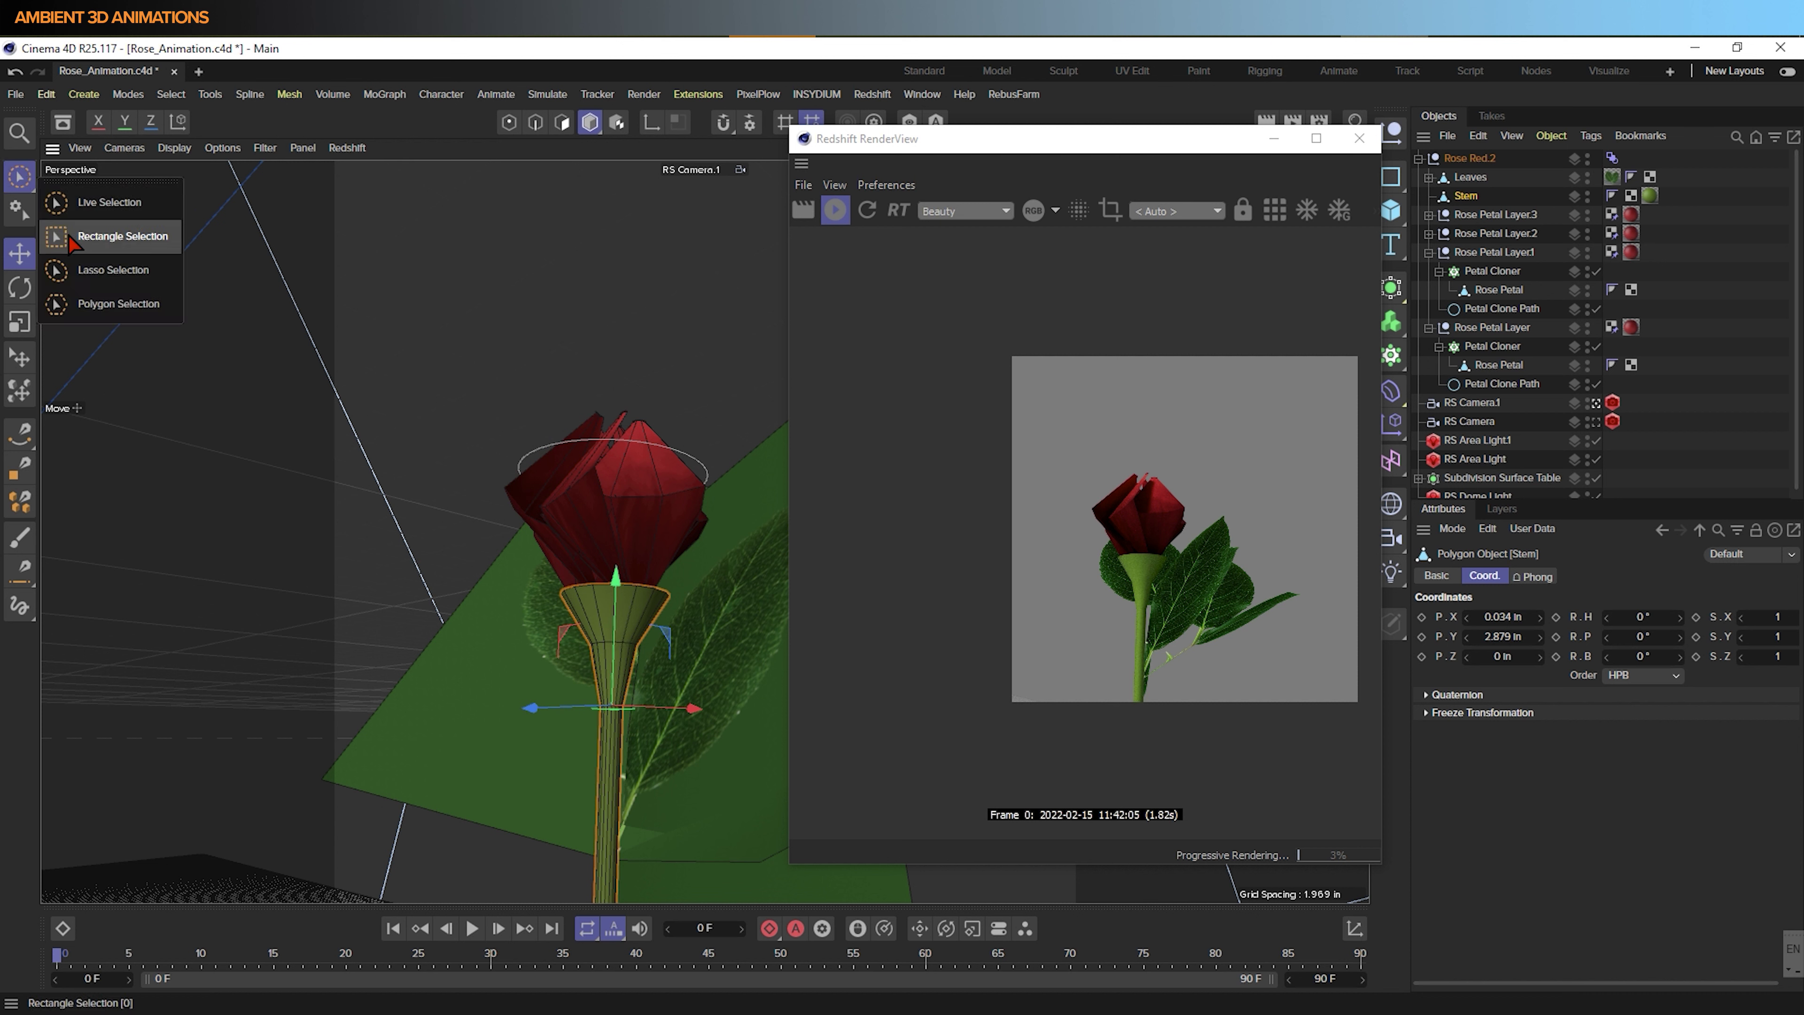
drag(73, 243, 74, 243)
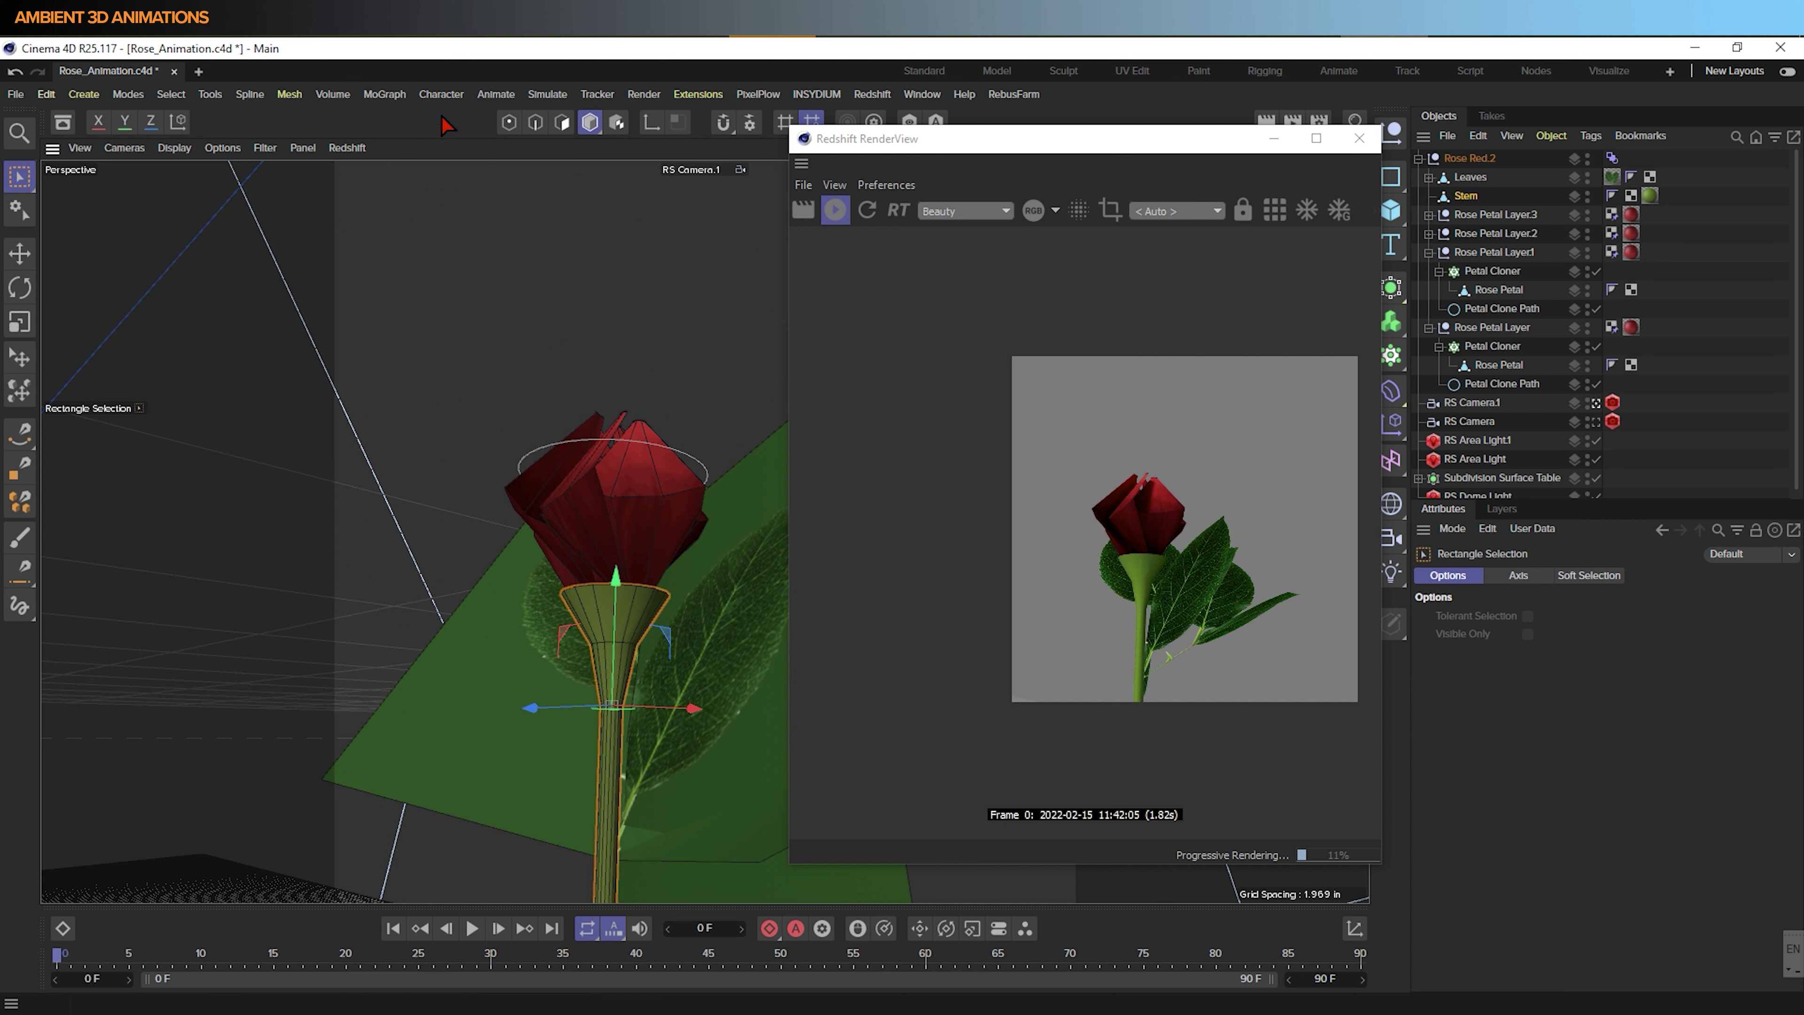
click(508, 123)
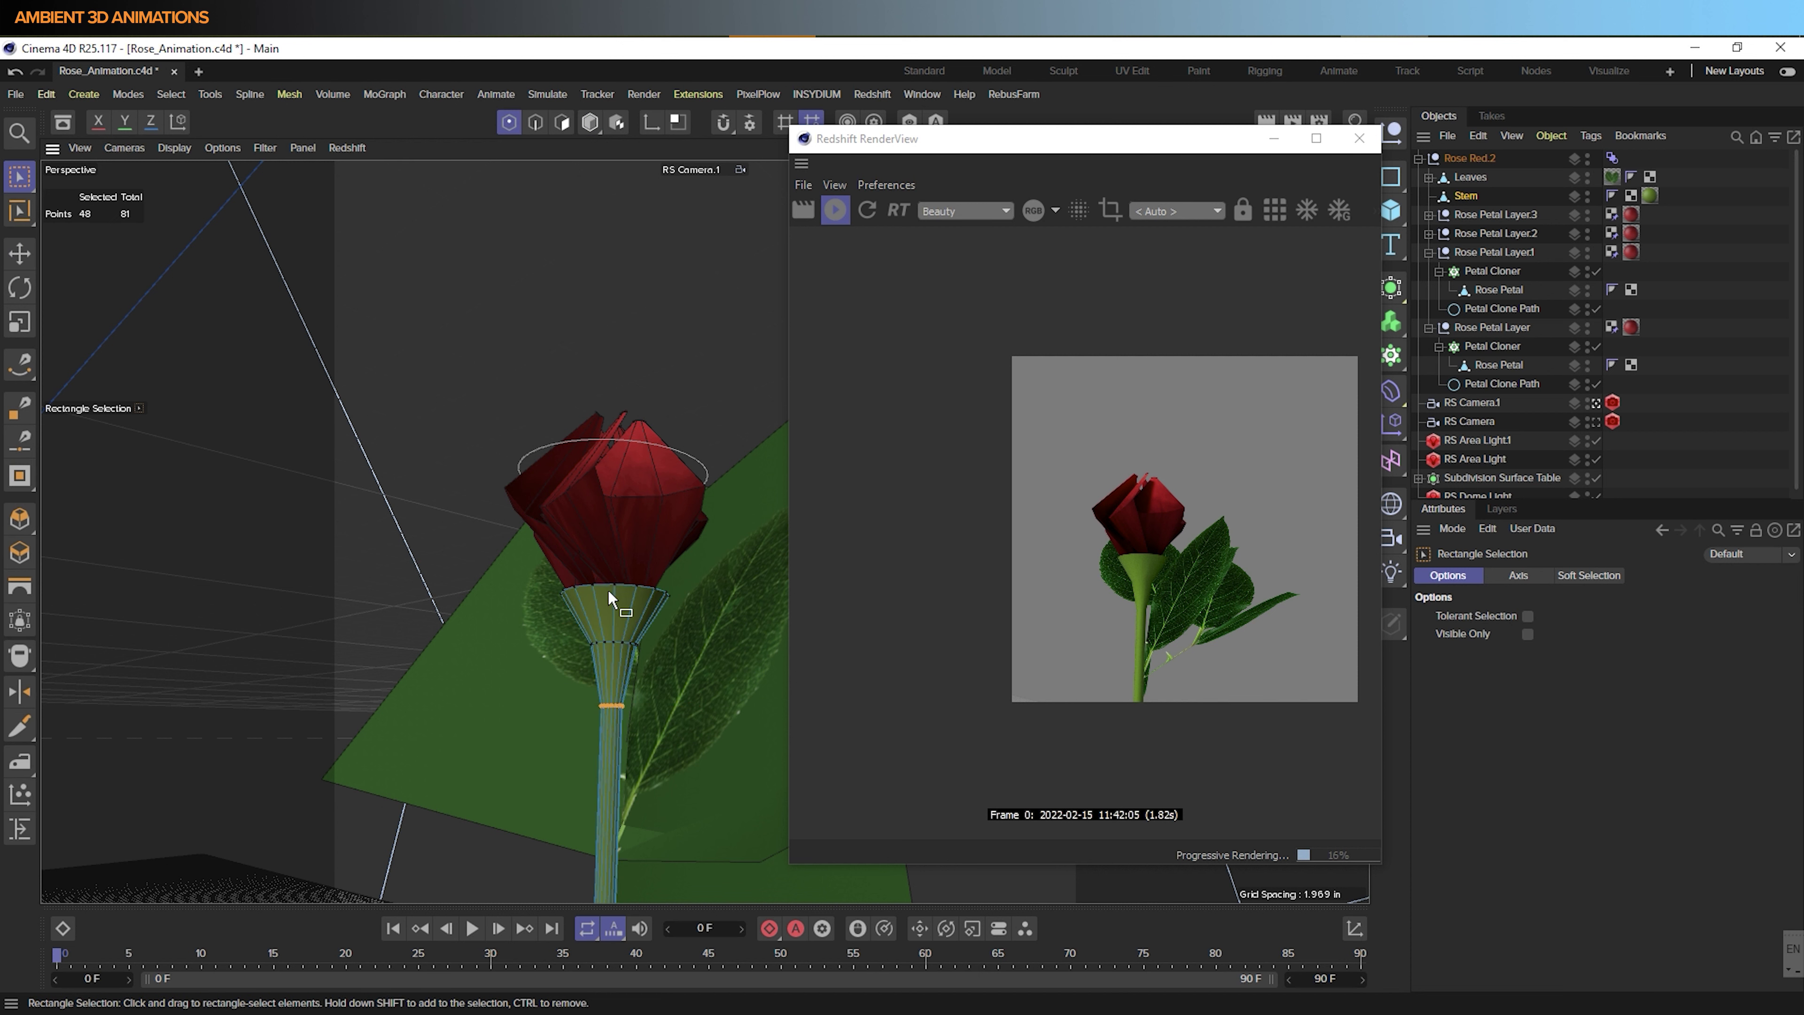
Pull a single point on the stem's upper rim up about 0.29 in and position it against the petals as a sepal tip
drag(609, 575, 643, 592)
drag(625, 490, 615, 430)
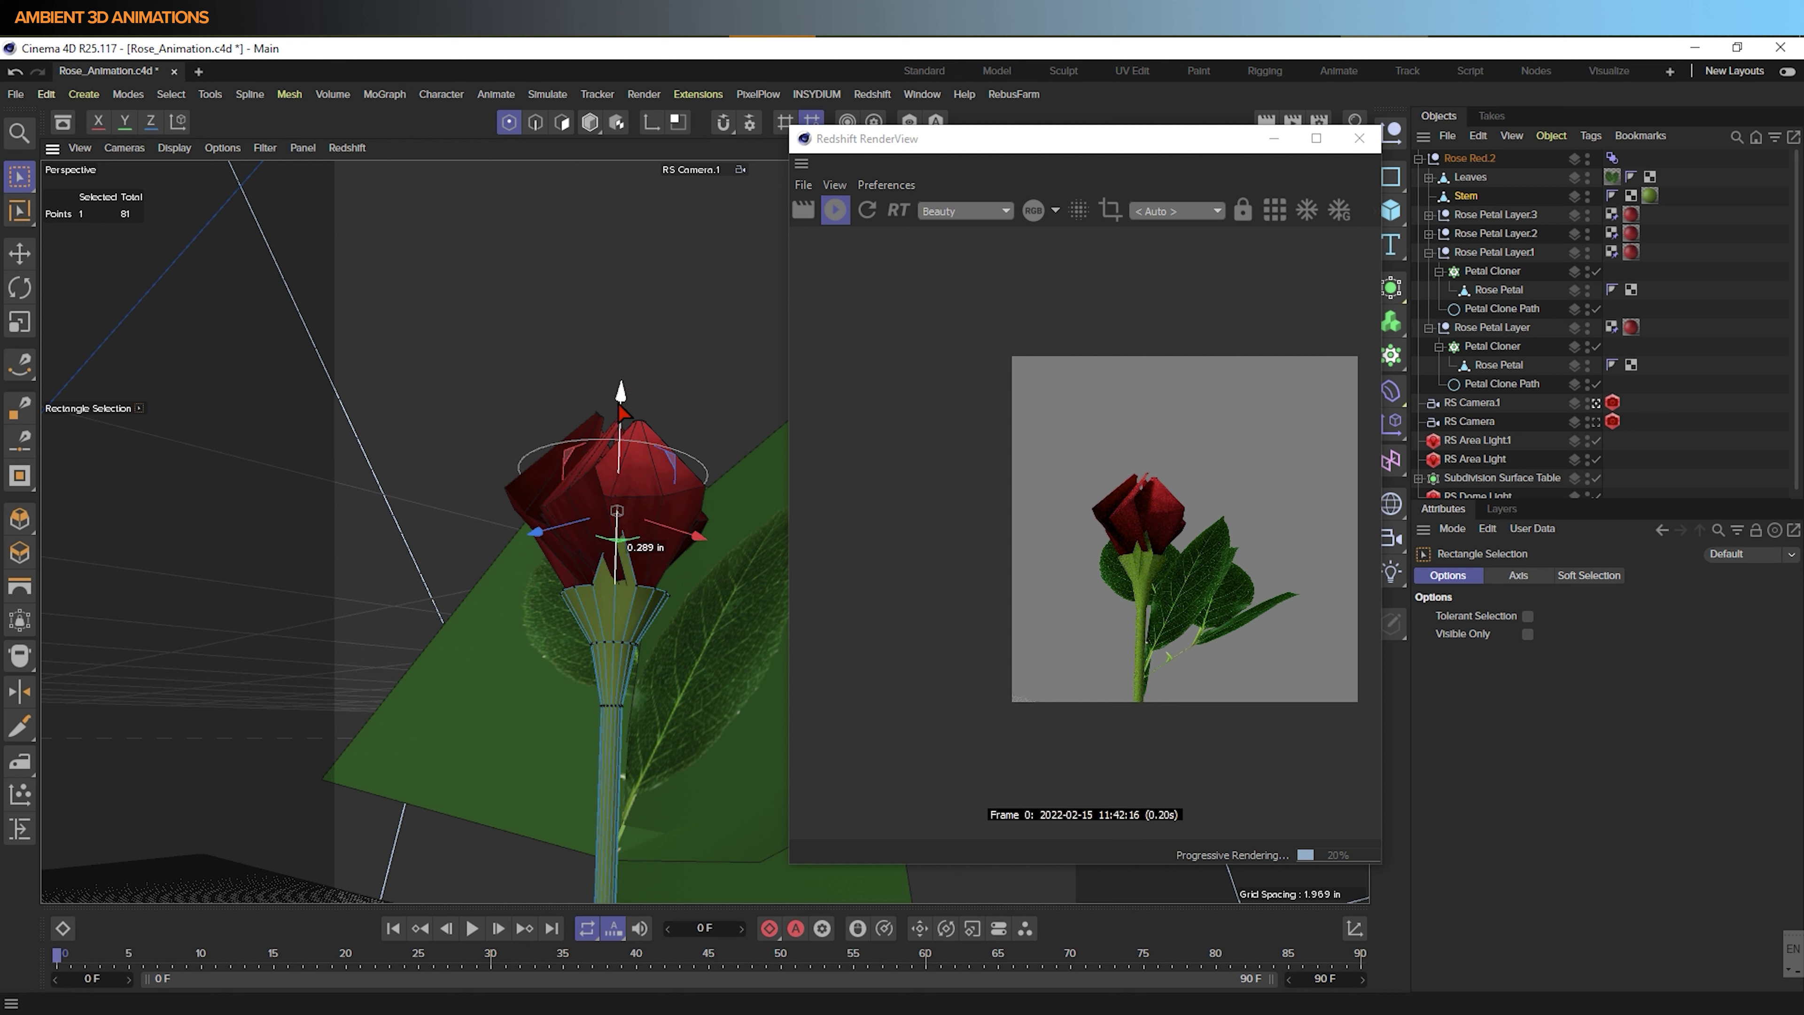
alt+drag(596, 595, 787, 658)
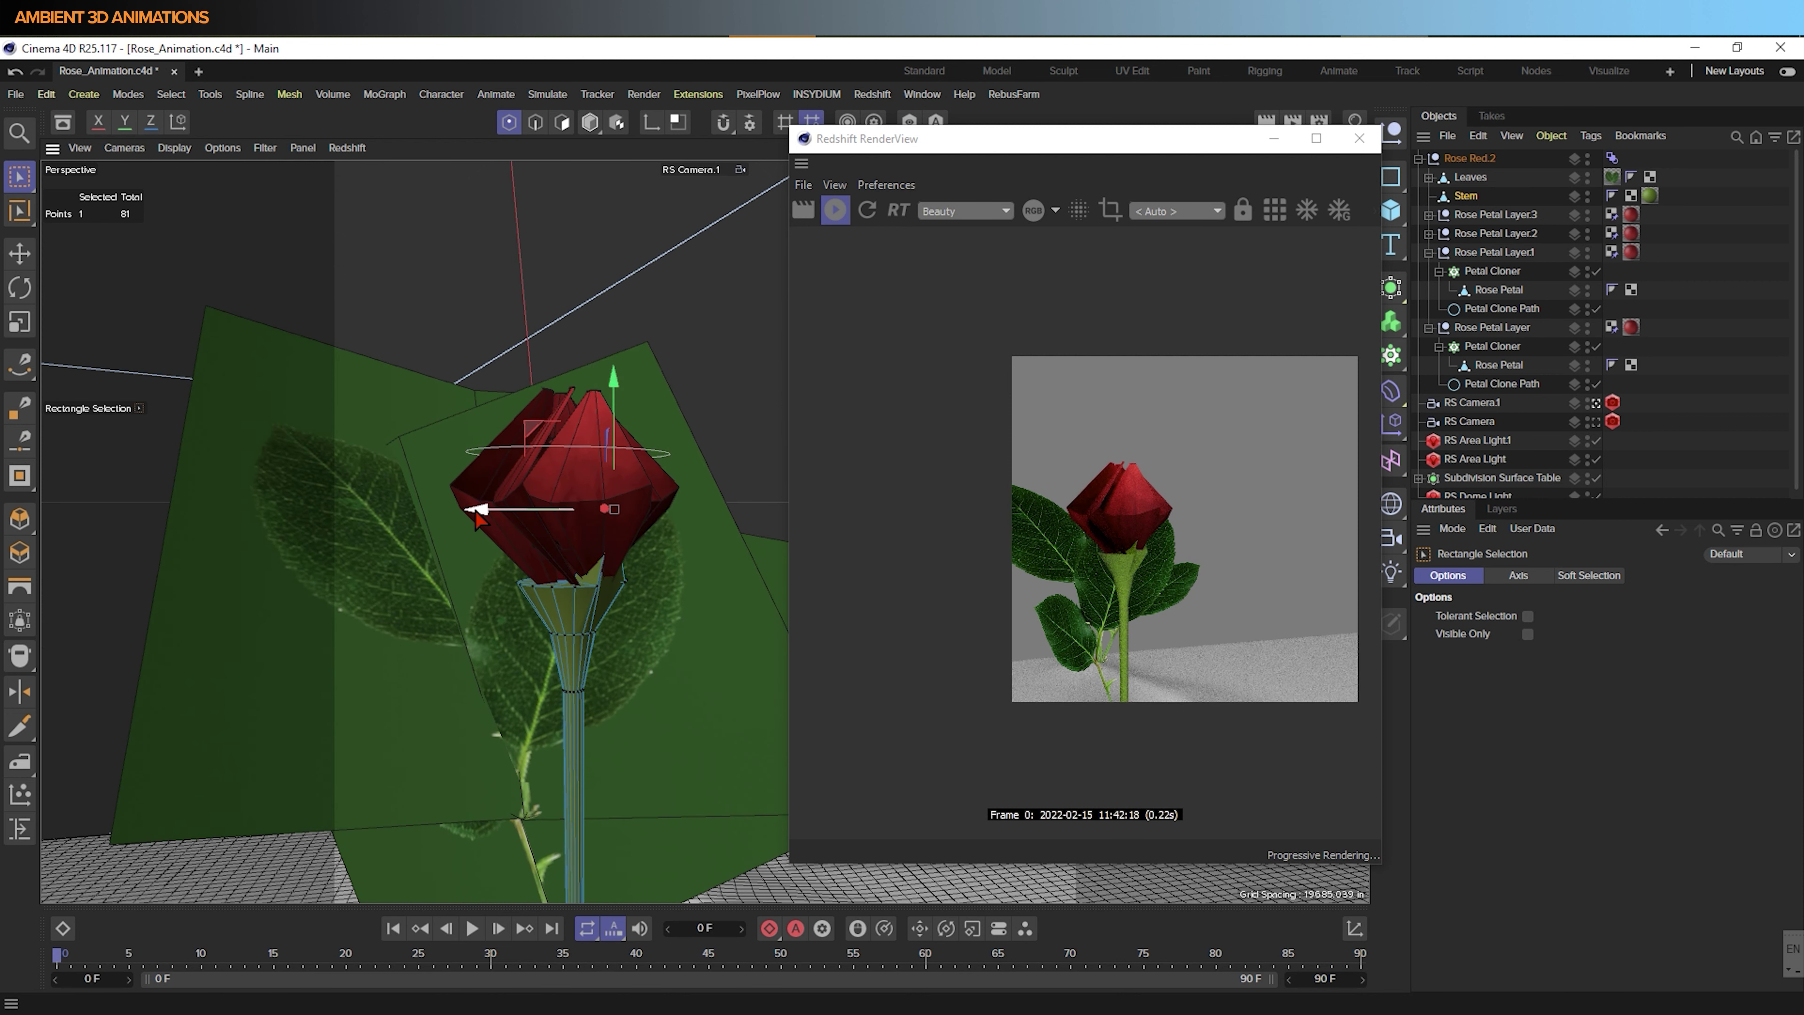
drag(480, 514, 534, 533)
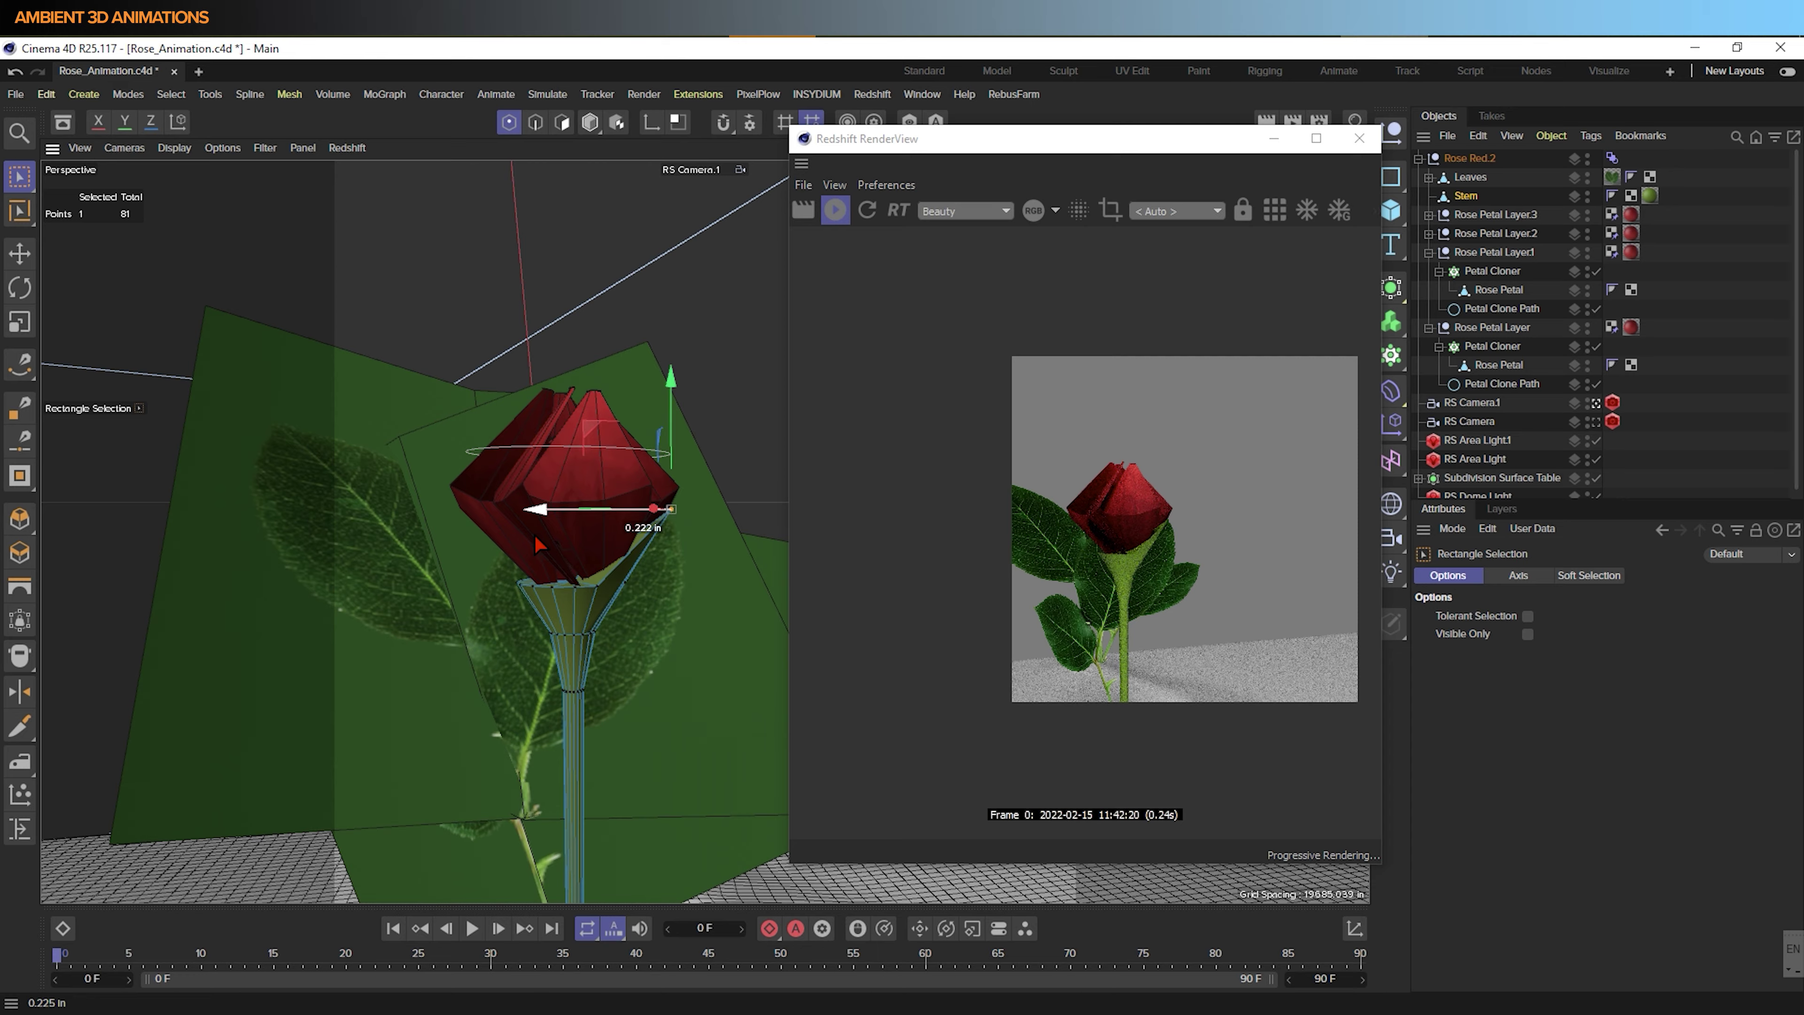
alt+drag(586, 632, 607, 562)
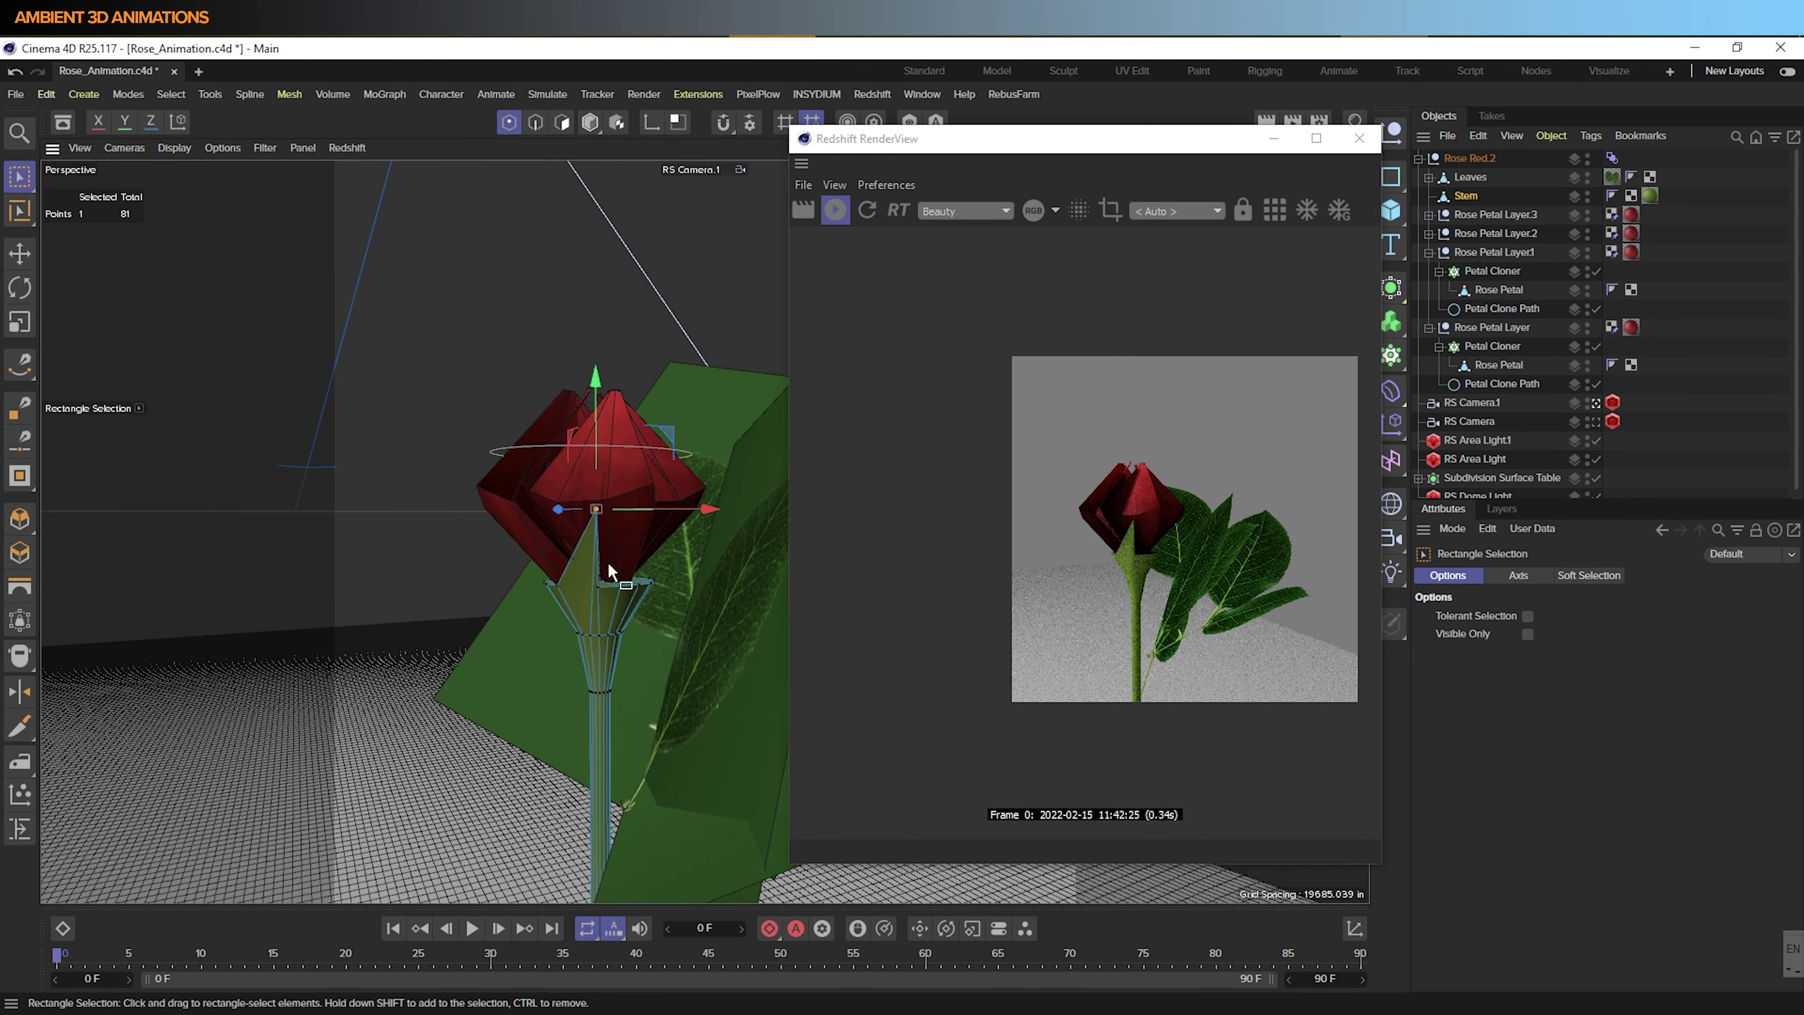
drag(704, 511, 672, 522)
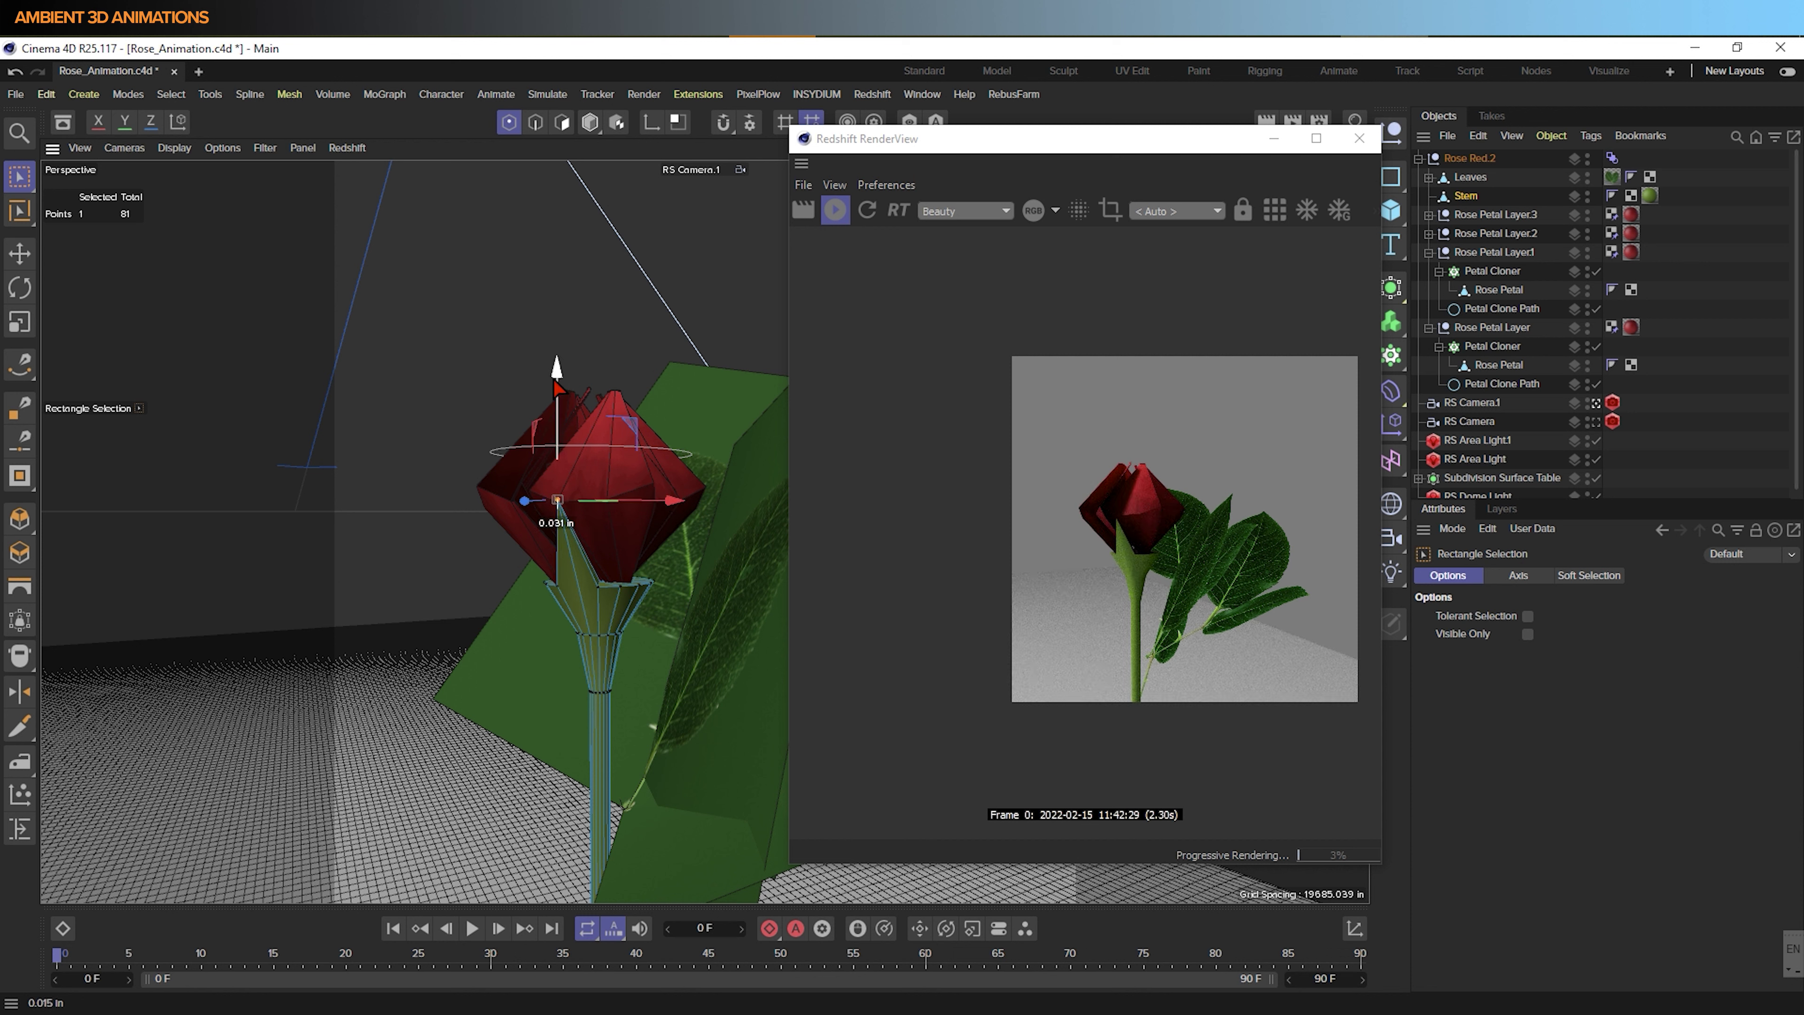
drag(557, 387, 558, 380)
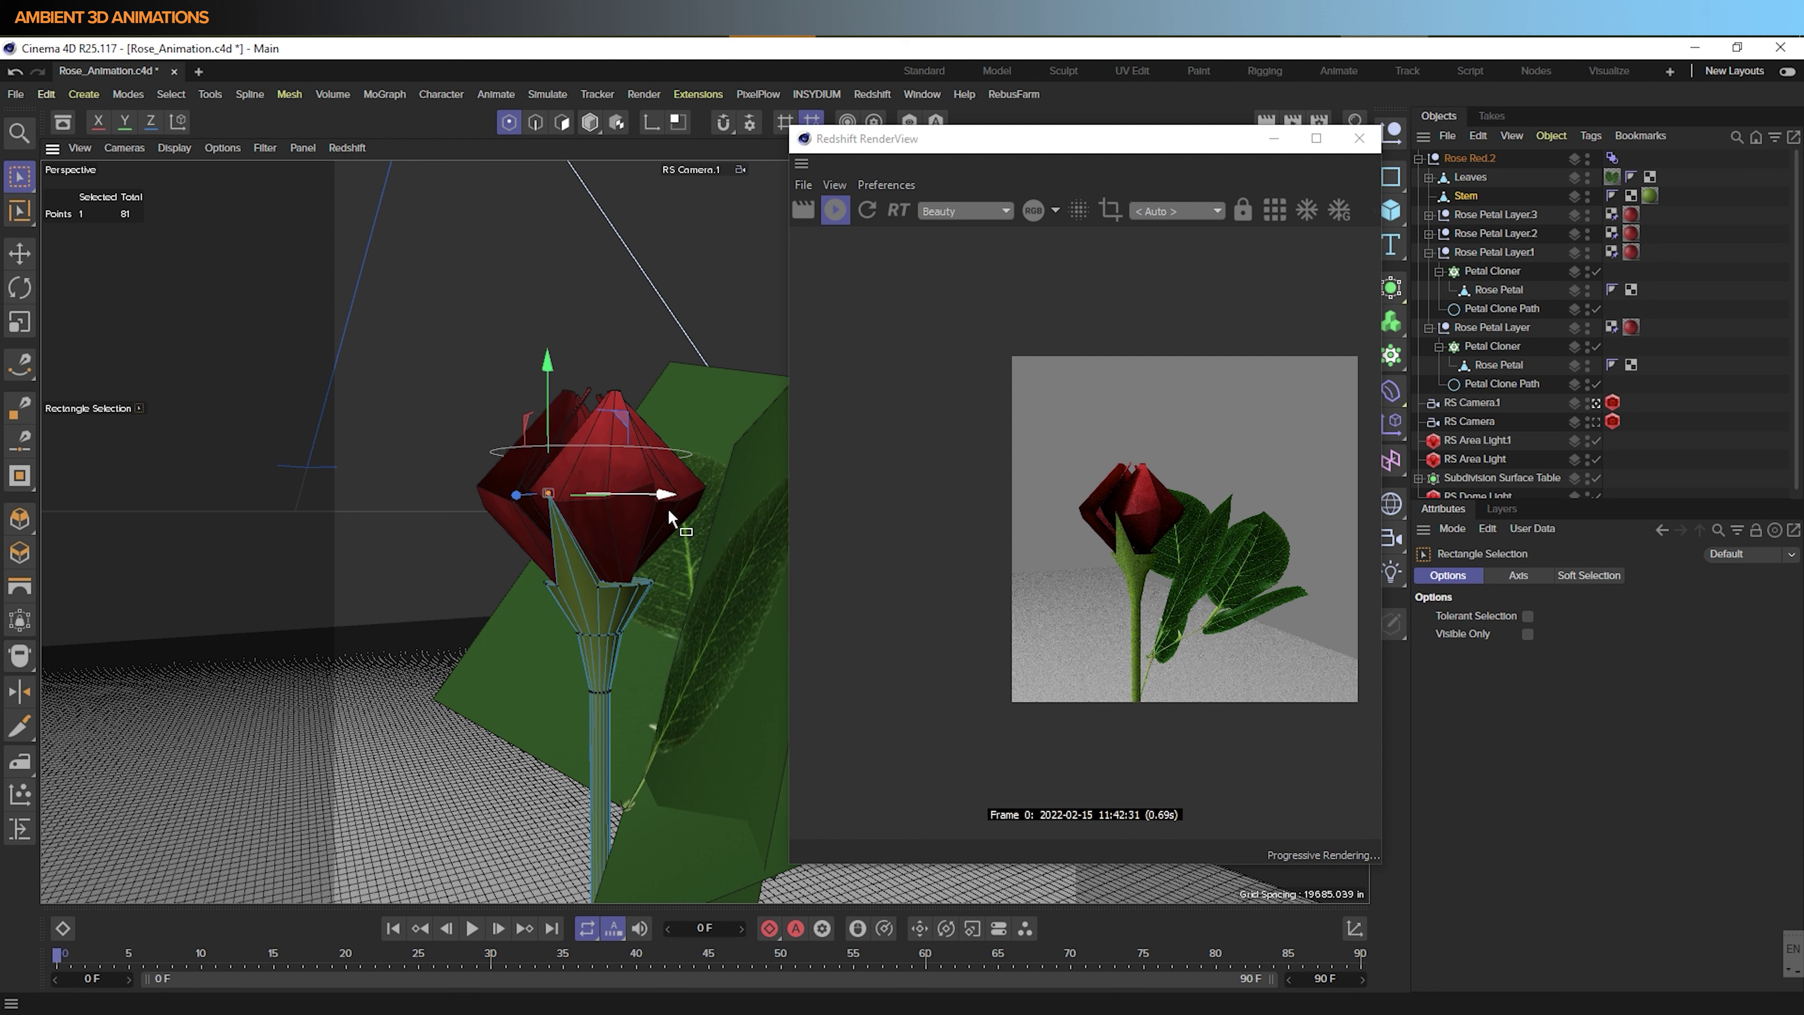
Select three points on another part of the stem's rim and move them up and outward against the bud as another sepal
alt+drag(668, 513, 824, 594)
alt+drag(531, 596, 616, 593)
drag(609, 587, 629, 563)
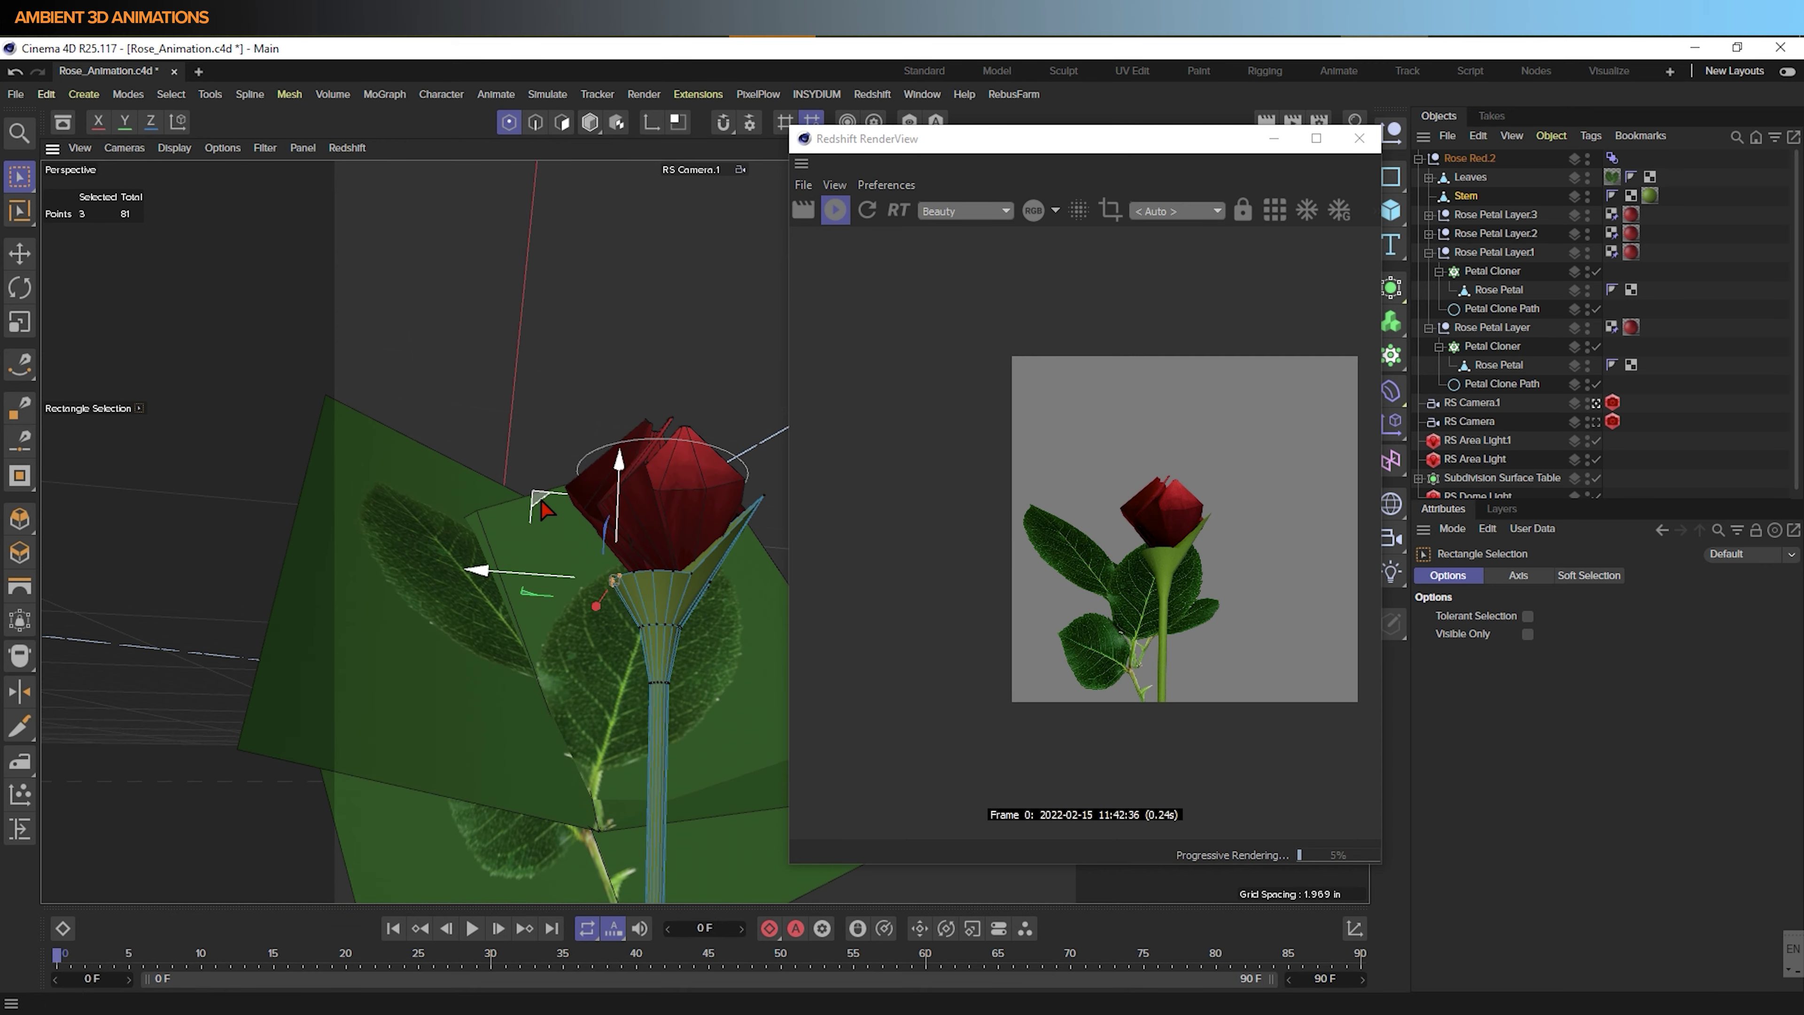
alt+drag(487, 432, 625, 516)
key(t)
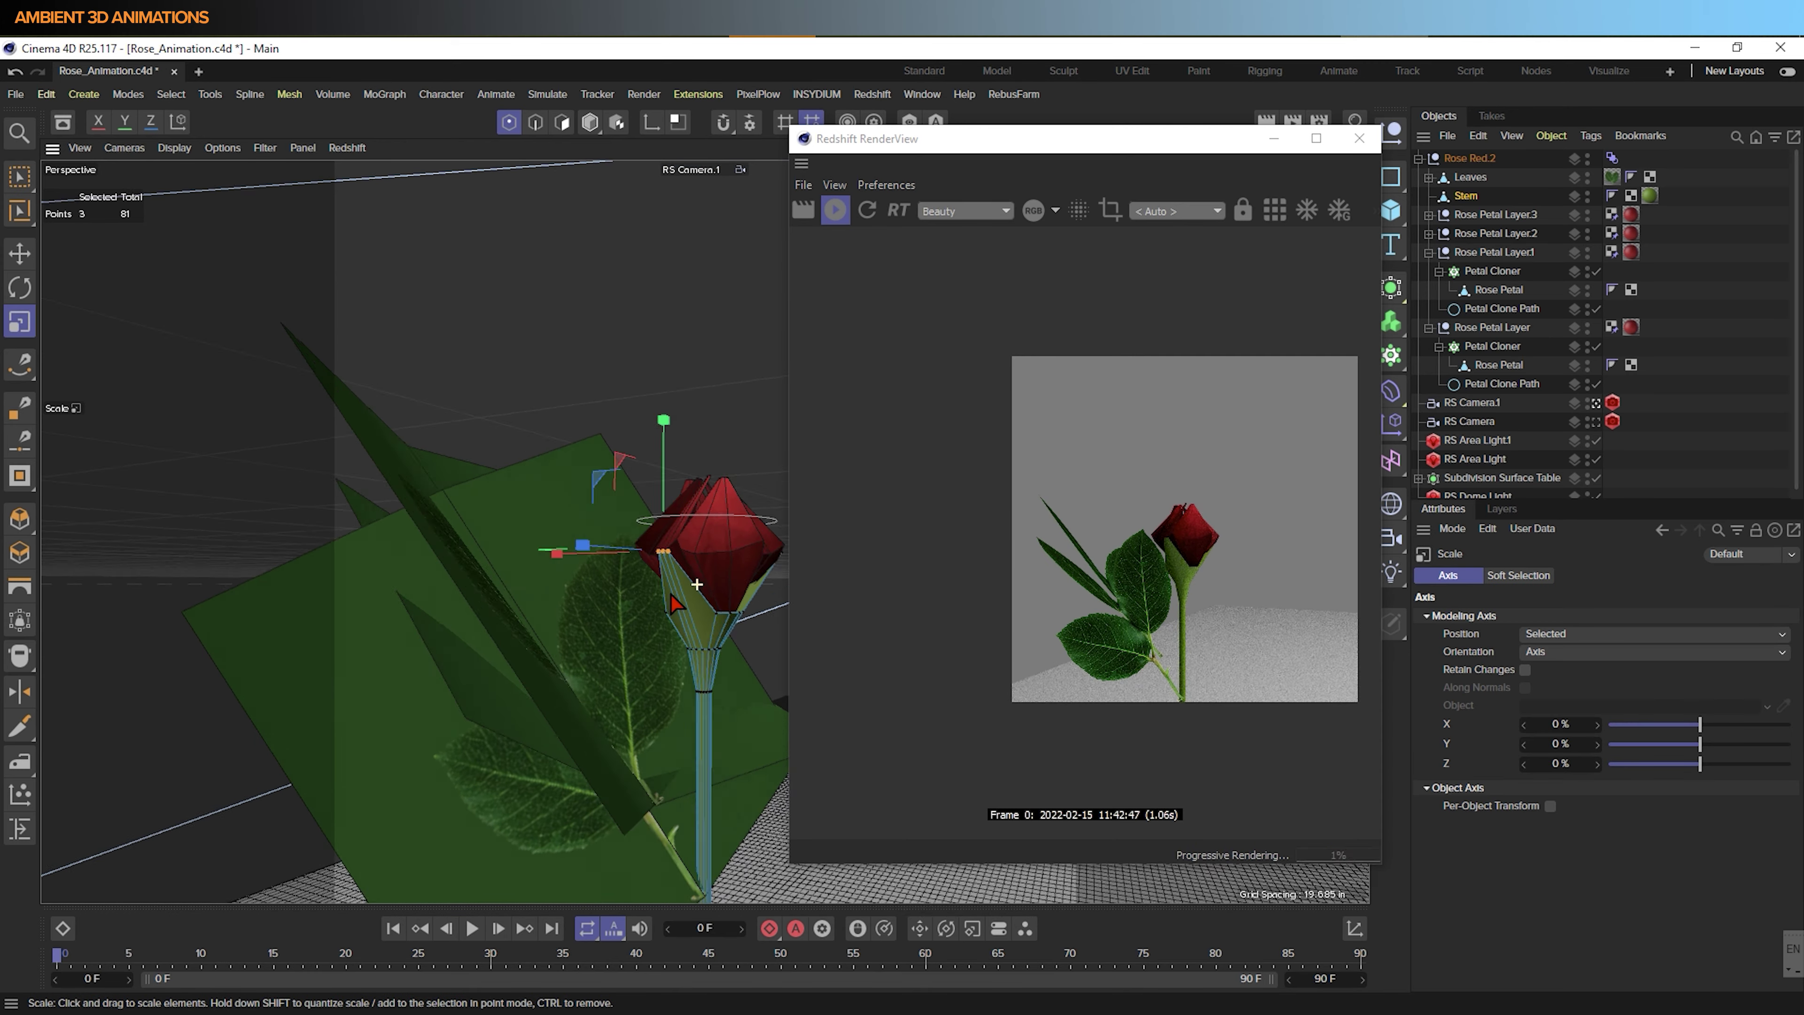
key(e)
alt+drag(673, 603, 267, 444)
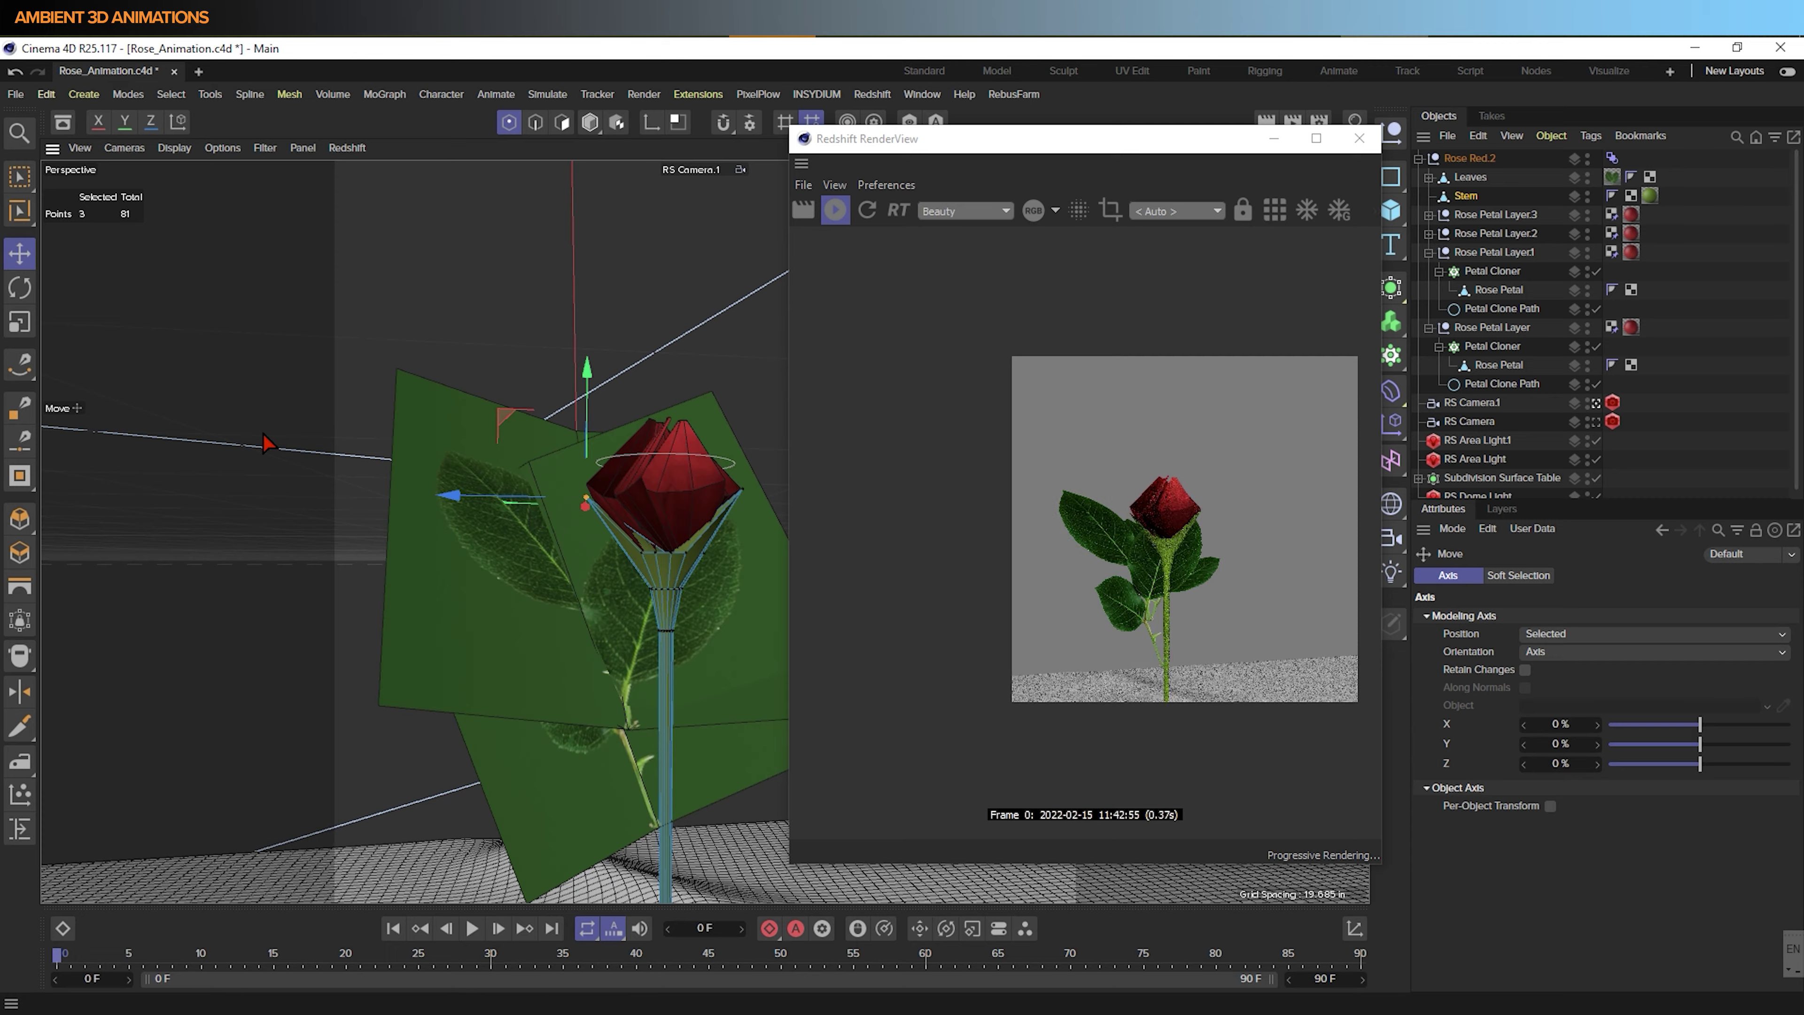
Select the next rim points on the stem and raise them against the bud as another sepal
key(0)
alt+drag(683, 475, 609, 462)
alt+drag(609, 462, 612, 478)
scroll(615, 475, up, 5)
scroll(615, 476, down, 5)
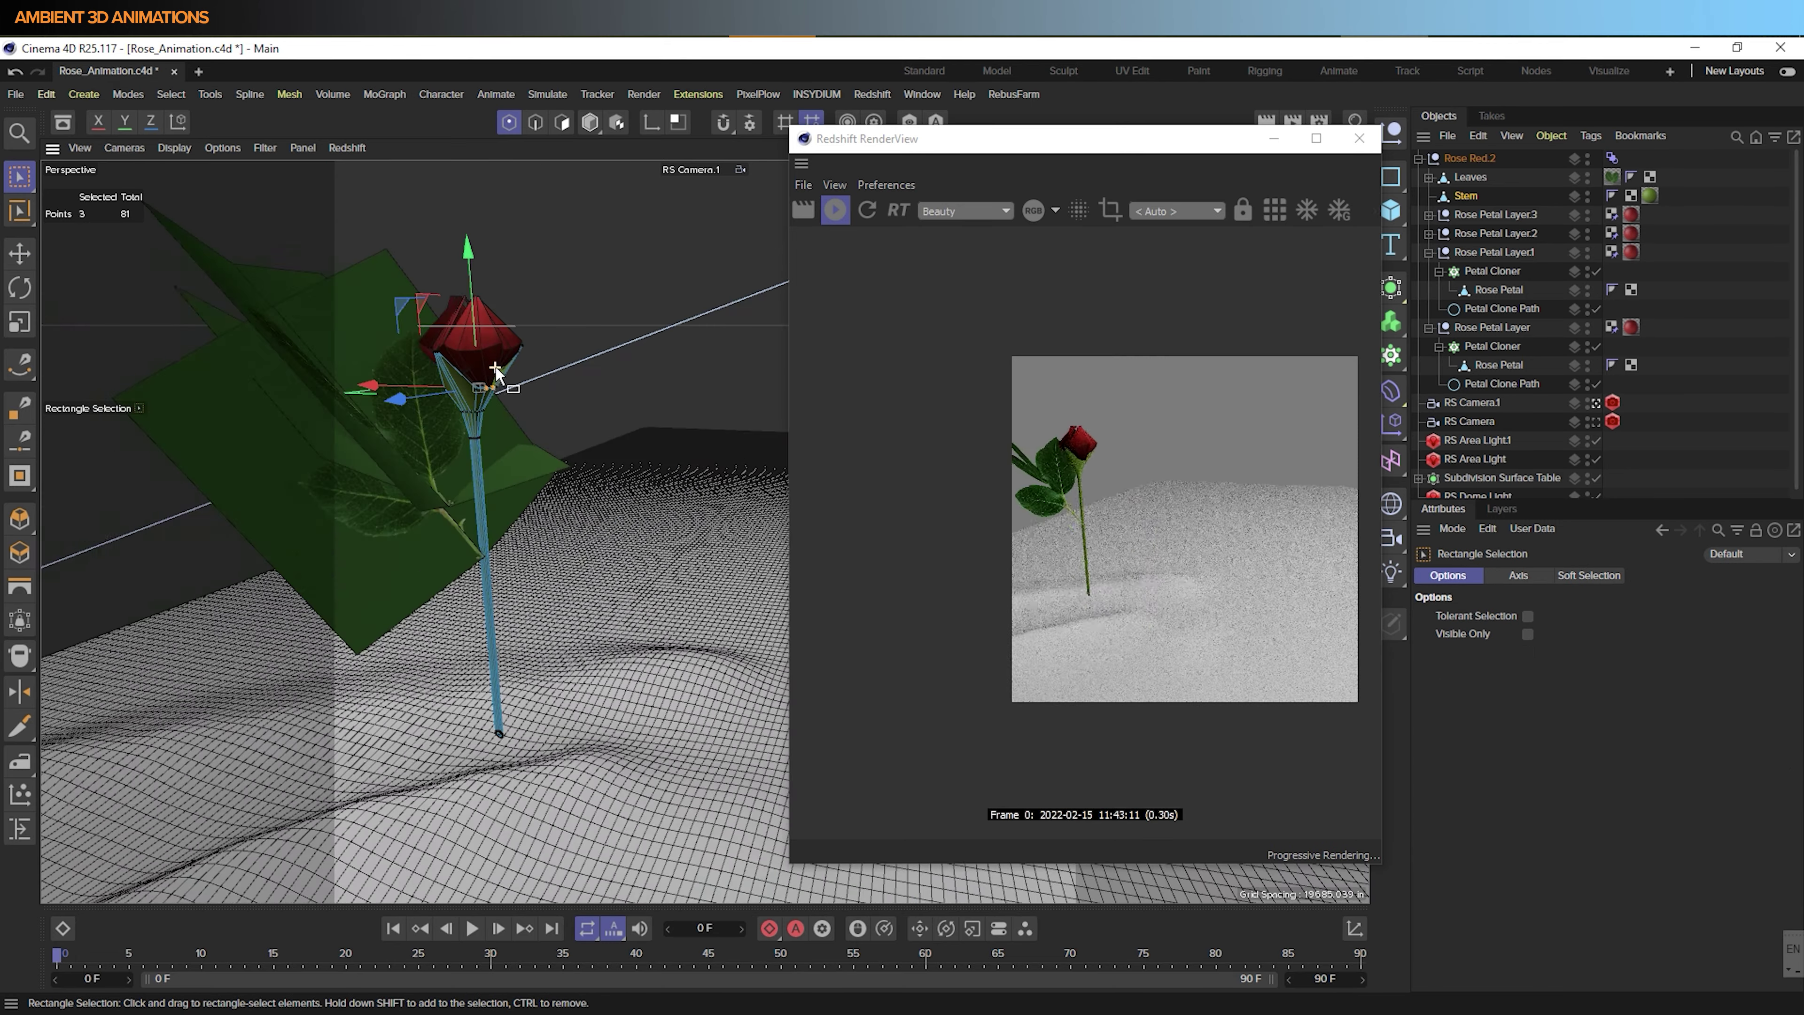
scroll(492, 371, up, 3)
alt+drag(492, 371, 443, 384)
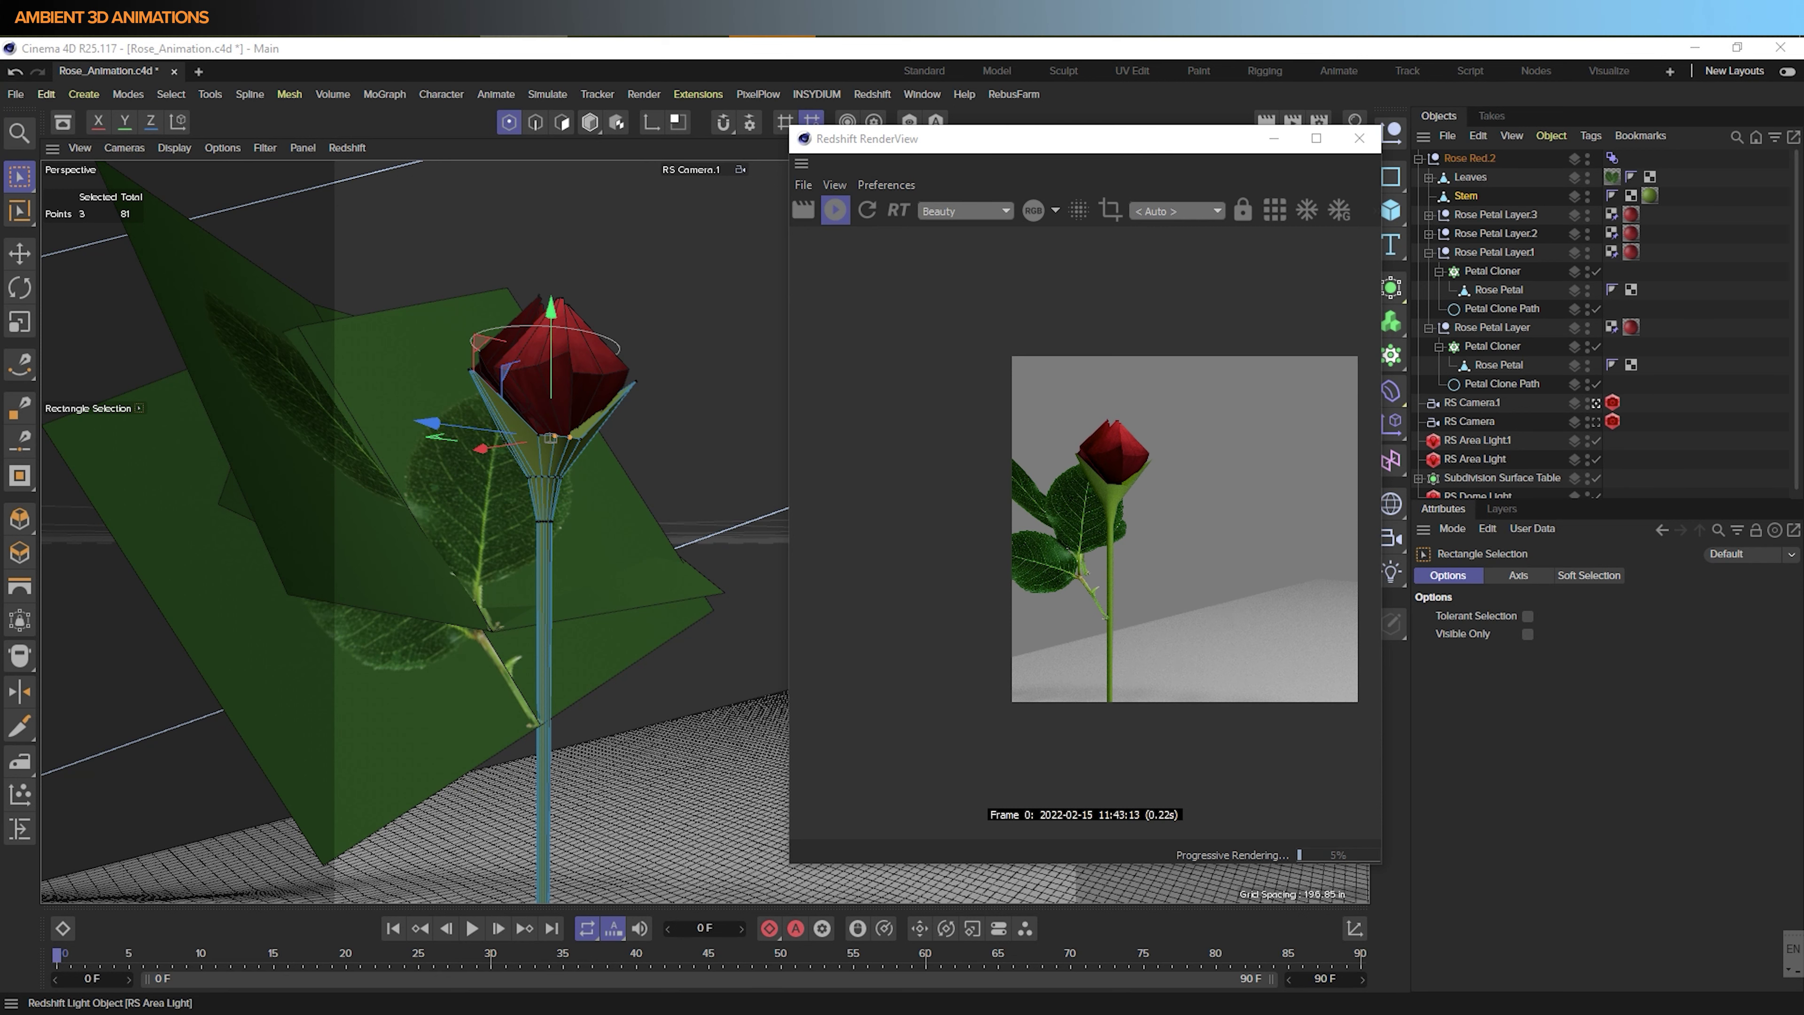
key(alt+Tab)
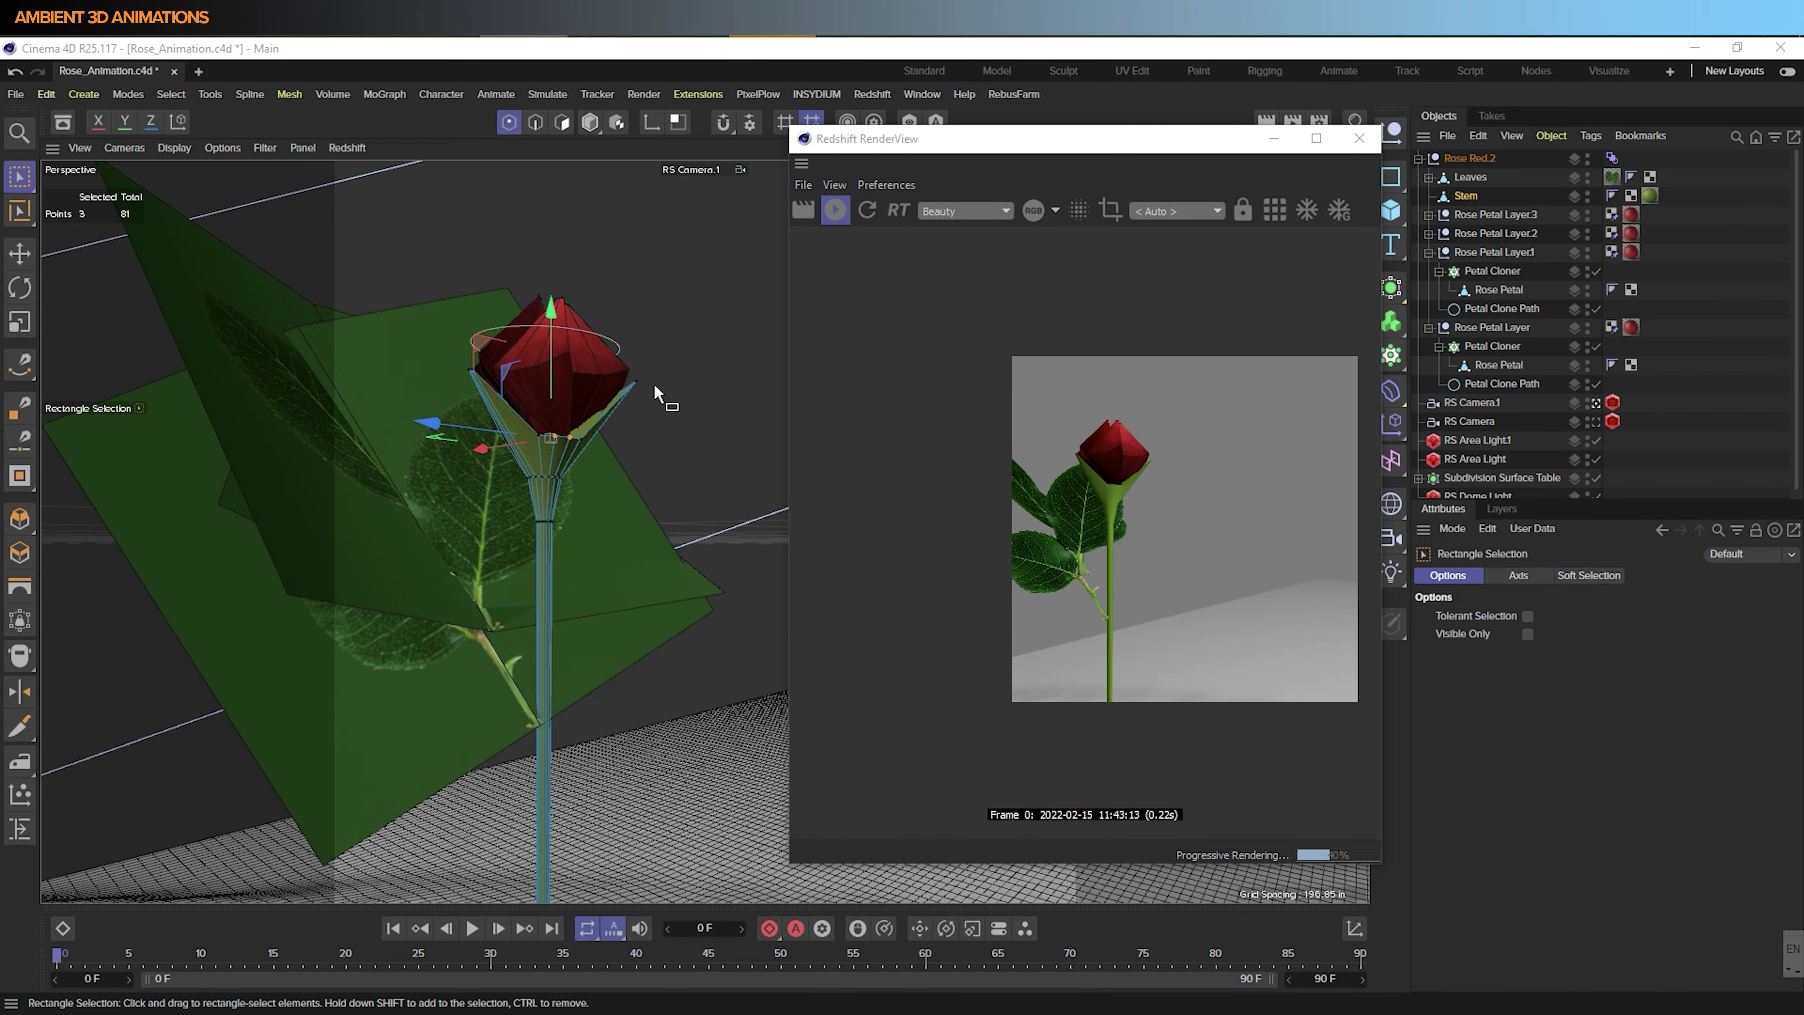
alt+drag(604, 500, 642, 555)
mouse_move(565, 344)
mouse_down()
mouse_move(564, 306)
mouse_move(565, 348)
mouse_up()
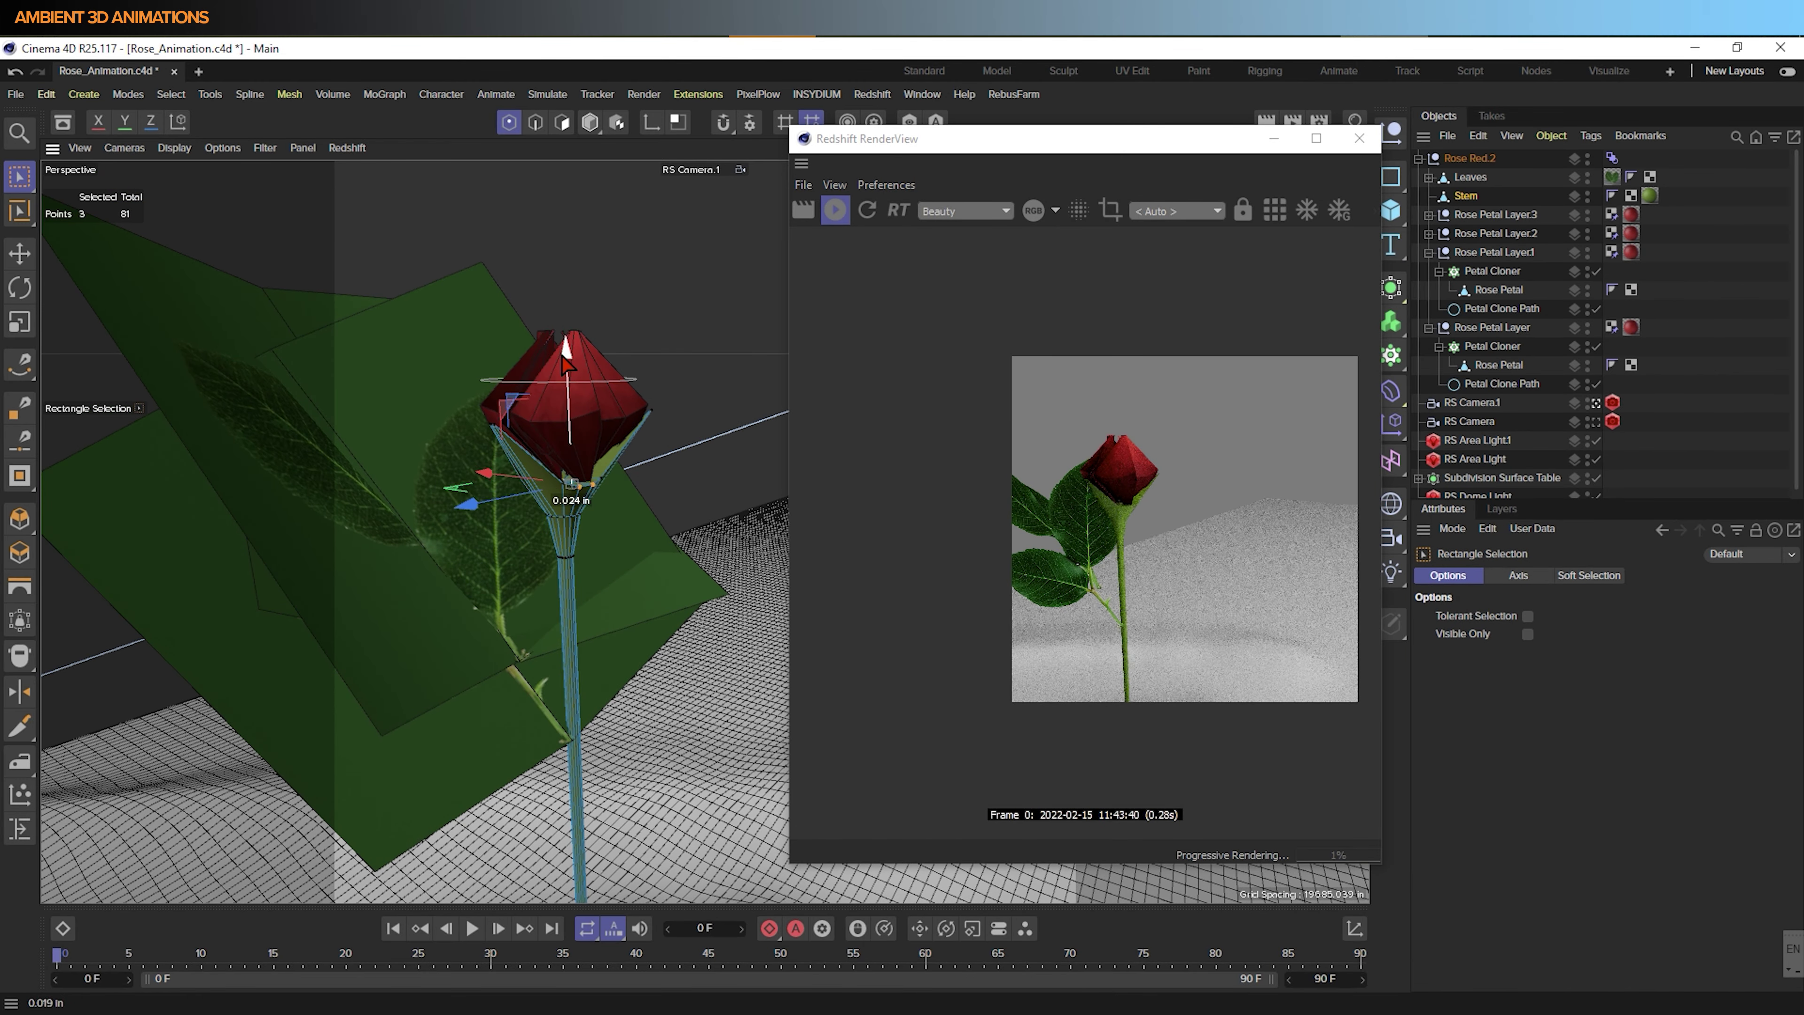
key(ctrl+z)
drag(551, 460, 569, 488)
drag(581, 345, 577, 296)
Move the raised sepal points closer to the petals and scale them slightly
alt+drag(571, 490, 602, 543)
drag(503, 405, 515, 413)
alt+drag(561, 490, 435, 424)
key(t)
drag(626, 488, 612, 487)
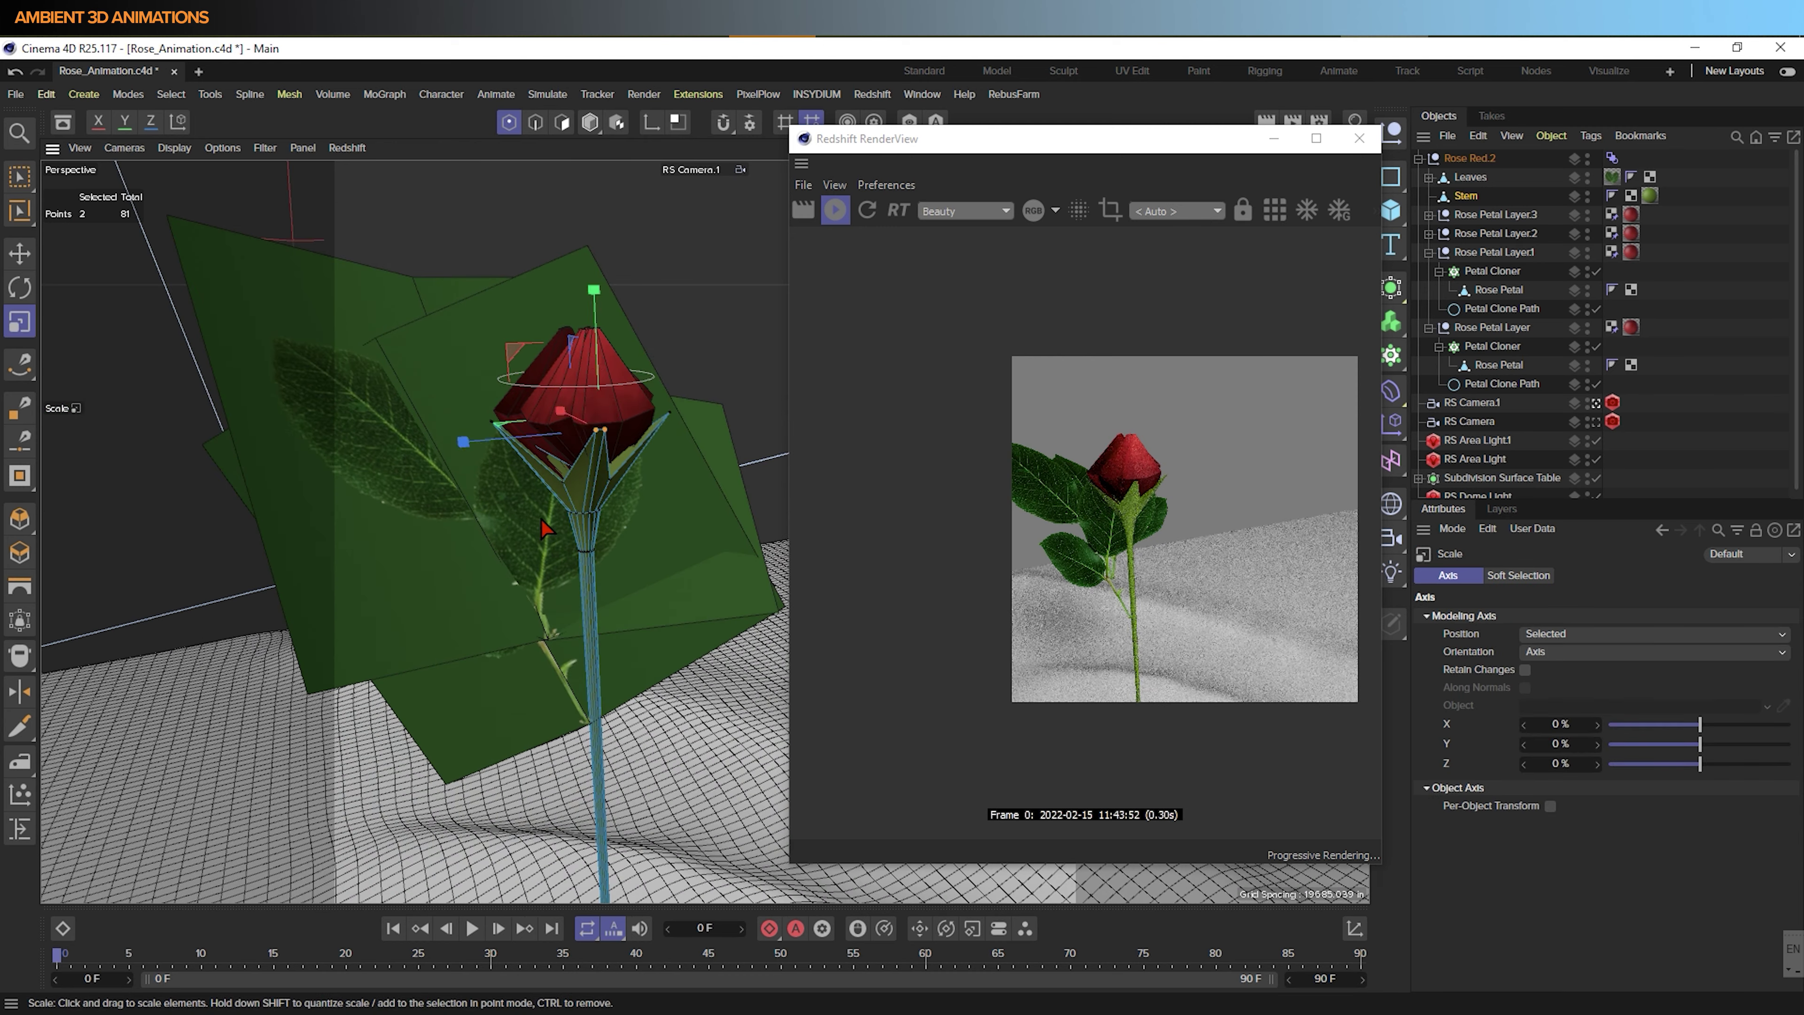
Select the rim points on the opposite side of the stem and move them up and about 0.02 in outward
alt+drag(541, 518, 286, 495)
key(space)
drag(519, 491, 472, 444)
drag(473, 330, 470, 262)
drag(586, 398, 656, 416)
key(e)
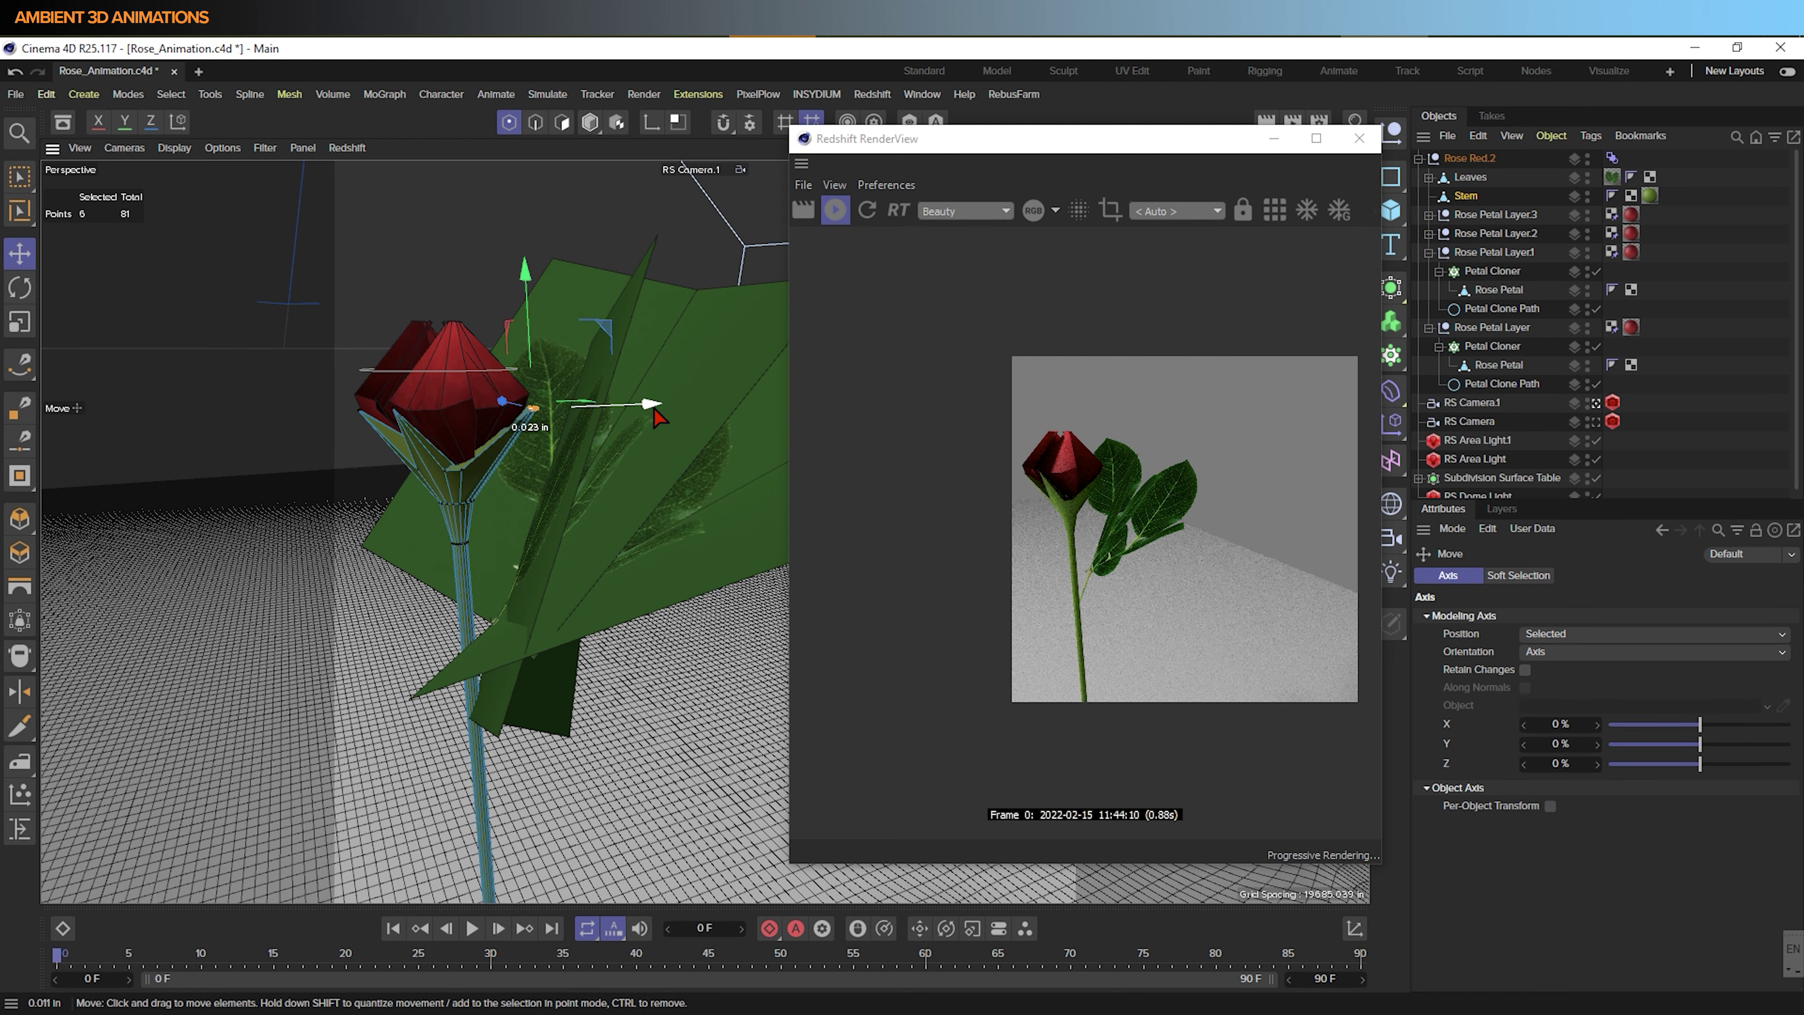
key(t)
alt+drag(343, 613, 571, 426)
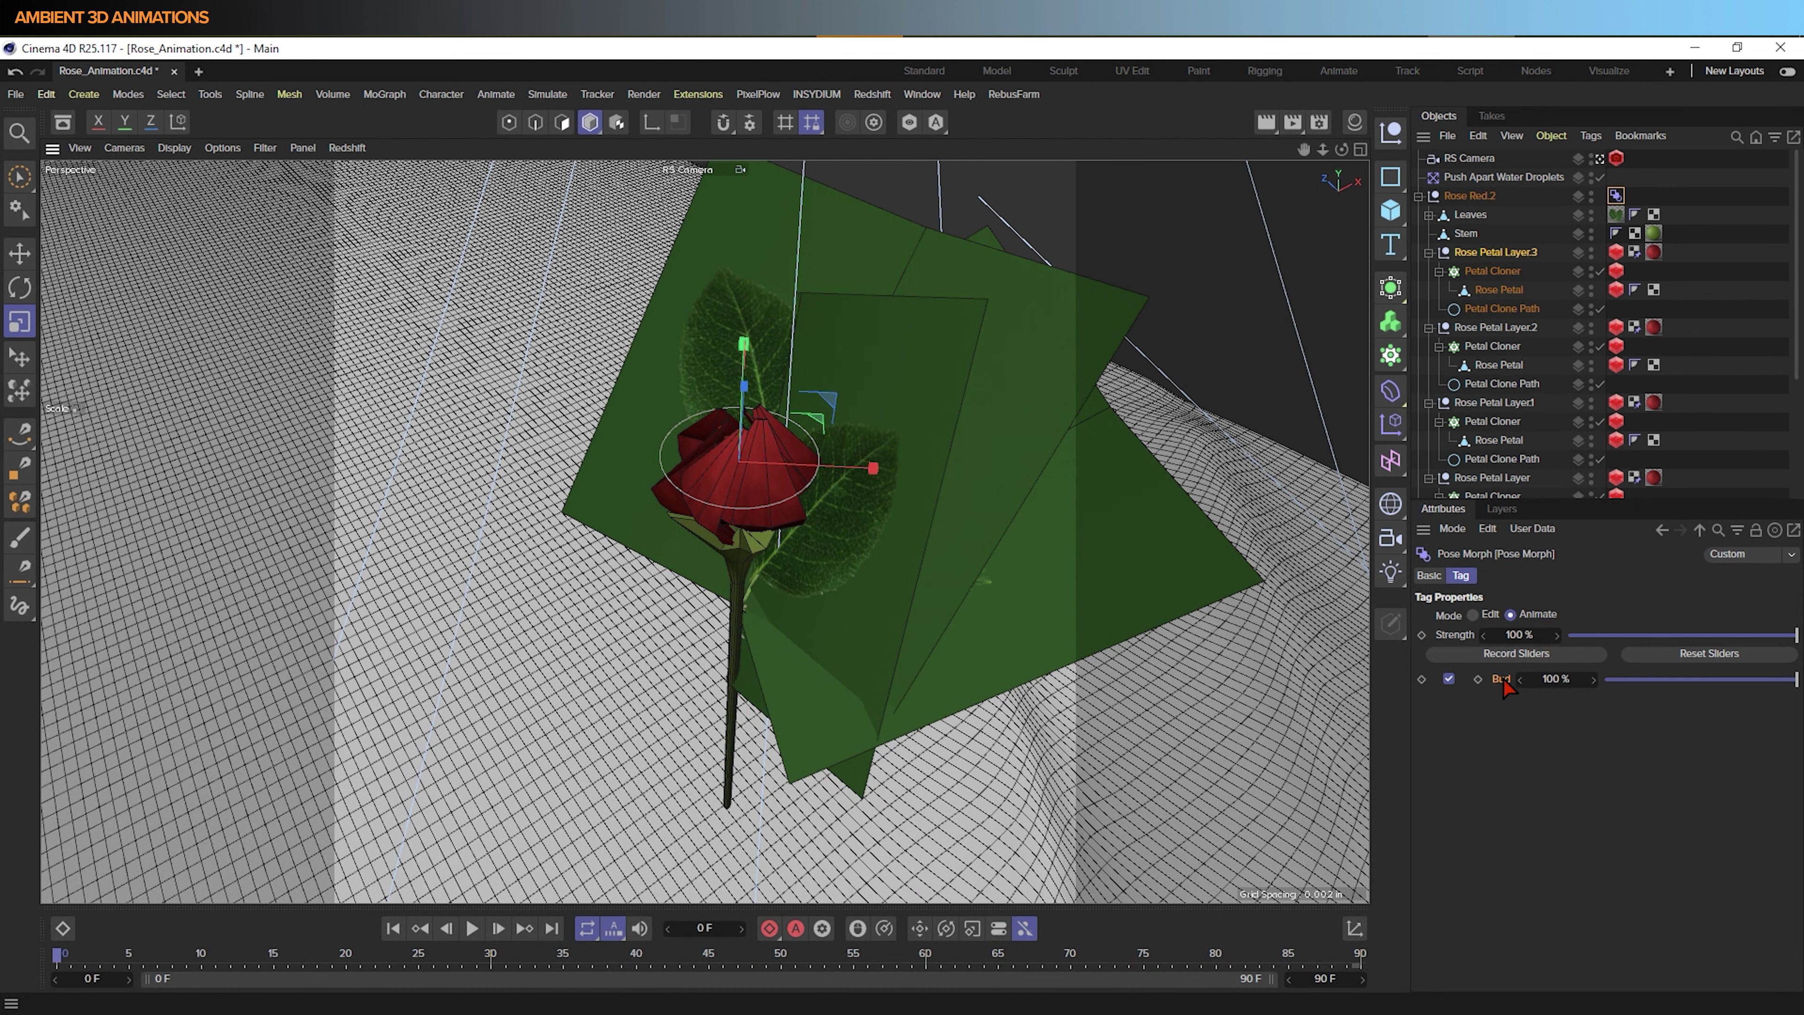
Add the Pose Morph Bud strength as a HUD slider in the viewport and place it clear of the rose
drag(1155, 252, 1158, 257)
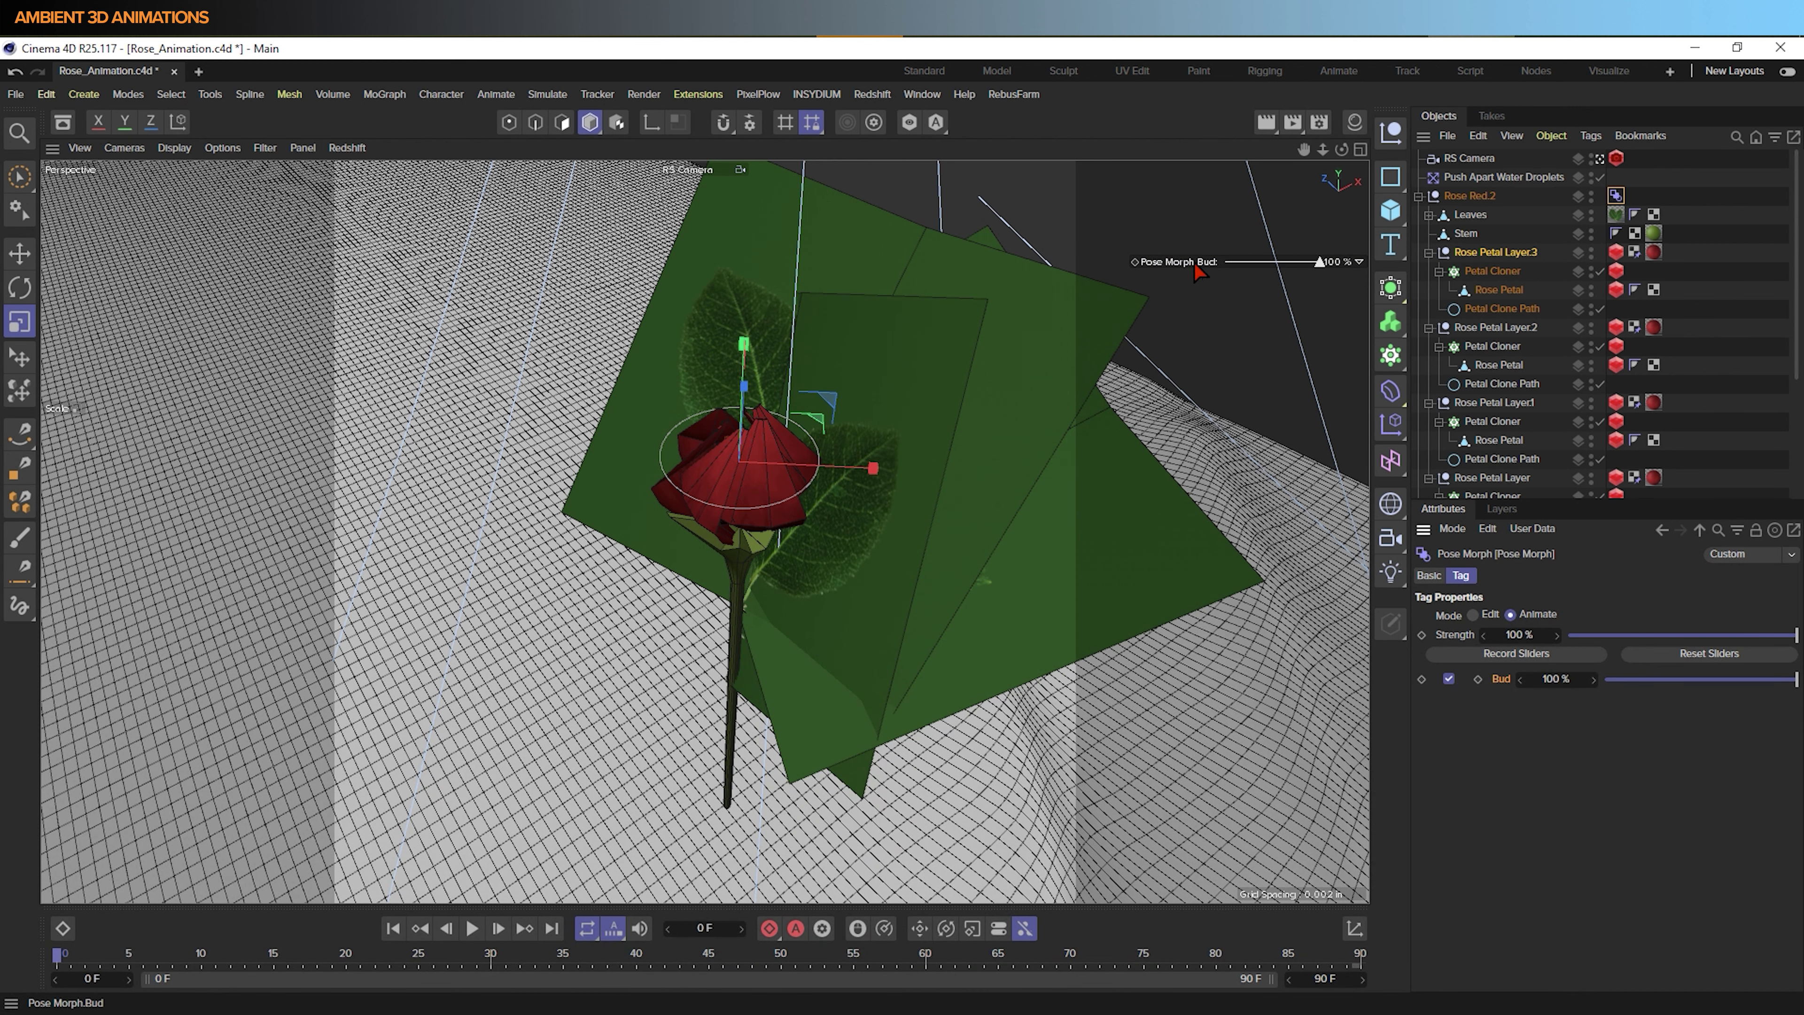
mouse_move(1314, 262)
mouse_down()
mouse_move(1224, 262)
mouse_move(1337, 274)
mouse_up()
ctrl+drag(1170, 268, 1149, 206)
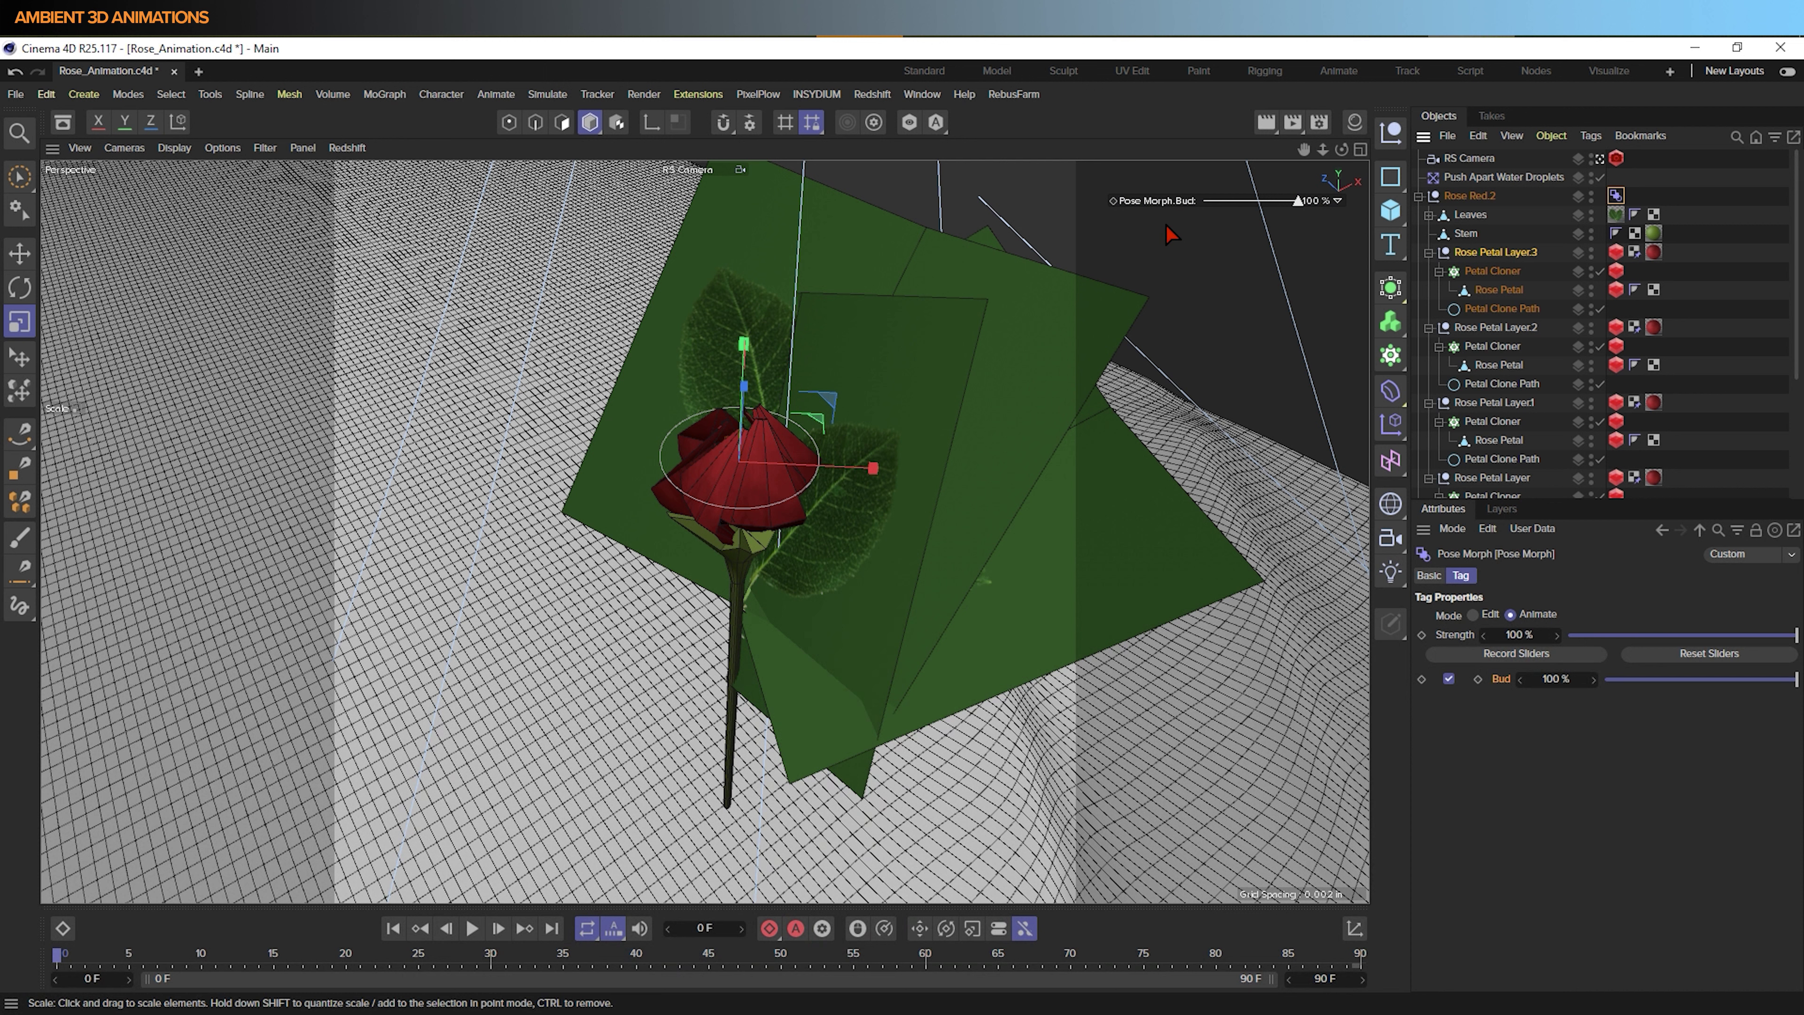
right_click(1166, 202)
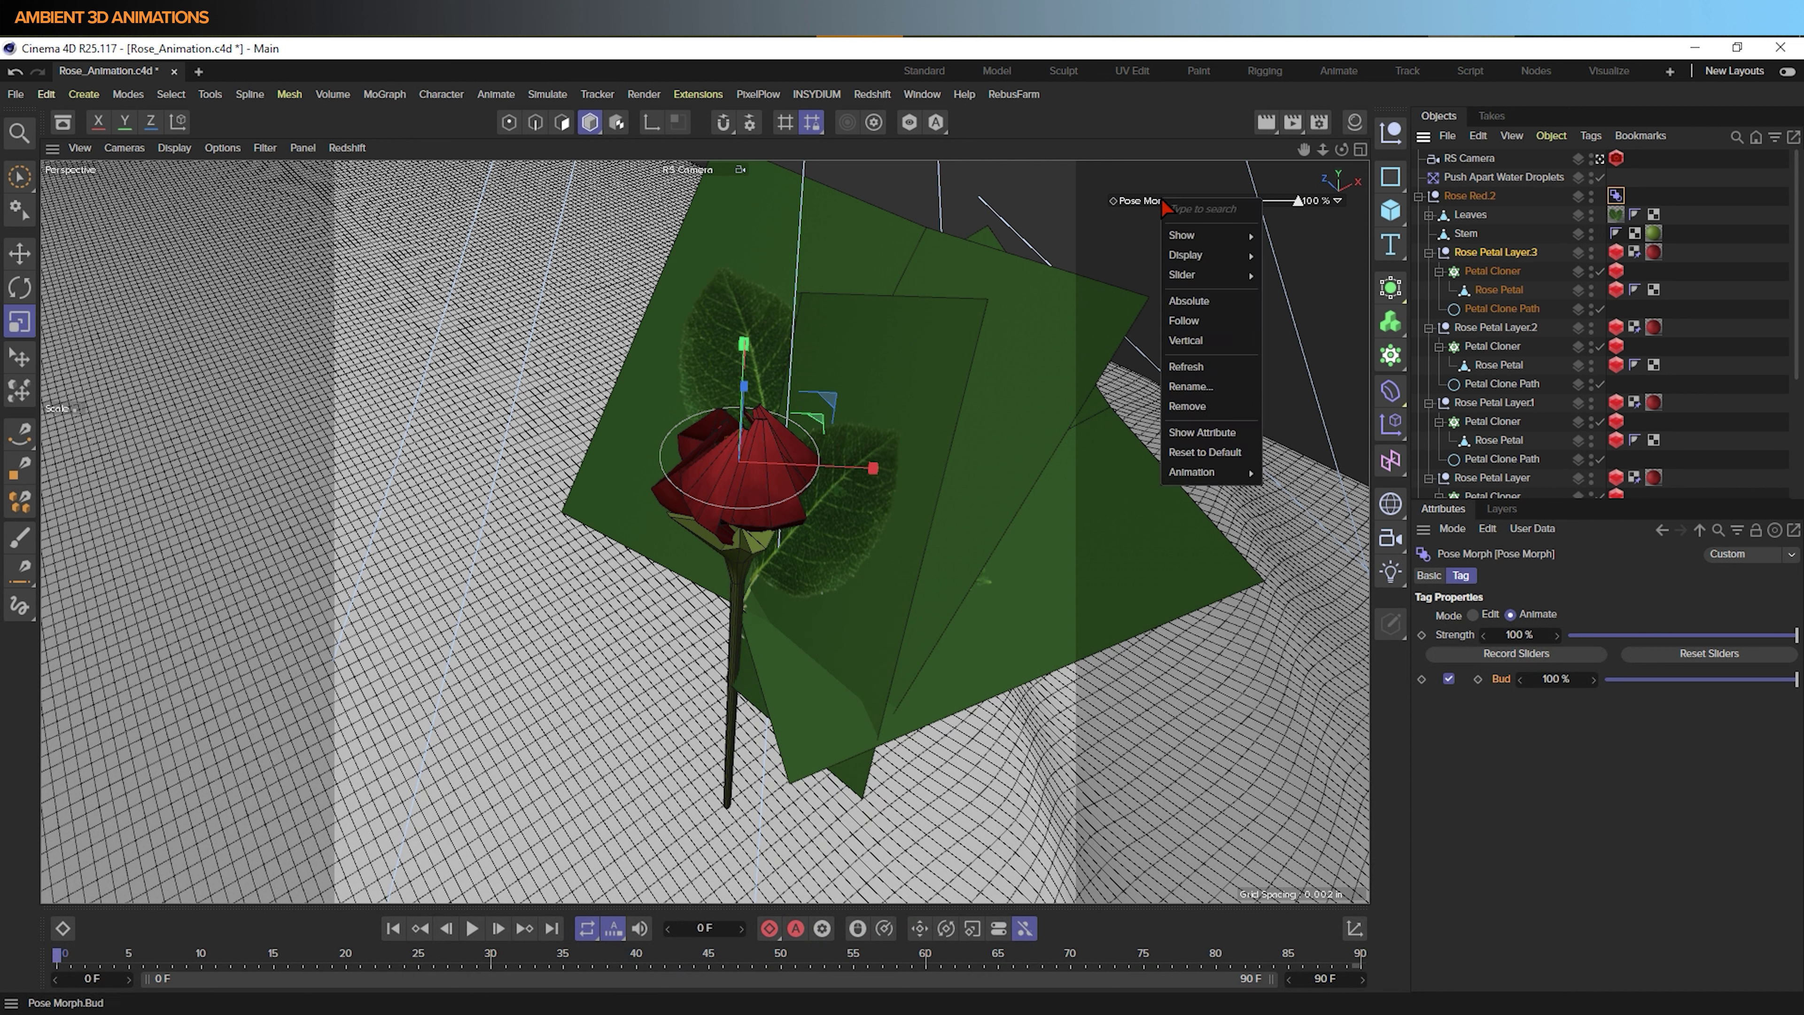
click(1094, 304)
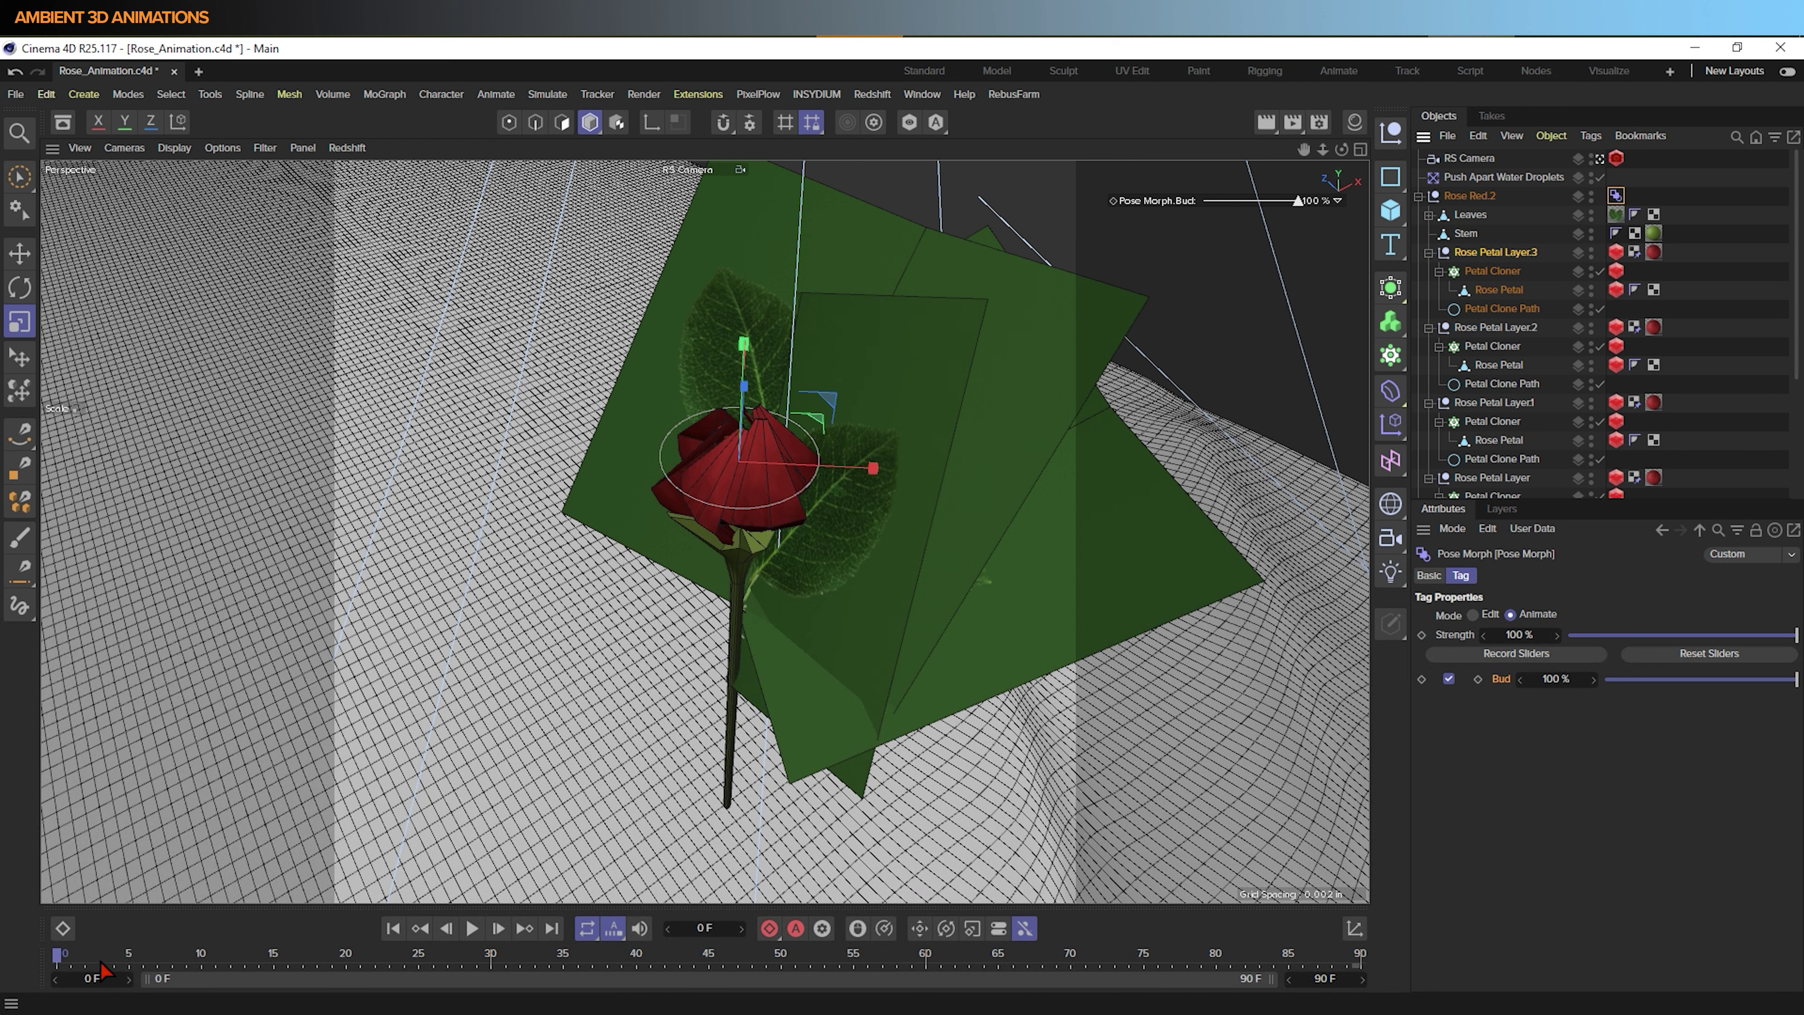
Keyframe the Bud strength at 100% on frame 0 and at 0% on frame 90
click(1112, 201)
drag(1137, 959, 1394, 959)
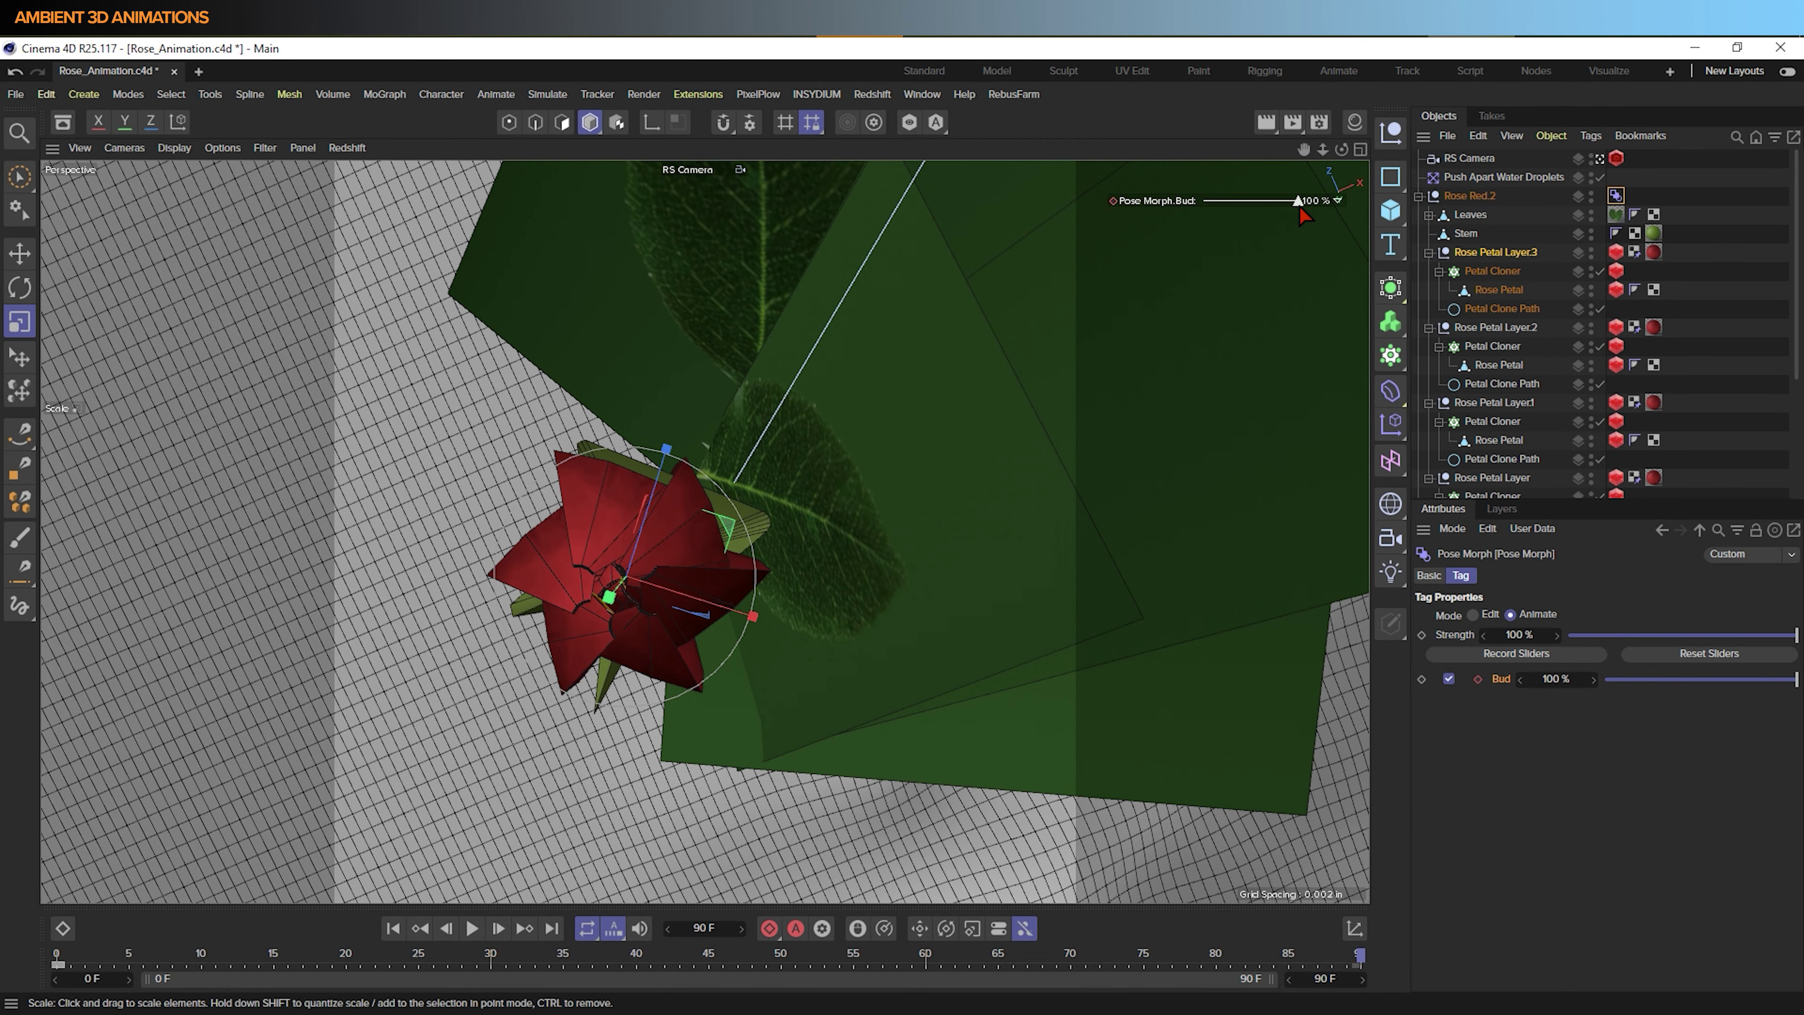
drag(1299, 201, 1195, 204)
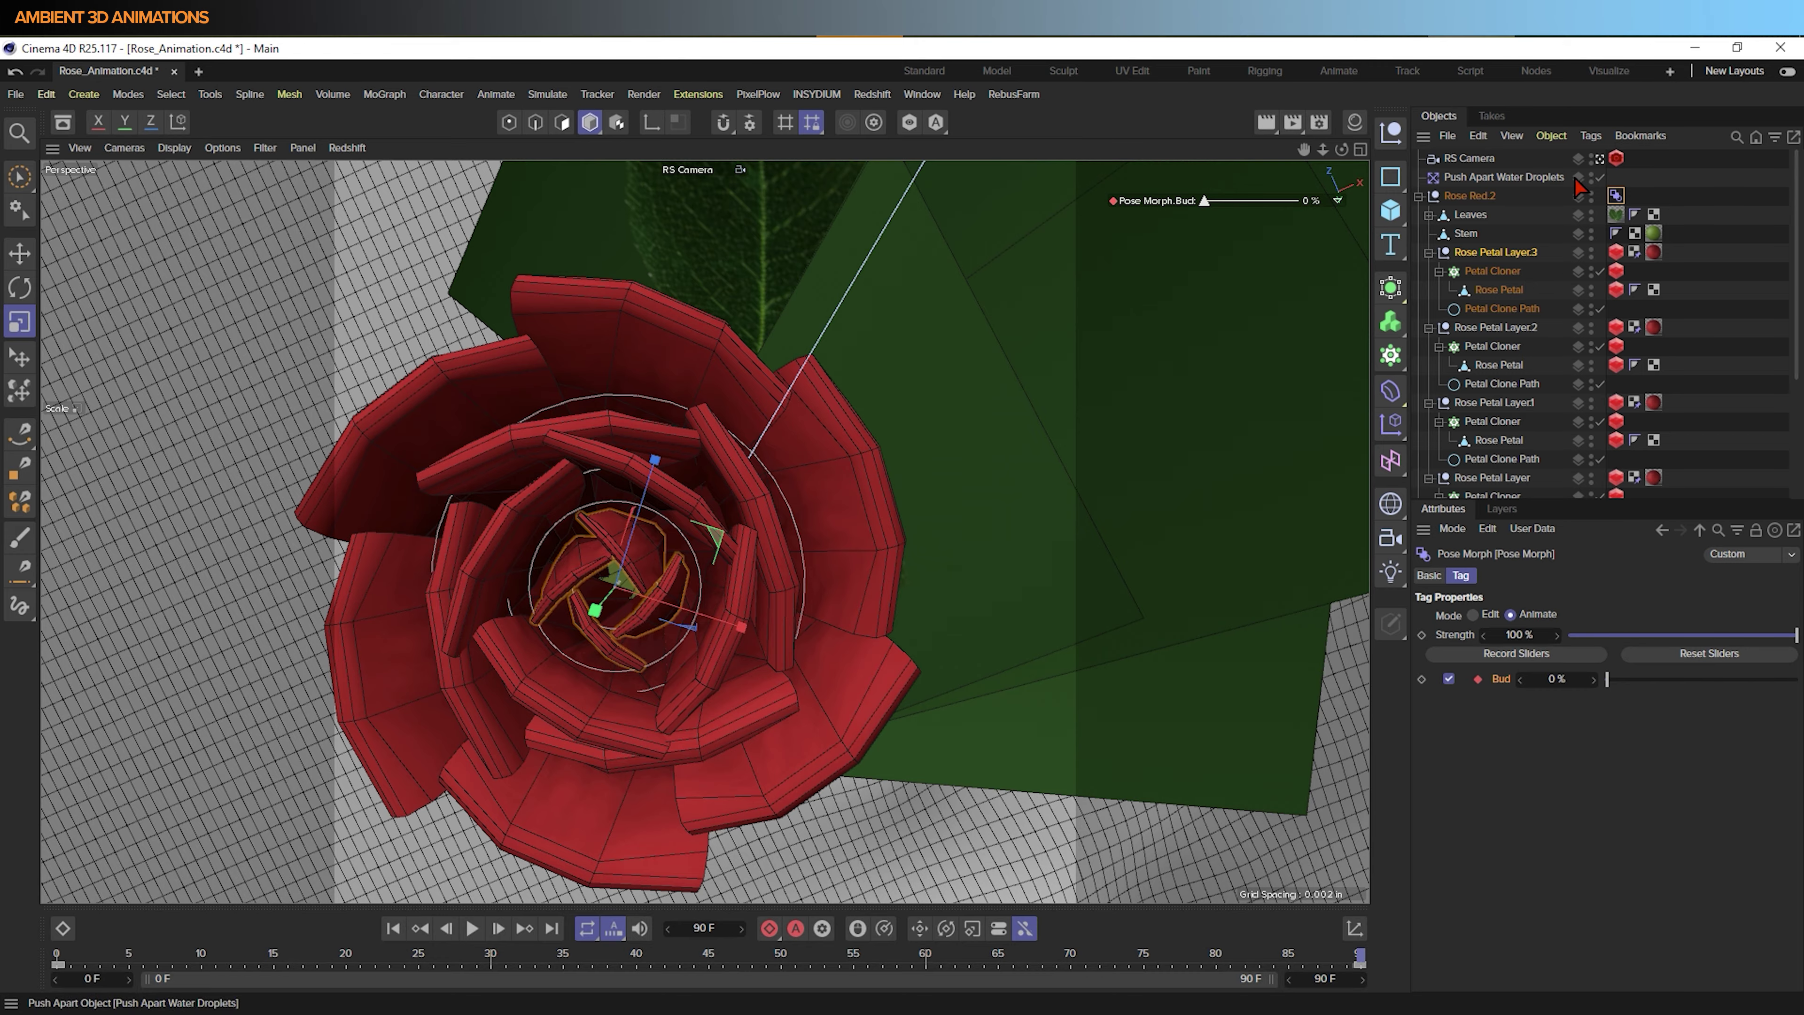
Leave the RS Camera view and scrub from frame 90 back to frame 0 to review the bloom from above
click(1601, 158)
alt+drag(1297, 387, 964, 548)
scroll(964, 548, up, 10)
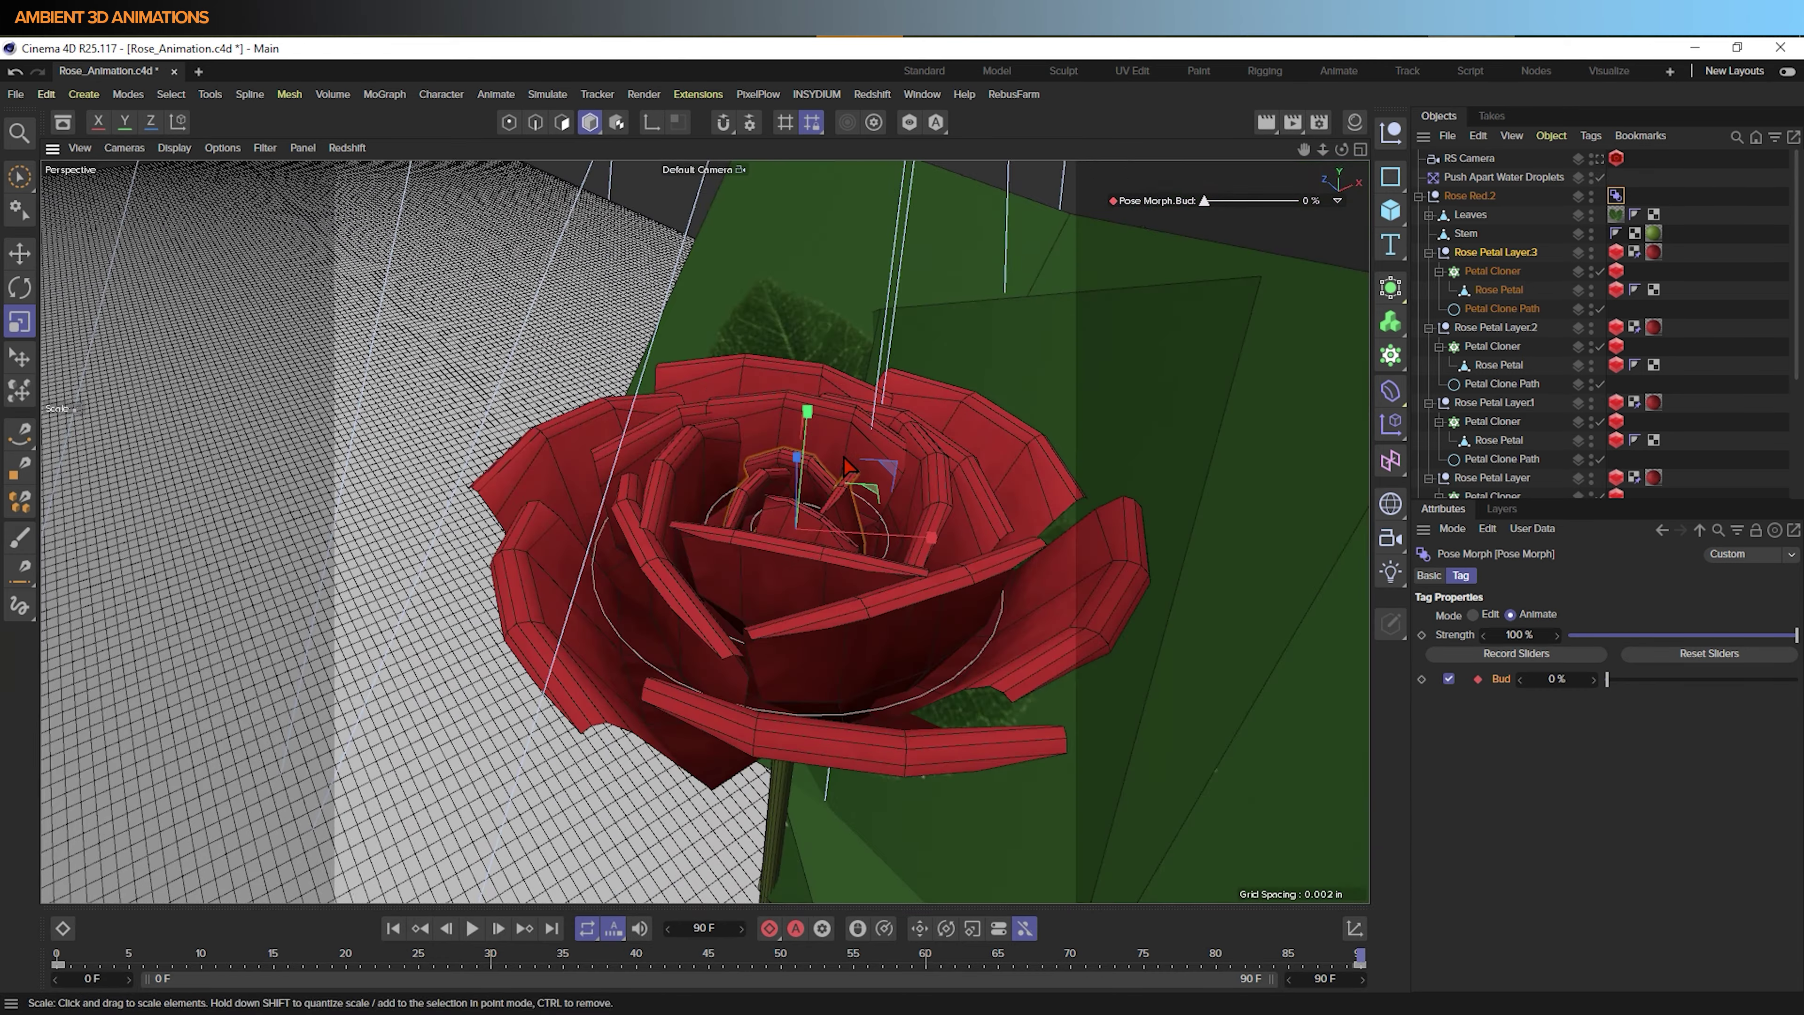
scroll(817, 533, down, 5)
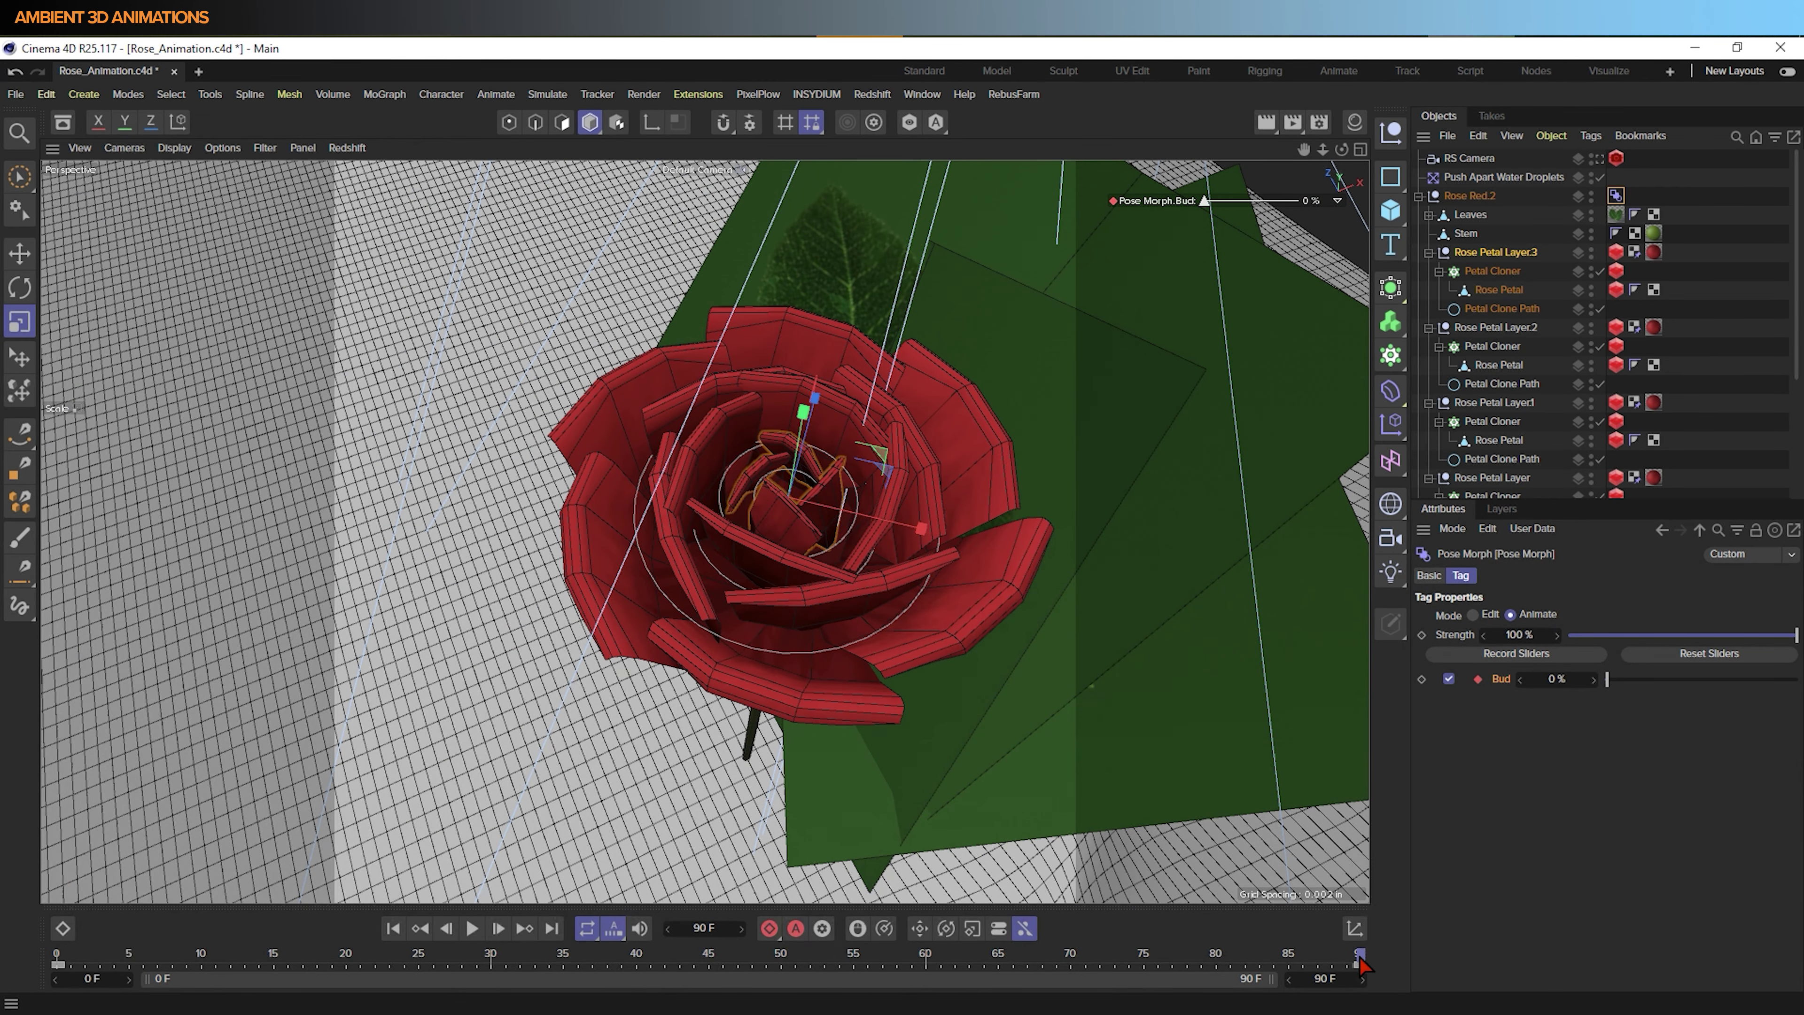
drag(1361, 957, 33, 945)
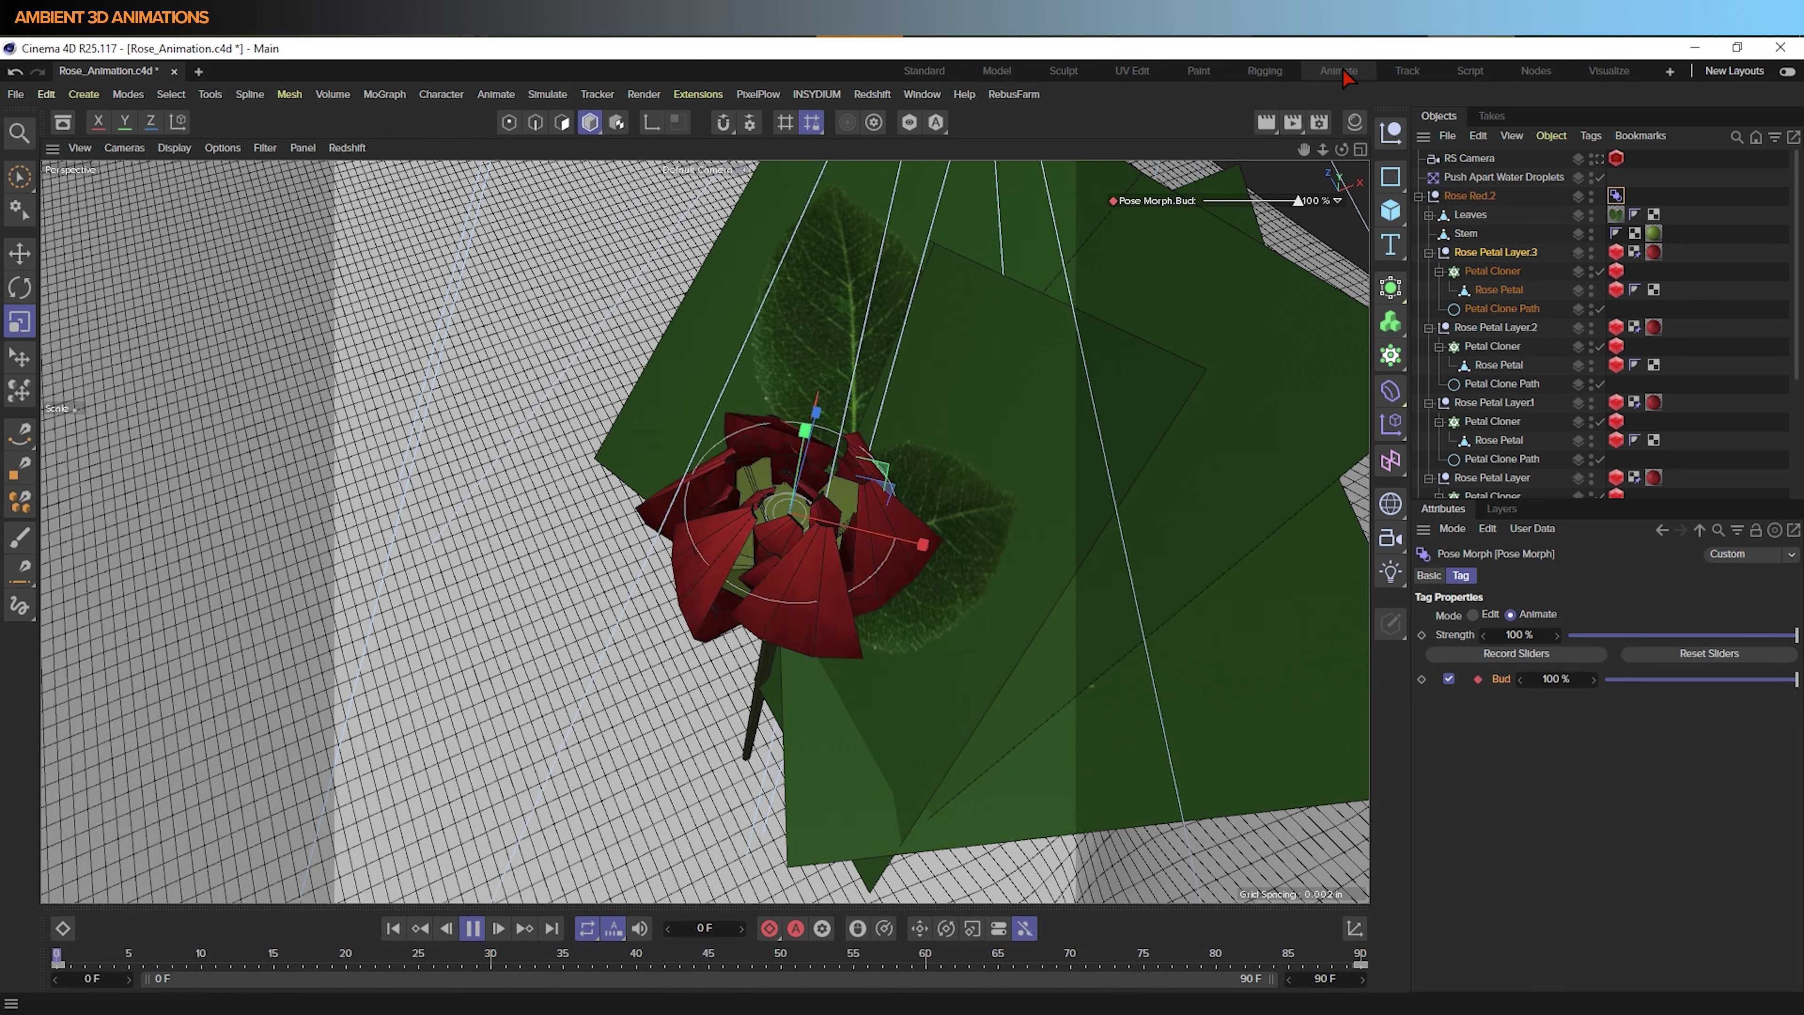
Switch to the Animate layout and show the Pose Morph's Bud Strength track as an F-curve
click(1339, 71)
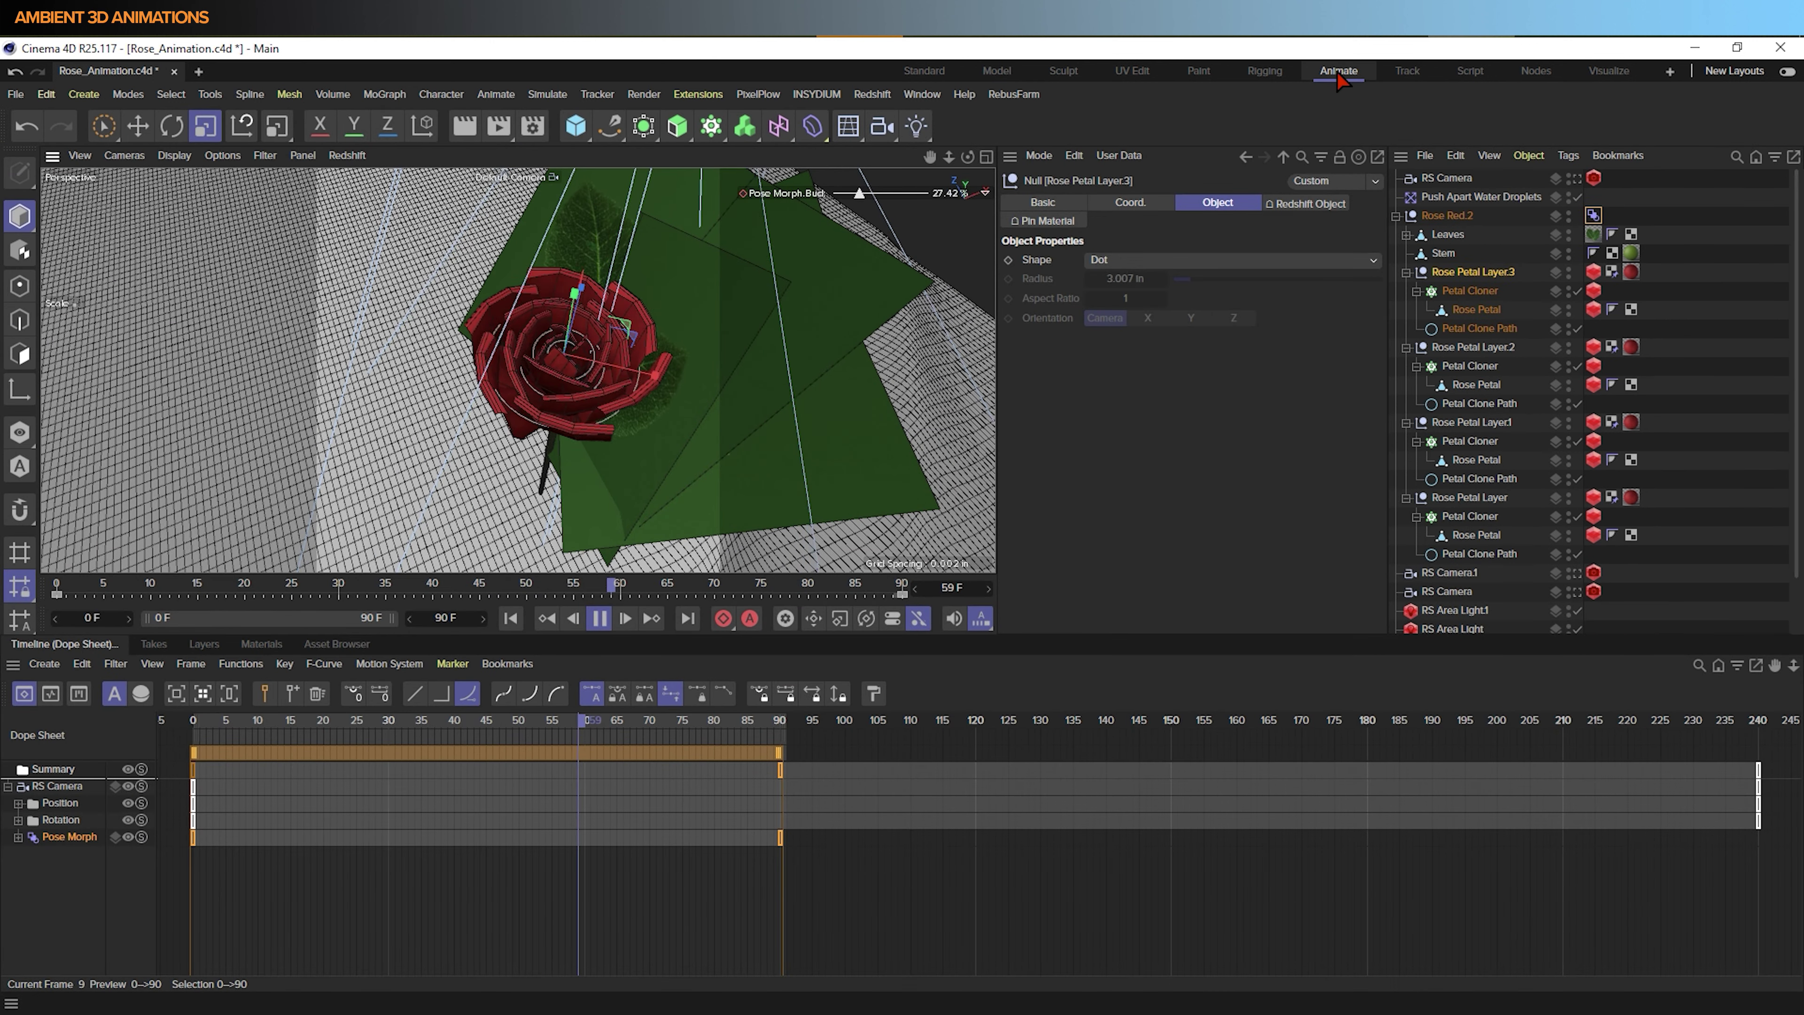
click(8, 785)
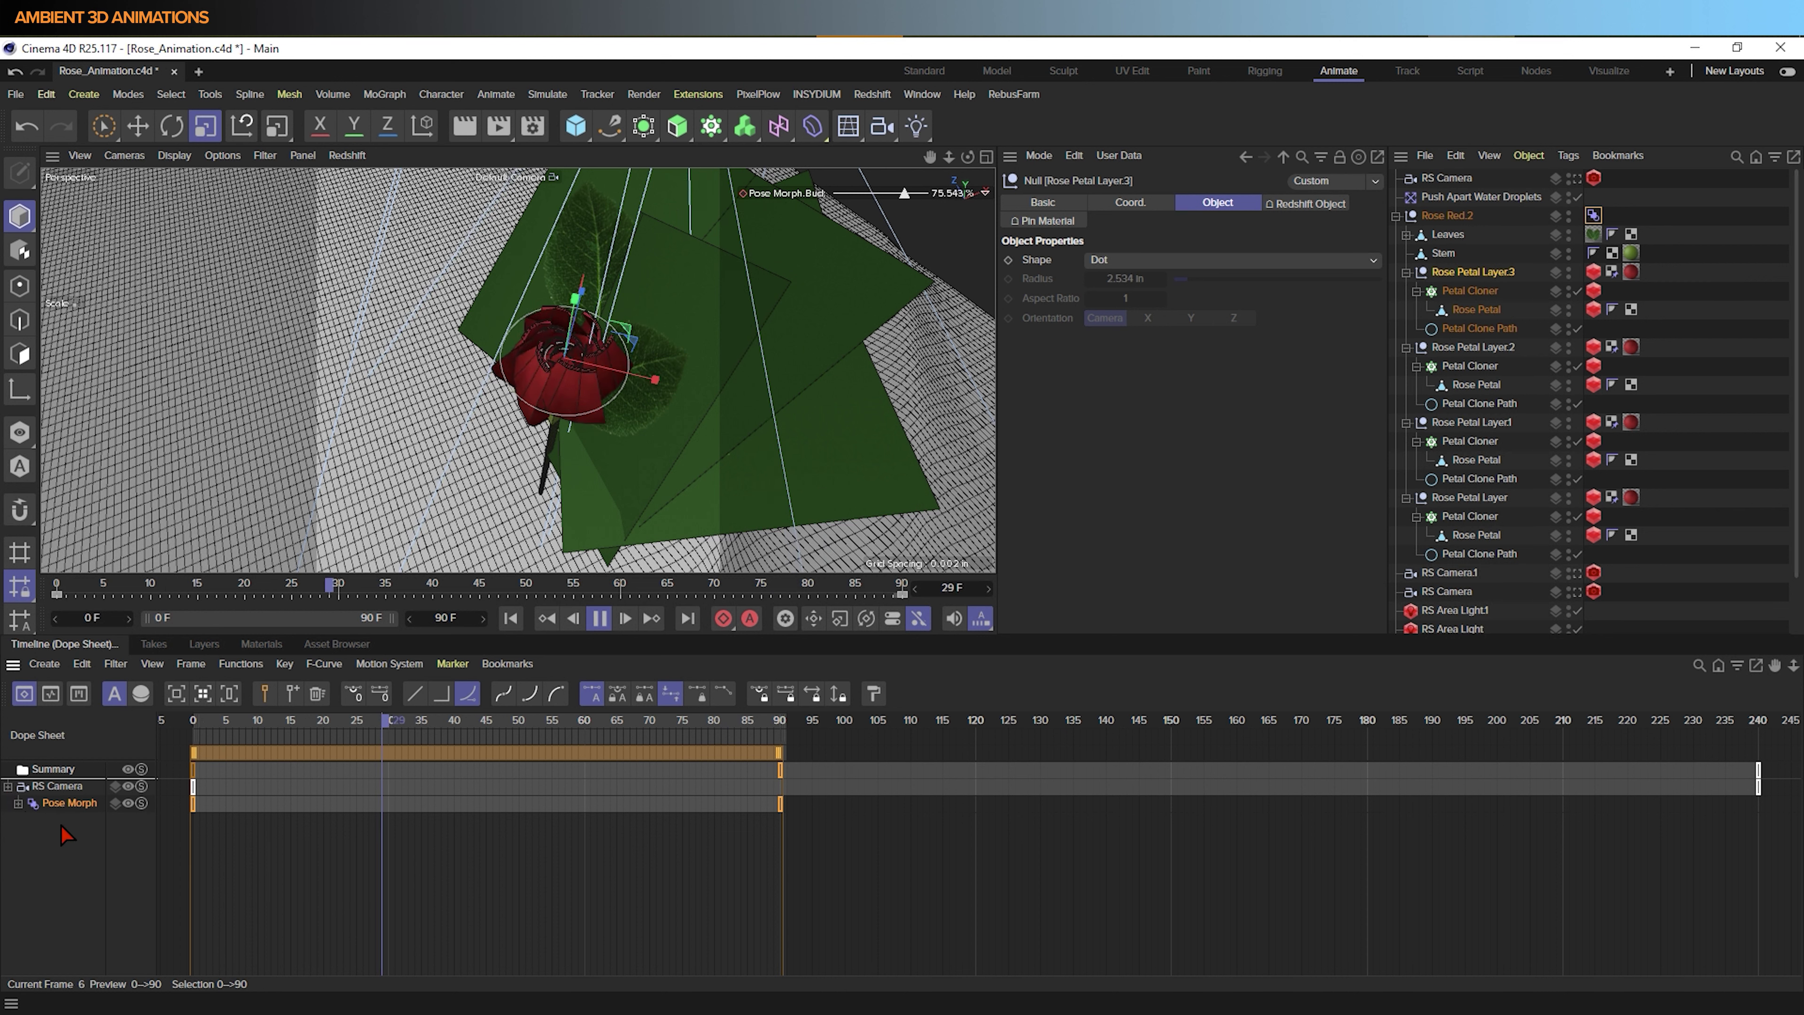
click(18, 804)
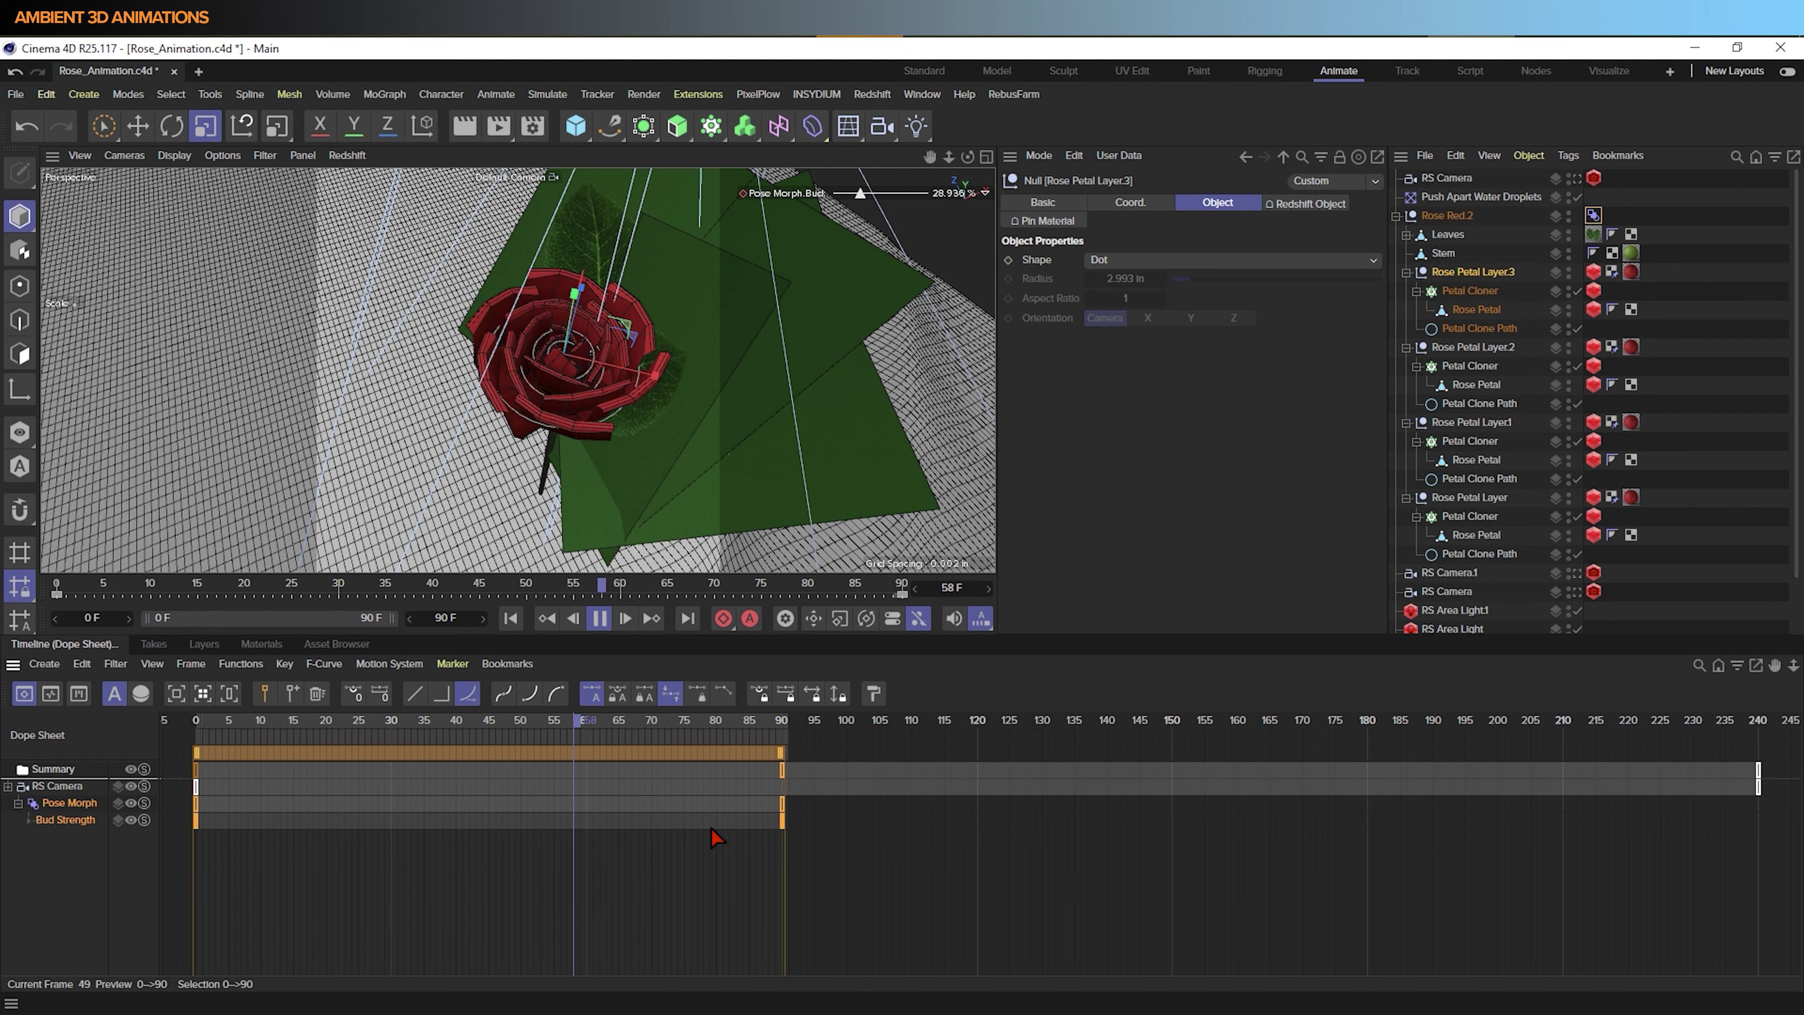
click(51, 693)
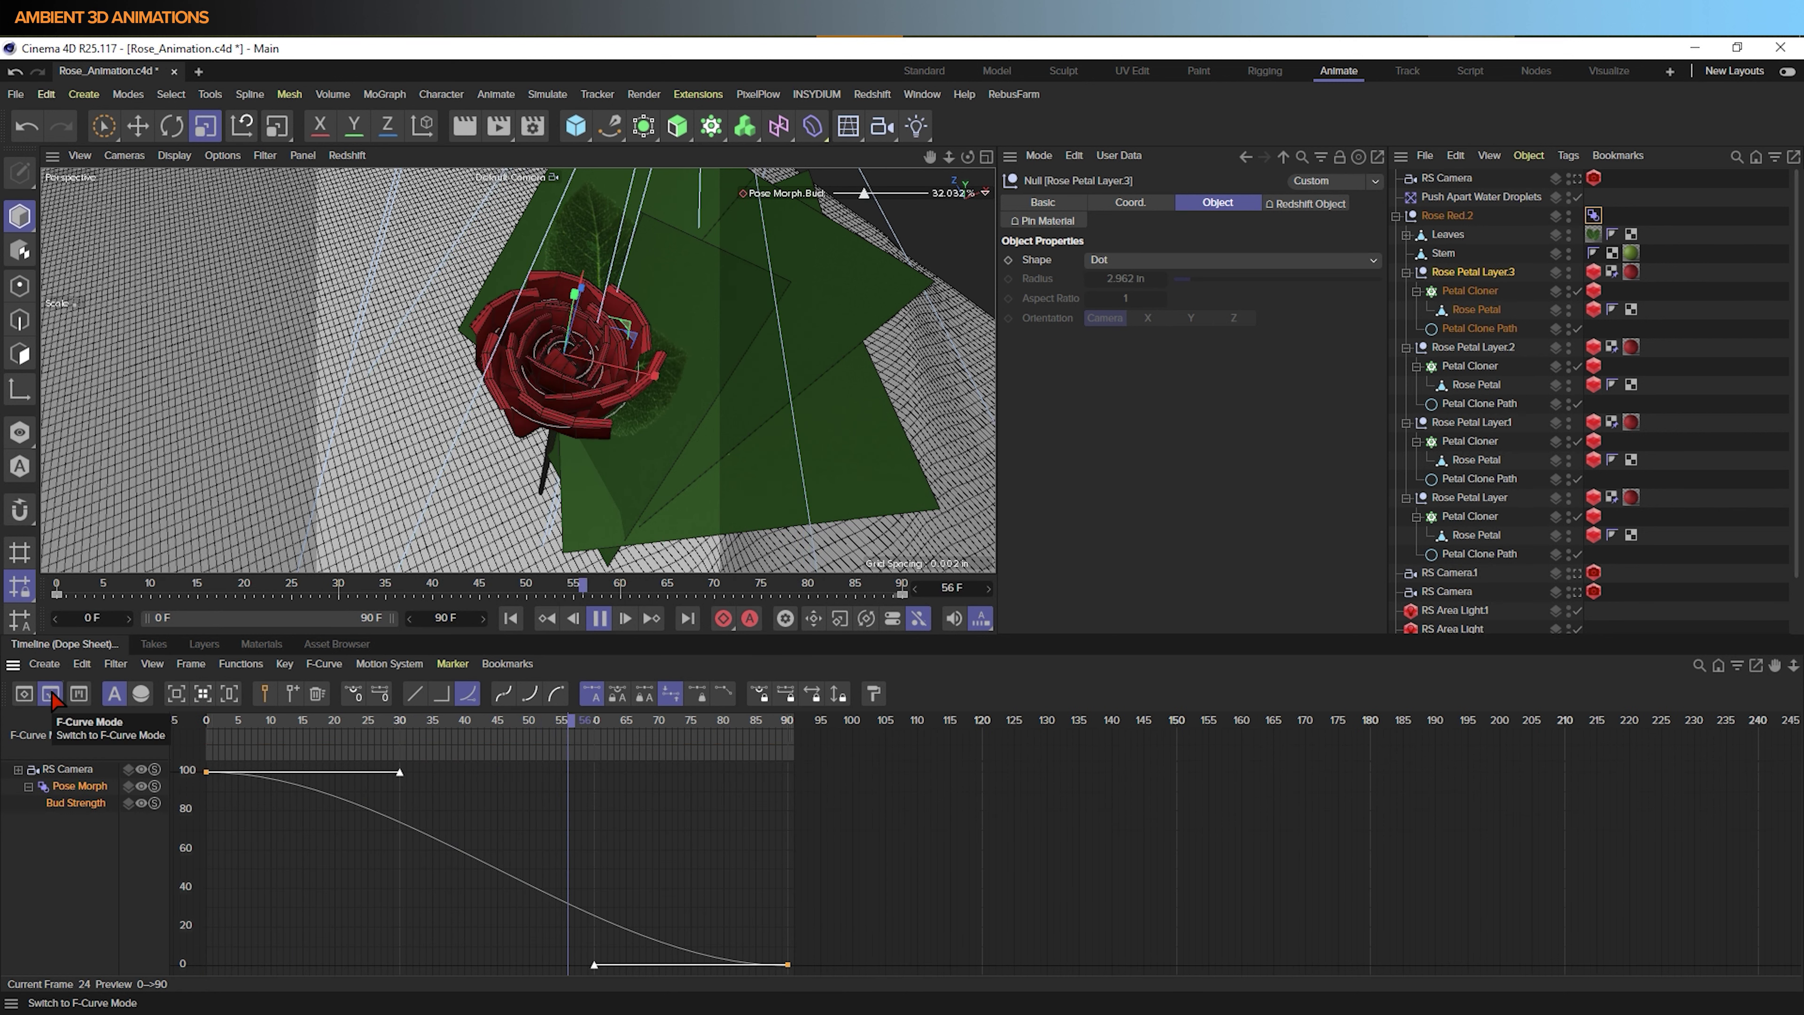
Try a fast-opening Bud Strength curve with a steep tangent at frame 0 and a nearly flat one at frame 90
drag(401, 771, 372, 827)
click(373, 882)
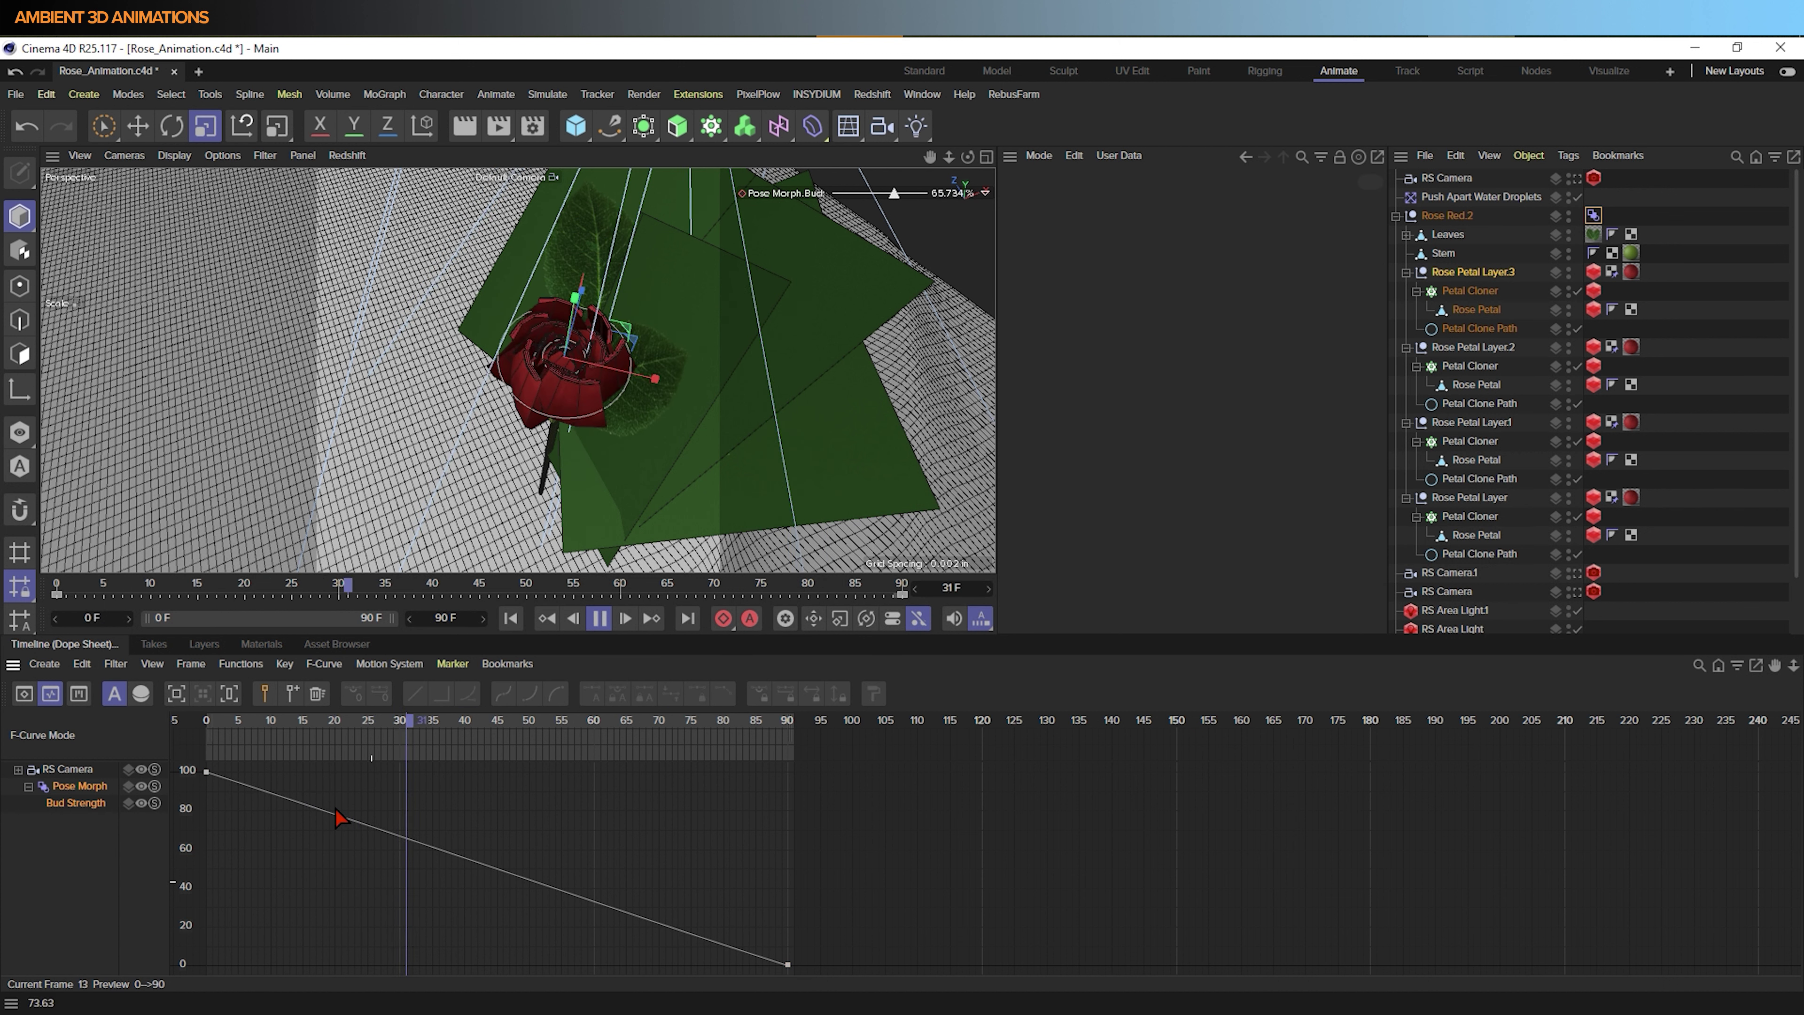
click(207, 772)
drag(375, 828, 210, 912)
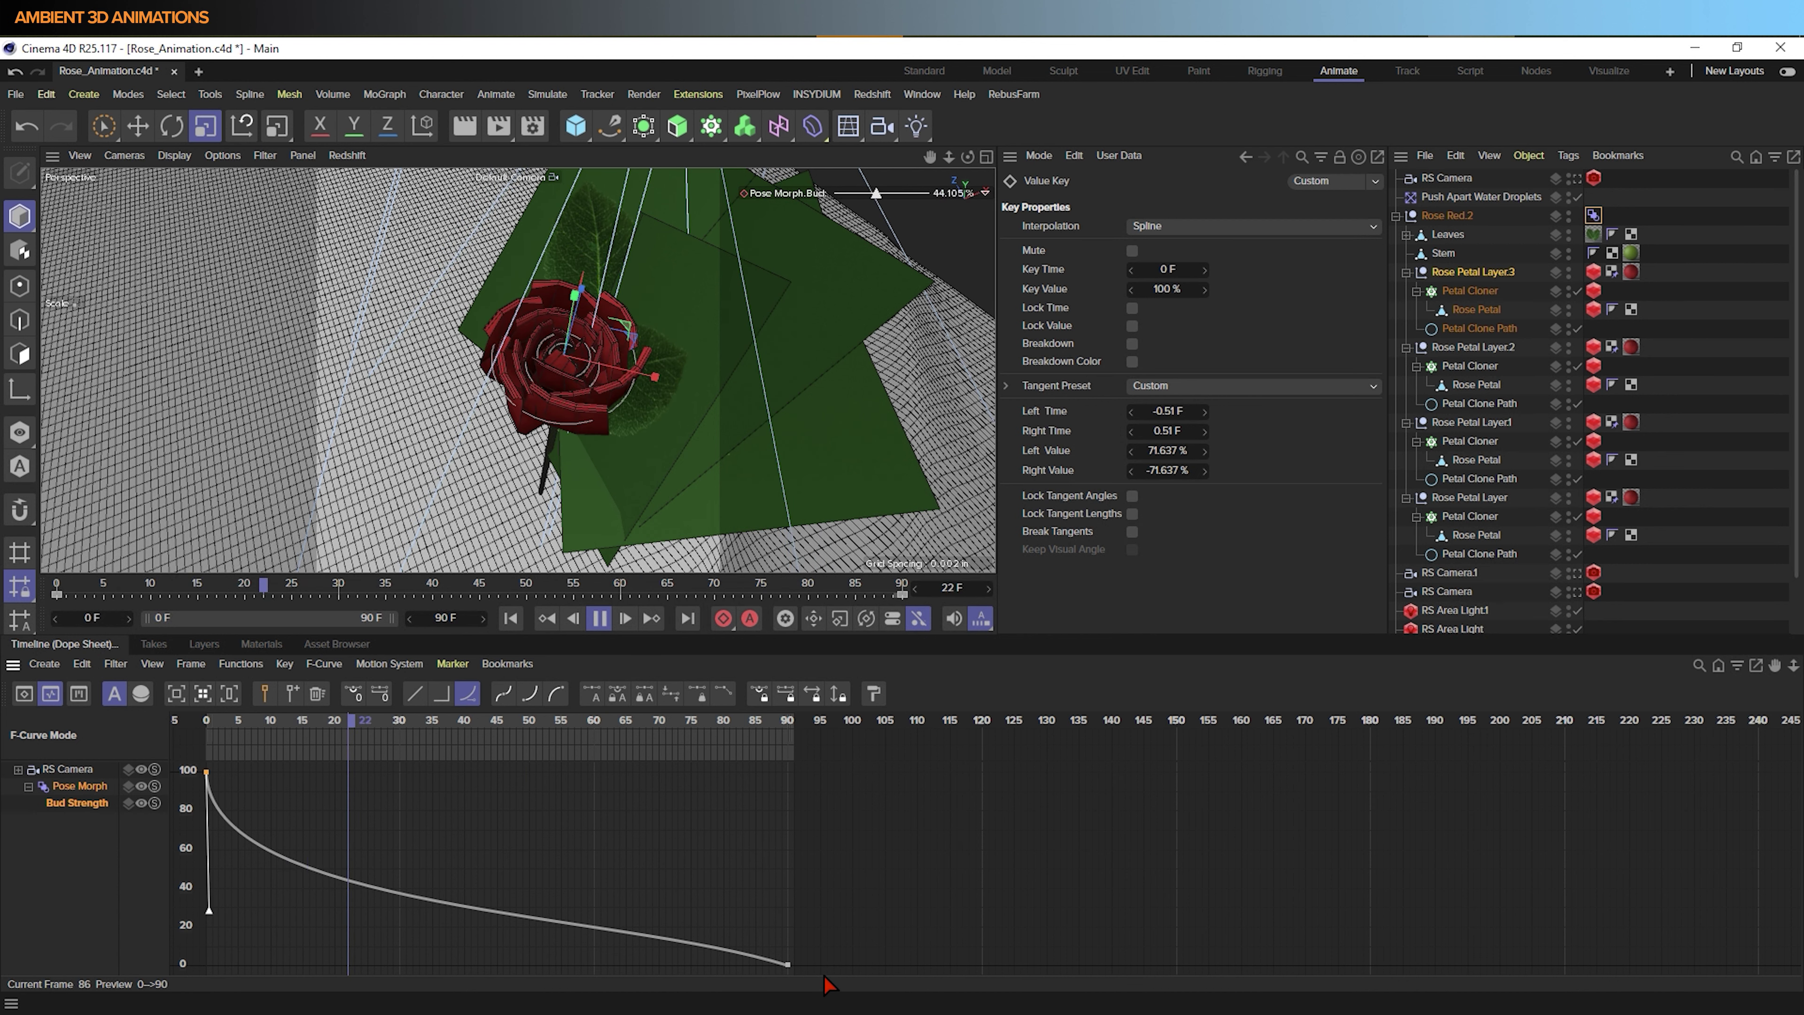
click(787, 965)
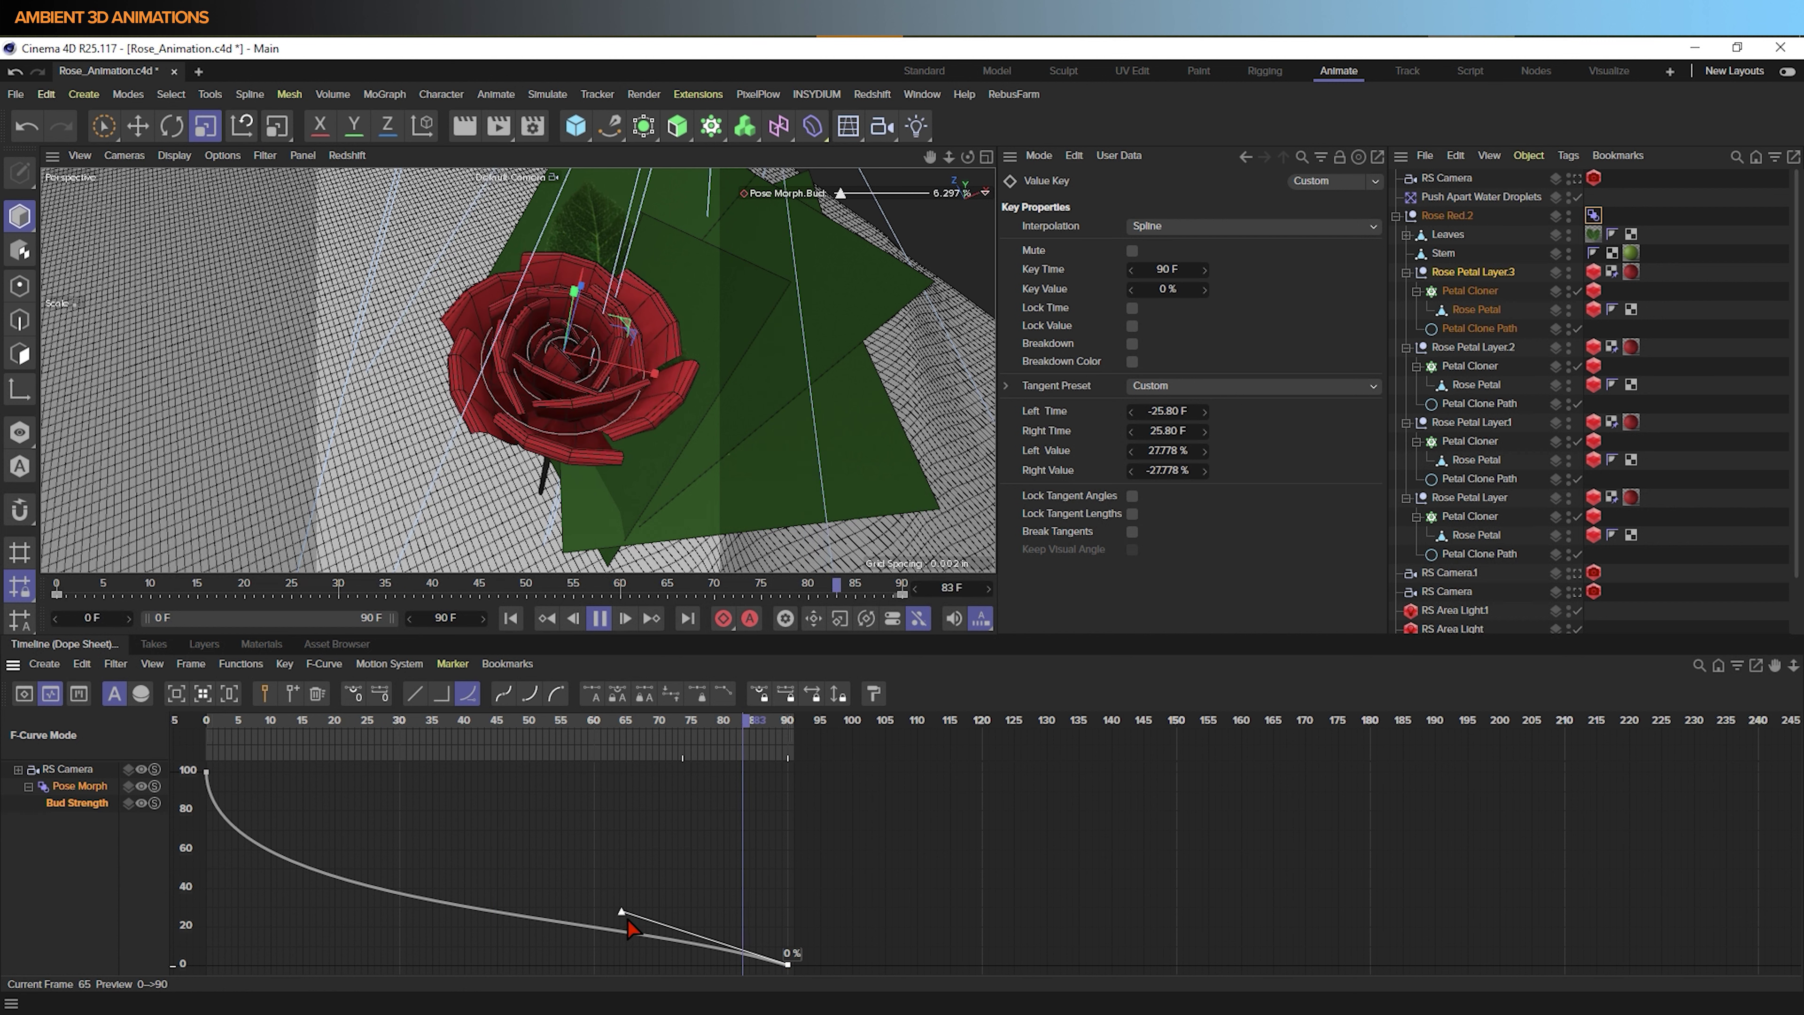
drag(627, 920, 581, 963)
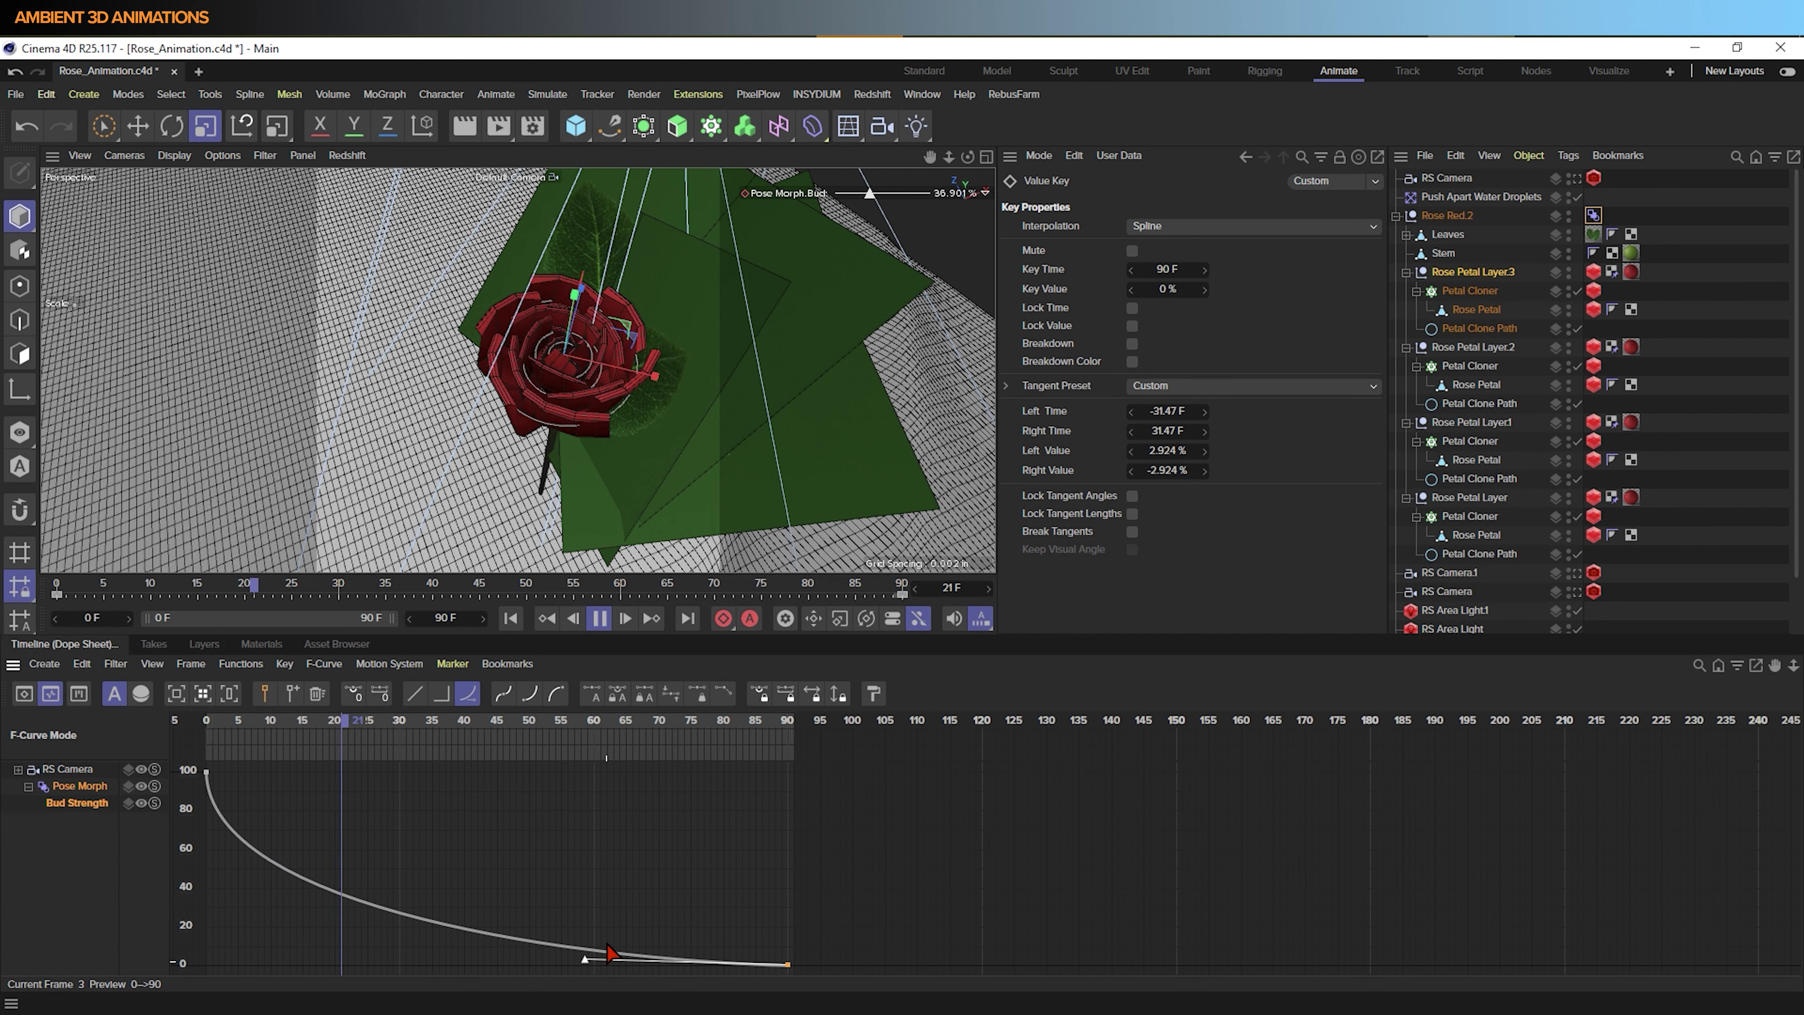
Reshape the Bud Strength curve with a vertical tangent at frame 90 and a flat tangent about 22 frames long at frame 0
drag(584, 960, 798, 835)
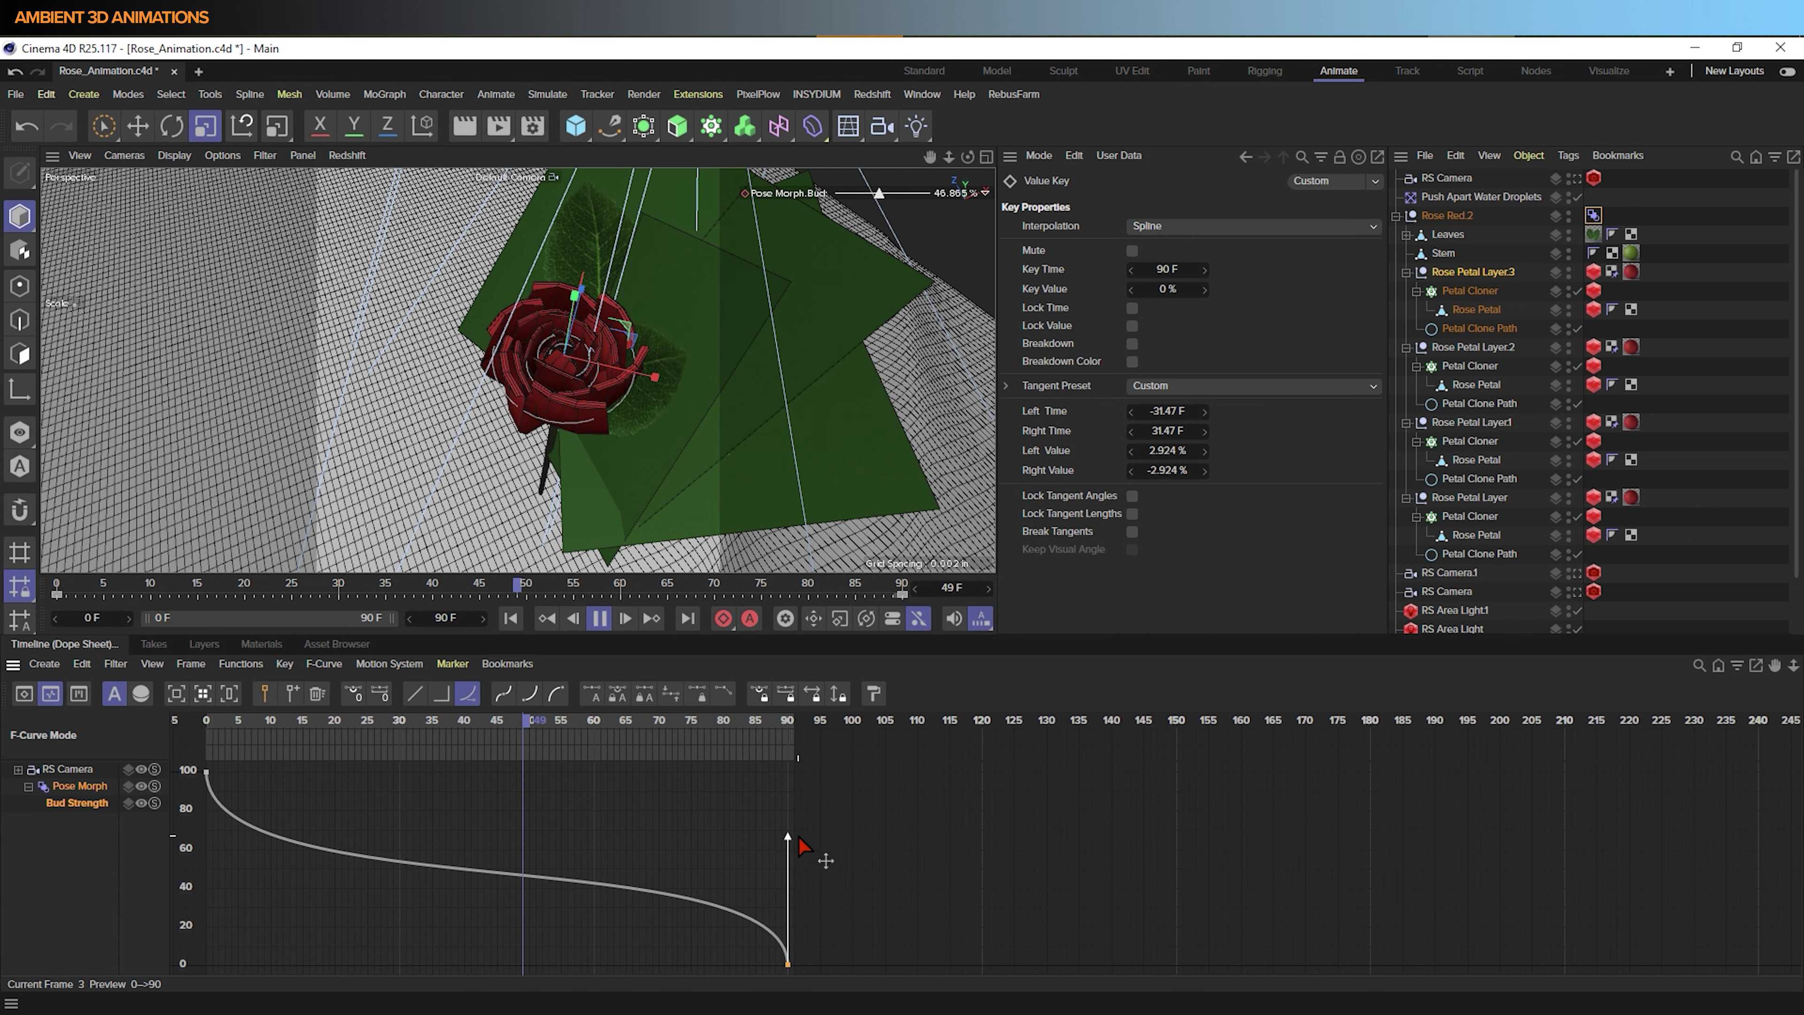
click(206, 772)
drag(234, 935, 346, 814)
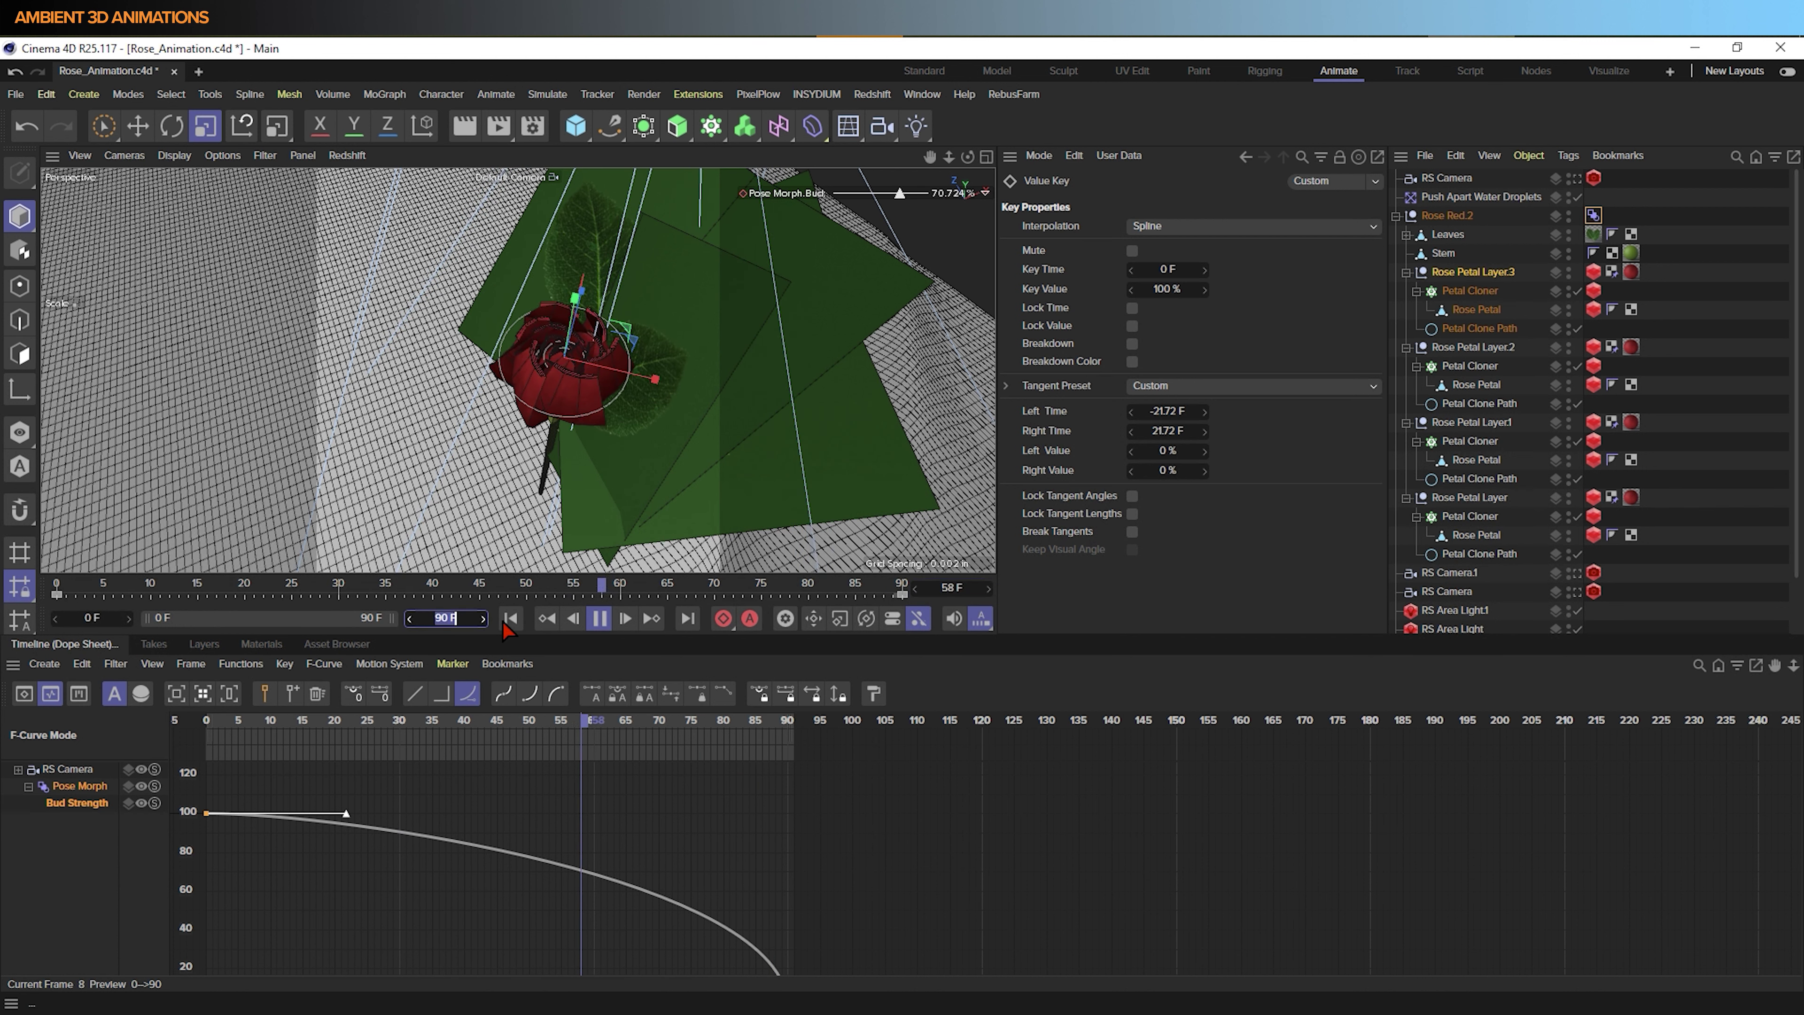
Extend the animation's end to frame 120 and pause the playback
text(120)
key(Return)
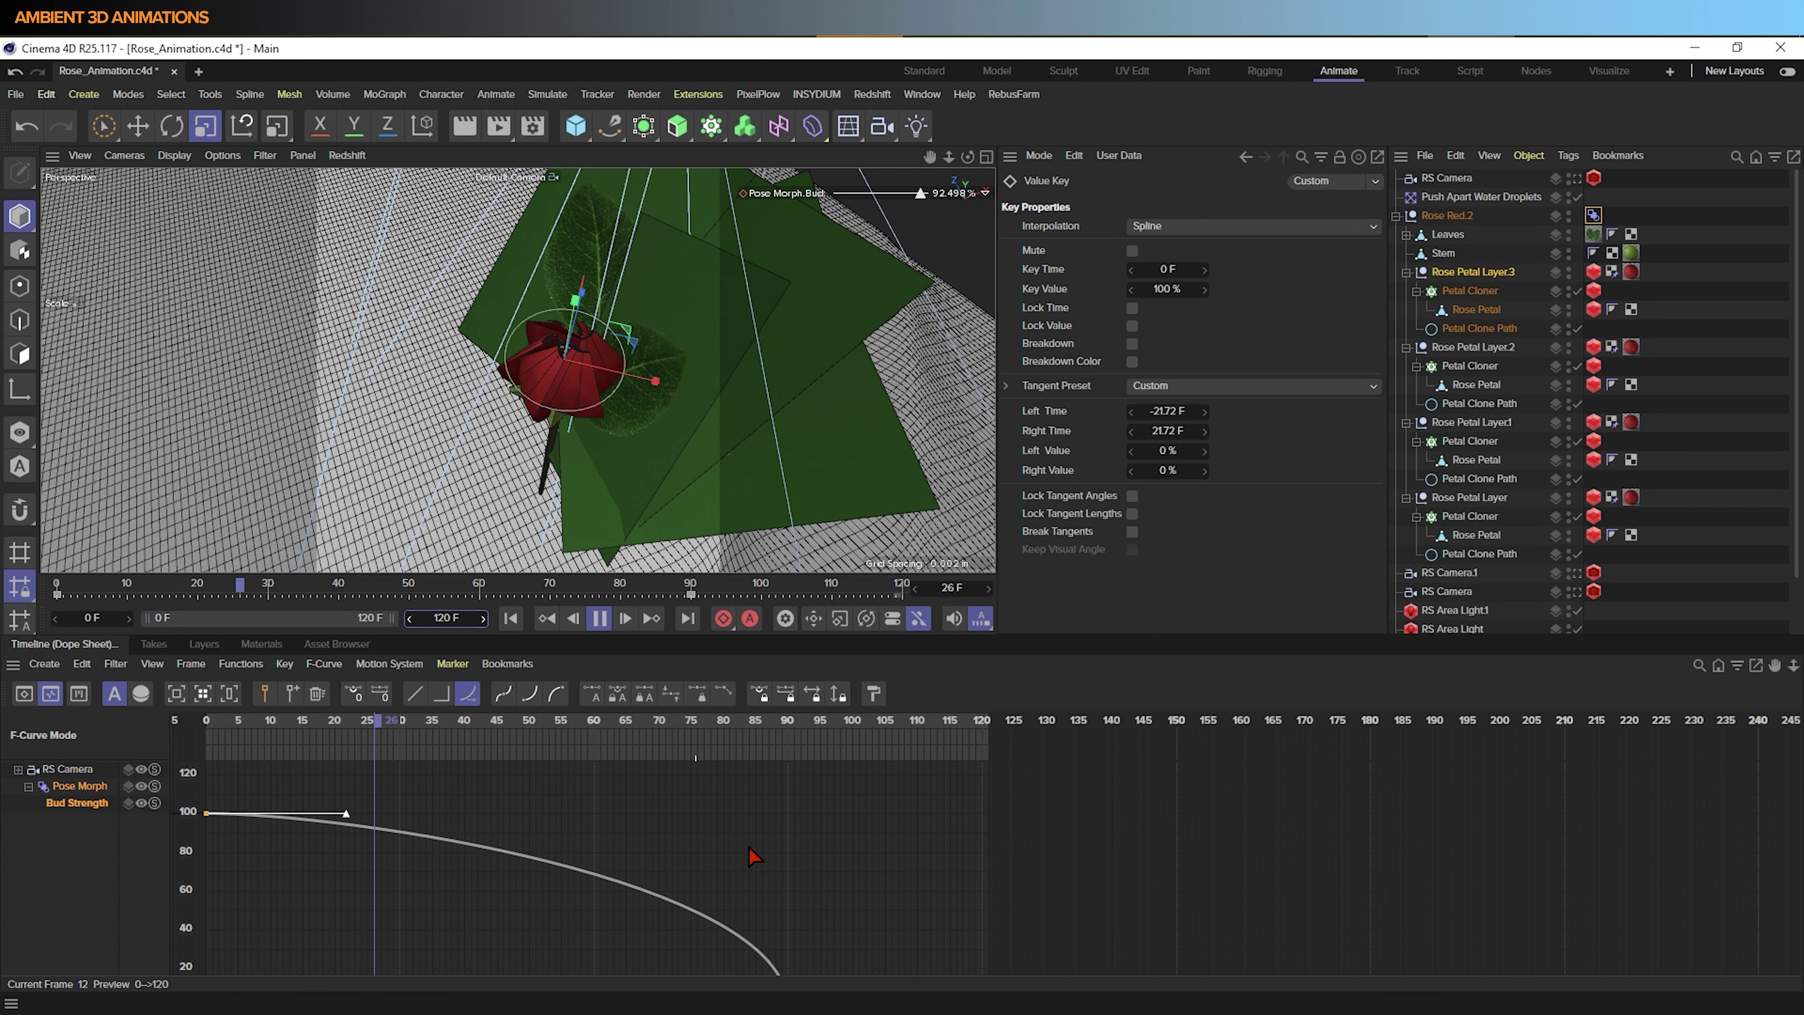
click(600, 619)
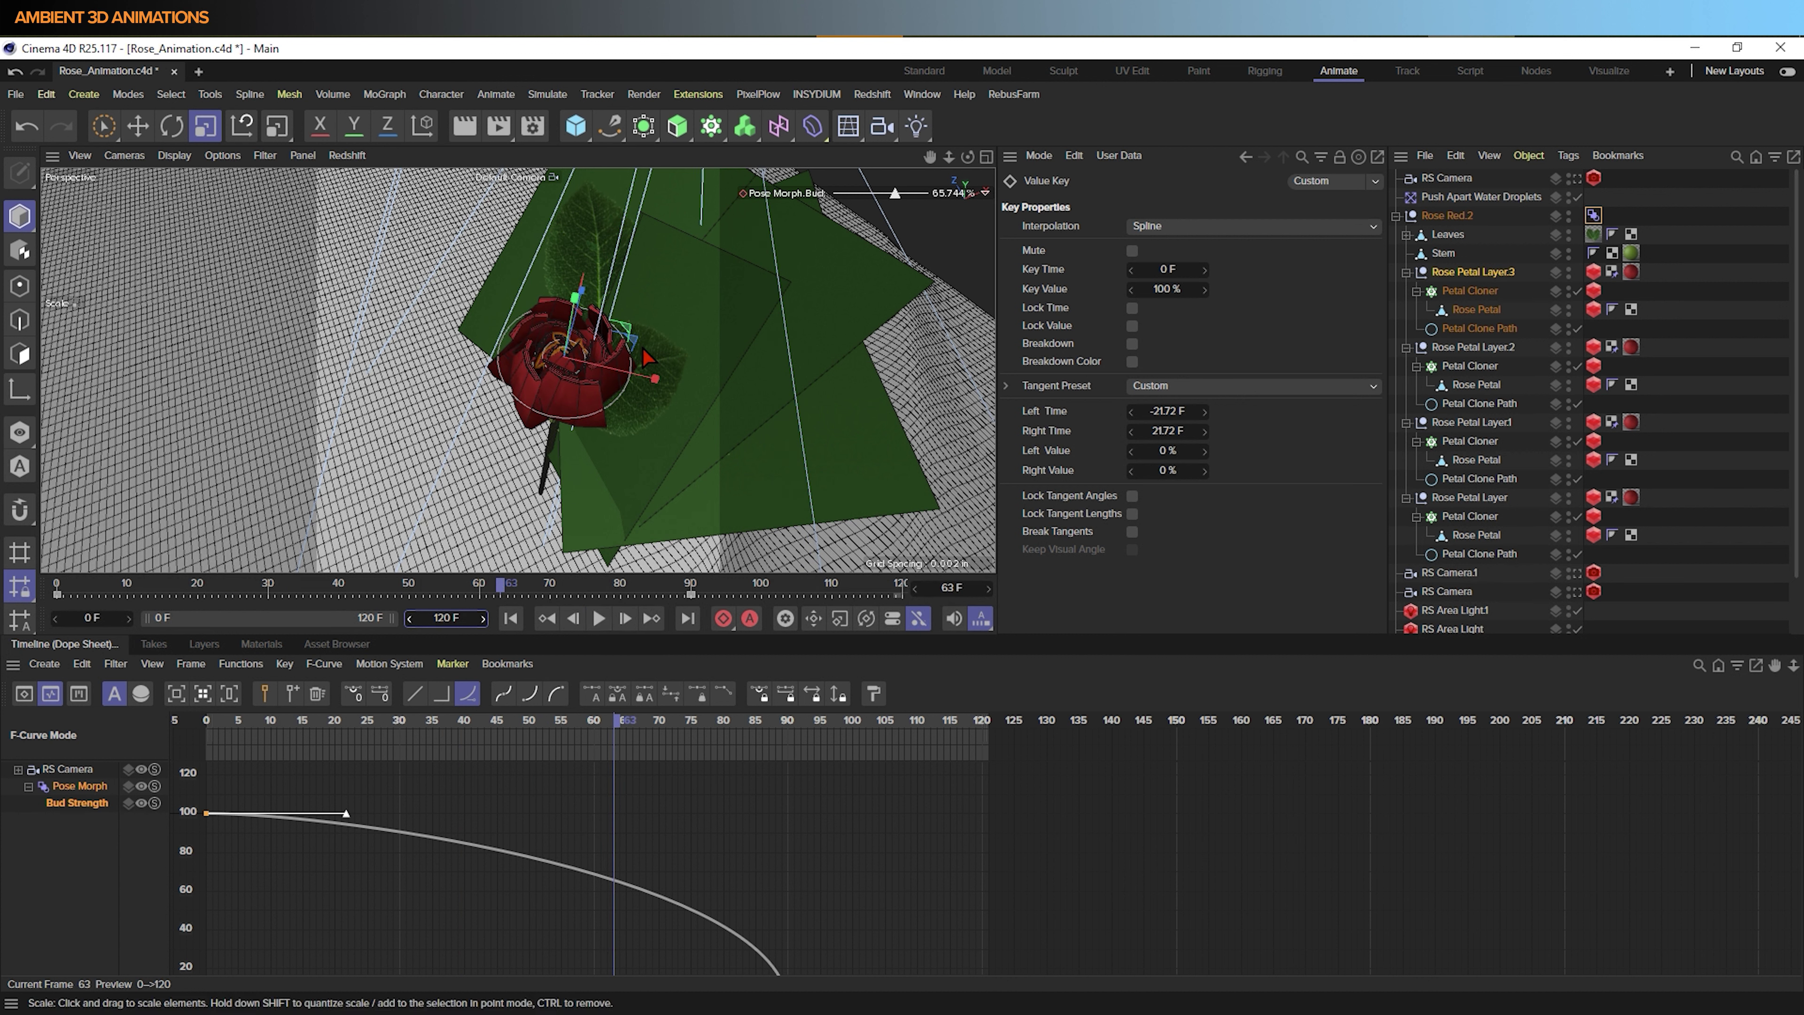
alt+drag(627, 371, 634, 421)
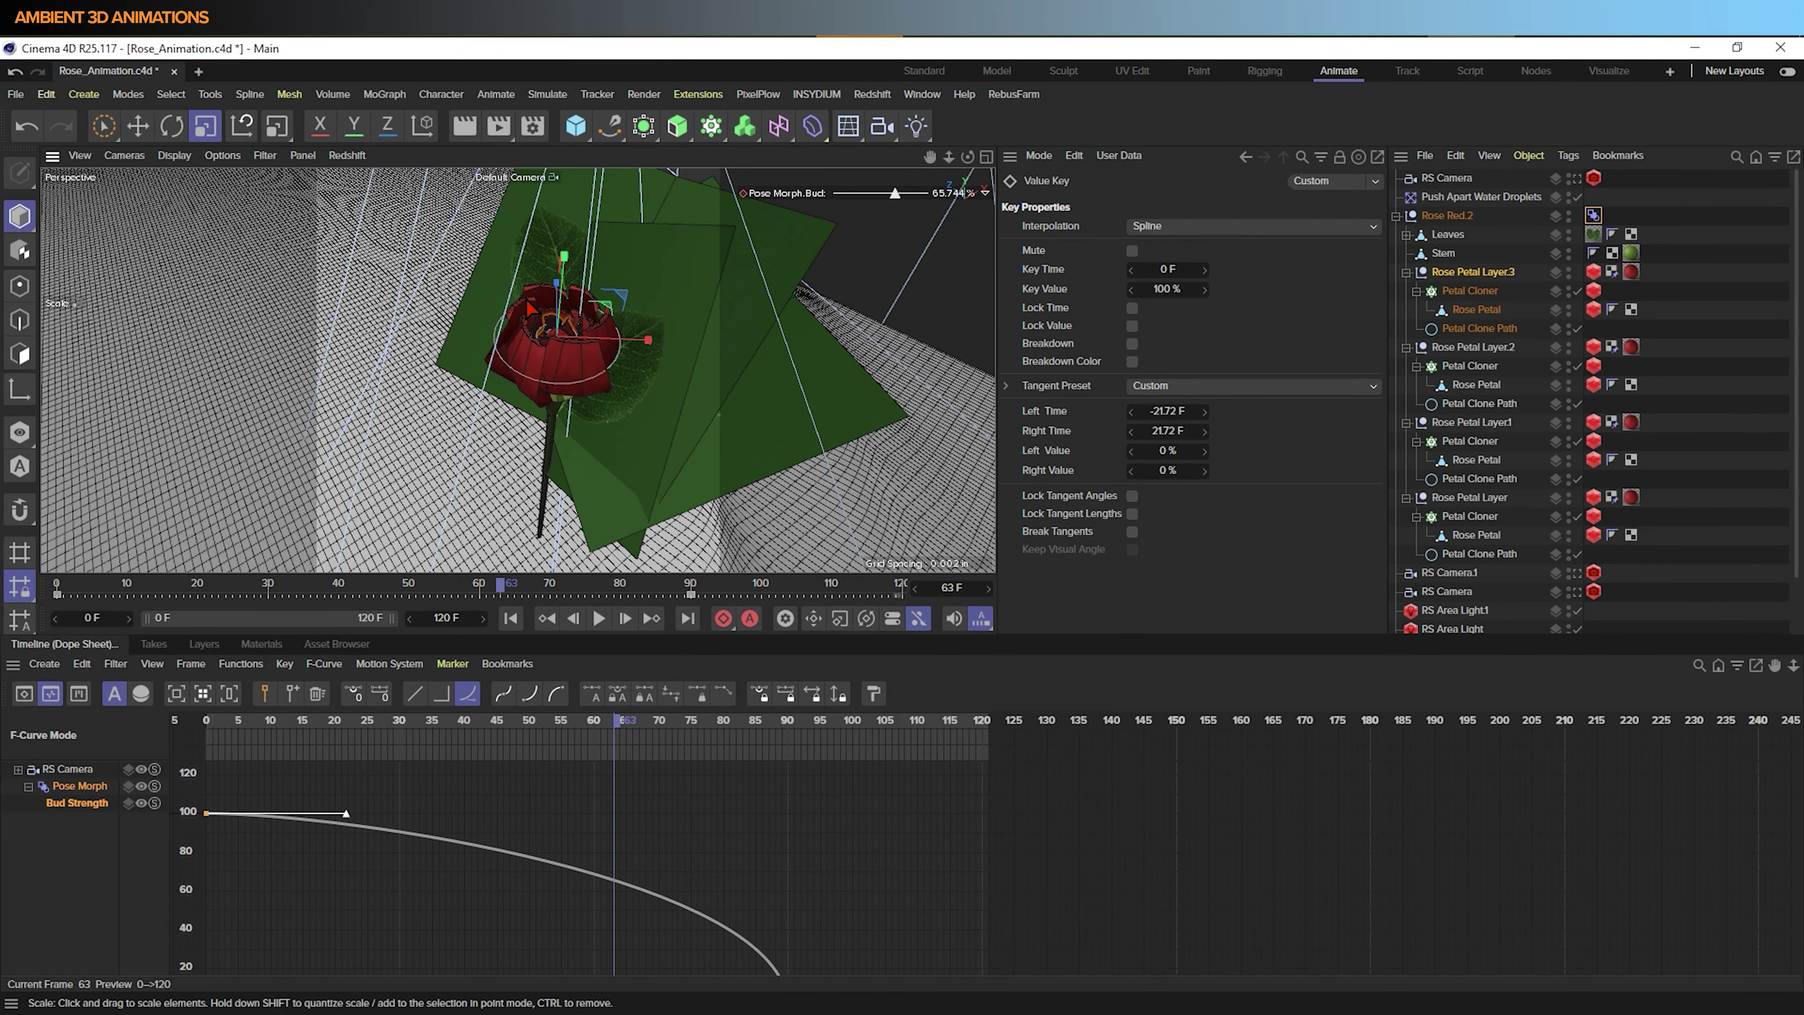